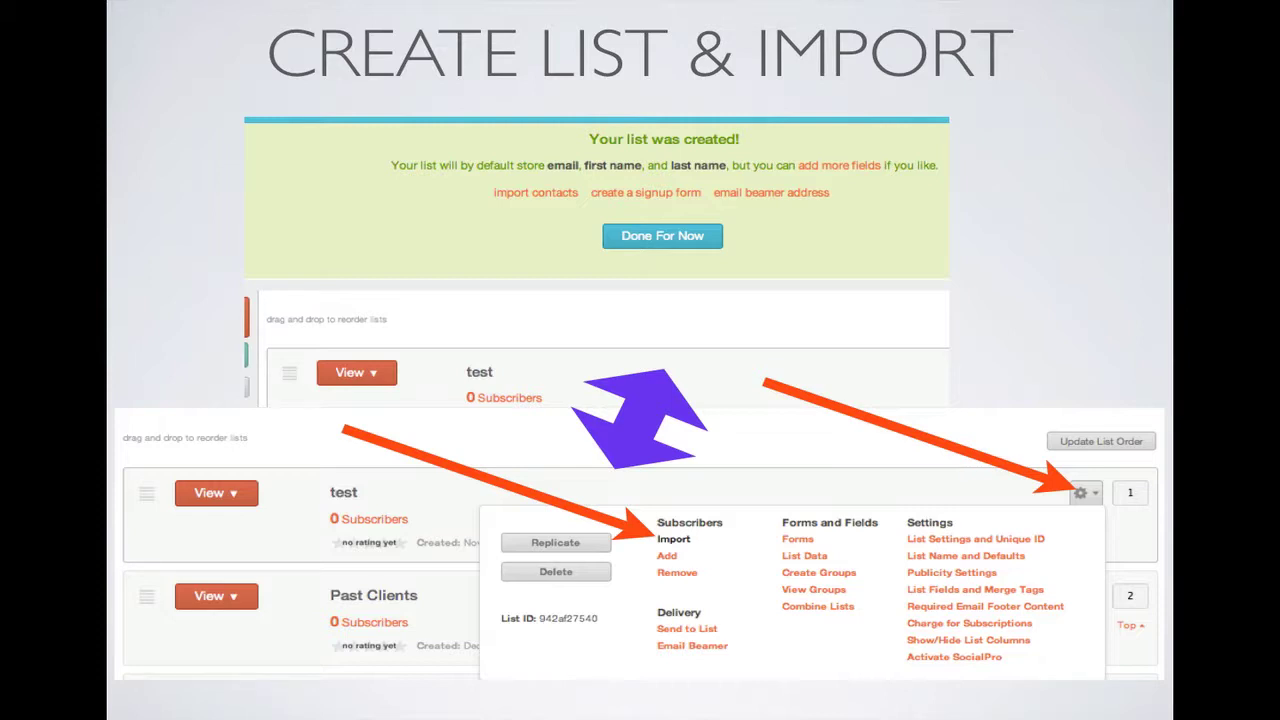
- Exit the Keynote slideshow and launch Microsoft Excel from the Dock
{"action": "key", "text": "Escape"}
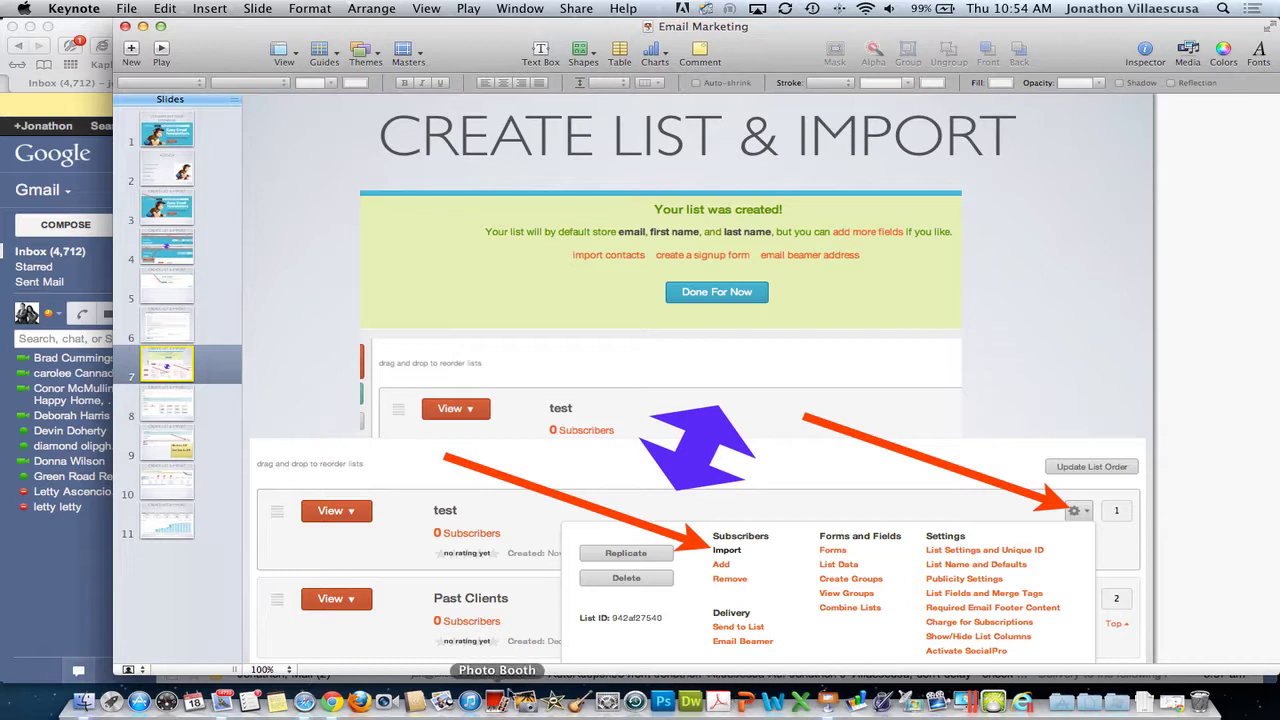
{"action": "left_click", "coordinate": [800, 705]}
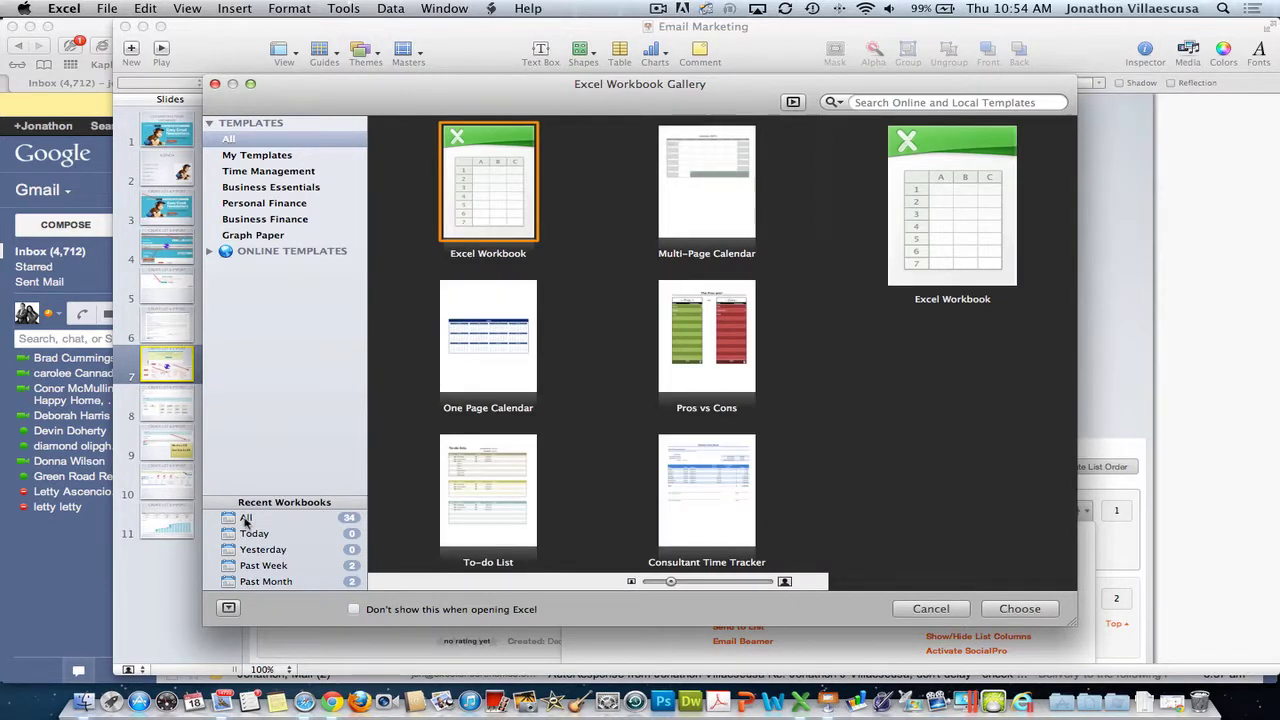
- Open the 5/1/2012-7/16/2012 listings workbook from the All recent workbooks list
{"action": "left_click", "coordinate": [246, 518]}
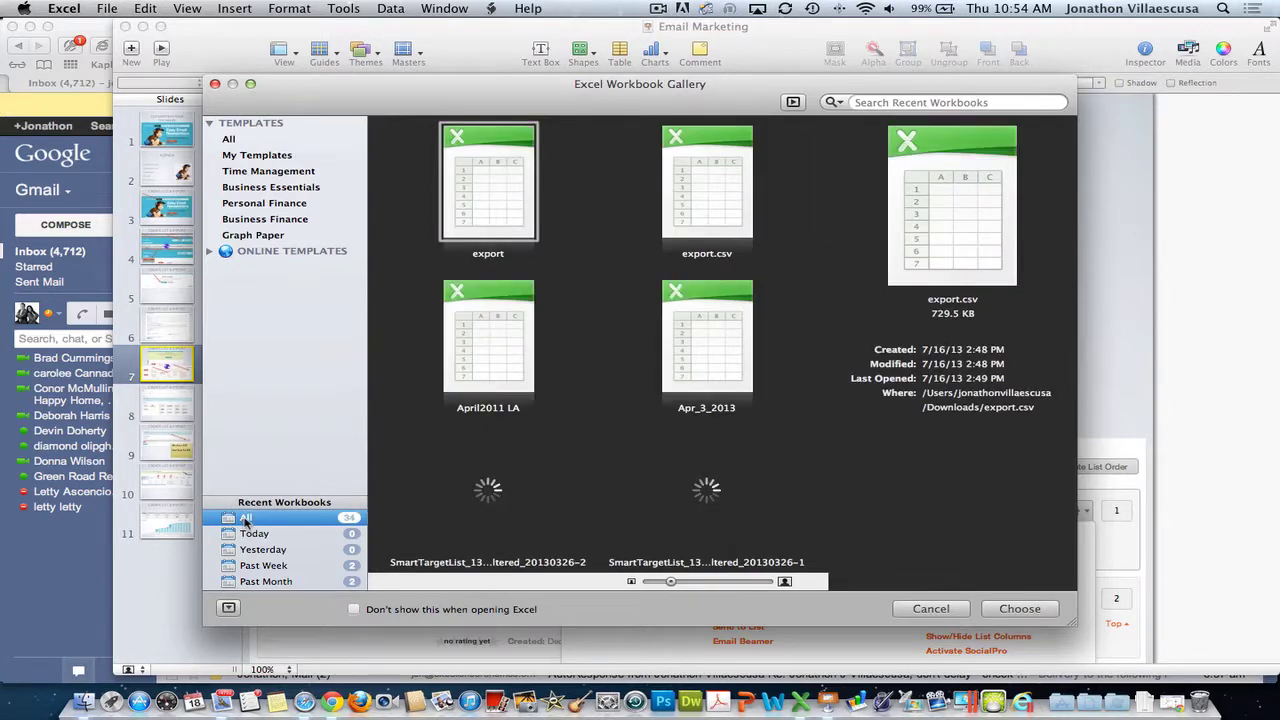
{"action": "scroll", "coordinate": [587, 460], "scroll_direction": "down", "scroll_amount": 2}
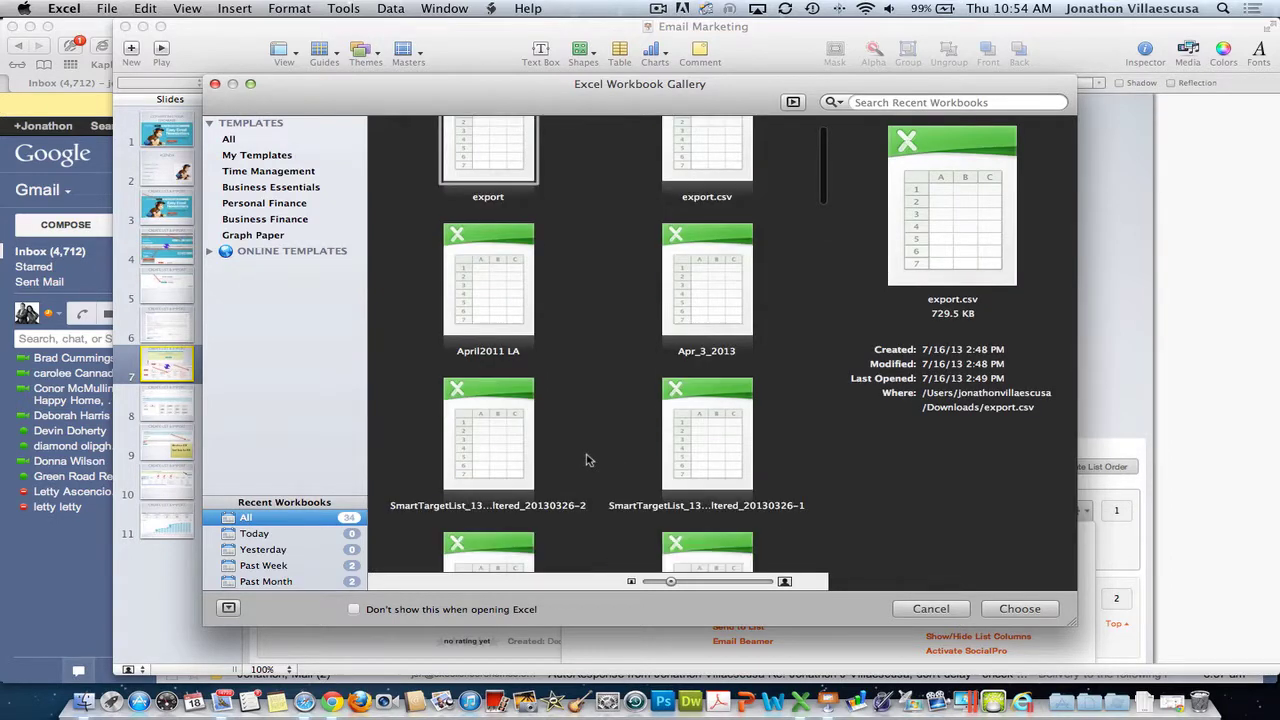
{"action": "scroll", "coordinate": [587, 460], "scroll_direction": "down", "scroll_amount": 5}
{"action": "scroll", "coordinate": [587, 460], "scroll_direction": "down", "scroll_amount": 3}
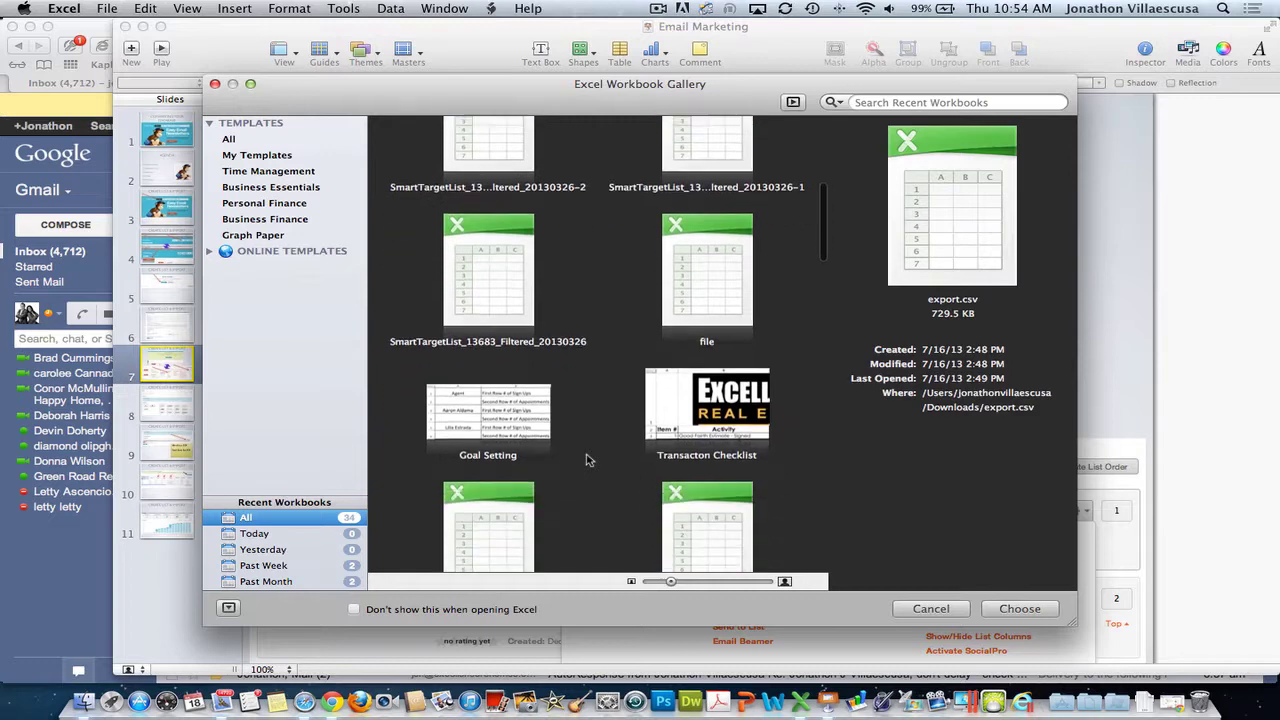
{"action": "scroll", "coordinate": [587, 460], "scroll_direction": "down", "scroll_amount": 4}
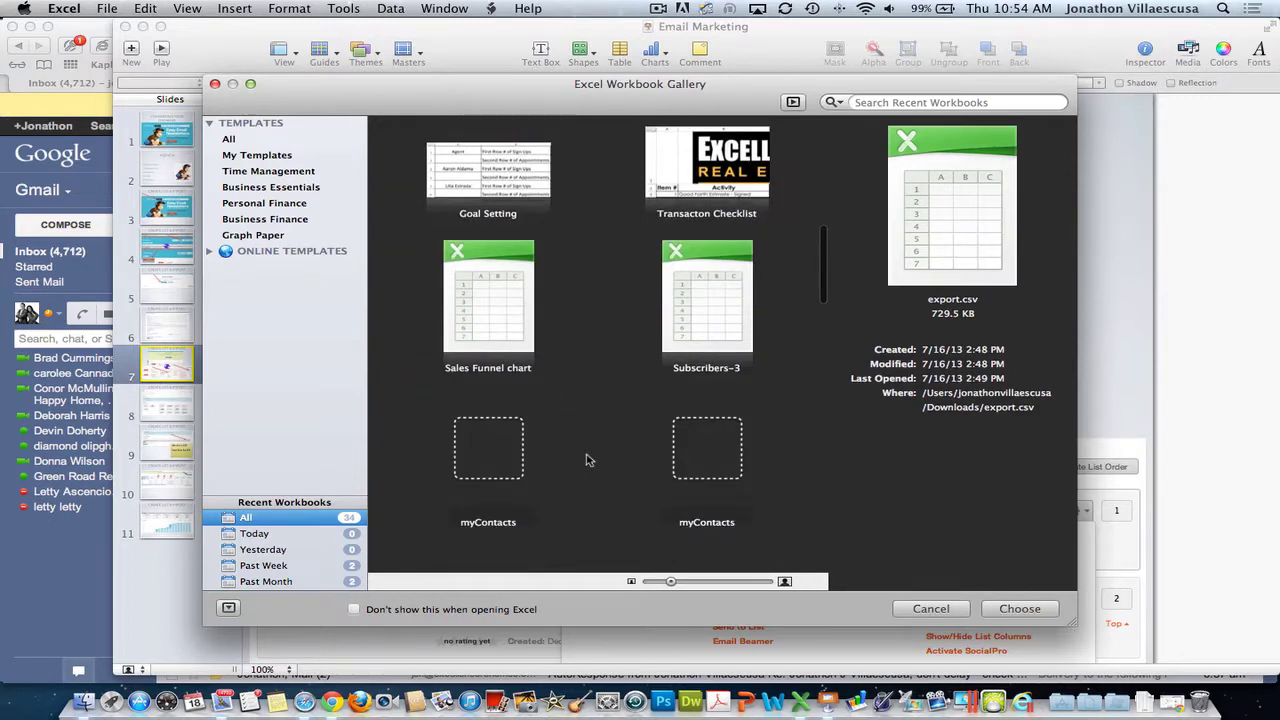
{"action": "scroll", "coordinate": [587, 460], "scroll_direction": "down", "scroll_amount": 5}
{"action": "scroll", "coordinate": [587, 460], "scroll_direction": "up", "scroll_amount": 4}
{"action": "scroll", "coordinate": [587, 460], "scroll_direction": "down", "scroll_amount": 3}
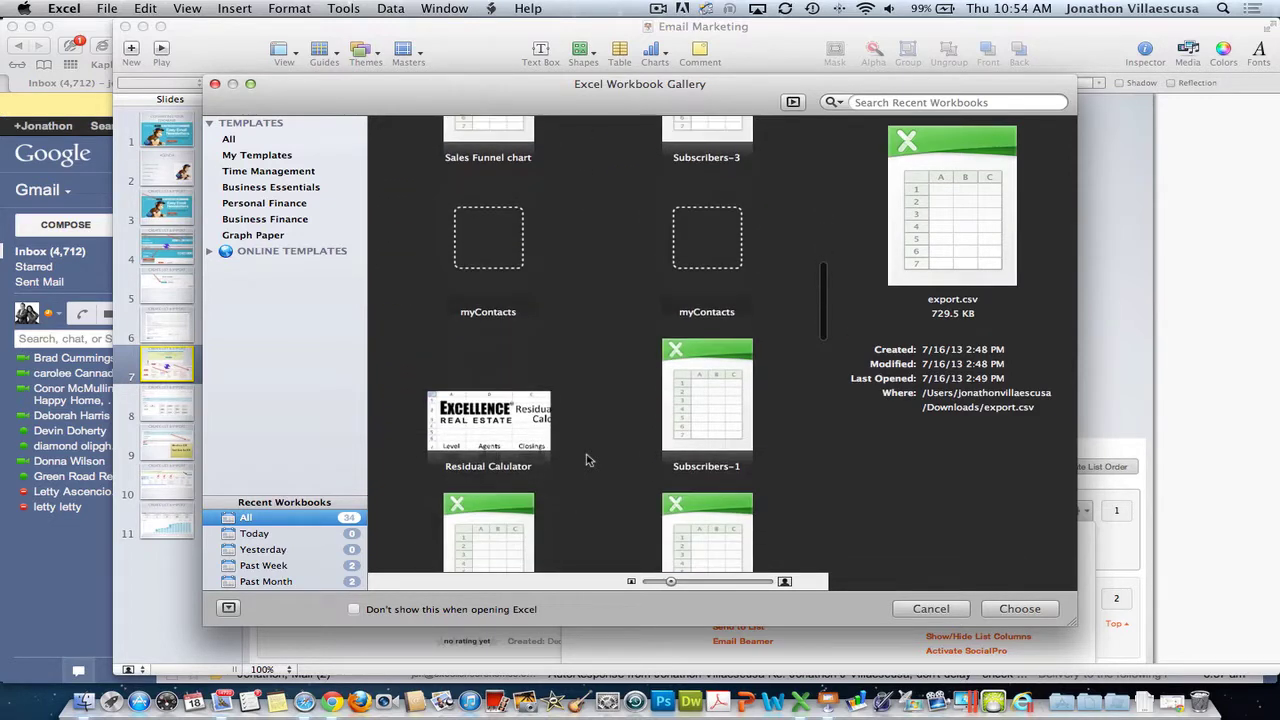
{"action": "scroll", "coordinate": [588, 460], "scroll_direction": "down", "scroll_amount": 4}
{"action": "scroll", "coordinate": [587, 460], "scroll_direction": "down", "scroll_amount": 4}
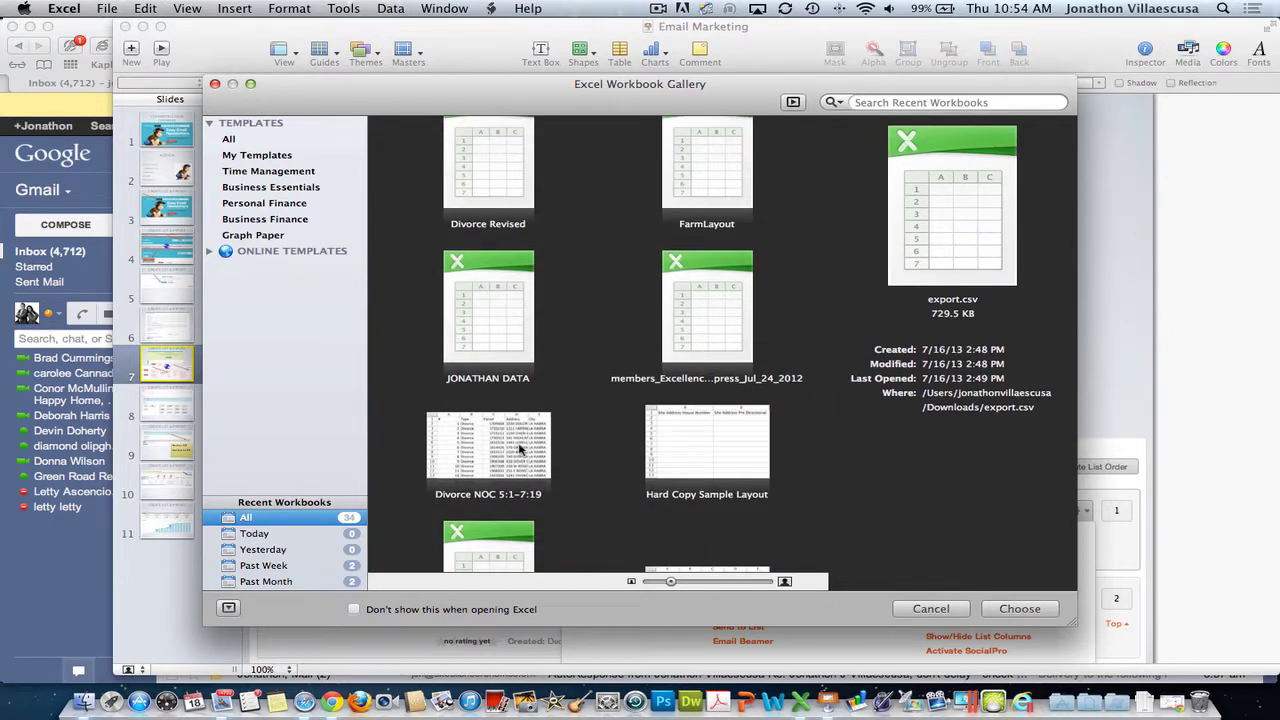
{"action": "scroll", "coordinate": [561, 452], "scroll_direction": "down", "scroll_amount": 3}
{"action": "double_click", "coordinate": [712, 438]}
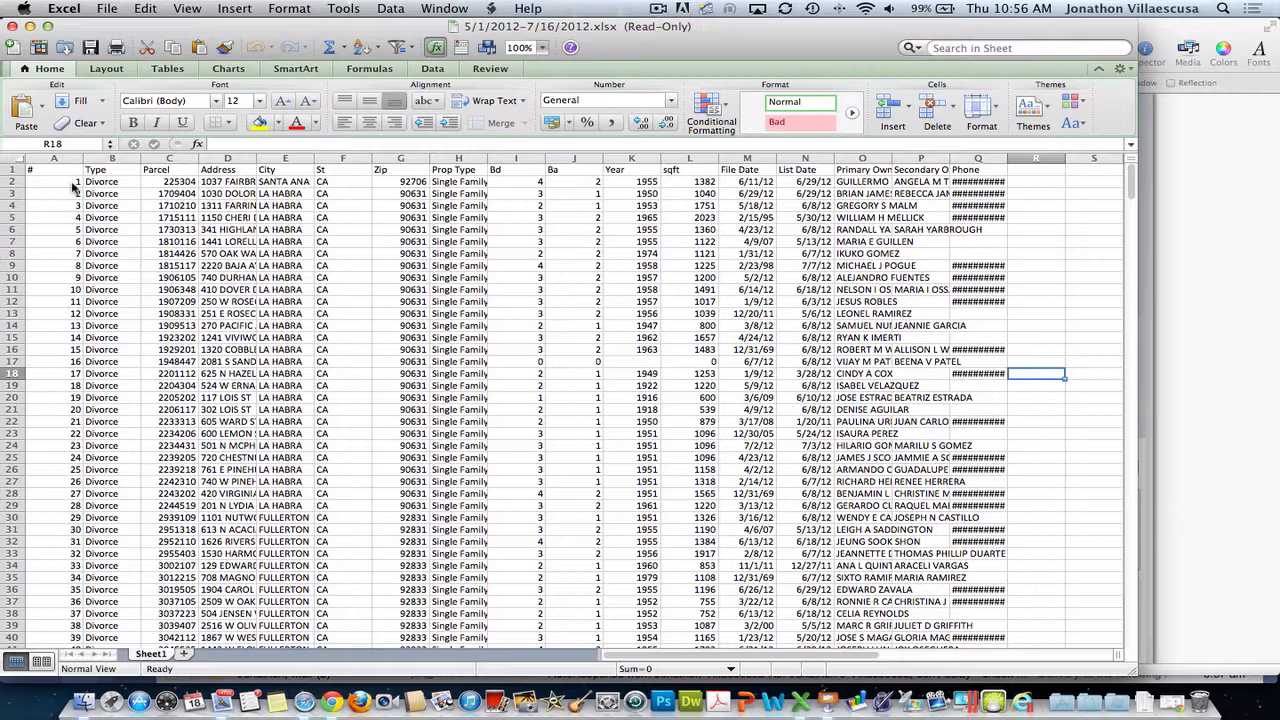
- Close the 5/1/2012-7/16/2012 listings workbook window
{"action": "left_click", "coordinate": [12, 25]}
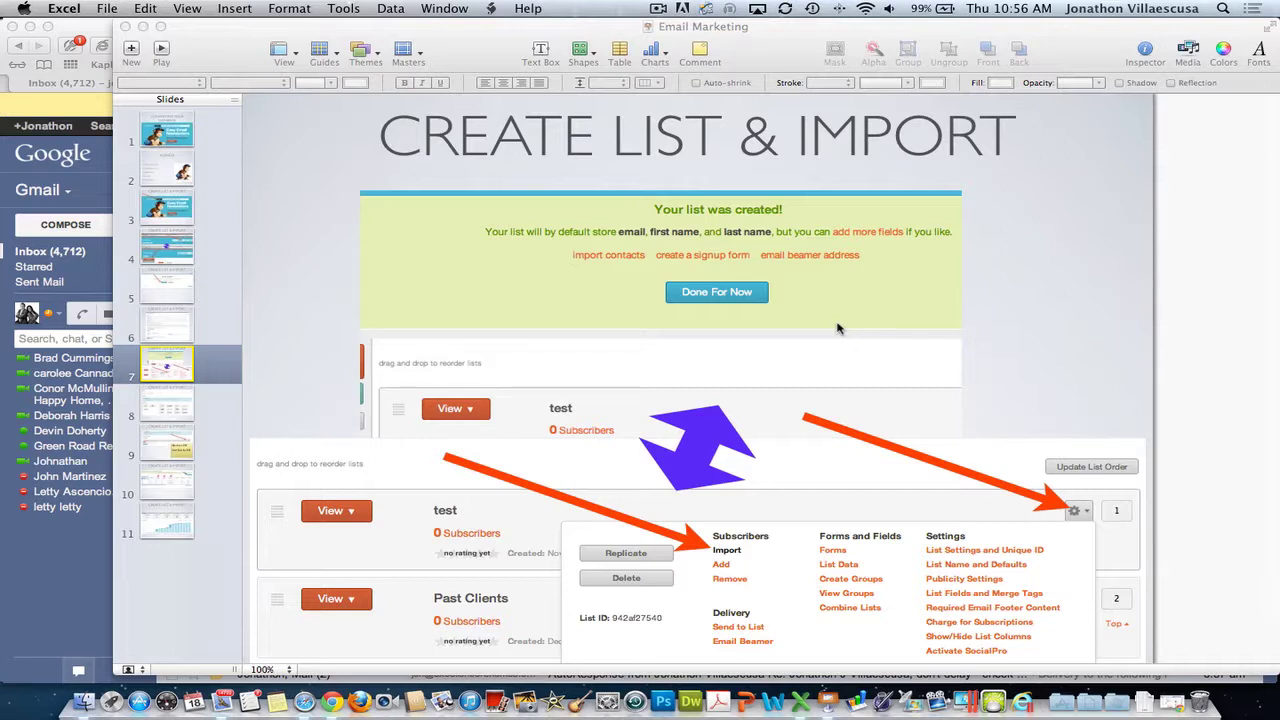
- Present the slides from Create List & Import to column matching, then bring Gmail forward
{"action": "left_click", "coordinate": [166, 56]}
{"action": "left_click", "coordinate": [161, 52]}
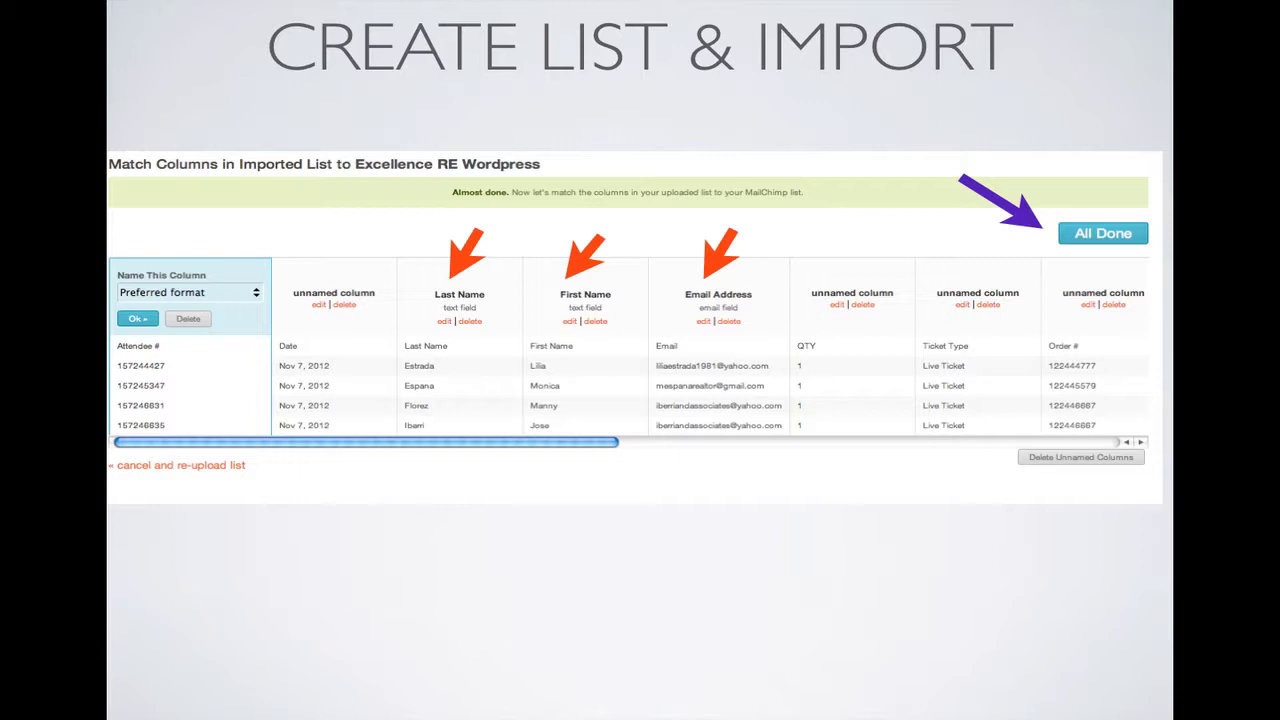
{"action": "key", "text": "Escape"}
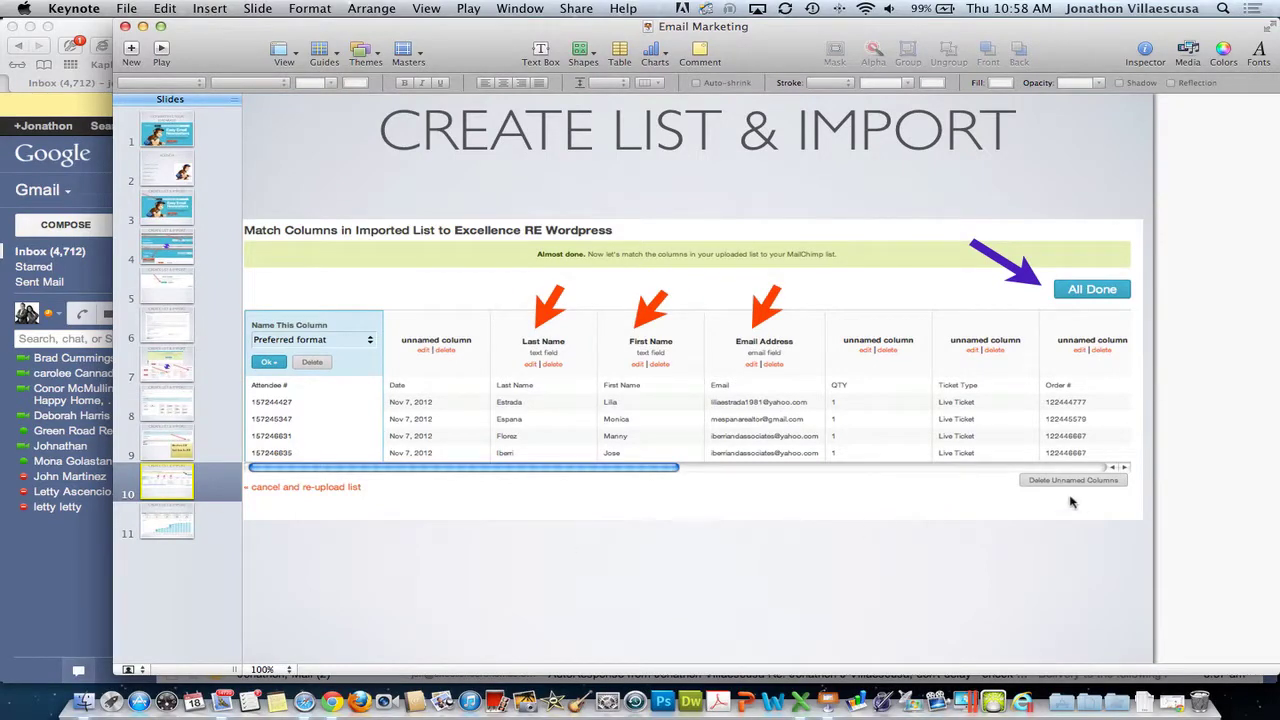
{"action": "left_click", "coordinate": [1230, 487]}
{"action": "left_click", "coordinate": [76, 573]}
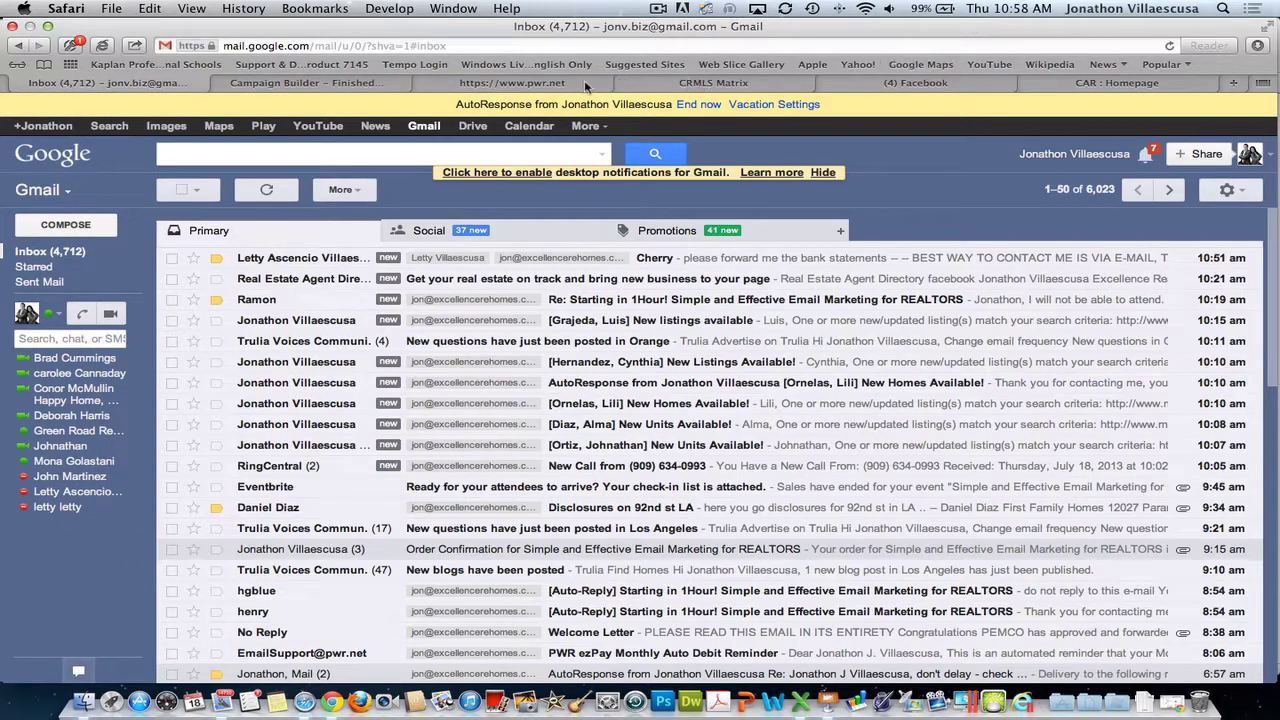
- In MailChimp, go to Lists and open the Excellence RE Wordpress list, dismissing tips
{"action": "left_click", "coordinate": [348, 84]}
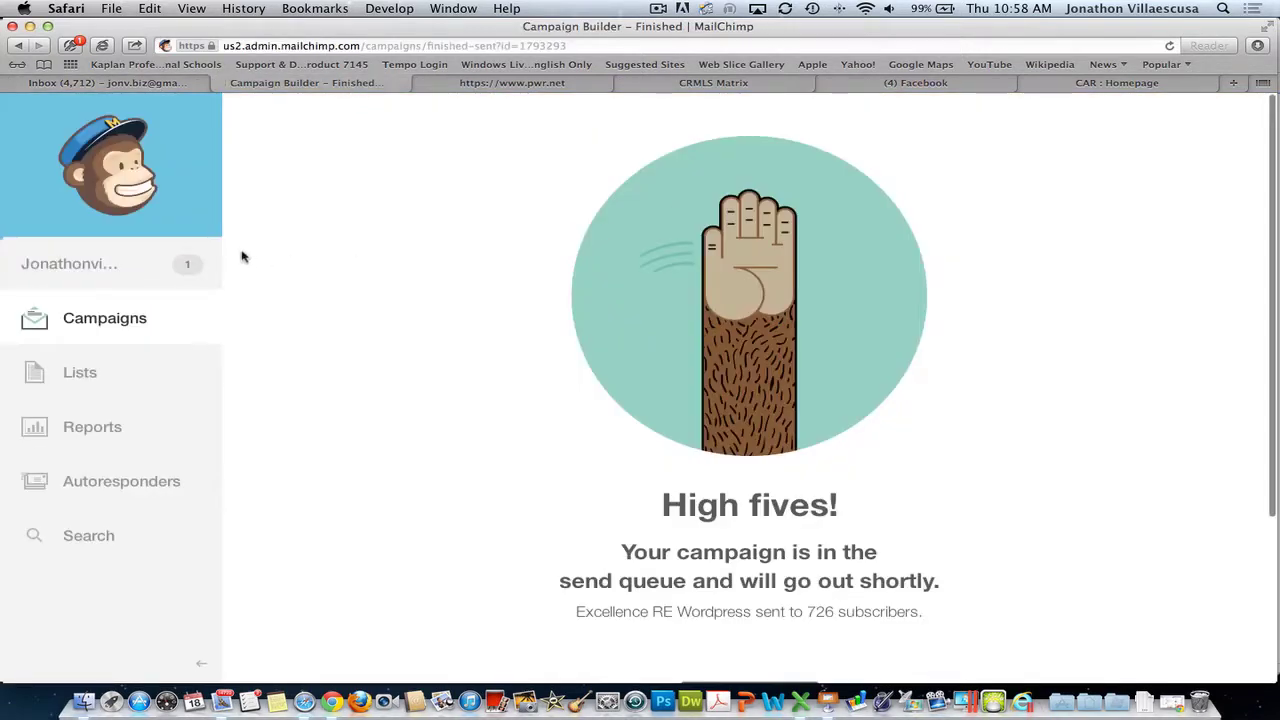
{"action": "left_click", "coordinate": [95, 263]}
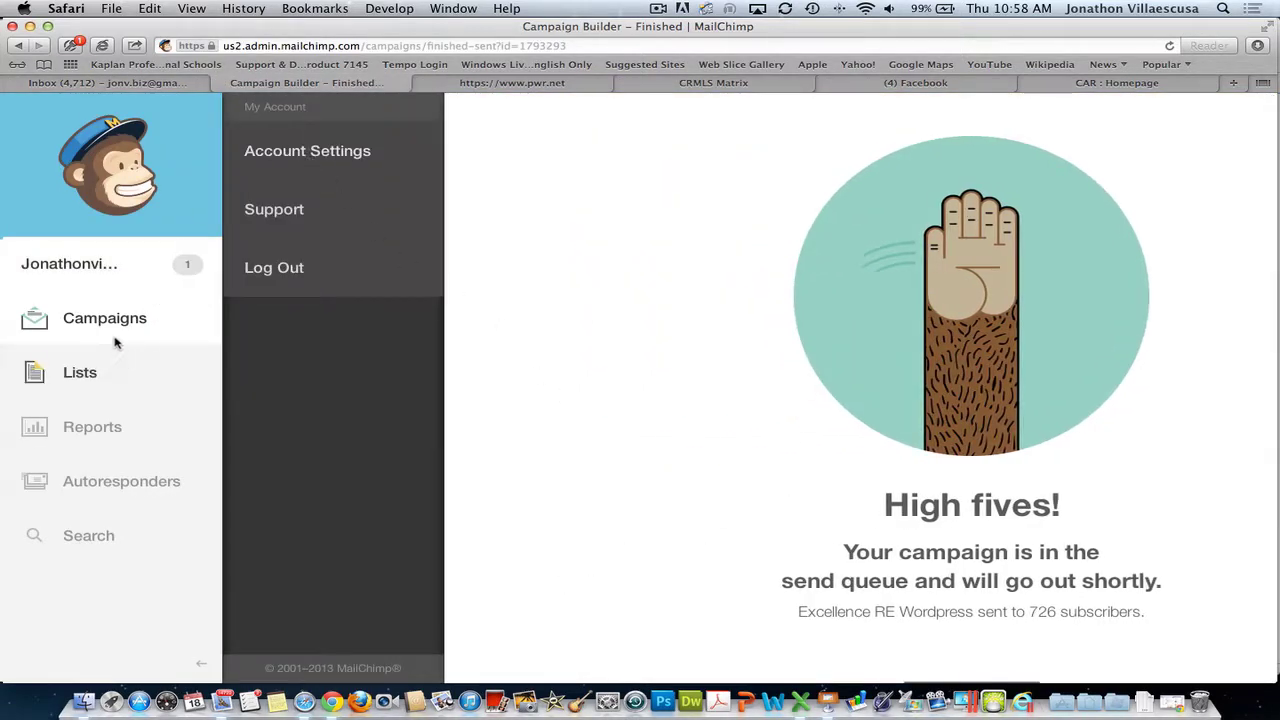
{"action": "left_click", "coordinate": [106, 373]}
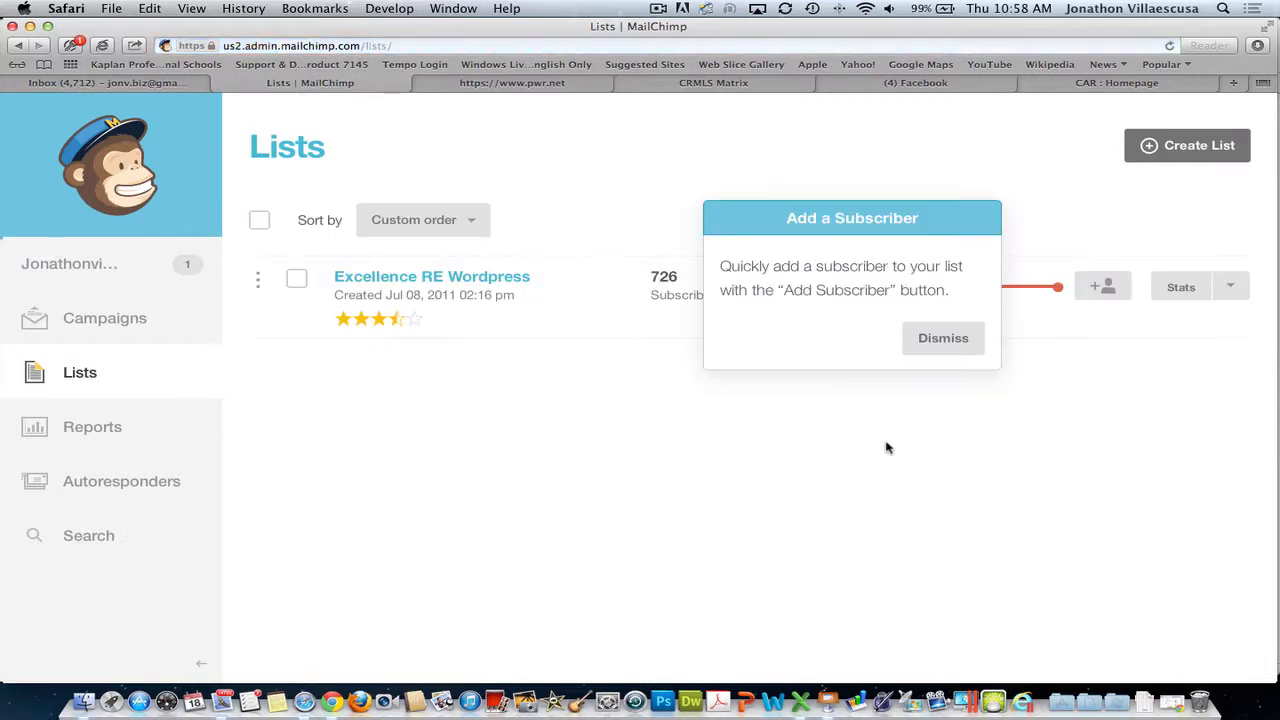
{"action": "left_click", "coordinate": [951, 340]}
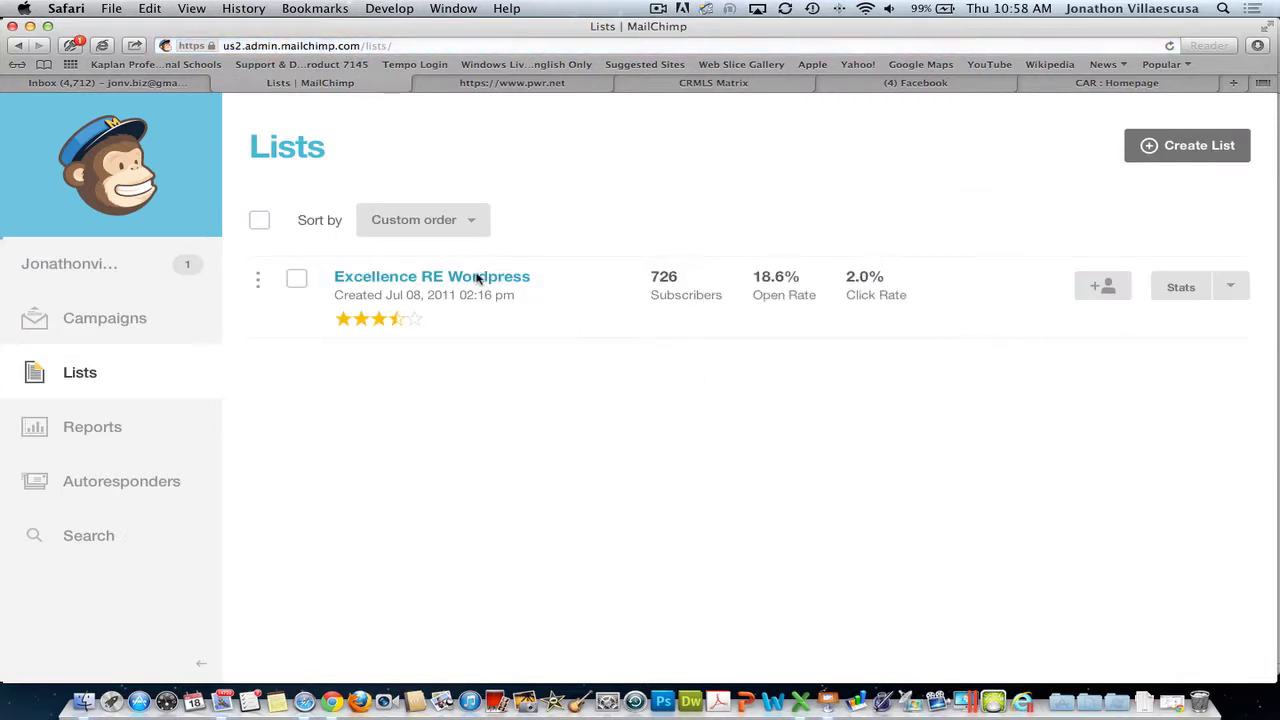
{"action": "left_click", "coordinate": [466, 277]}
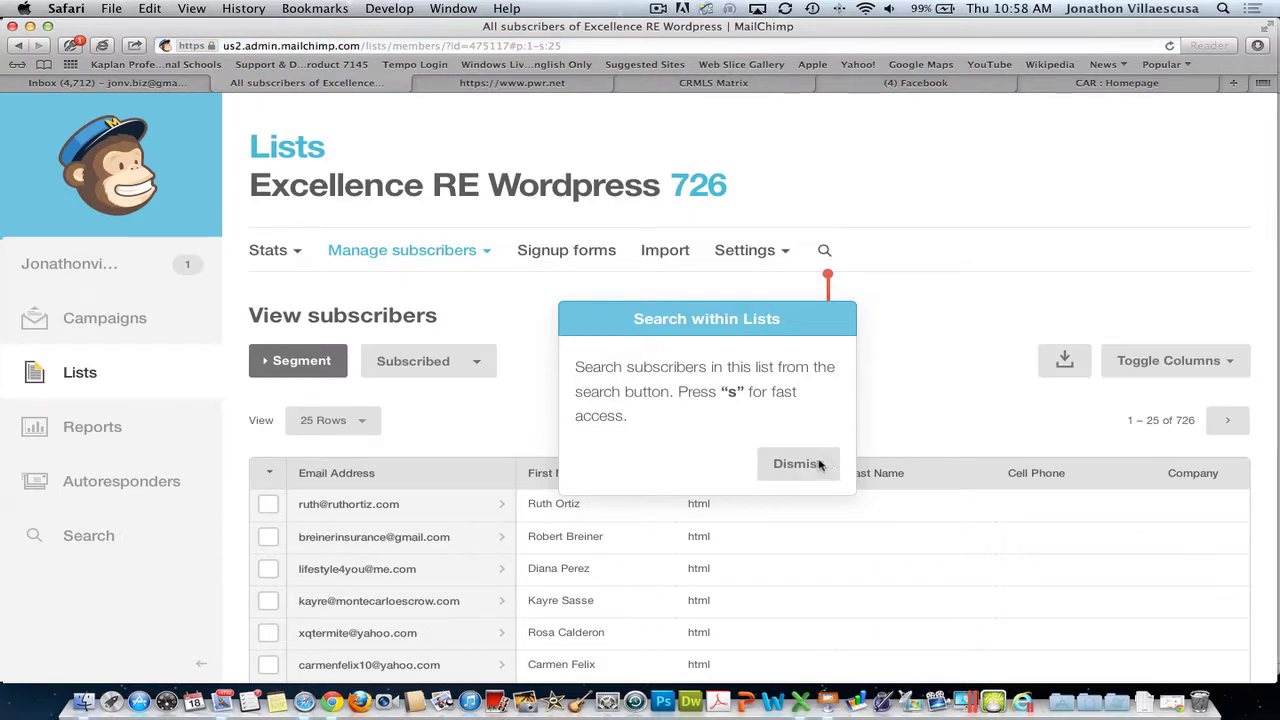
{"action": "left_click", "coordinate": [800, 465]}
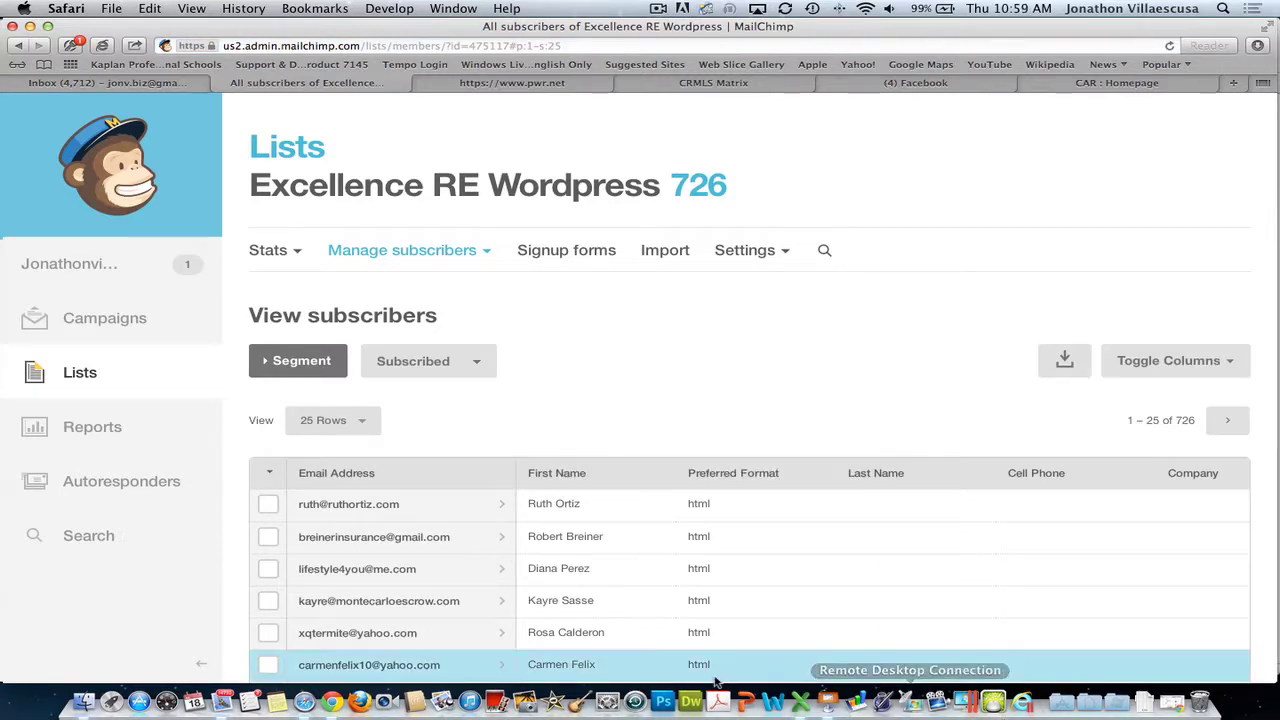
- Minimize the Keynote presentation and open the list's Import subscribers page
{"action": "left_click", "coordinate": [828, 703]}
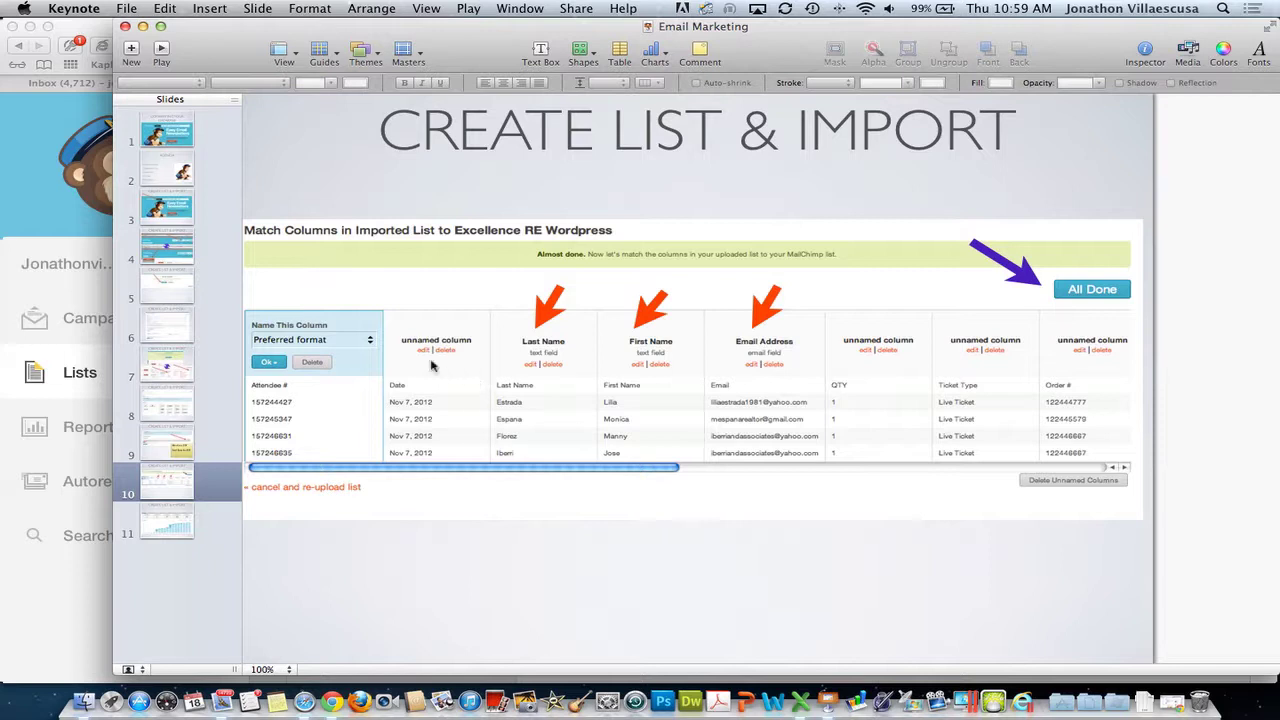
{"action": "left_click", "coordinate": [143, 26]}
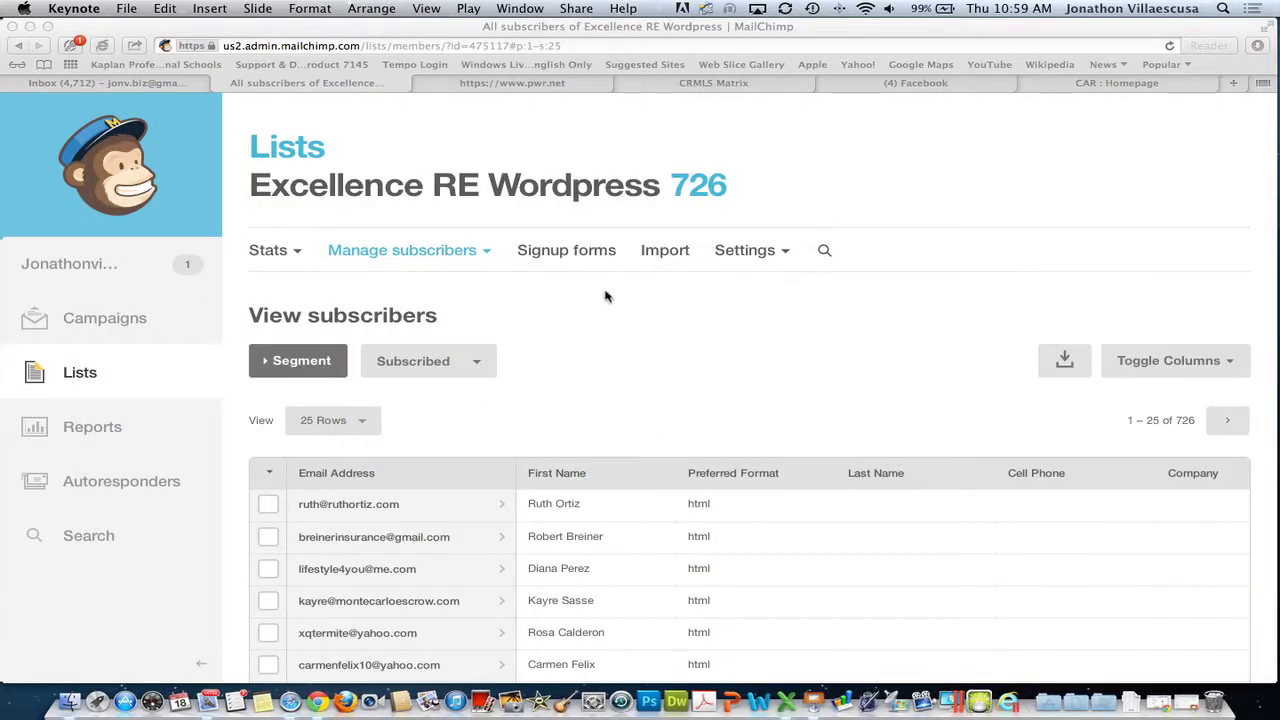
{"action": "left_click", "coordinate": [665, 254]}
{"action": "left_click", "coordinate": [665, 252]}
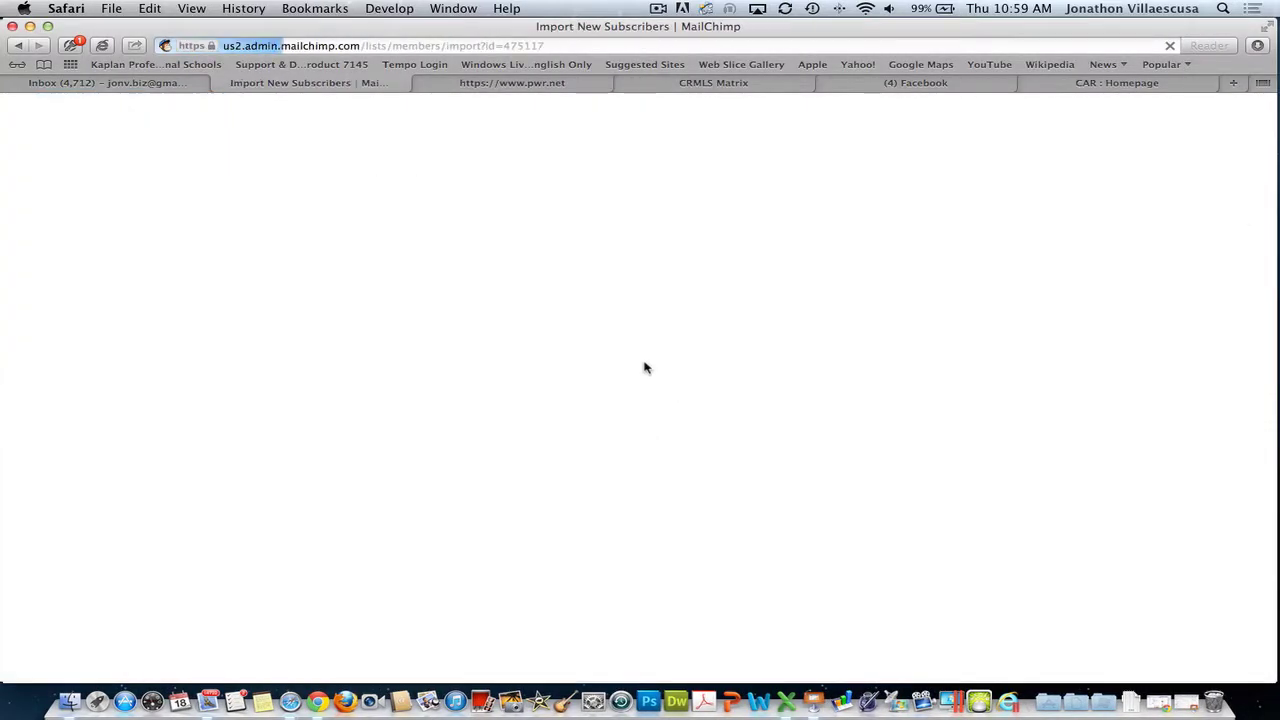
- Choose Upload from File and select Cut Down Agent List from a .csv file search
{"action": "scroll", "coordinate": [590, 508], "scroll_direction": "down", "scroll_amount": 2}
{"action": "scroll", "coordinate": [590, 508], "scroll_direction": "up", "scroll_amount": 2}
{"action": "scroll", "coordinate": [500, 450], "scroll_direction": "down", "scroll_amount": 4}
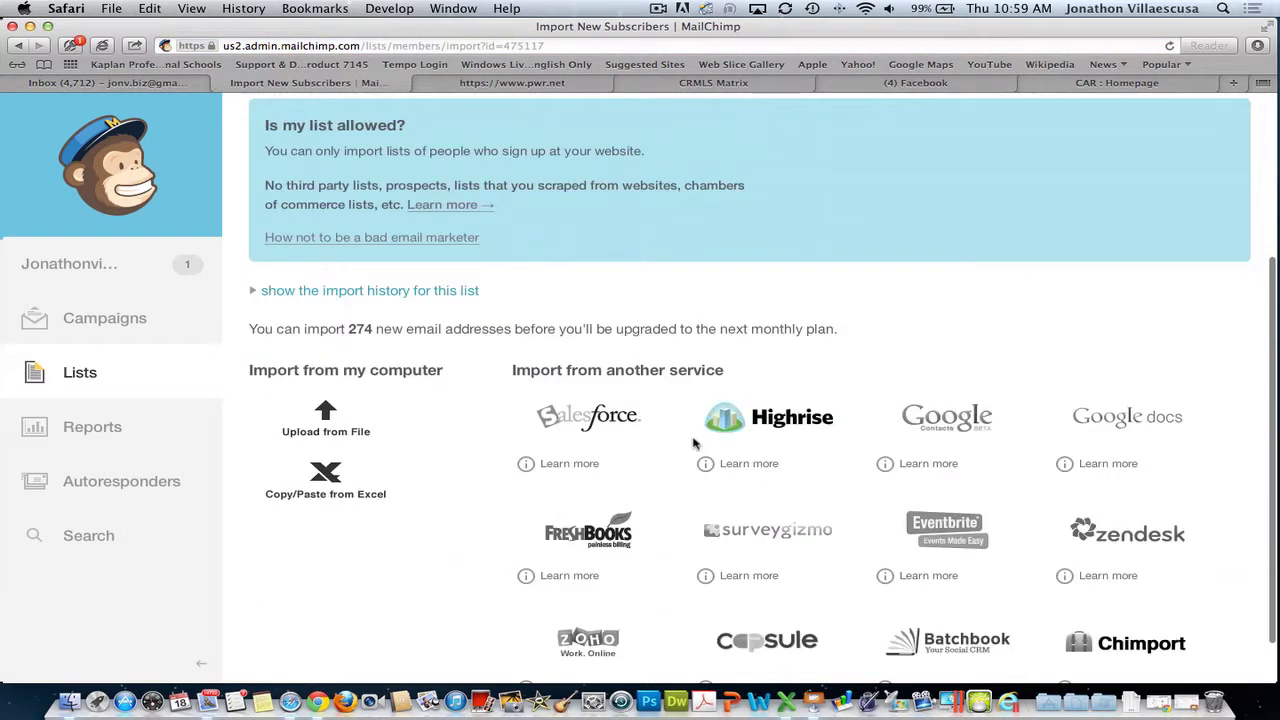
{"action": "left_click", "coordinate": [338, 421]}
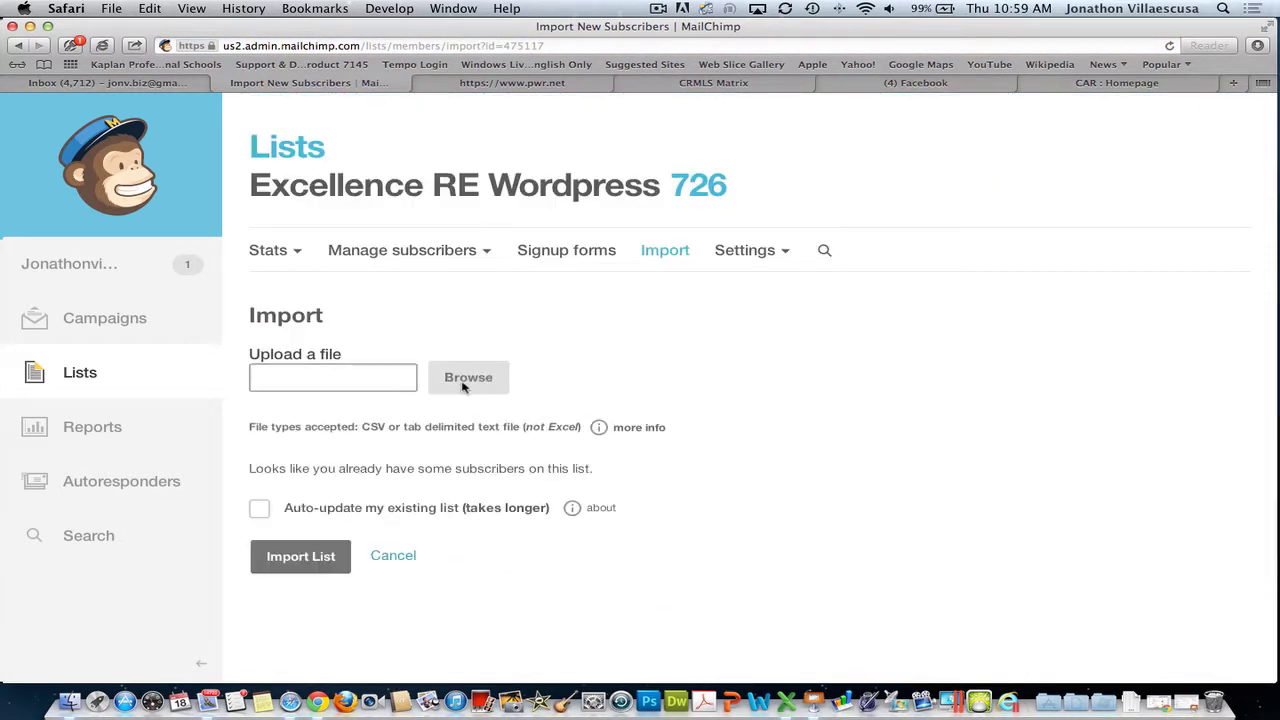
{"action": "left_click", "coordinate": [468, 386]}
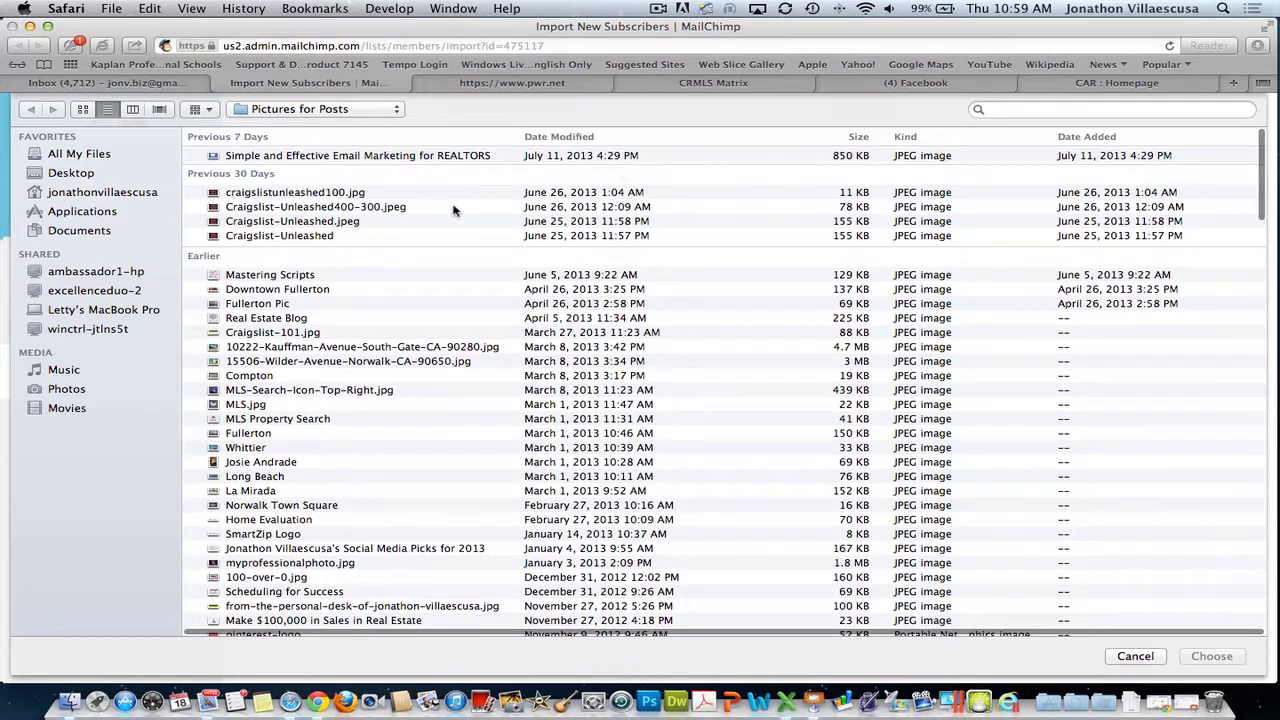
{"action": "left_click", "coordinate": [1005, 110]}
{"action": "type", "text": ".cs"}
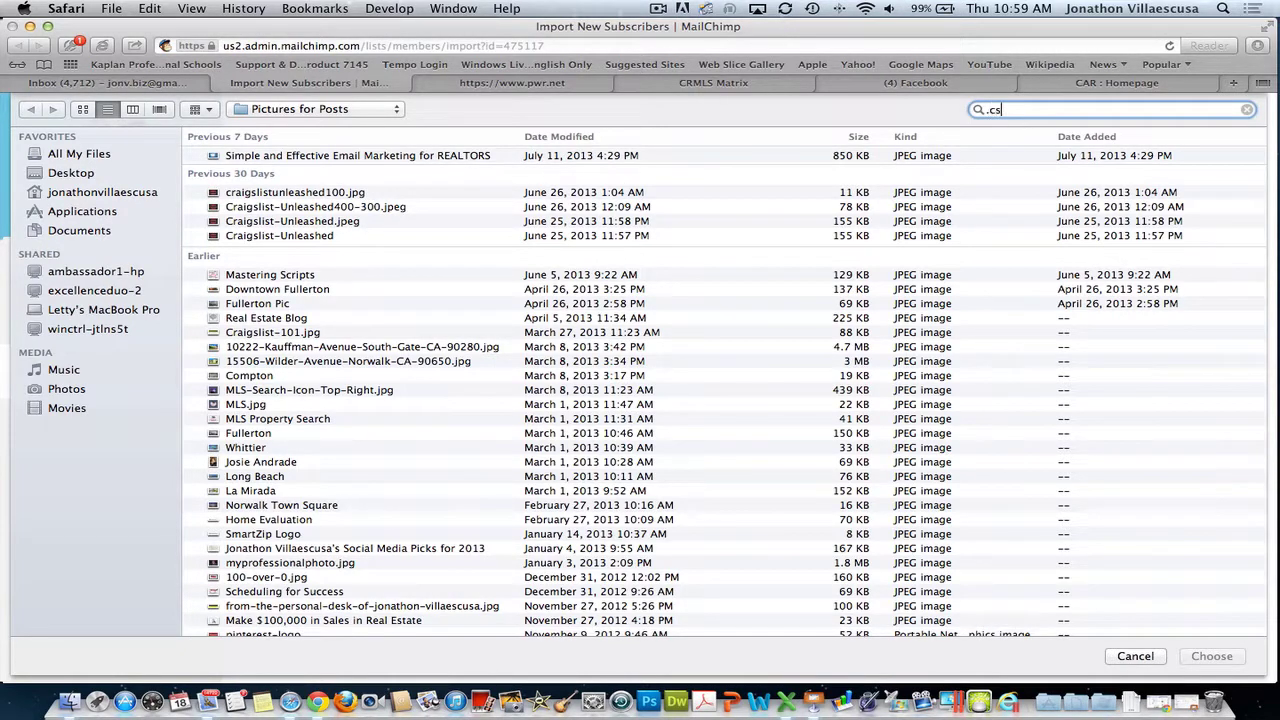
{"action": "type", "text": "v"}
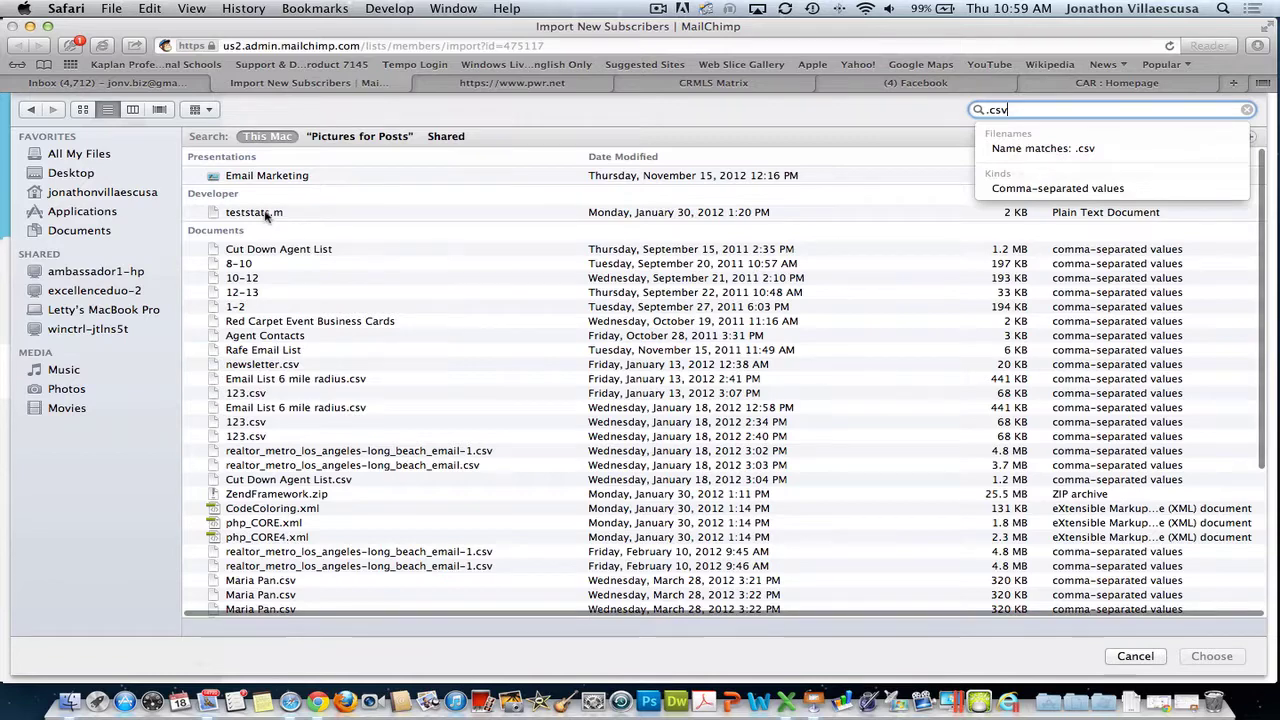
{"action": "left_click", "coordinate": [300, 252]}
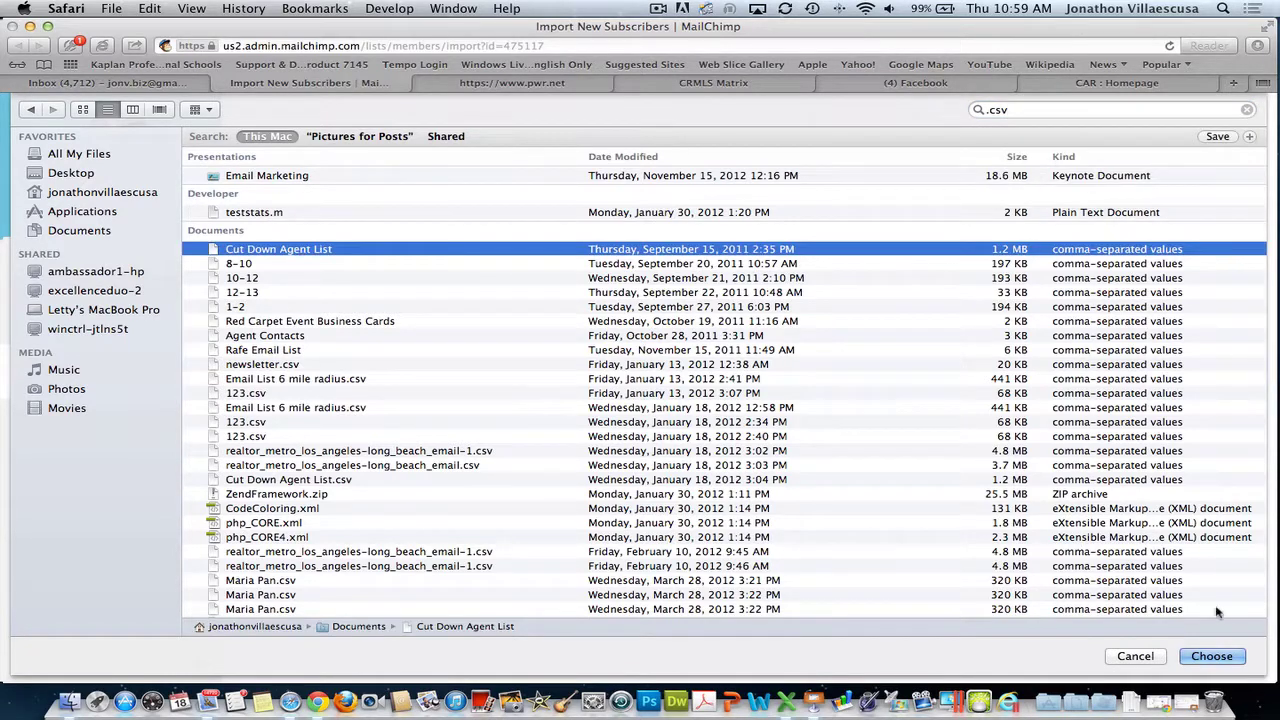
{"action": "left_click", "coordinate": [1212, 656]}
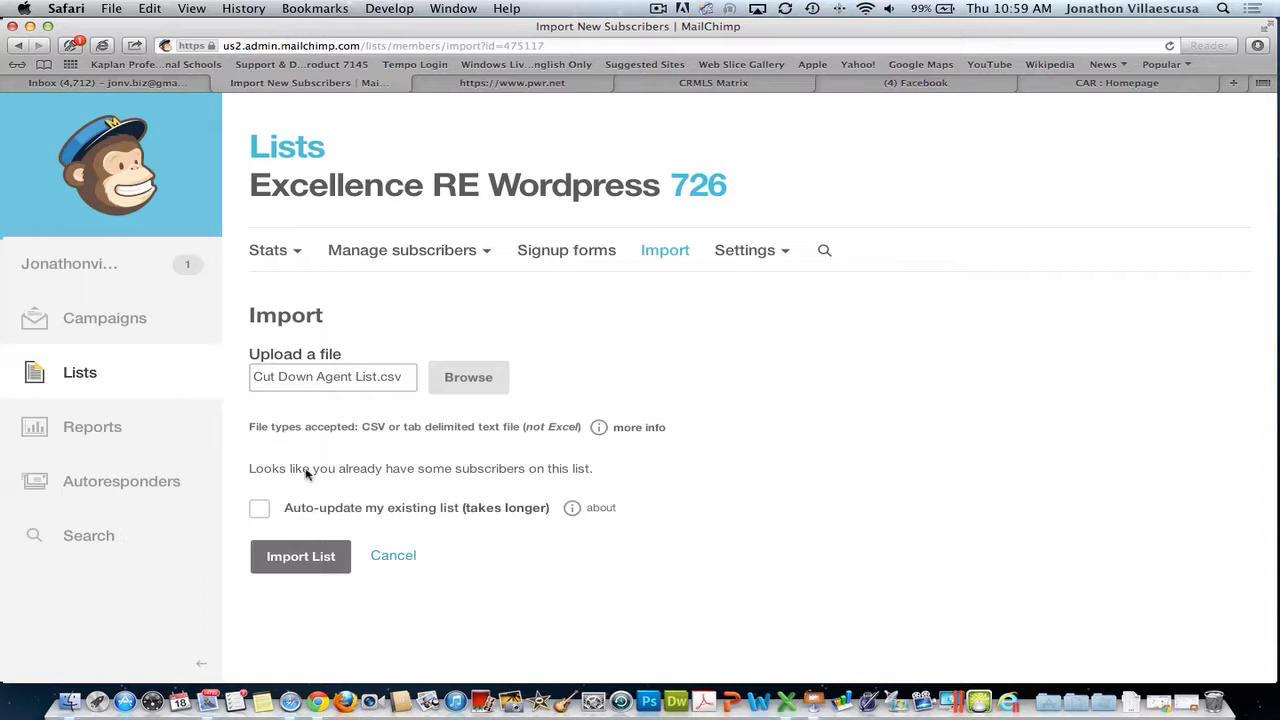
- Go to the Lists page and start creating a brand new list
{"action": "left_click", "coordinate": [106, 319]}
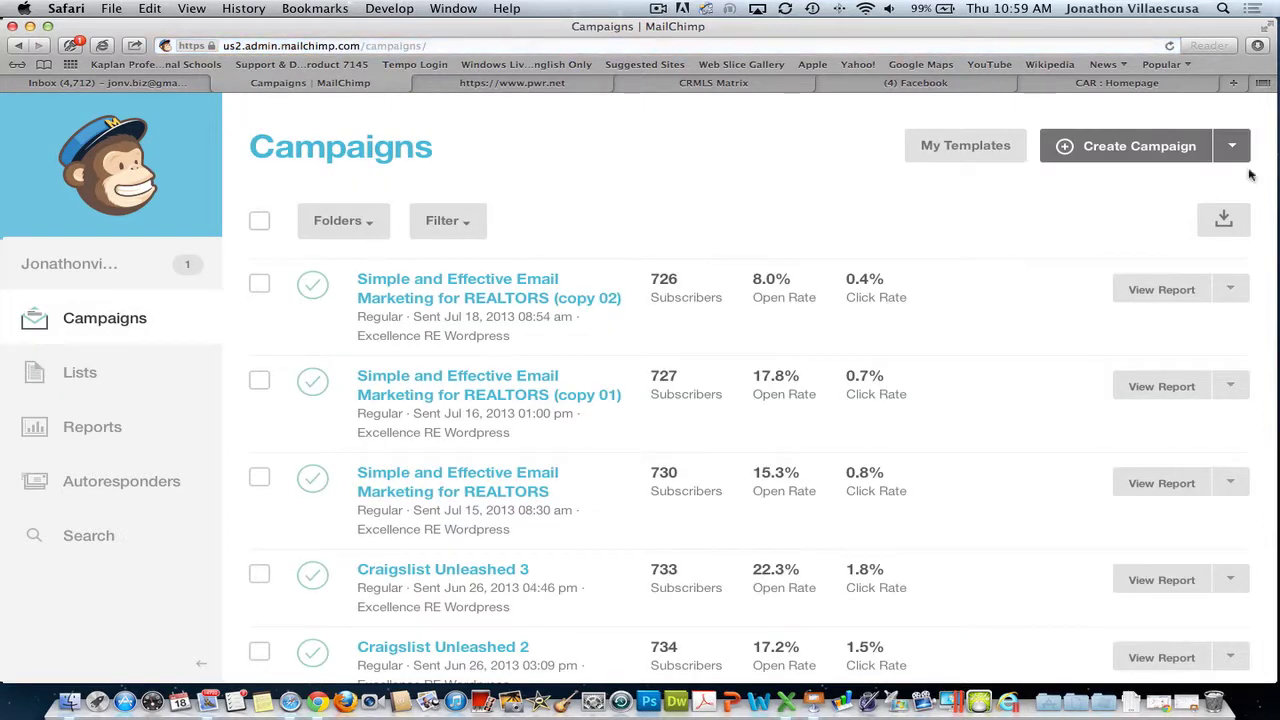
{"action": "left_click", "coordinate": [91, 374]}
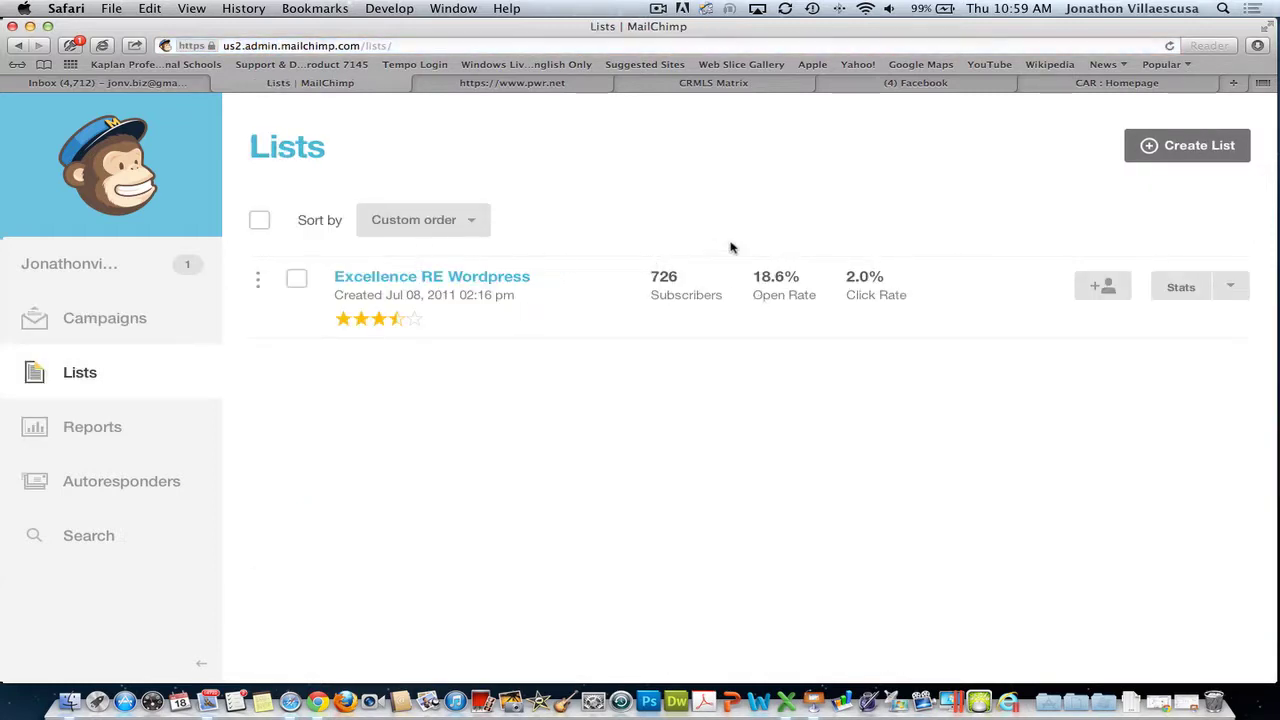
{"action": "left_click", "coordinate": [1210, 146]}
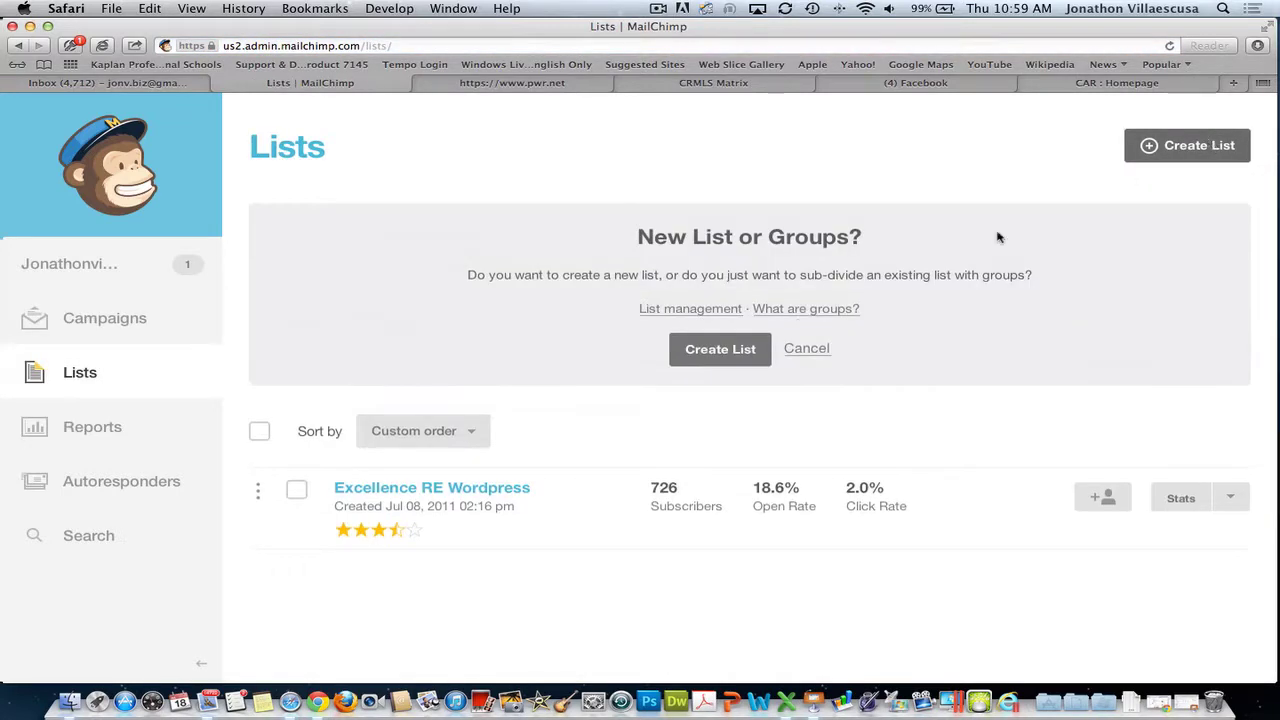
{"action": "left_click", "coordinate": [742, 346]}
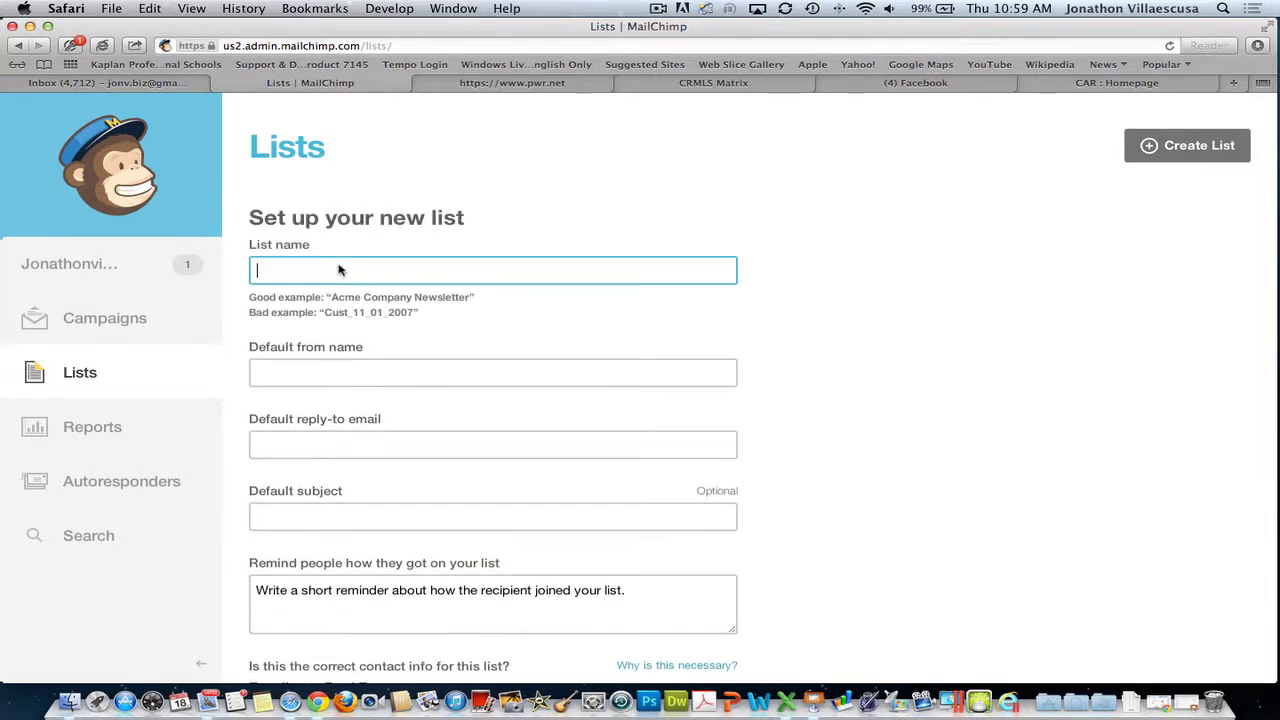
- Enter 'test' as list name, sender name and subject, plus a test reply-to address, then save
{"action": "type", "text": "test"}
{"action": "key", "text": "Tab"}
{"action": "type", "text": "test"}
{"action": "key", "text": "Tab"}
{"action": "type", "text": "te"}
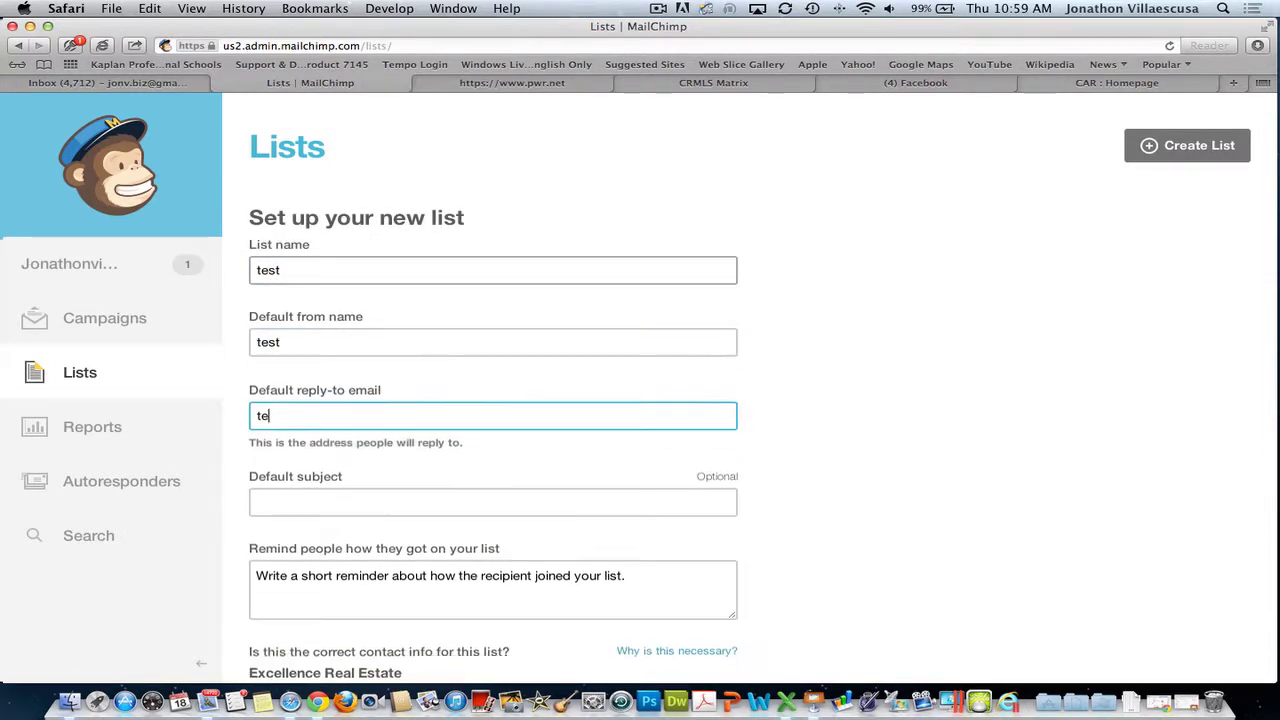
{"action": "type", "text": "st@testcom."}
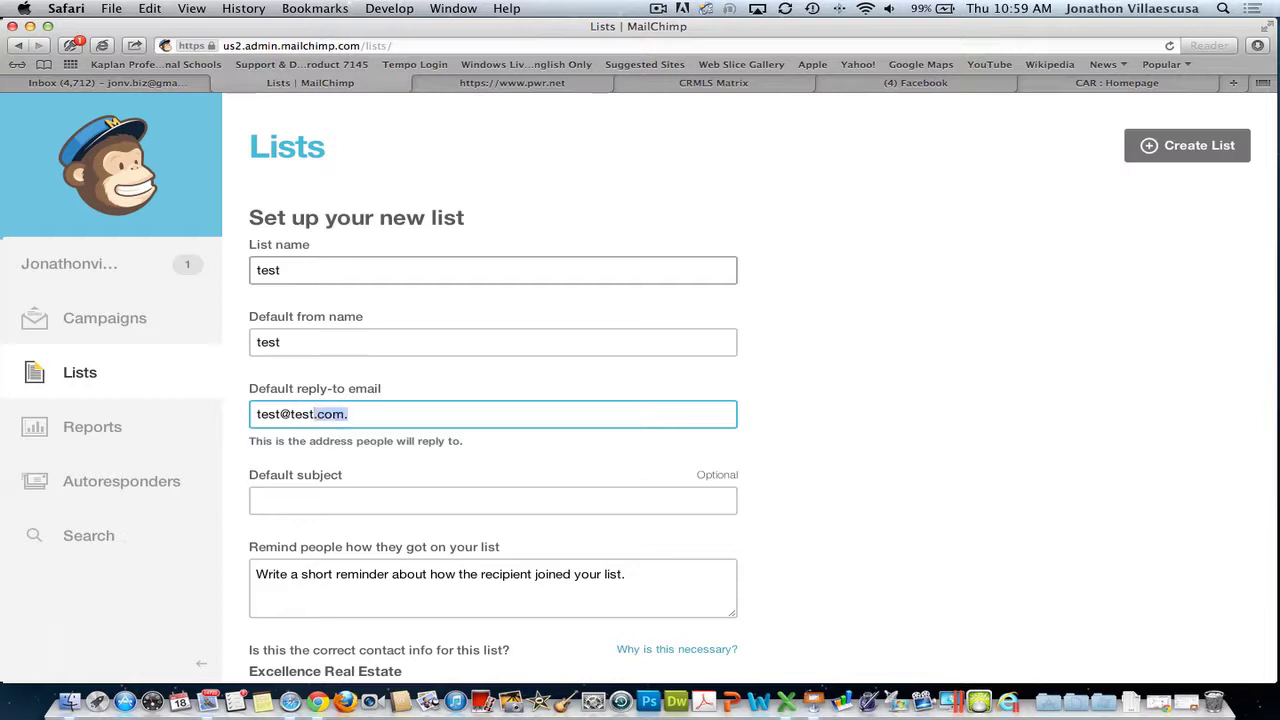
{"action": "key", "text": "Tab"}
{"action": "type", "text": "test"}
{"action": "key", "text": "Tab"}
{"action": "scroll", "coordinate": [505, 477], "scroll_direction": "down", "scroll_amount": 10}
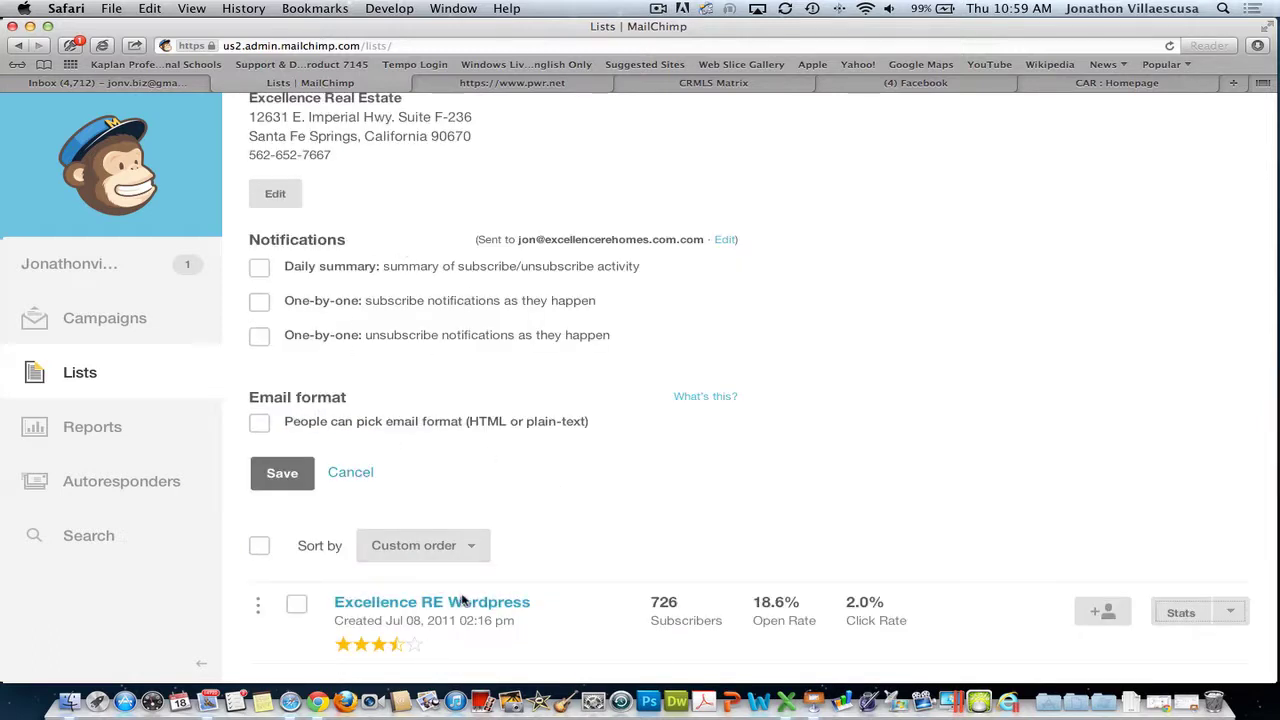
{"action": "left_click", "coordinate": [282, 473]}
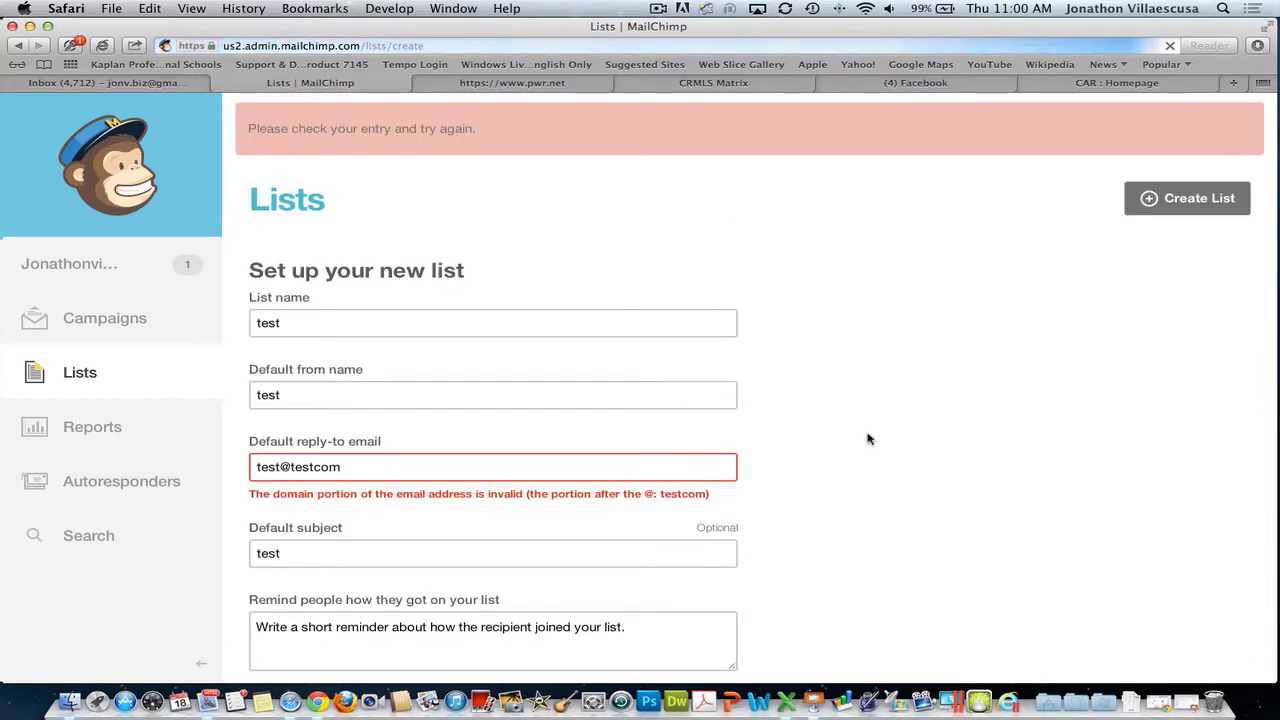
- Replace the invalid reply-to with a corrected e-mail address and enter reminder text '123'
{"action": "scroll", "coordinate": [766, 374], "scroll_direction": "down", "scroll_amount": 3}
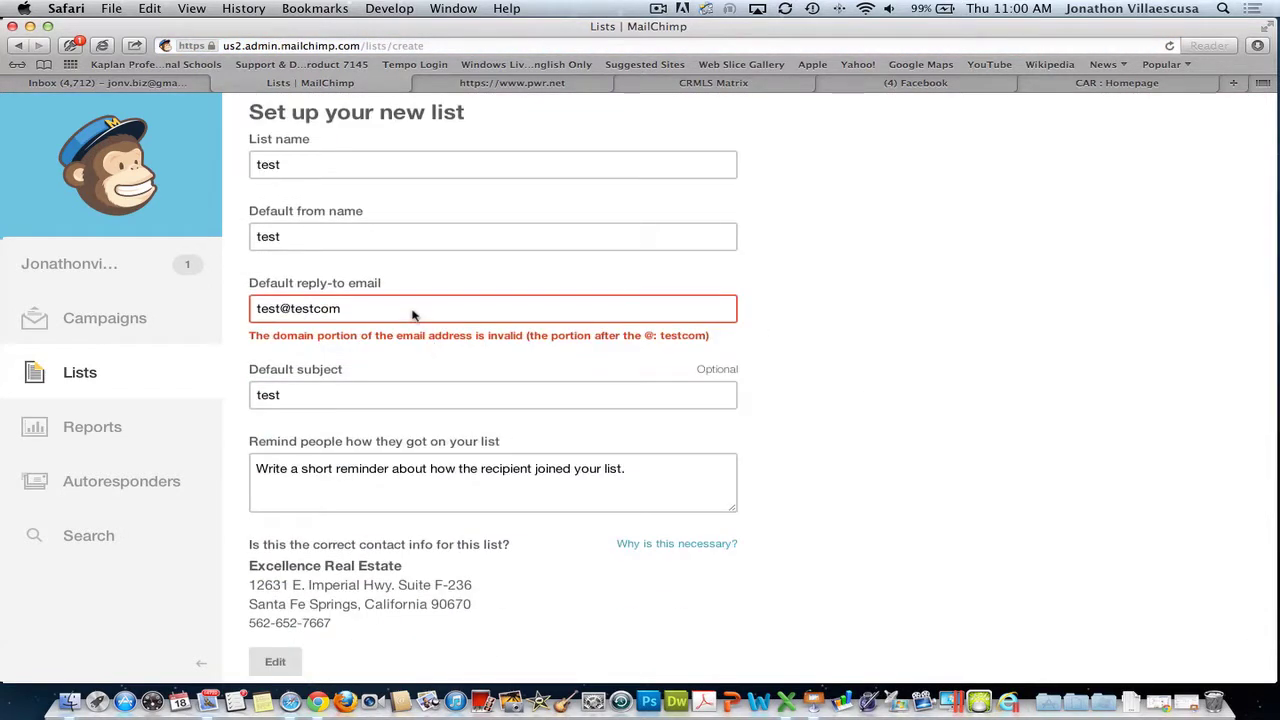
{"action": "left_click_drag", "start_coordinate": [412, 314], "coordinate": [2, 283]}
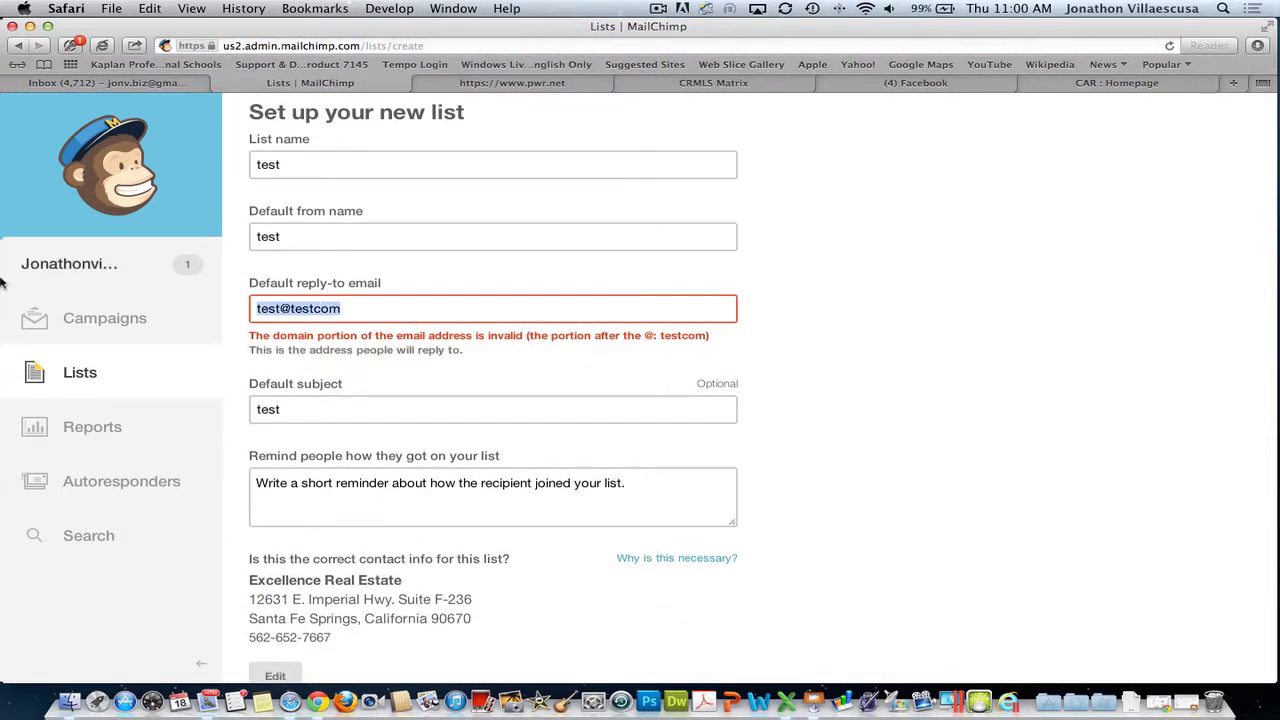
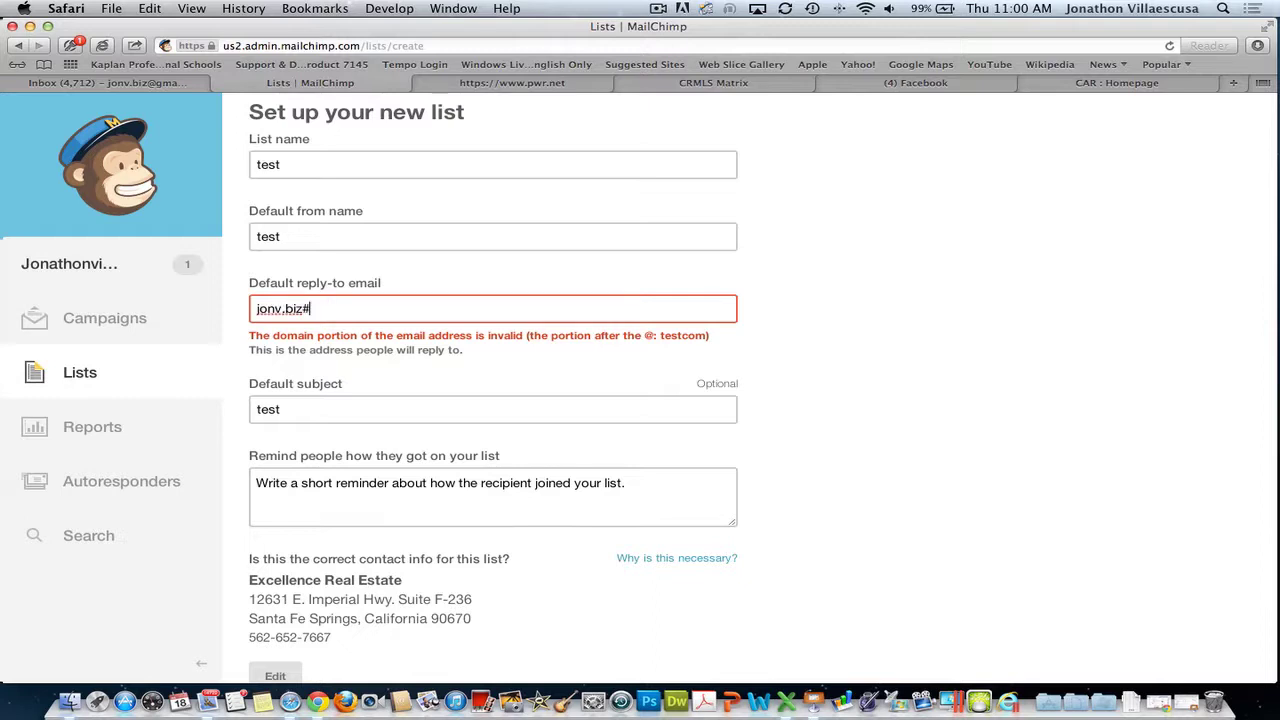
{"action": "key", "text": "Return"}
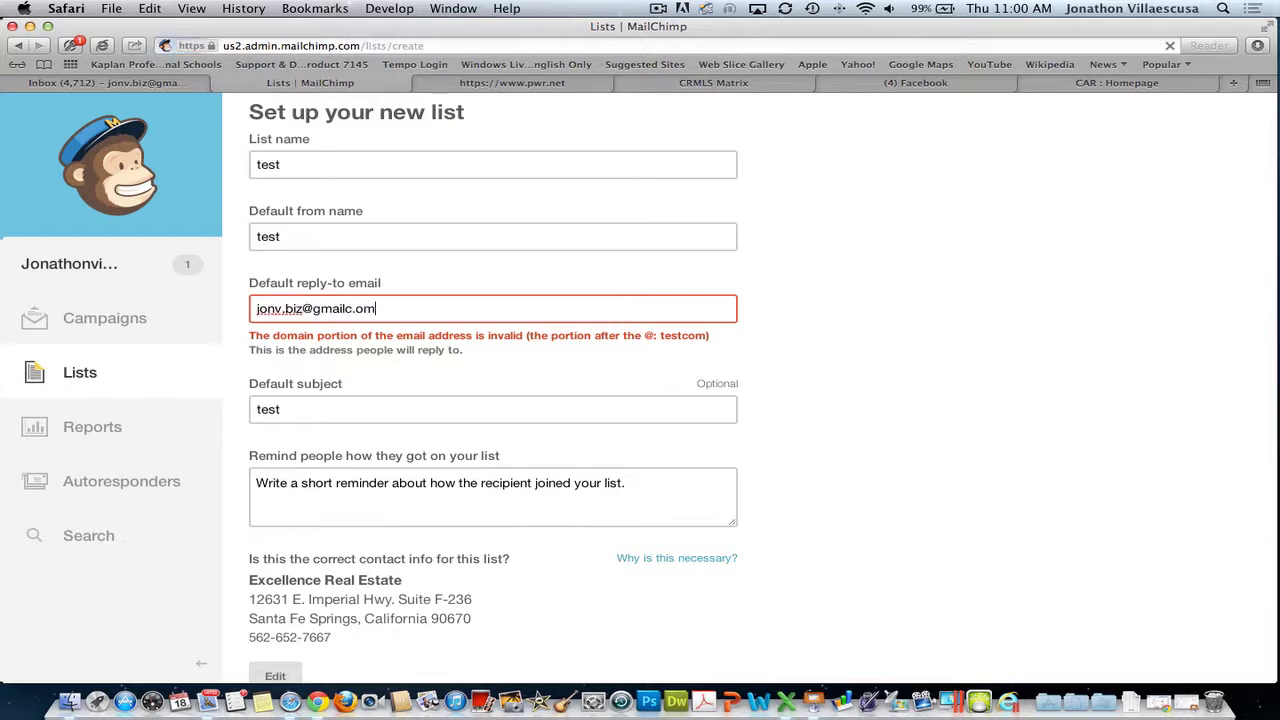
{"action": "scroll", "coordinate": [745, 393], "scroll_direction": "down", "scroll_amount": 3}
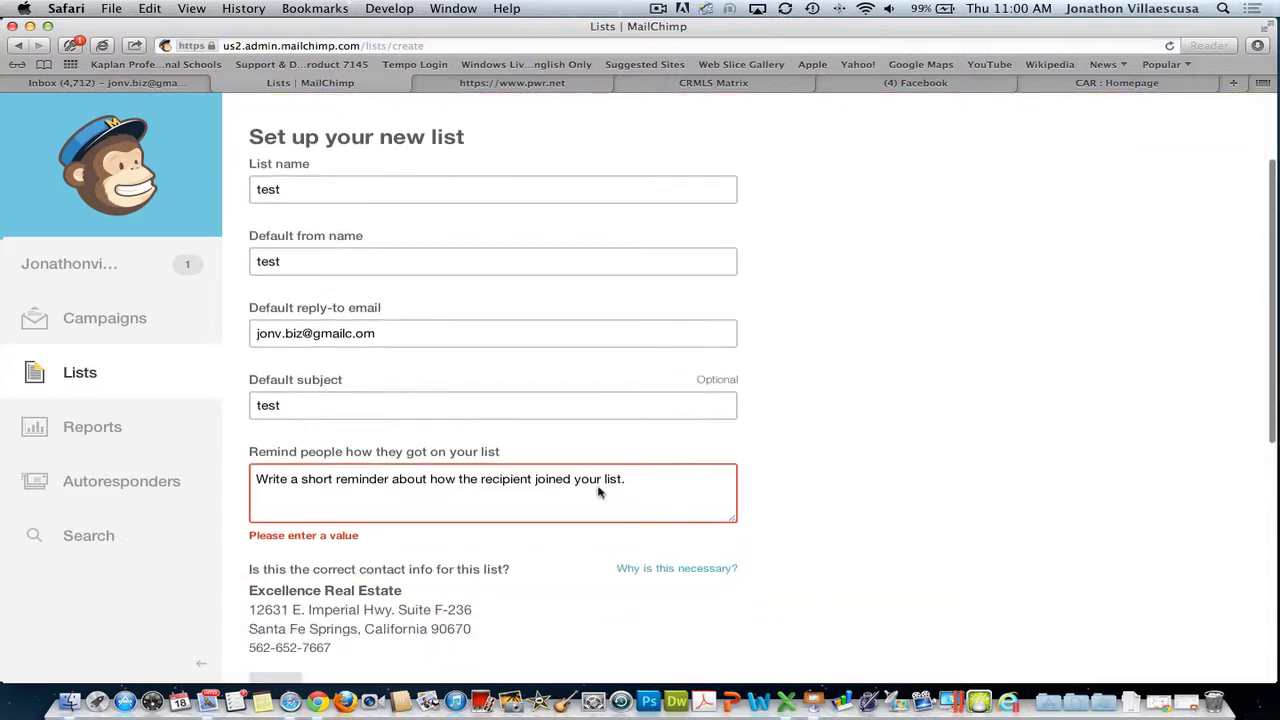
{"action": "left_click", "coordinate": [680, 480]}
{"action": "type", "text": "123"}
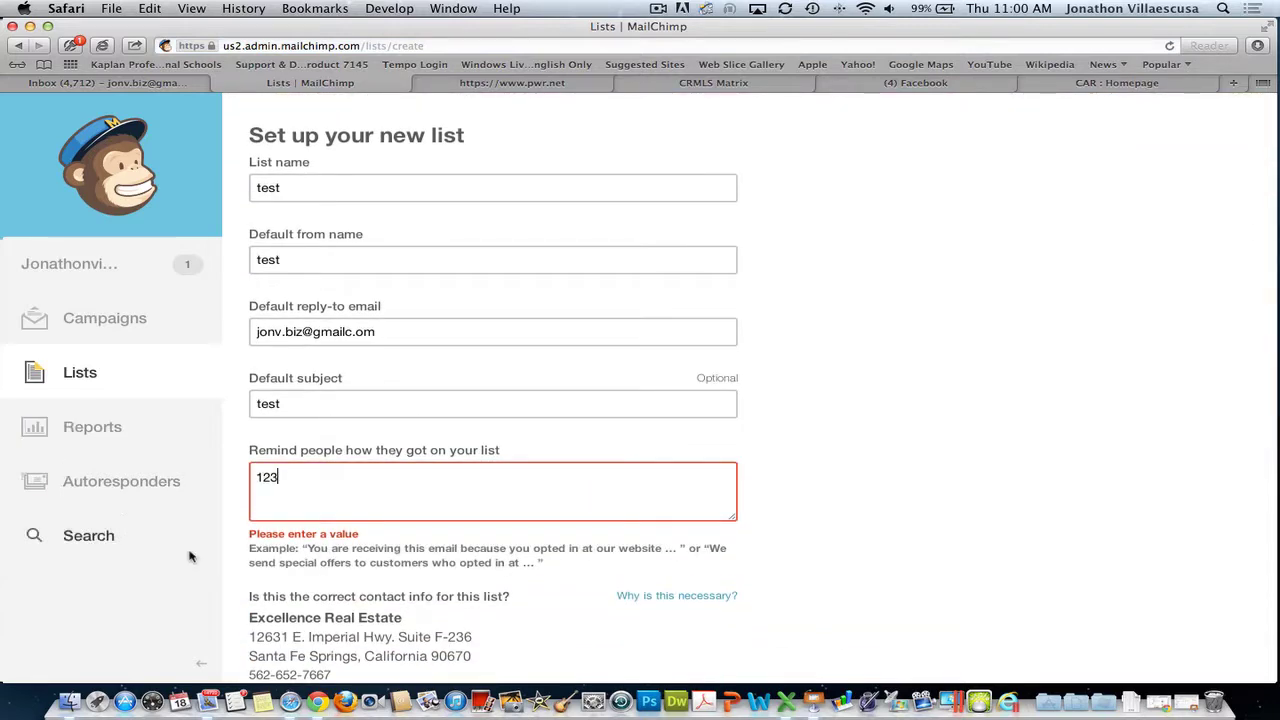
{"action": "scroll", "coordinate": [686, 520], "scroll_direction": "down", "scroll_amount": 5}
{"action": "scroll", "coordinate": [340, 560], "scroll_direction": "down", "scroll_amount": 5}
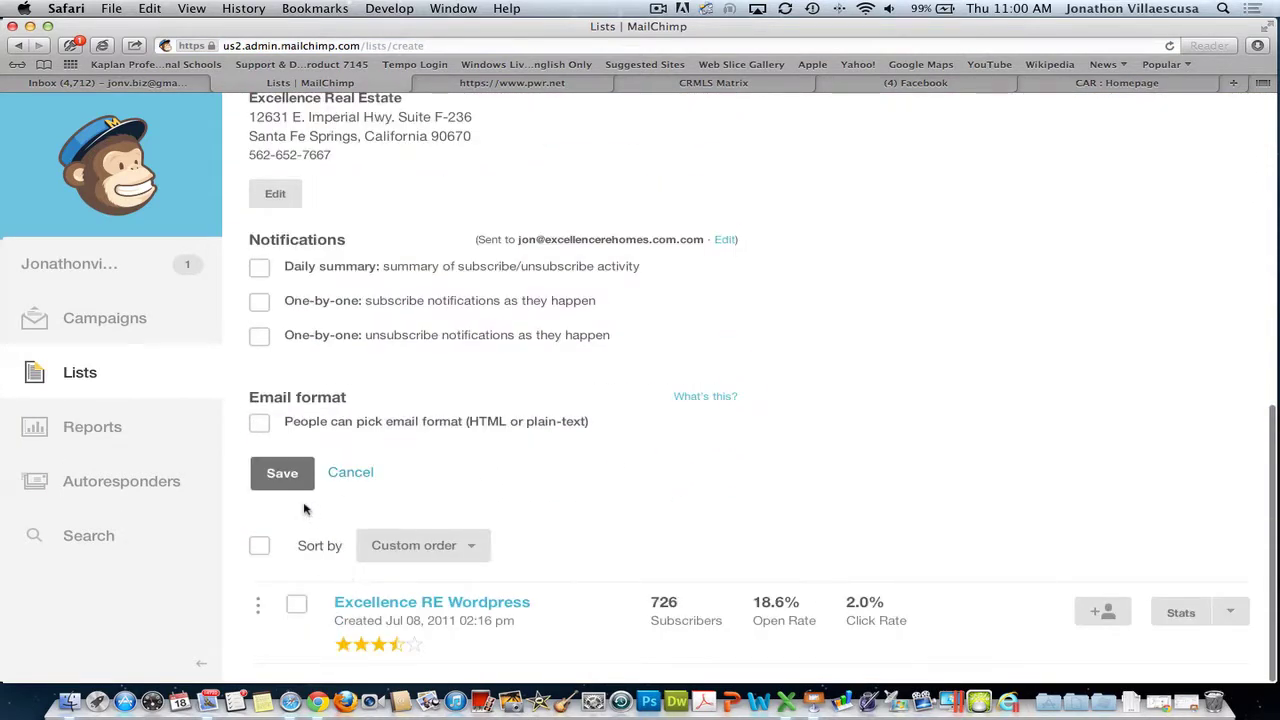
{"action": "left_click", "coordinate": [350, 472]}
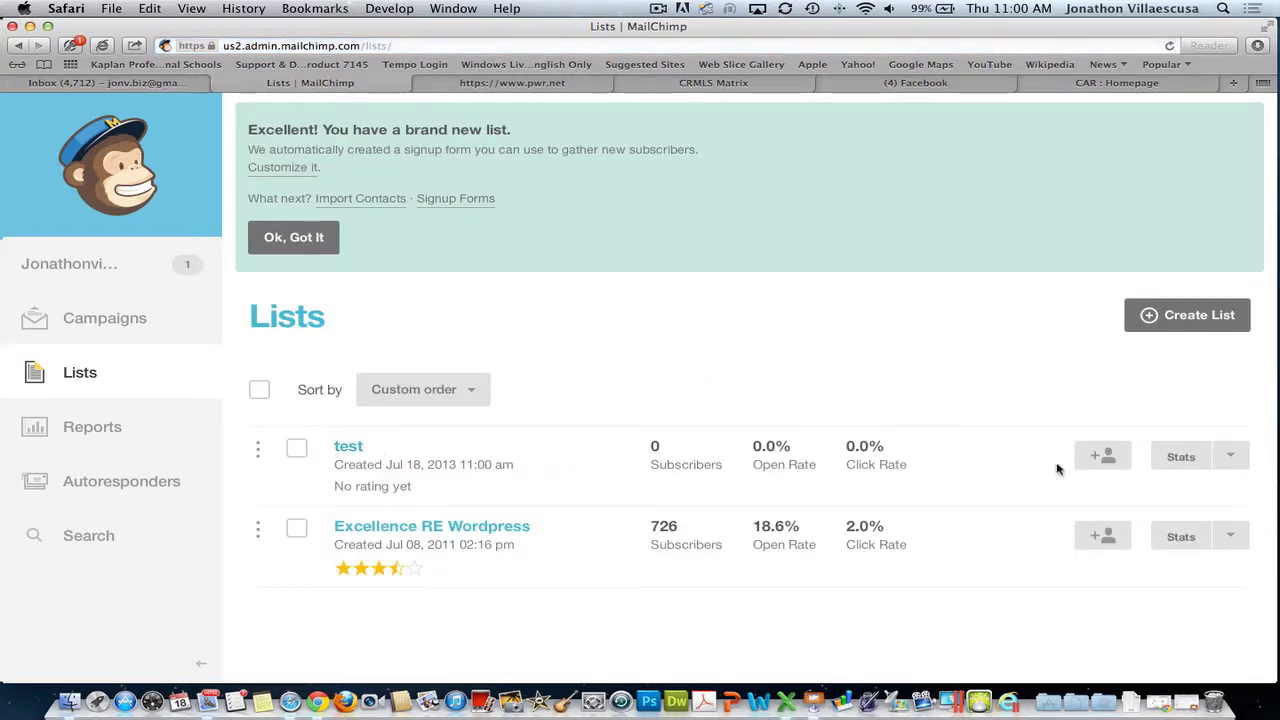
- Open the test list's Import page and attach Cut Down Agent List.csv via Upload from File
{"action": "left_click", "coordinate": [1108, 455]}
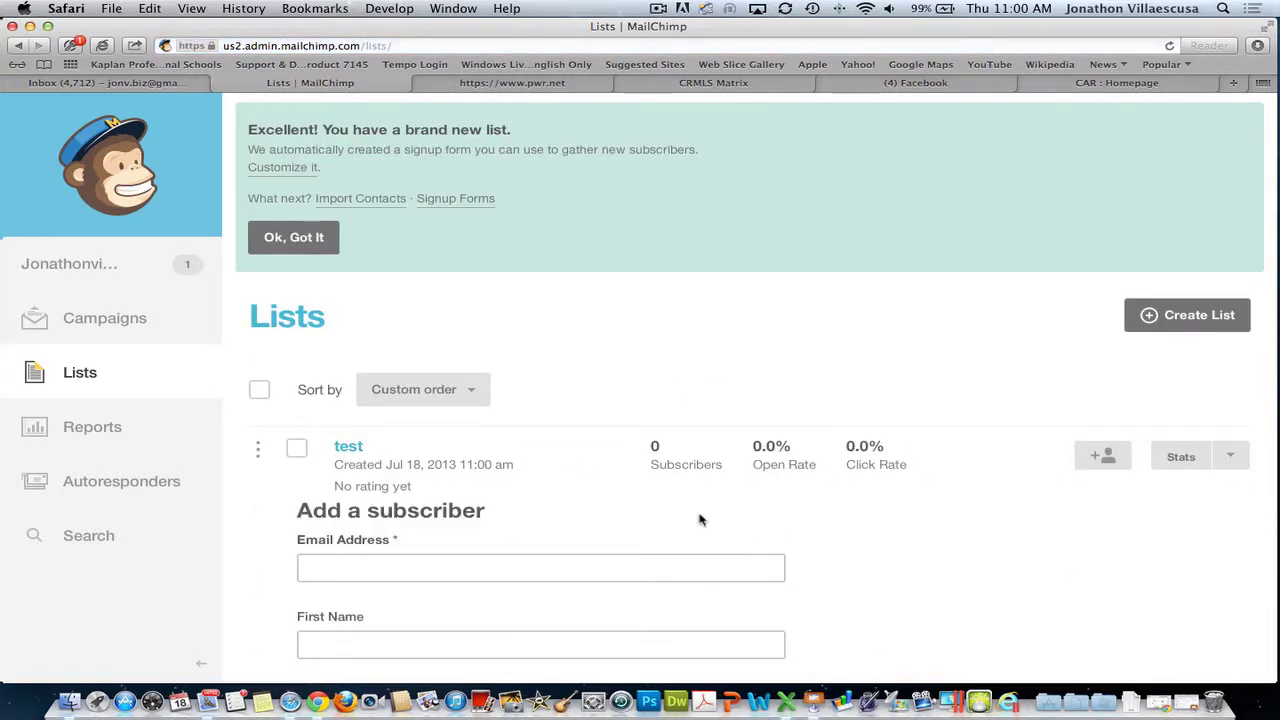
{"action": "left_click", "coordinate": [345, 447]}
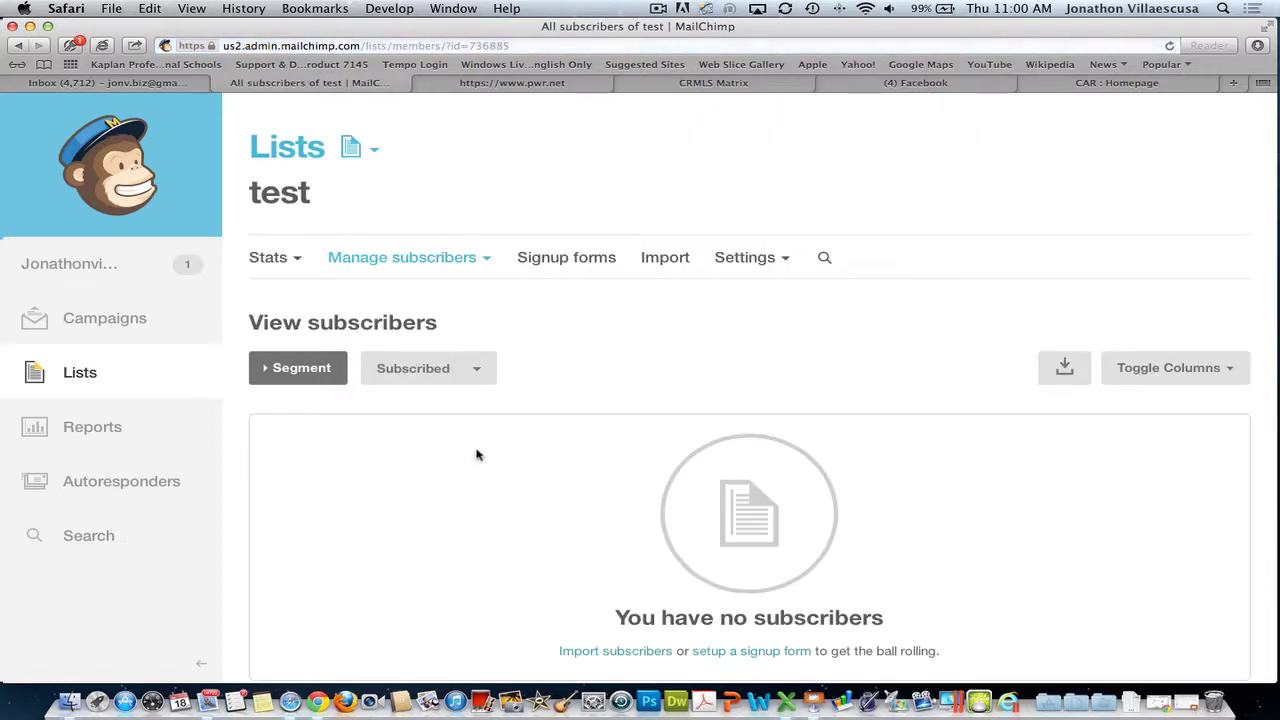
{"action": "left_click", "coordinate": [664, 258]}
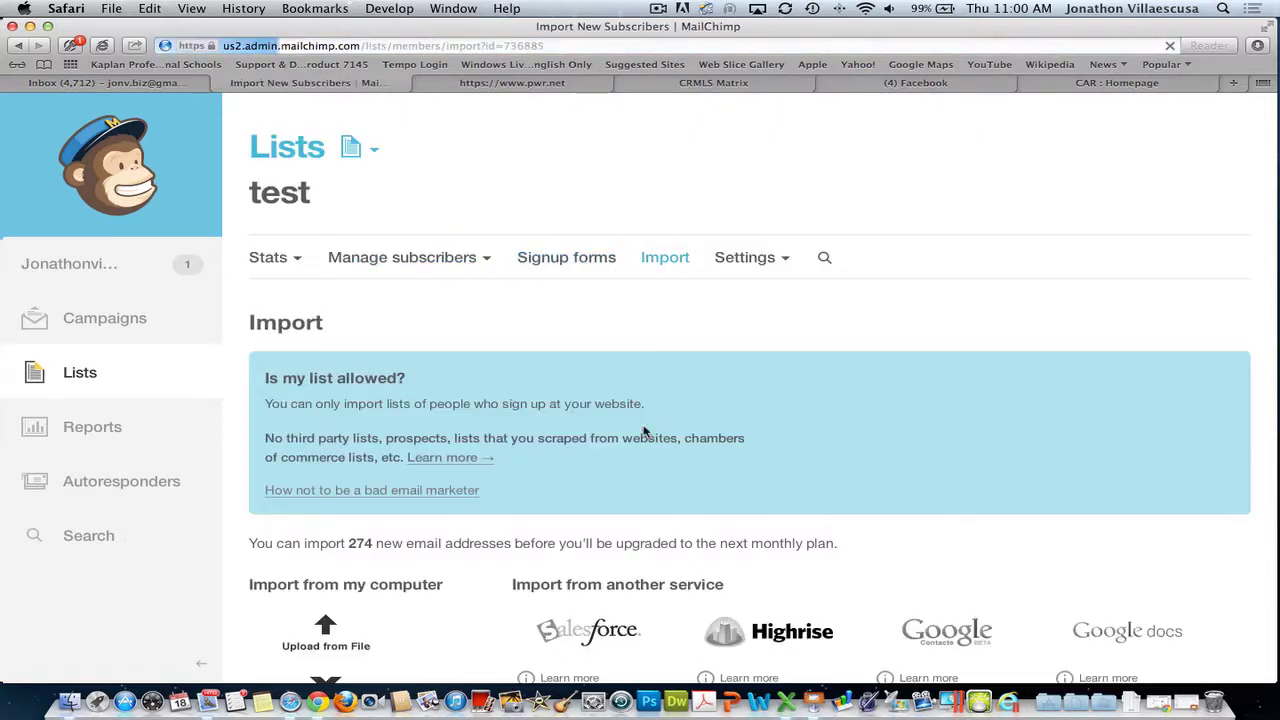
{"action": "scroll", "coordinate": [340, 455], "scroll_direction": "down", "scroll_amount": 5}
{"action": "left_click", "coordinate": [336, 385]}
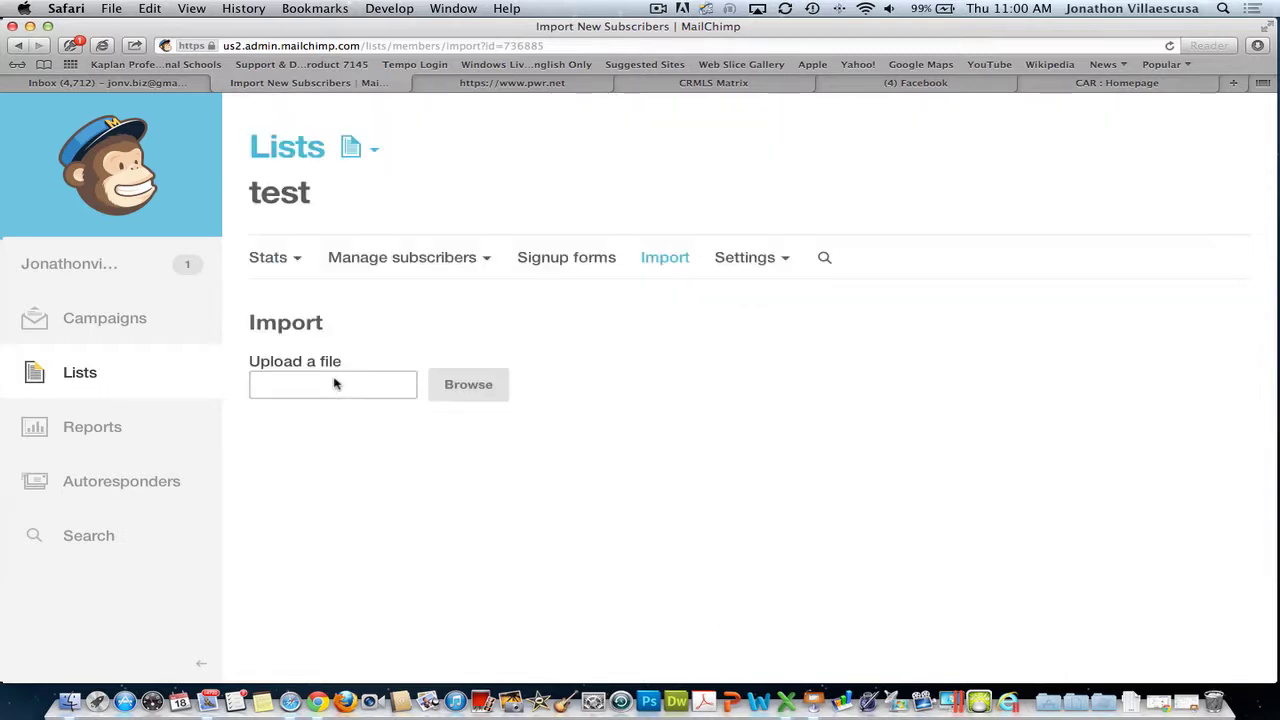
{"action": "left_click", "coordinate": [498, 390]}
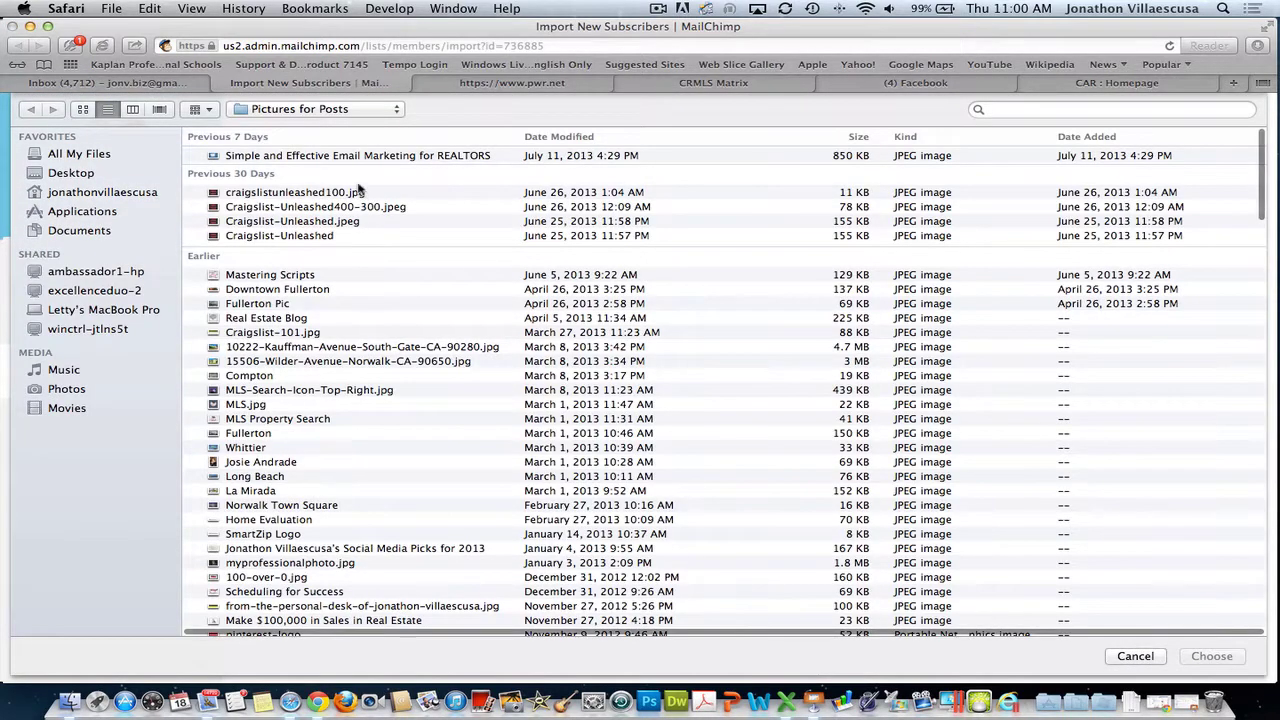
{"action": "left_click", "coordinate": [1060, 110]}
{"action": "type", "text": "."}
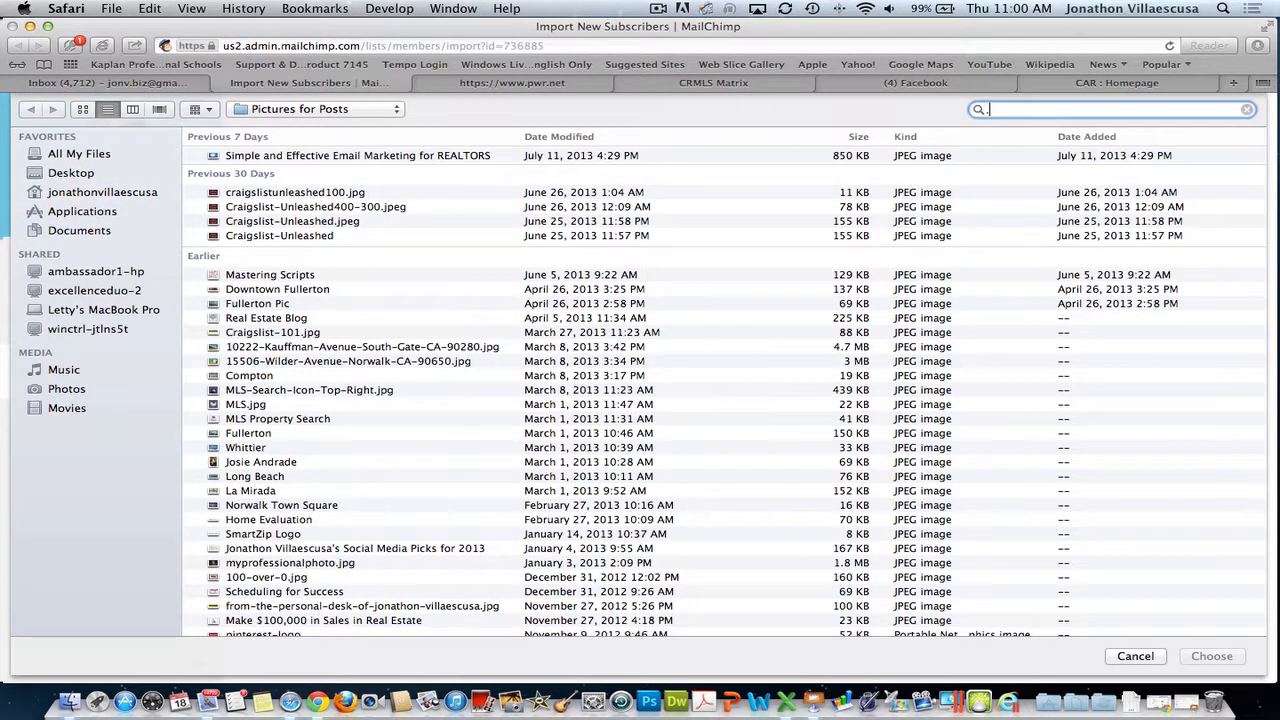
{"action": "type", "text": "csv"}
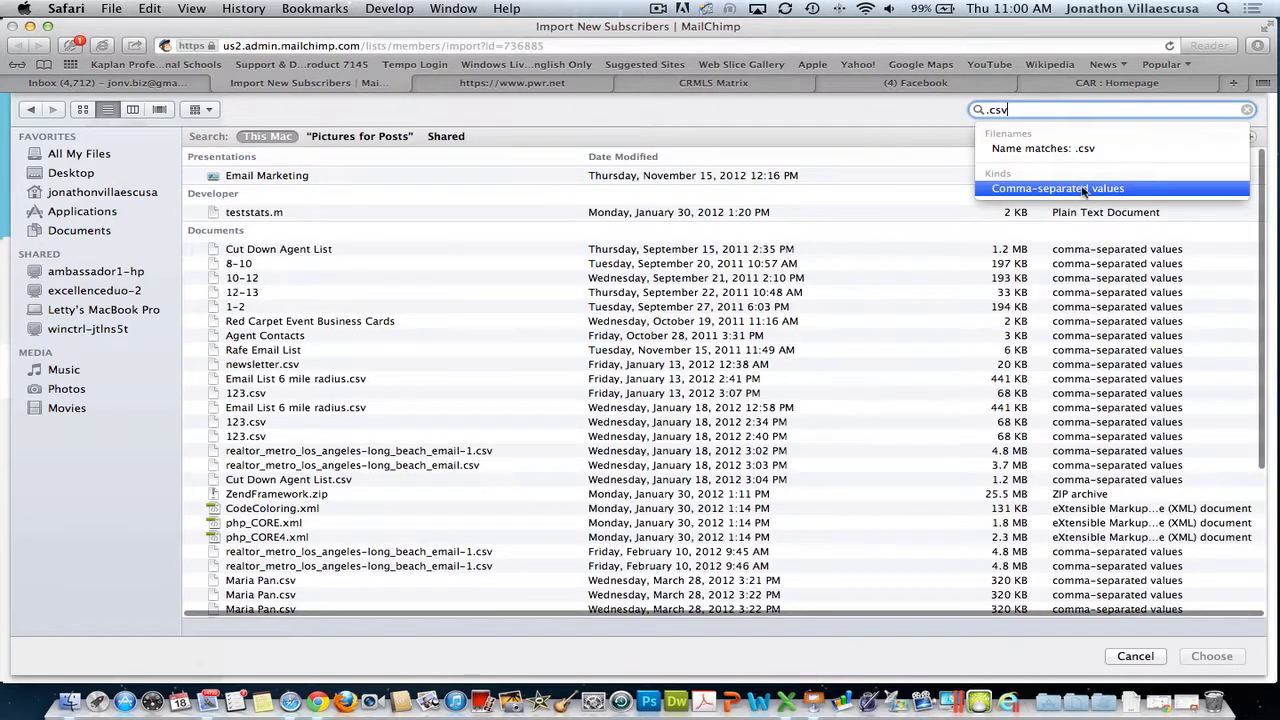
{"action": "double_click", "coordinate": [287, 251]}
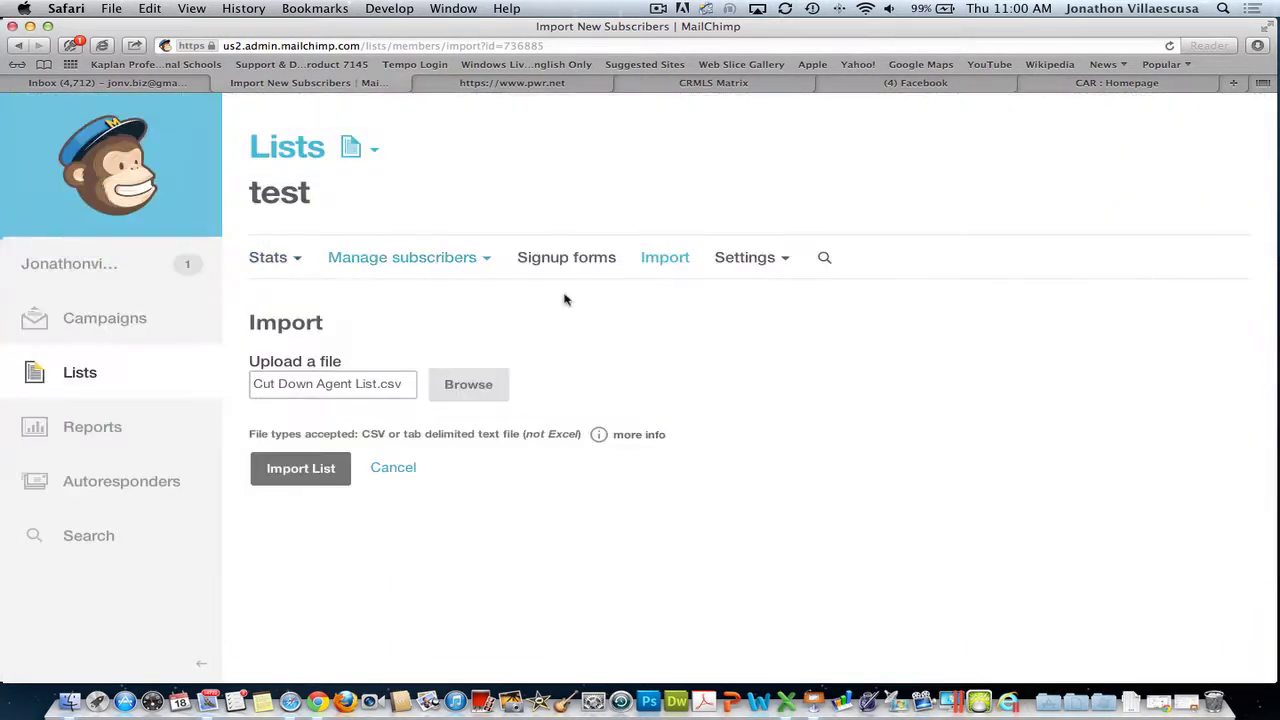
- Import the CSV and leave the Full Name column unimported after an unnamed-field warning
{"action": "left_click", "coordinate": [305, 475]}
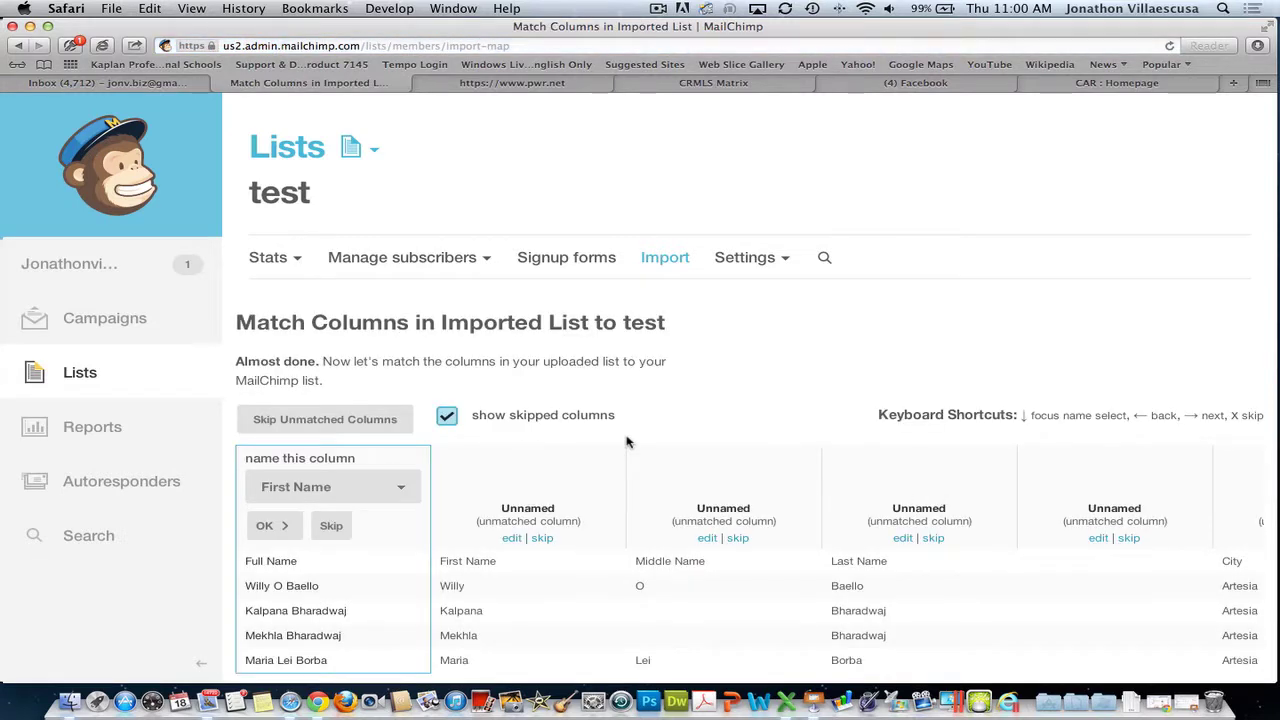
{"action": "scroll", "coordinate": [627, 442], "scroll_direction": "down", "scroll_amount": 2}
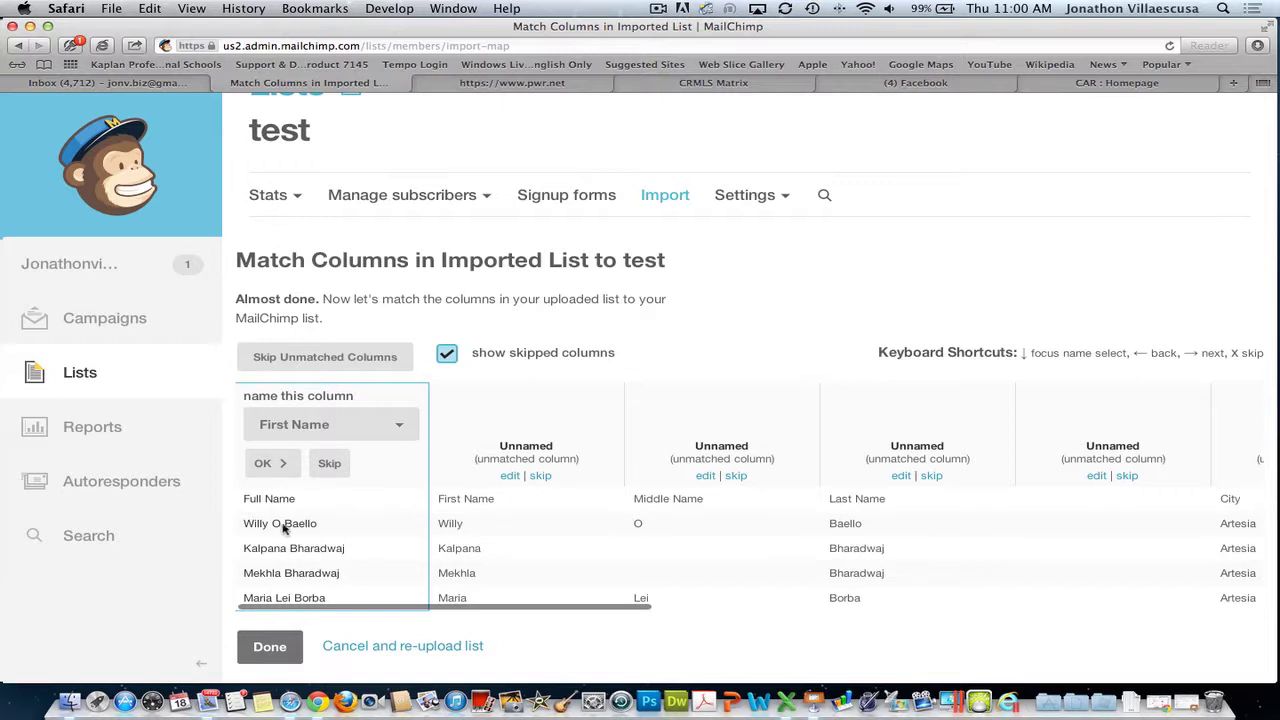
{"action": "left_click", "coordinate": [370, 425]}
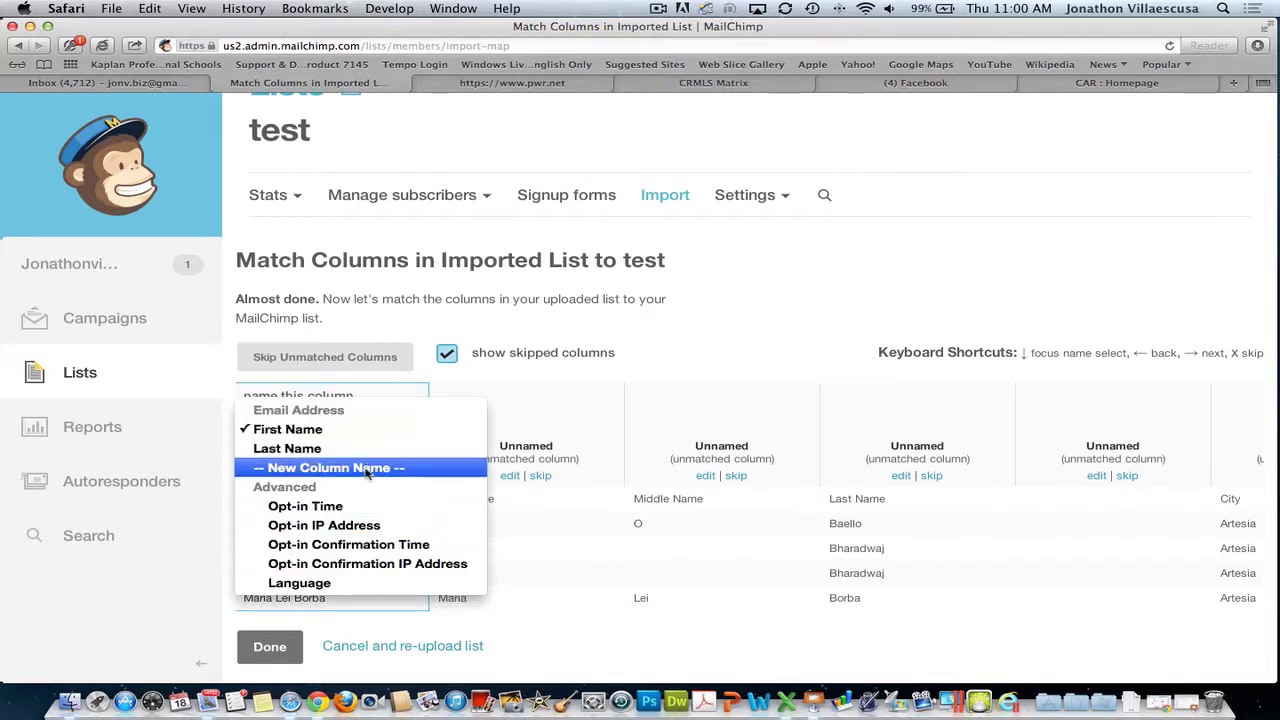
{"action": "left_click", "coordinate": [369, 468]}
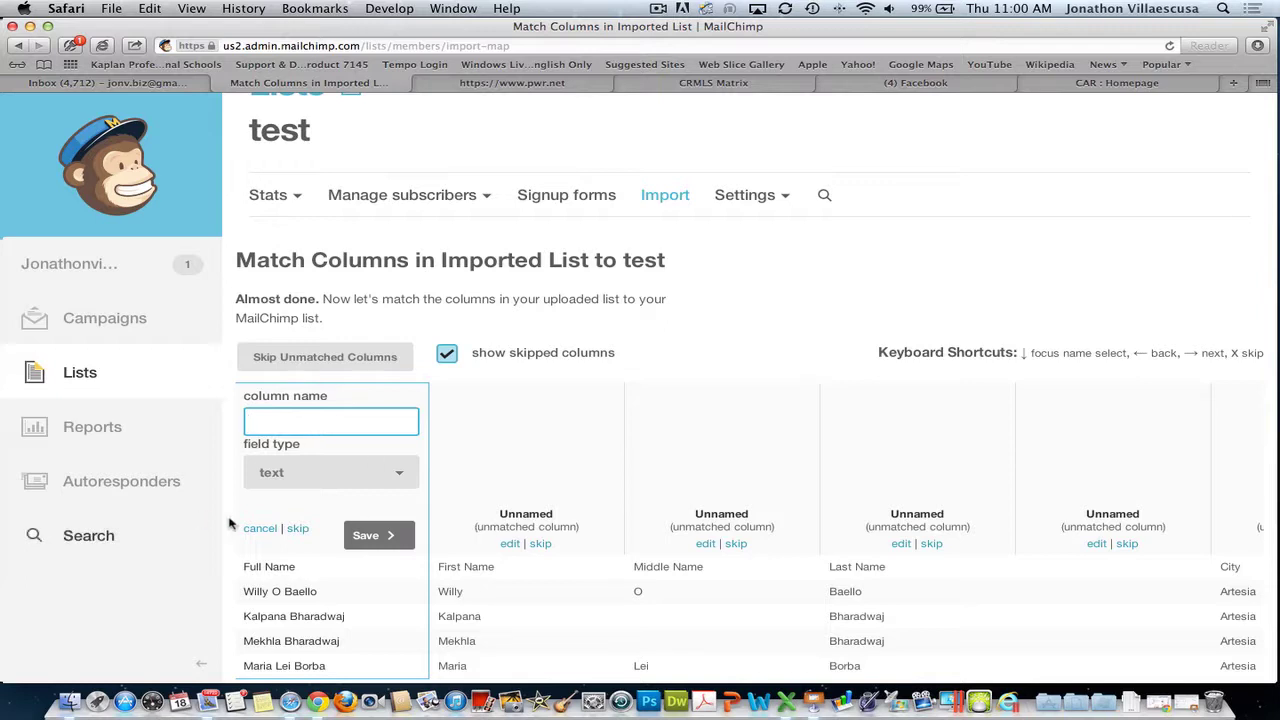
{"action": "left_click", "coordinate": [300, 532]}
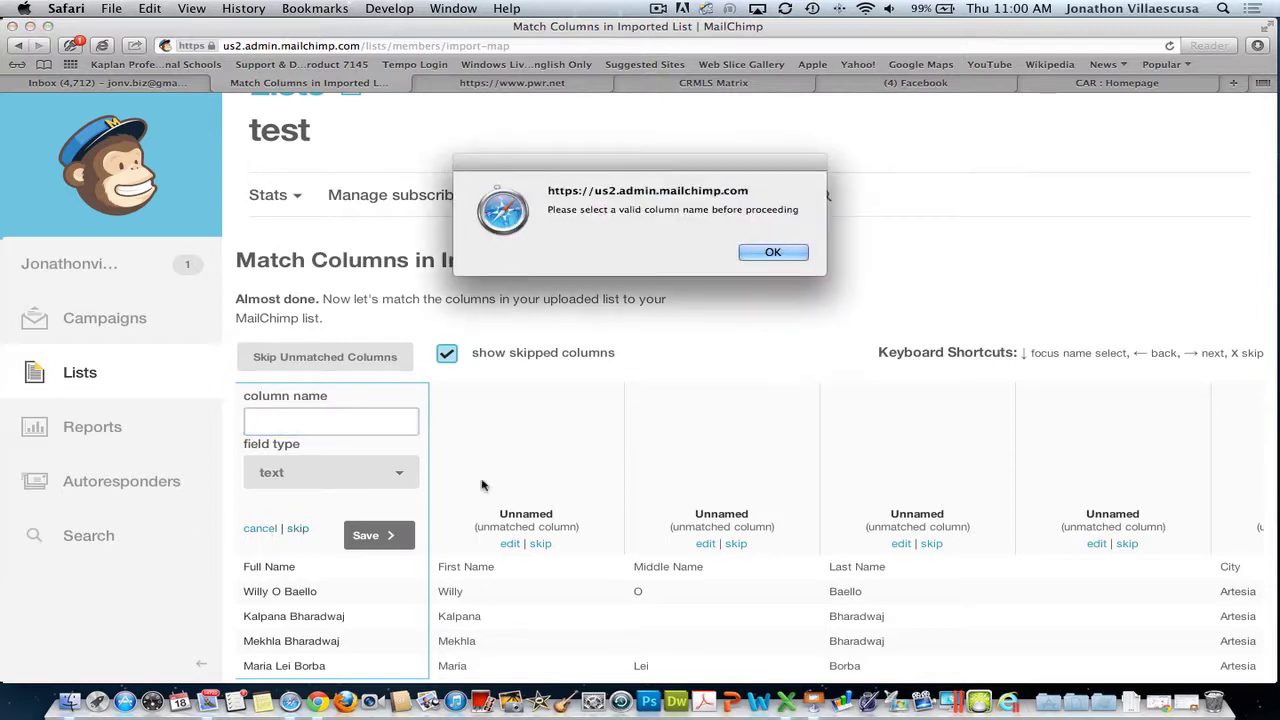
{"action": "left_click", "coordinate": [766, 254]}
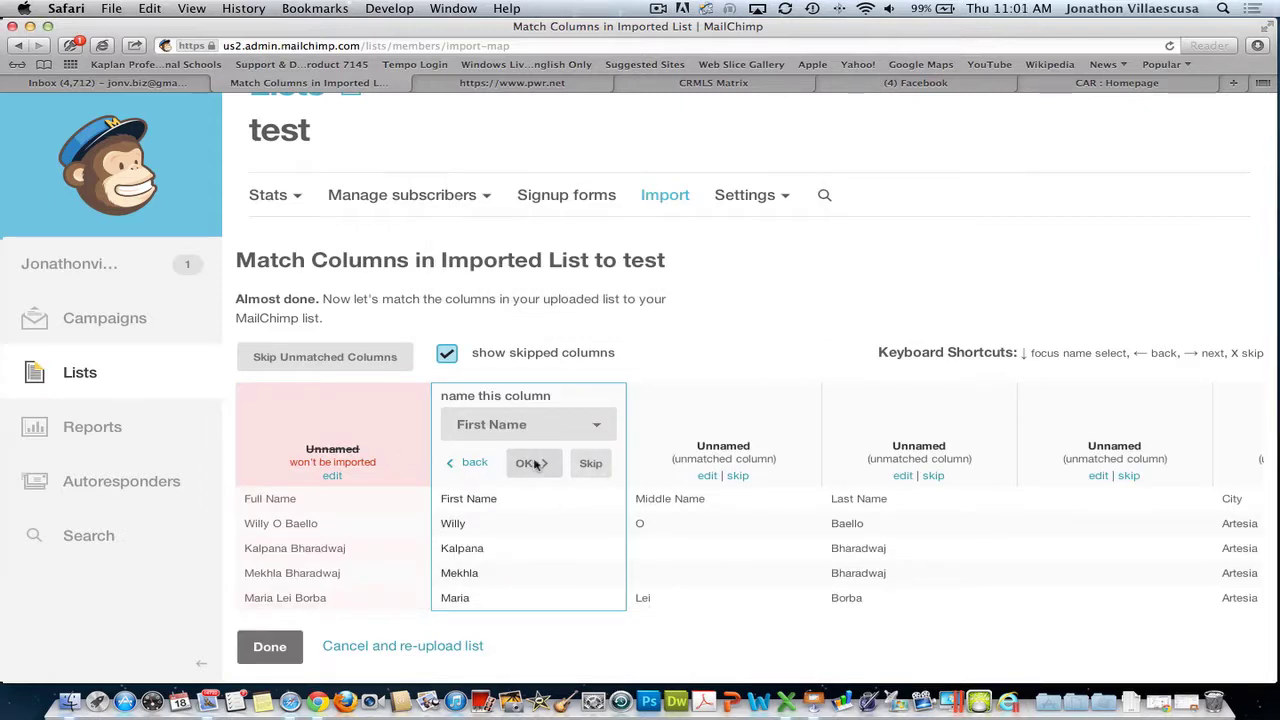
- Map the second column to First Name, skip Middle Name, and zoom the page in
{"action": "left_click", "coordinate": [535, 463]}
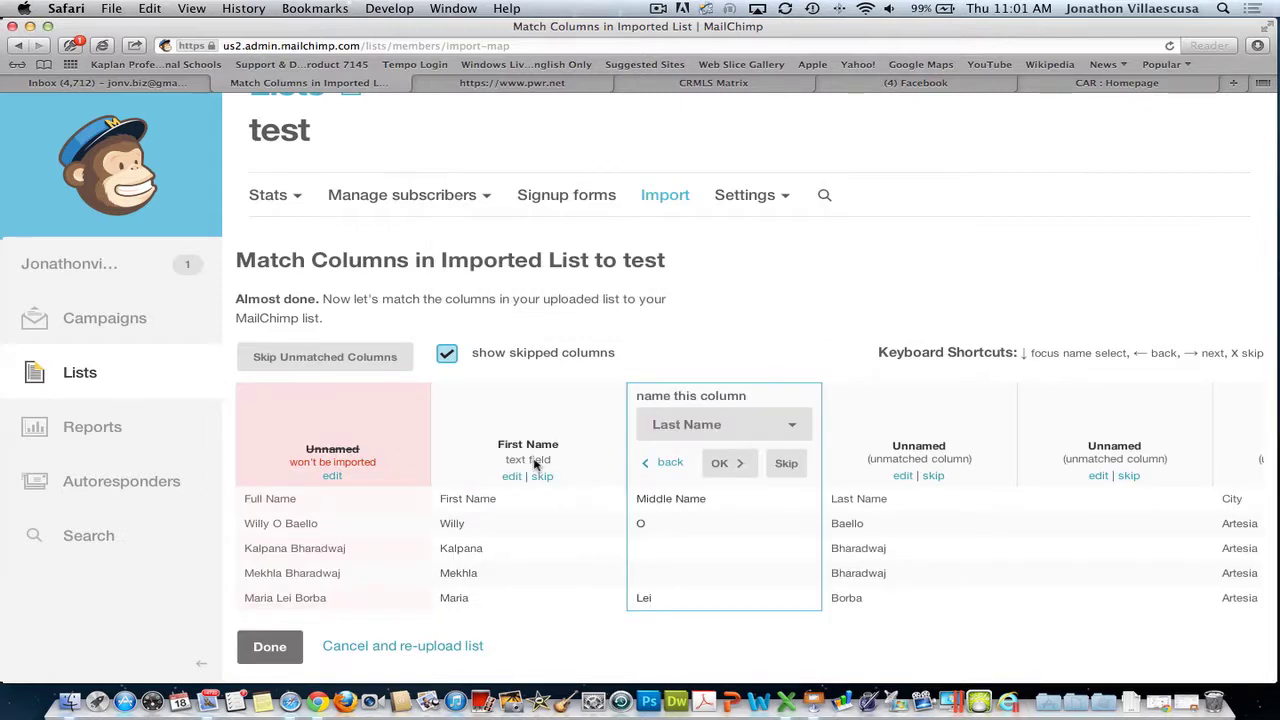
{"action": "left_click", "coordinate": [788, 464]}
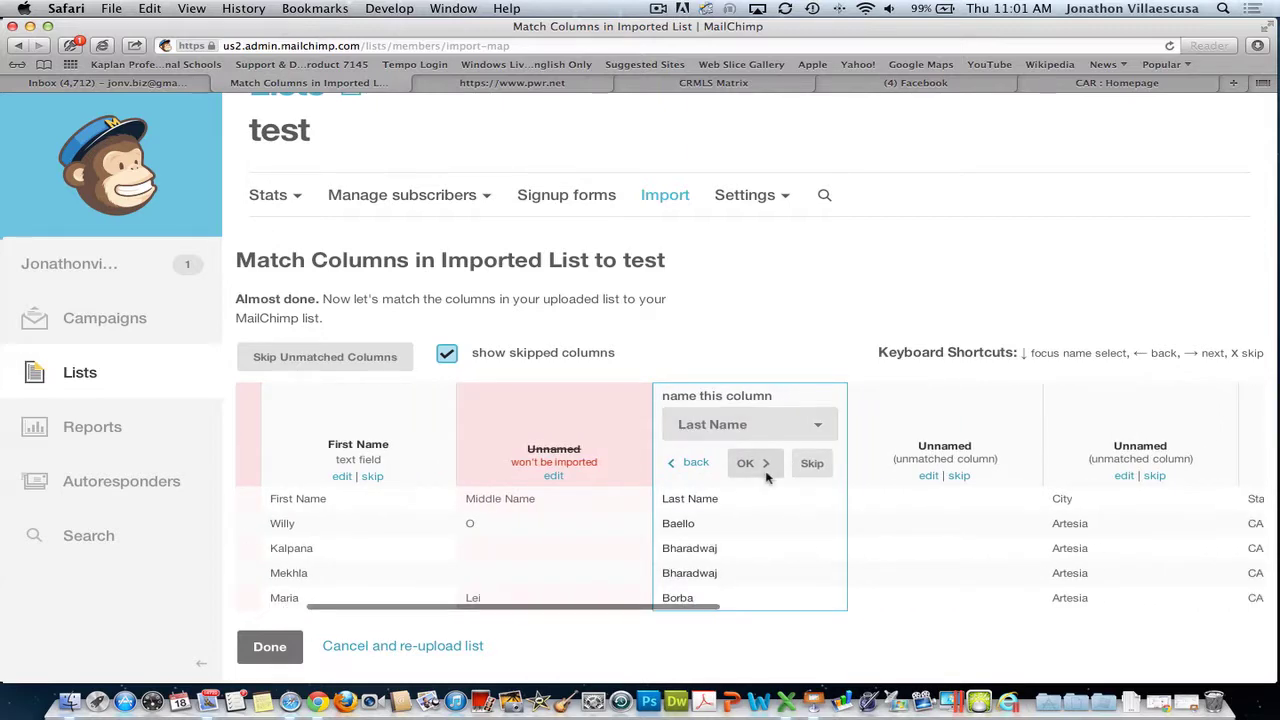
{"action": "key", "text": "super+plus"}
{"action": "key", "text": "super+plus"}
{"action": "key", "text": "super+plus"}
- Confirm Last Name as a match and skip the unnamed column
{"action": "scroll", "coordinate": [766, 477], "scroll_direction": "down", "scroll_amount": 5}
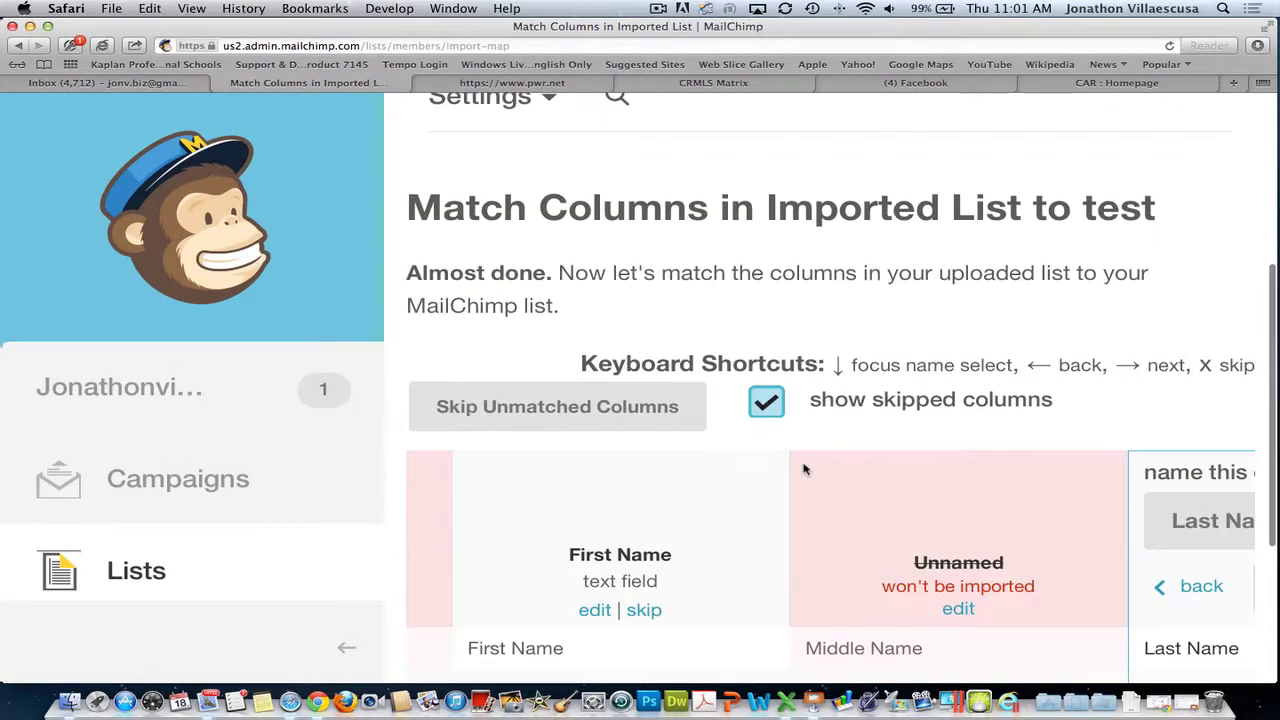
{"action": "scroll", "coordinate": [955, 478], "scroll_direction": "down", "scroll_amount": 3}
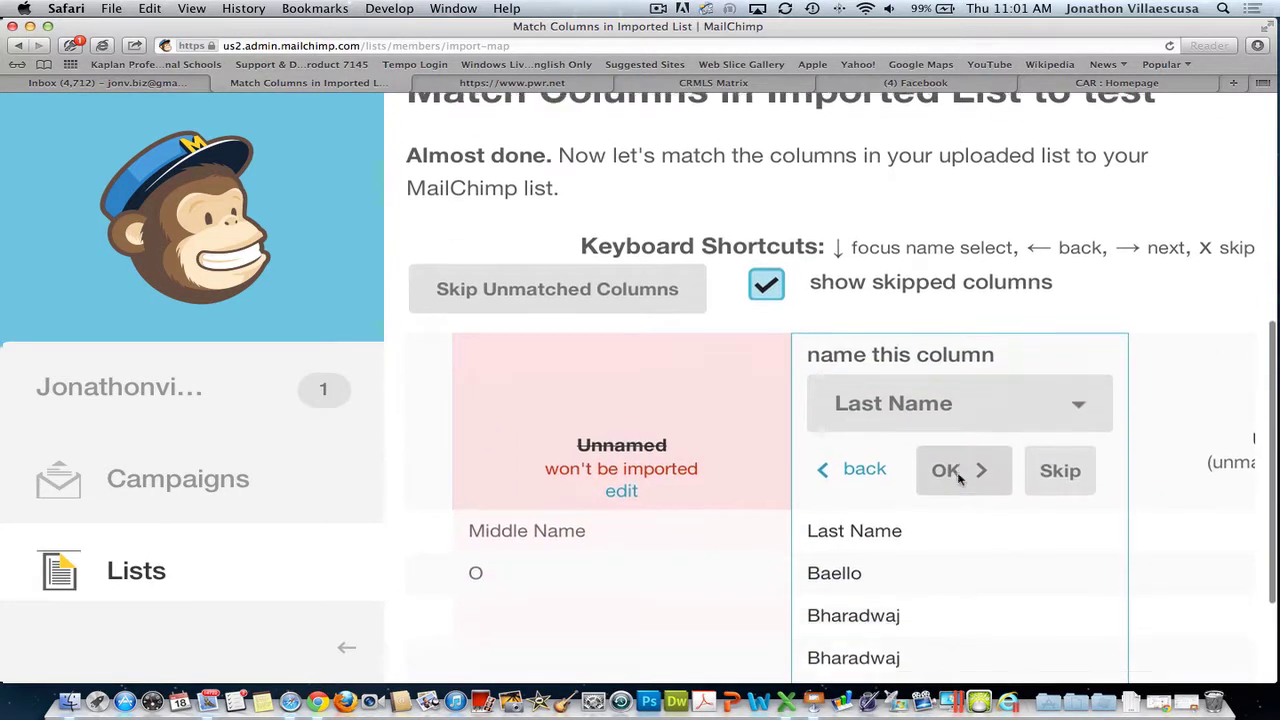
{"action": "scroll", "coordinate": [960, 476], "scroll_direction": "down", "scroll_amount": 2}
{"action": "scroll", "coordinate": [960, 474], "scroll_direction": "right", "scroll_amount": 3}
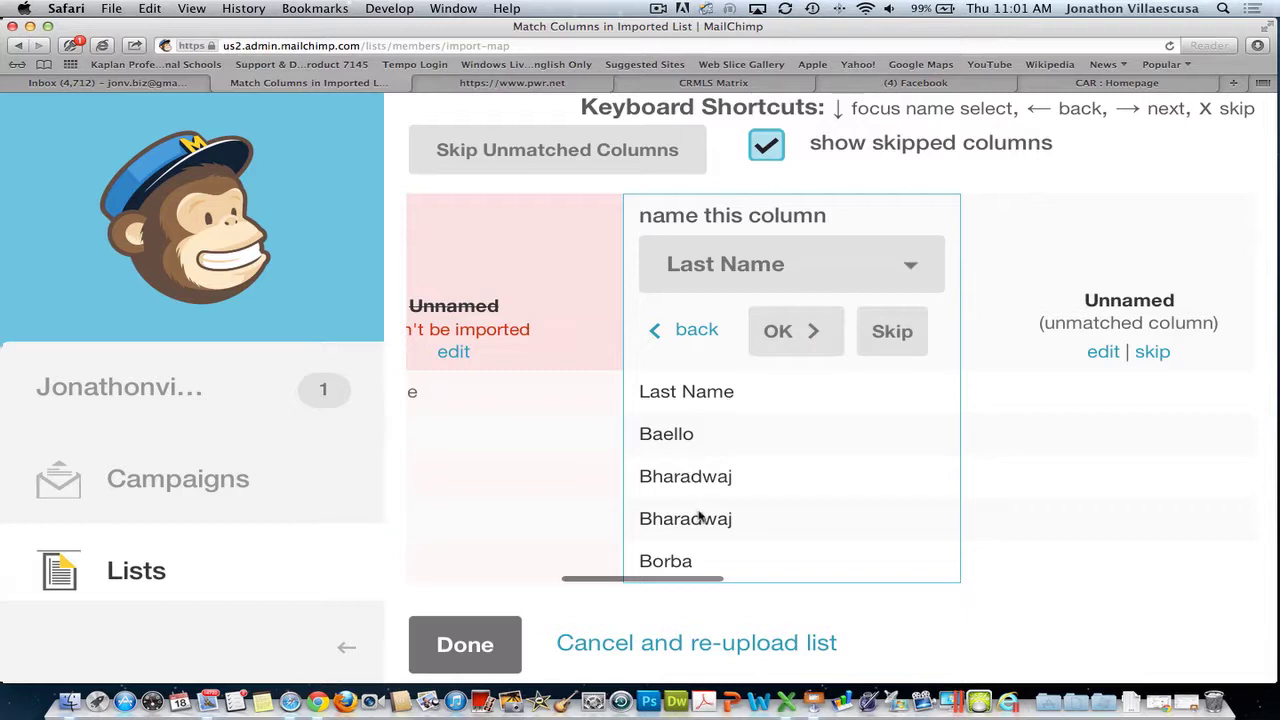
{"action": "left_click", "coordinate": [797, 332]}
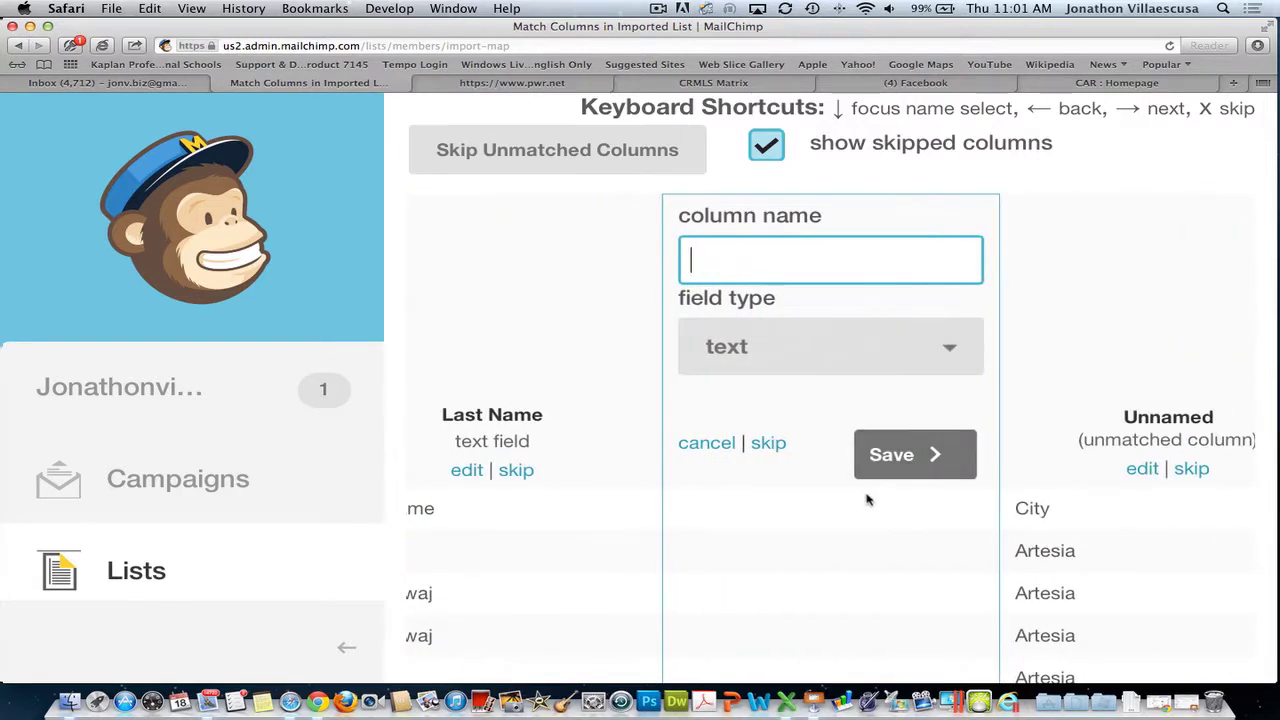
{"action": "left_click", "coordinate": [768, 442]}
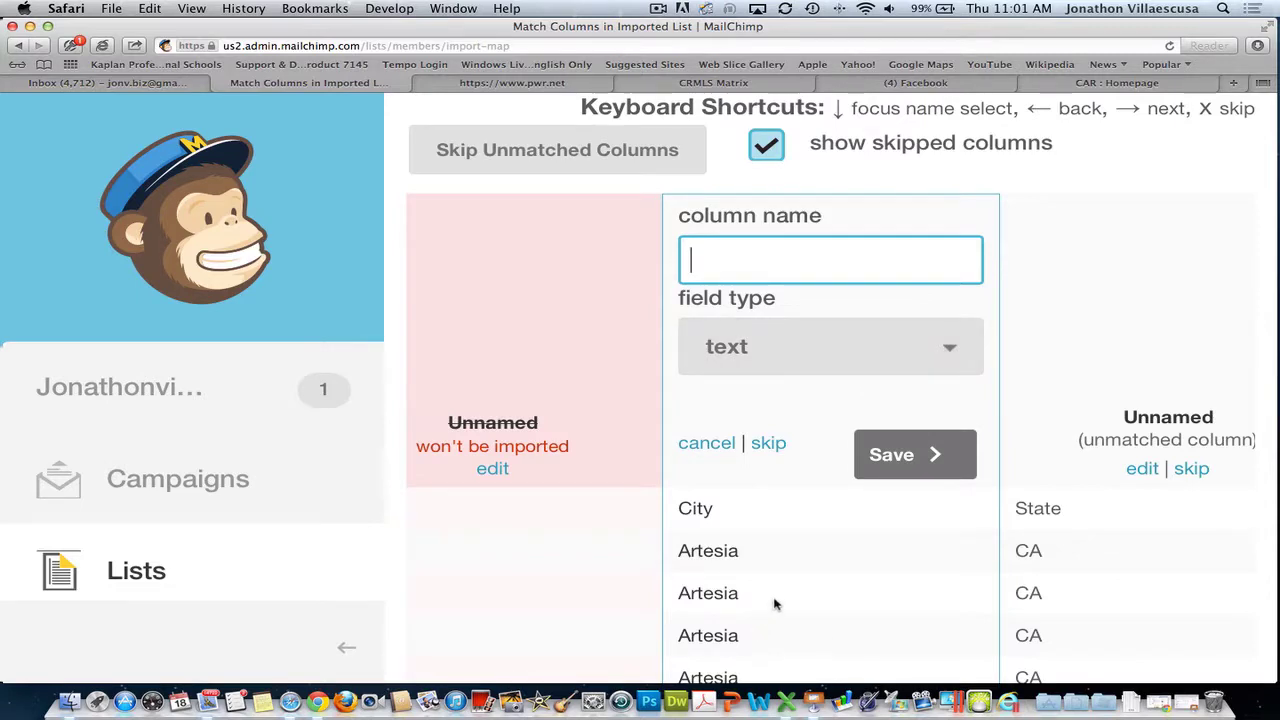
- Save the City column as a new text field named Location
{"action": "scroll", "coordinate": [771, 600], "scroll_direction": "down", "scroll_amount": 3}
{"action": "scroll", "coordinate": [771, 600], "scroll_direction": "up", "scroll_amount": 8}
{"action": "scroll", "coordinate": [773, 601], "scroll_direction": "down", "scroll_amount": 4}
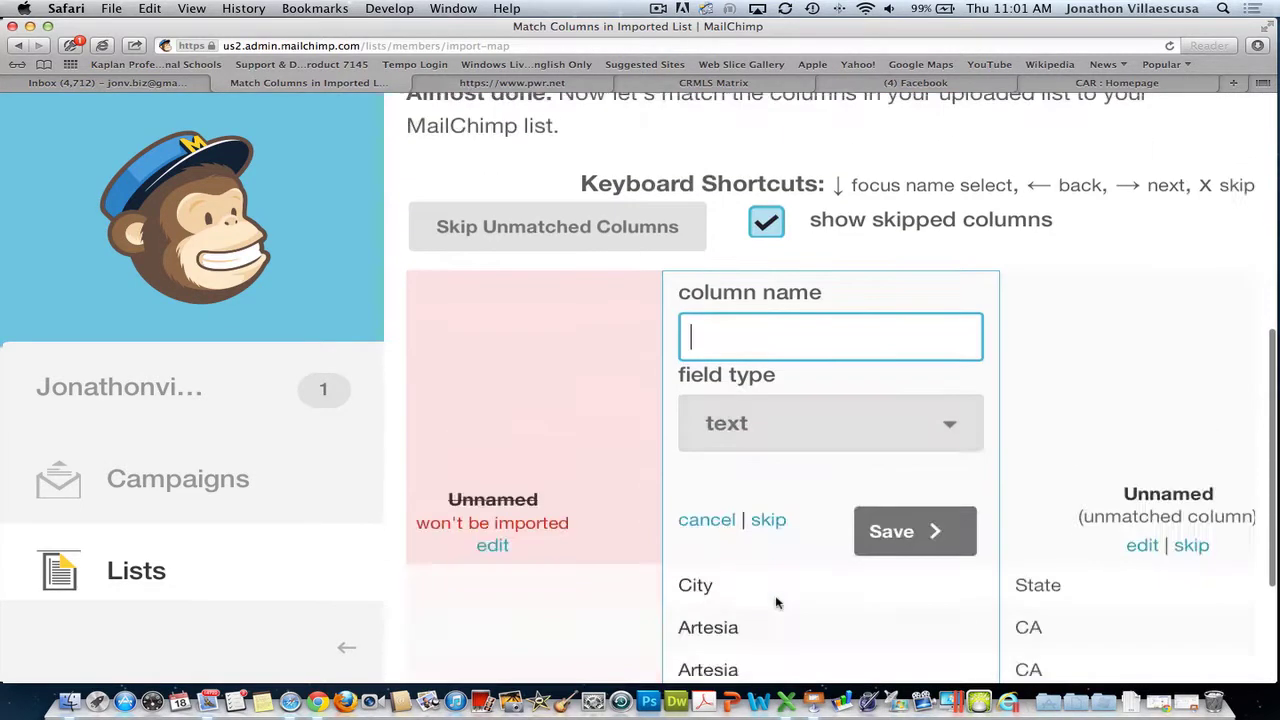
{"action": "left_click", "coordinate": [870, 410]}
{"action": "scroll", "coordinate": [858, 566], "scroll_direction": "down", "scroll_amount": 1}
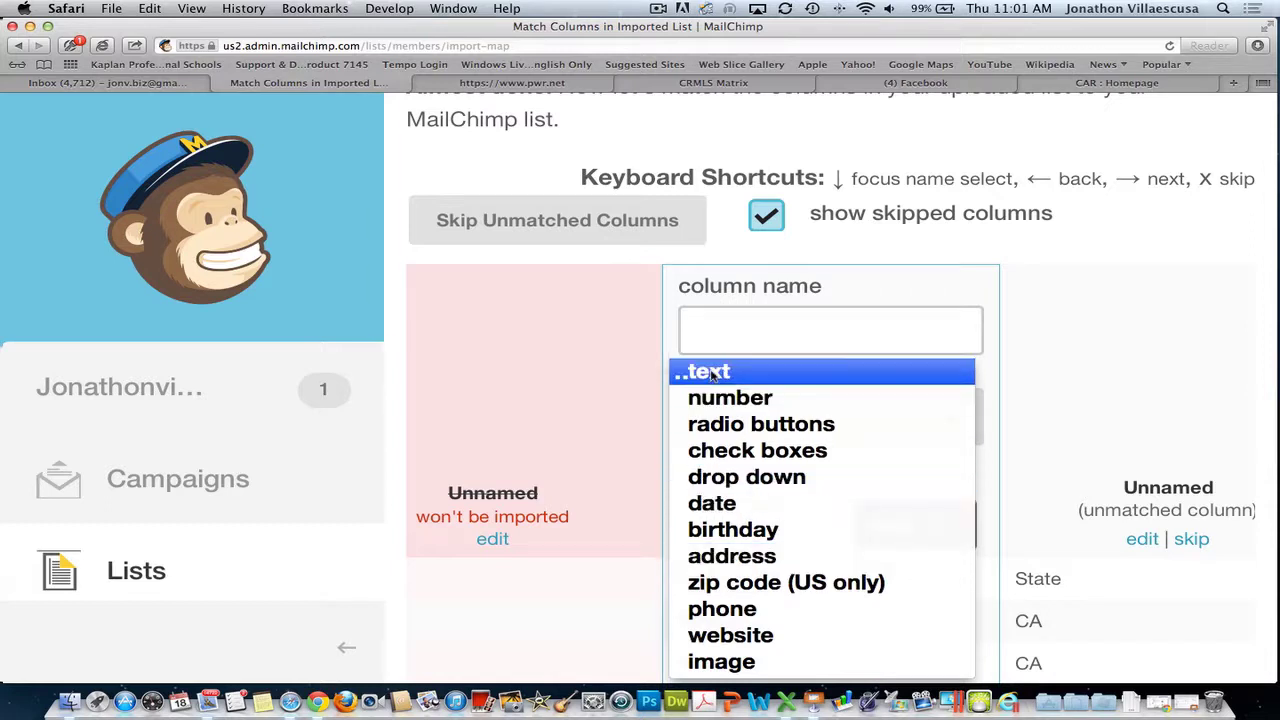
{"action": "left_click", "coordinate": [770, 368]}
{"action": "left_click", "coordinate": [770, 345]}
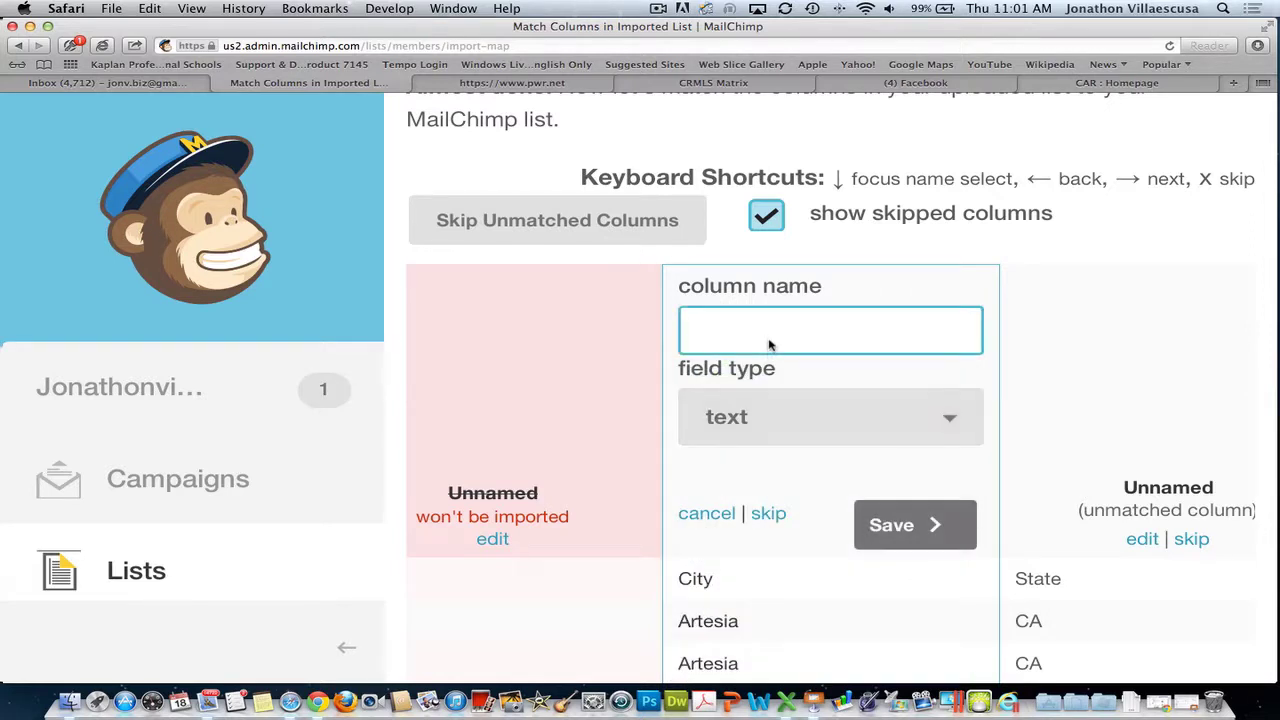
{"action": "type", "text": "Location"}
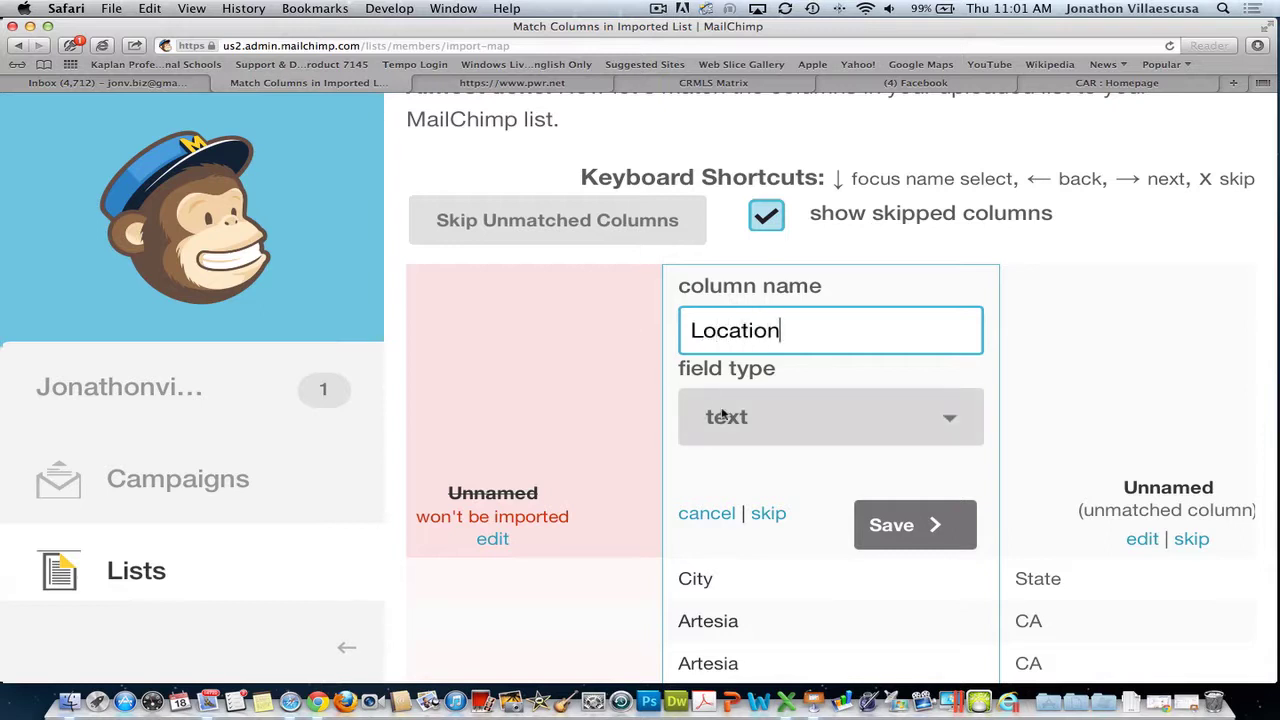
{"action": "left_click", "coordinate": [928, 524]}
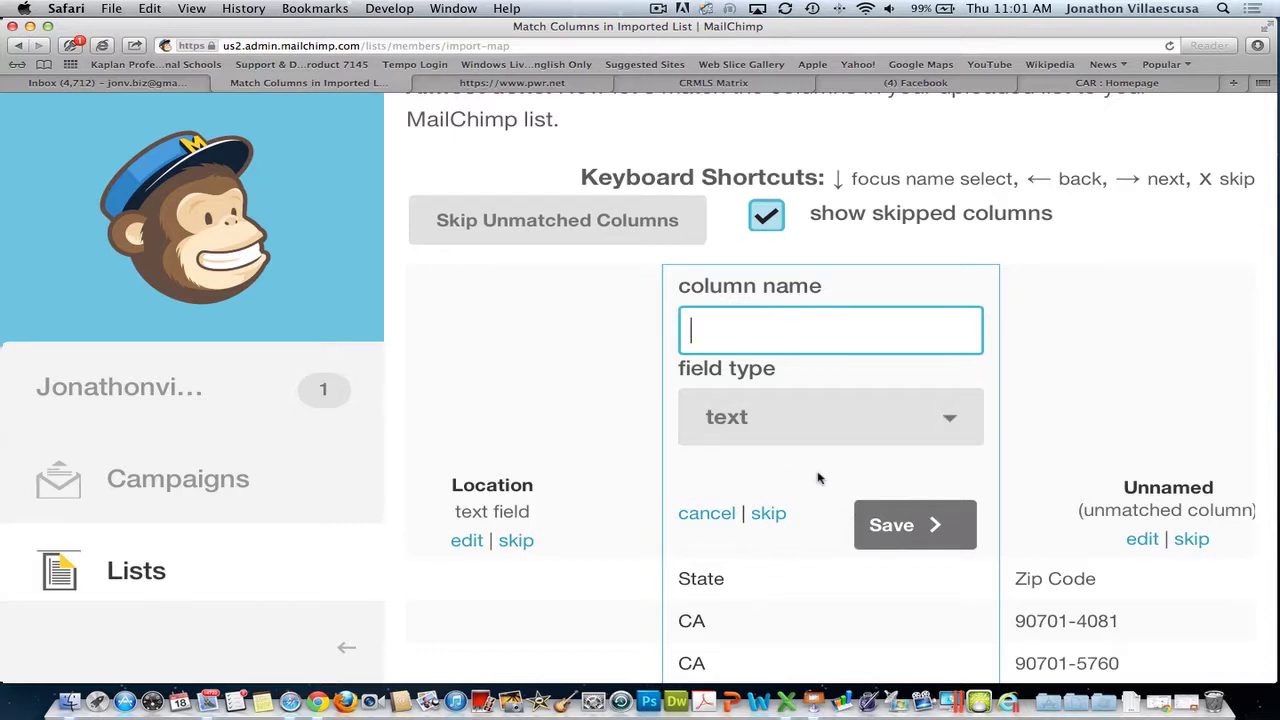
- Name and save the next two columns State and Zip Code
{"action": "scroll", "coordinate": [818, 478], "scroll_direction": "down", "scroll_amount": 3}
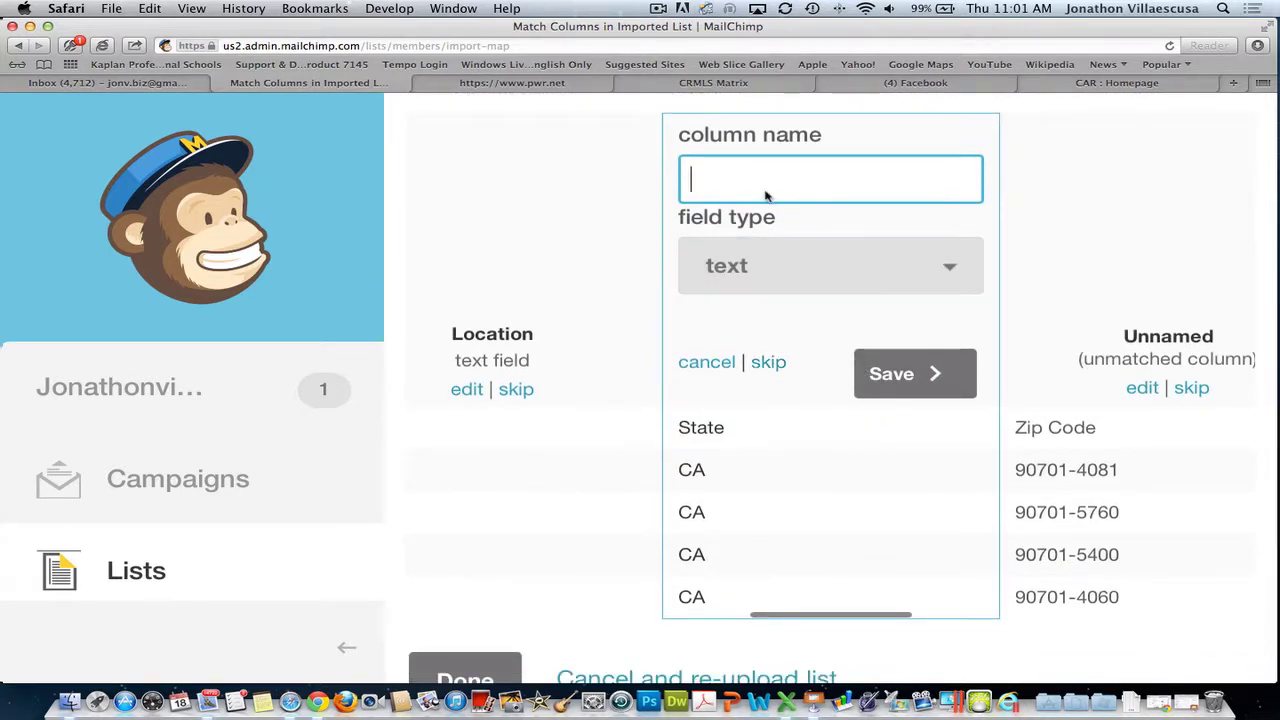
{"action": "type", "text": "State"}
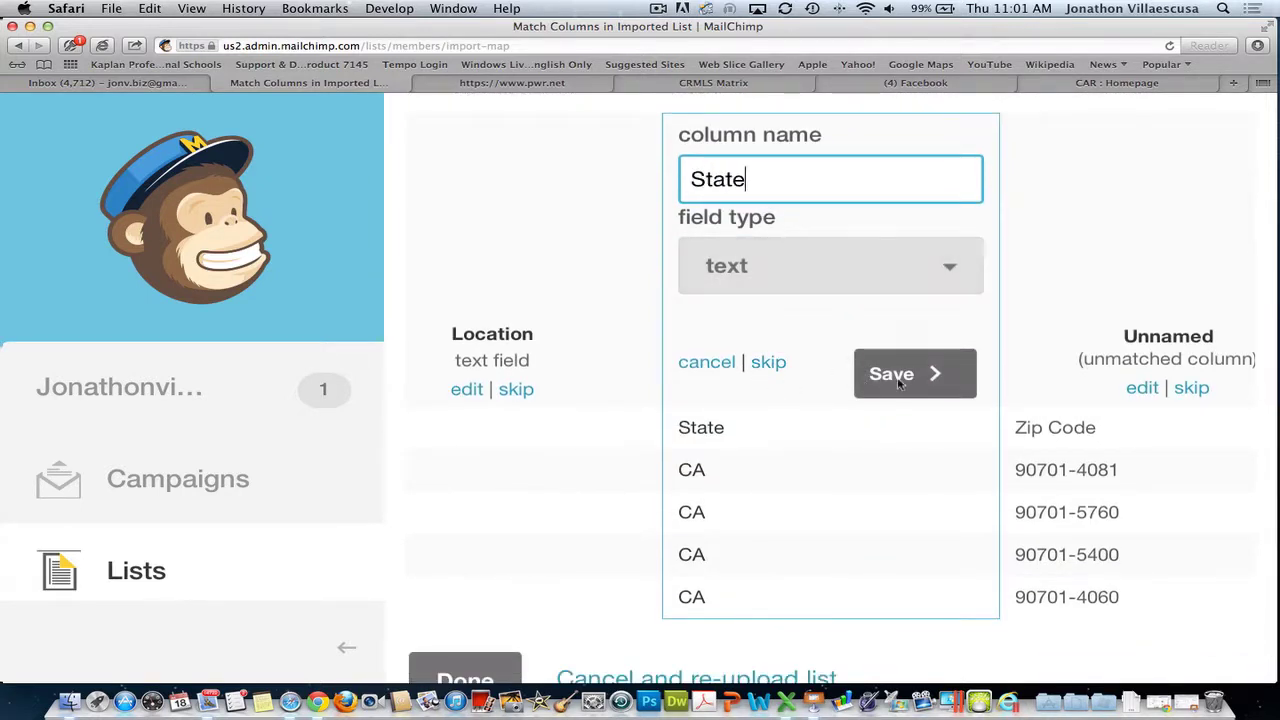
{"action": "left_click", "coordinate": [899, 383]}
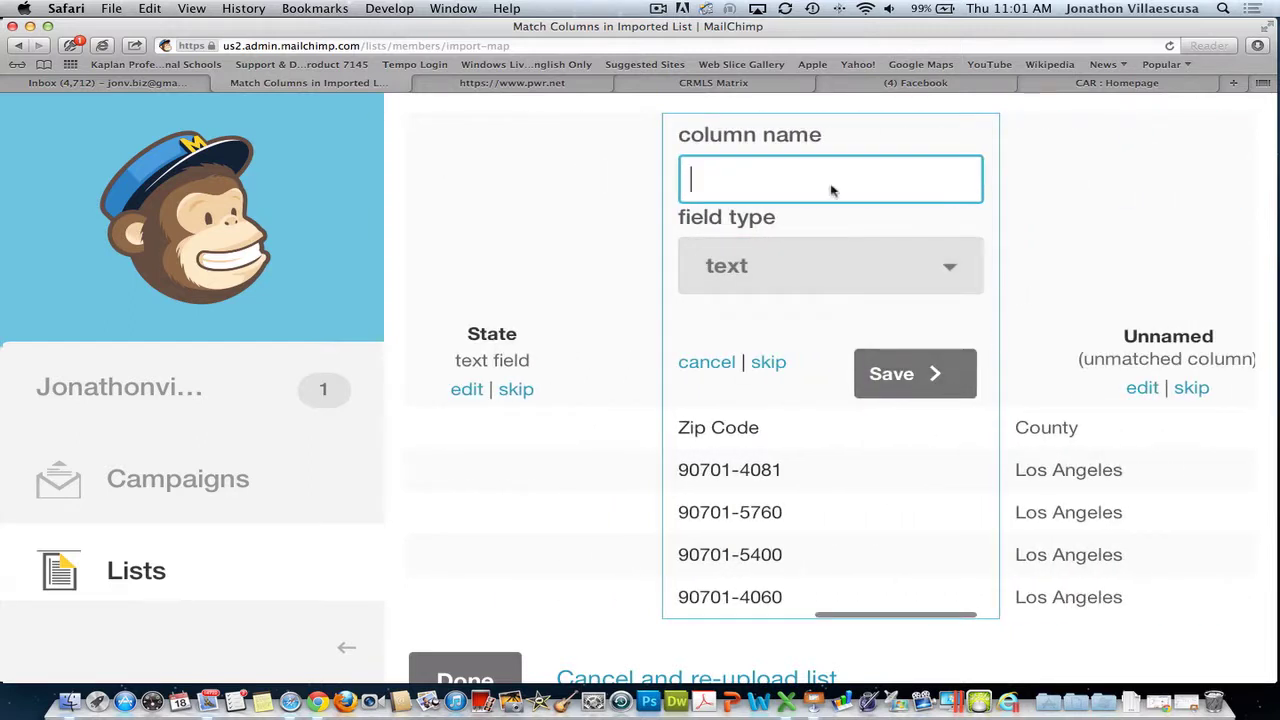
{"action": "type", "text": "Zipcode"}
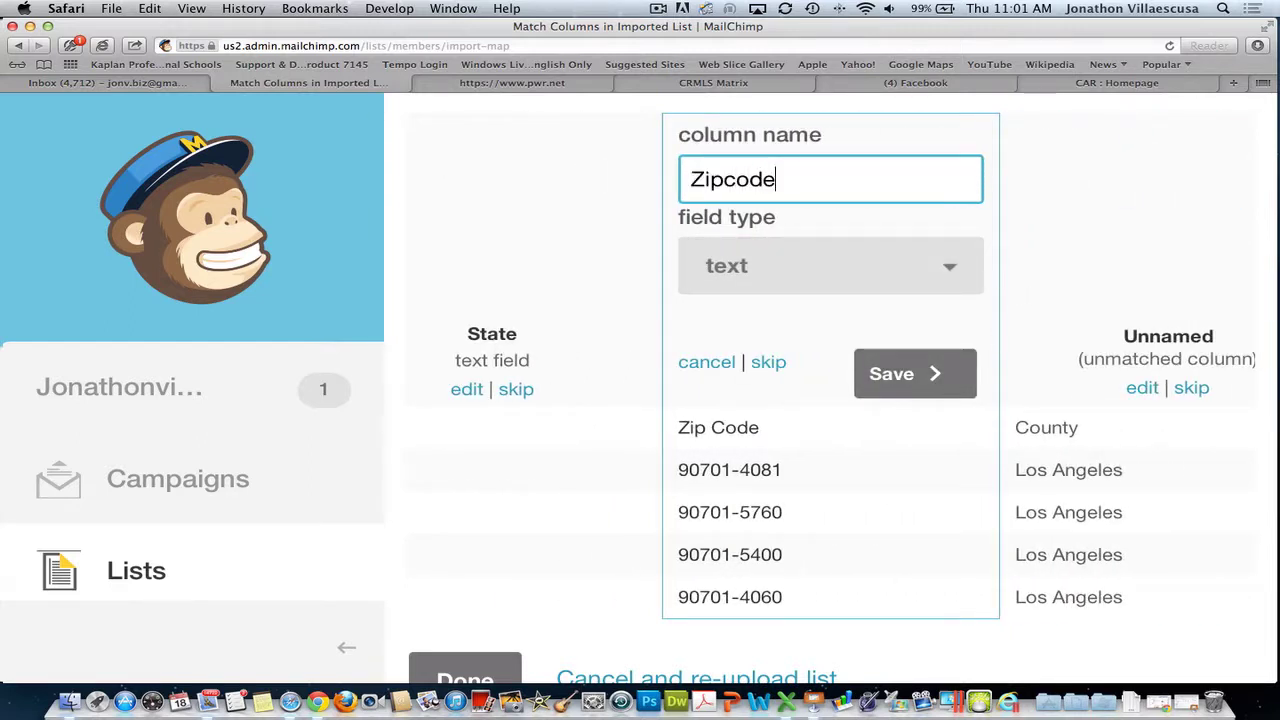
{"action": "key", "text": "BackSpace"}
{"action": "key", "text": "BackSpace"}
{"action": "key", "text": "BackSpace"}
{"action": "key", "text": "BackSpace"}
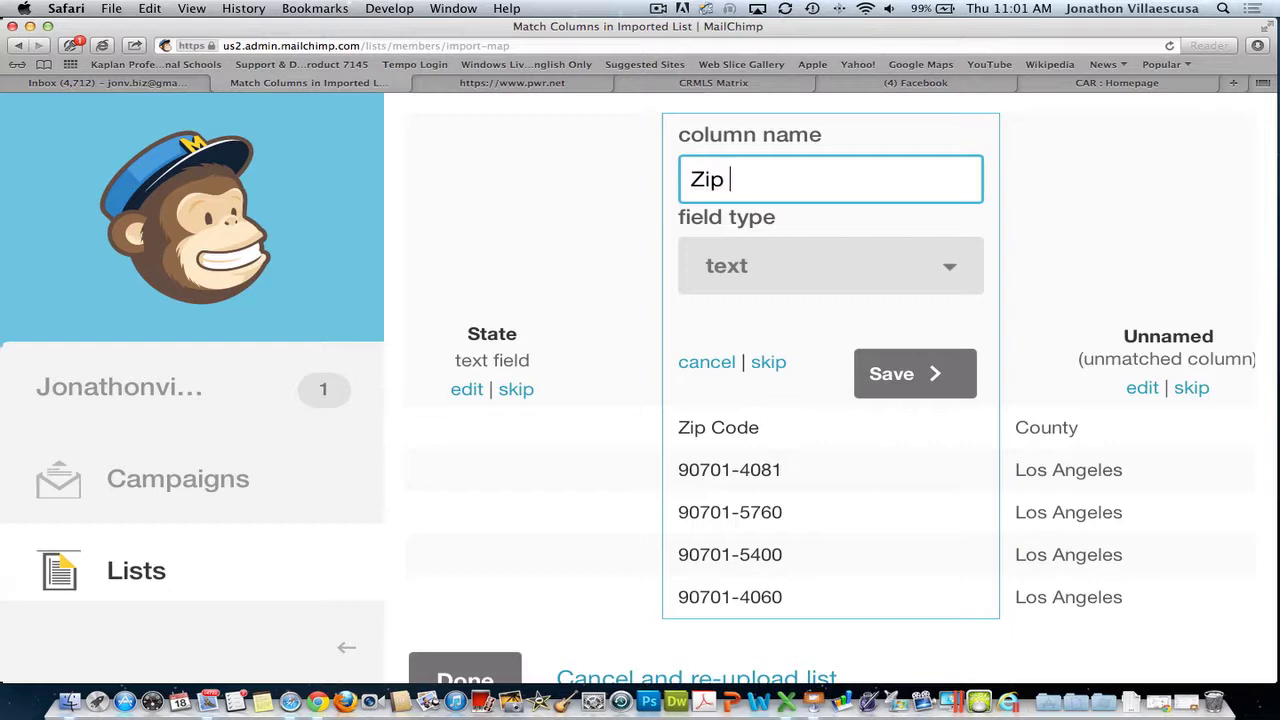
{"action": "type", "text": "Code"}
{"action": "scroll", "coordinate": [918, 372], "scroll_direction": "down", "scroll_amount": 1}
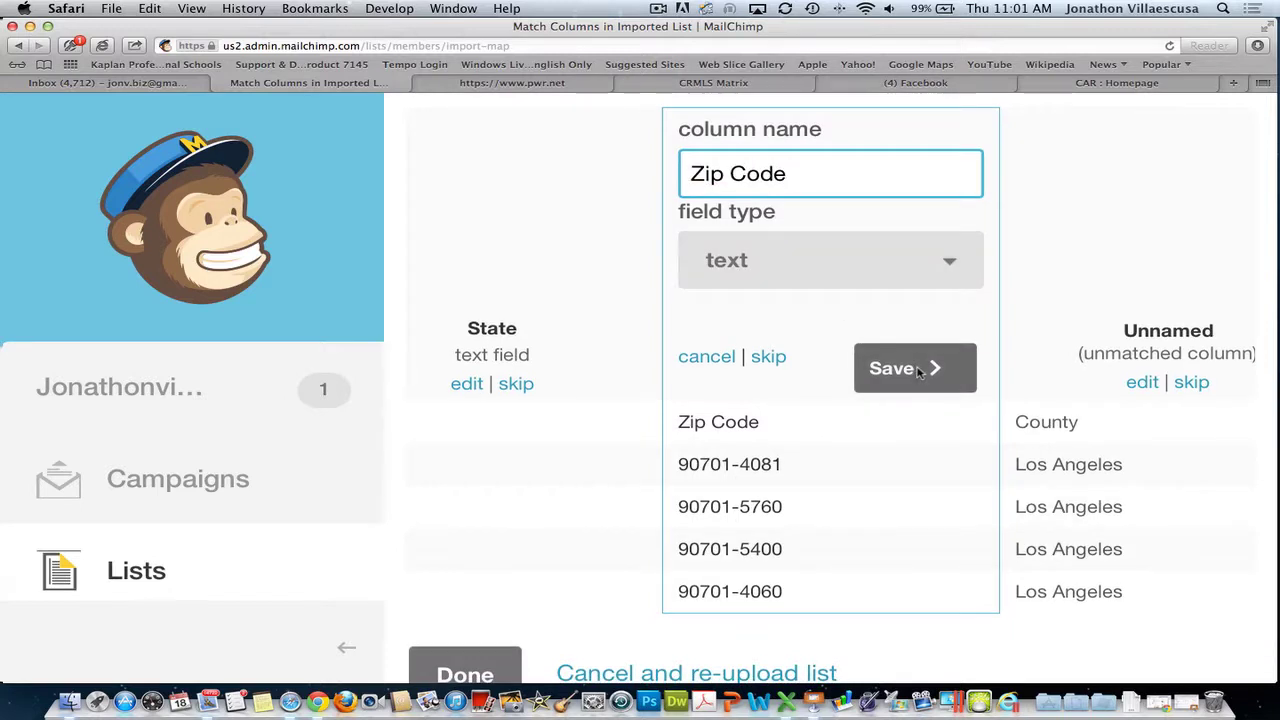
{"action": "left_click", "coordinate": [918, 372]}
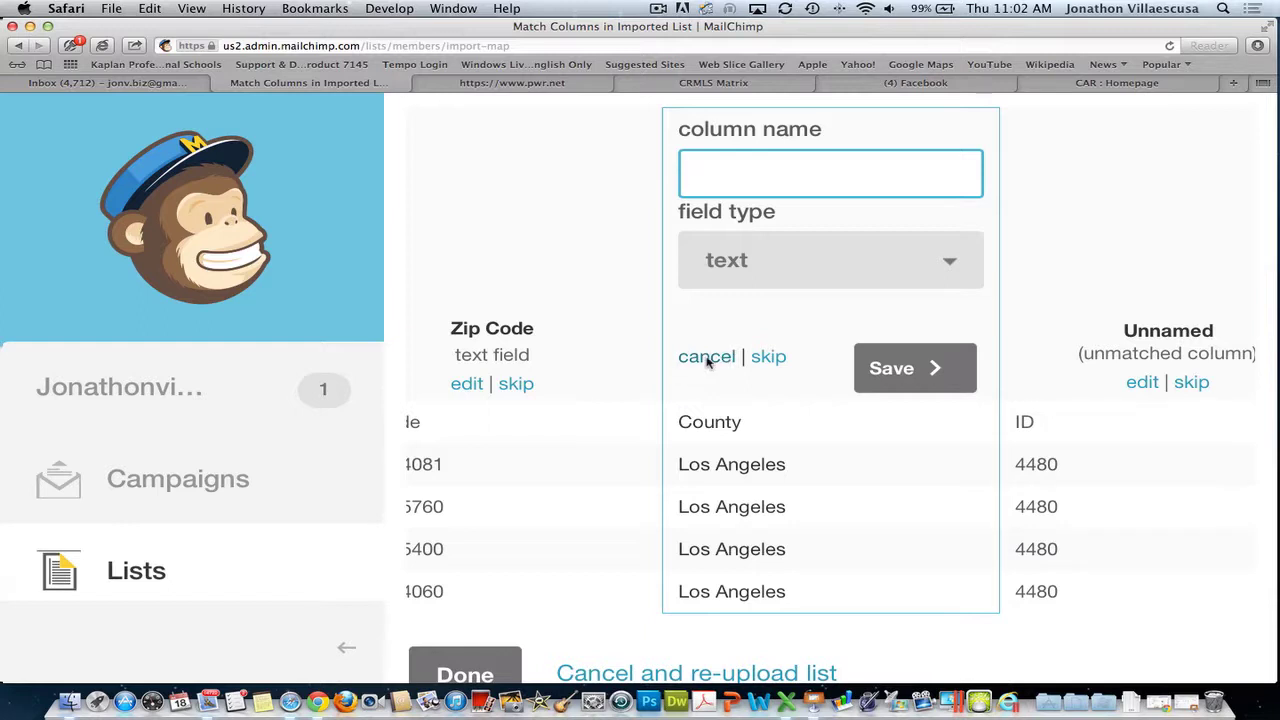
- Skip County, ID, Alt Email and the last column, map Email to Email Address, and finish matching
{"action": "scroll", "coordinate": [706, 362], "scroll_direction": "right", "scroll_amount": 2}
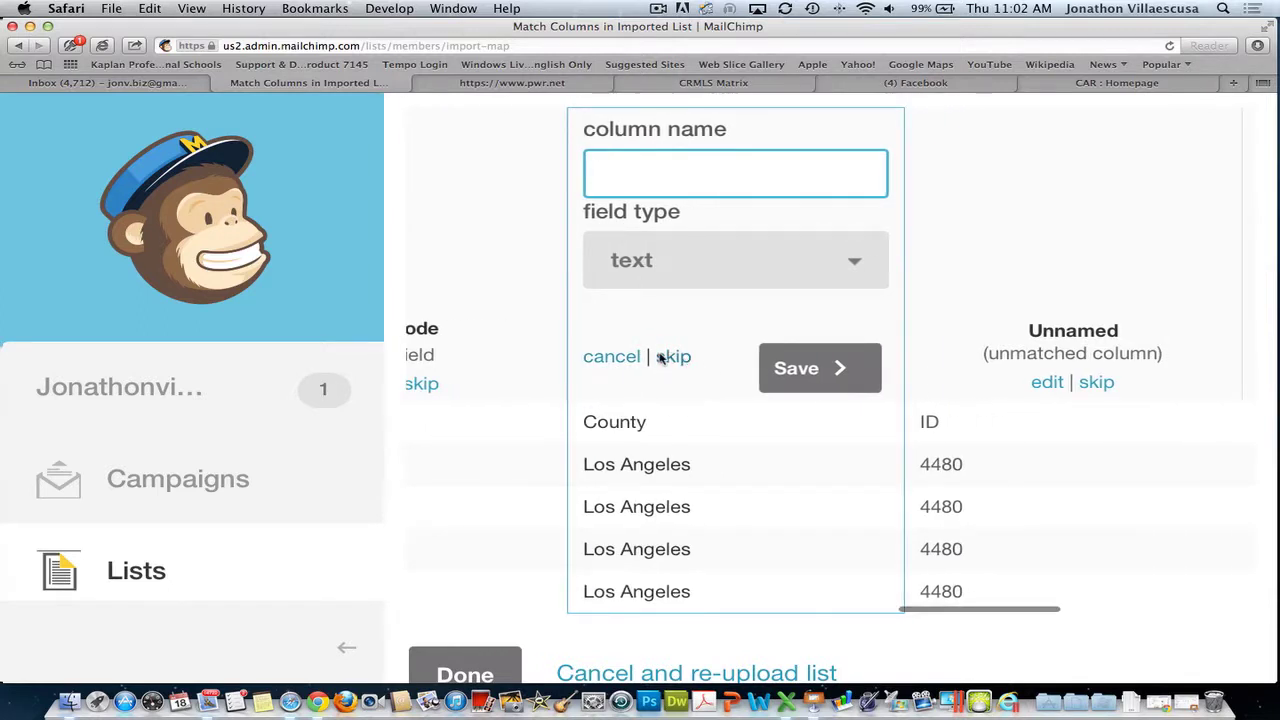
{"action": "left_click", "coordinate": [664, 357]}
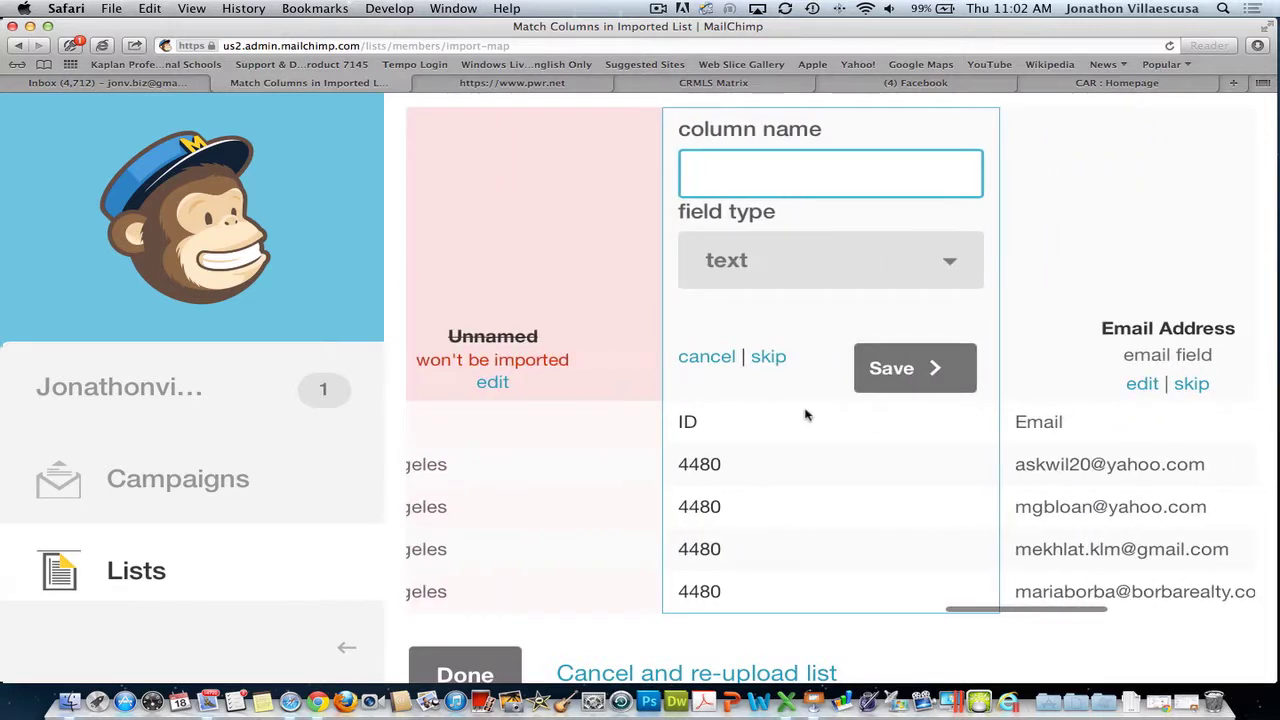
{"action": "left_click", "coordinate": [767, 356]}
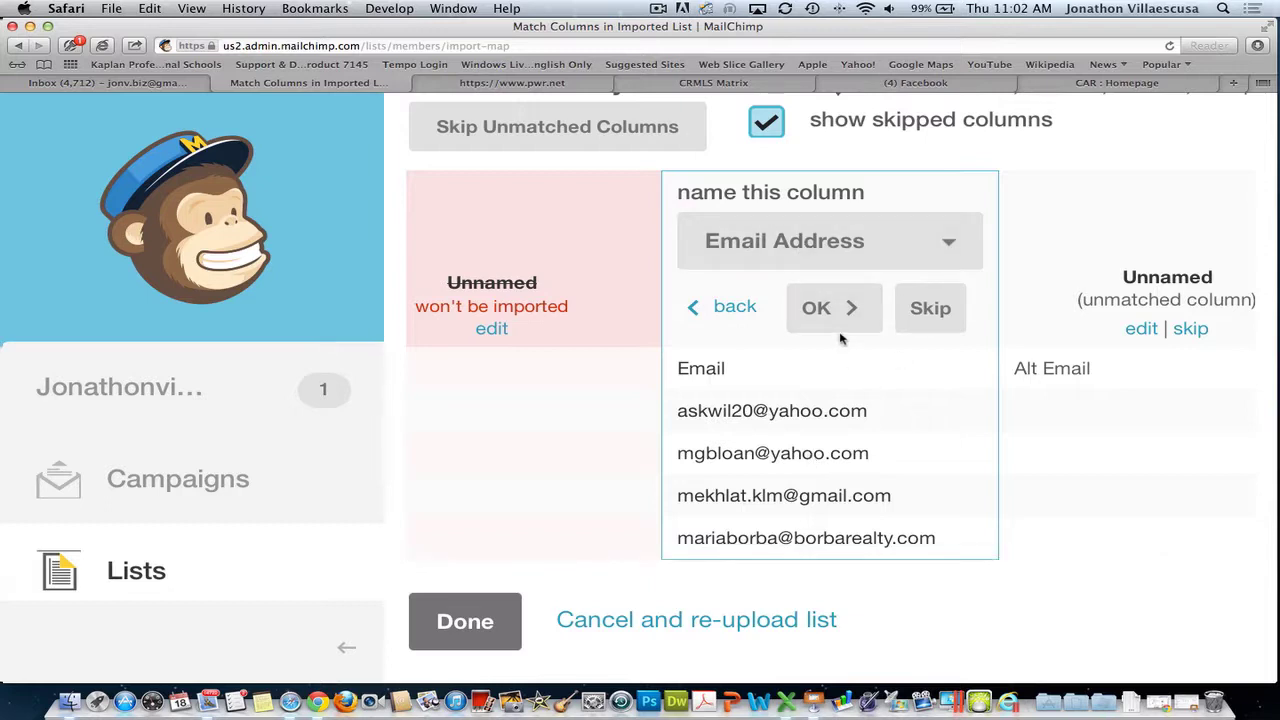
{"action": "left_click", "coordinate": [833, 310]}
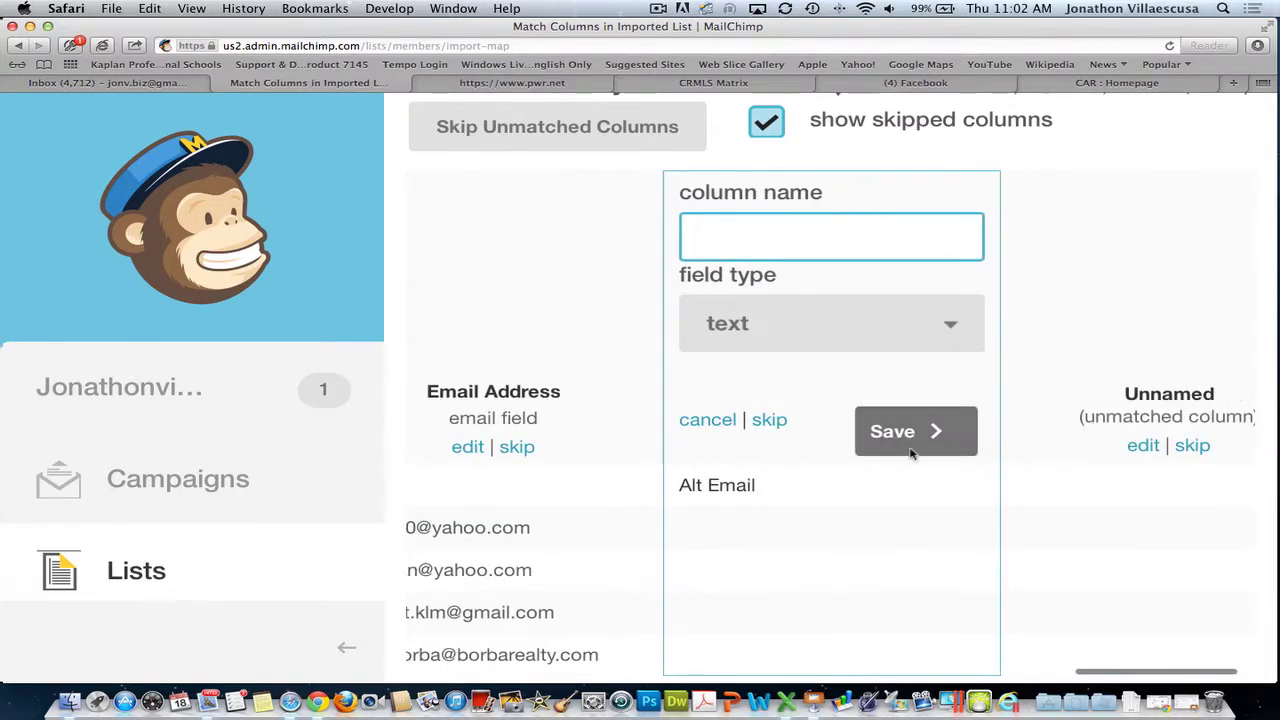
{"action": "left_click", "coordinate": [760, 421]}
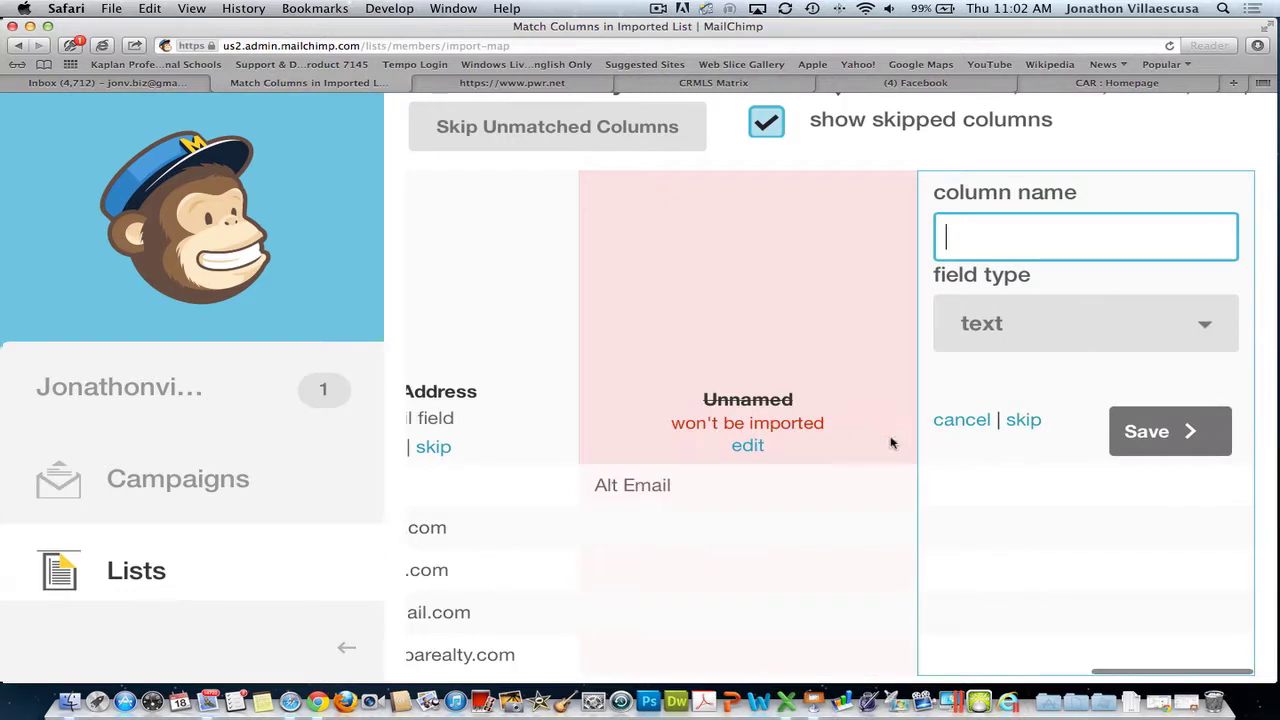
{"action": "left_click", "coordinate": [1023, 420]}
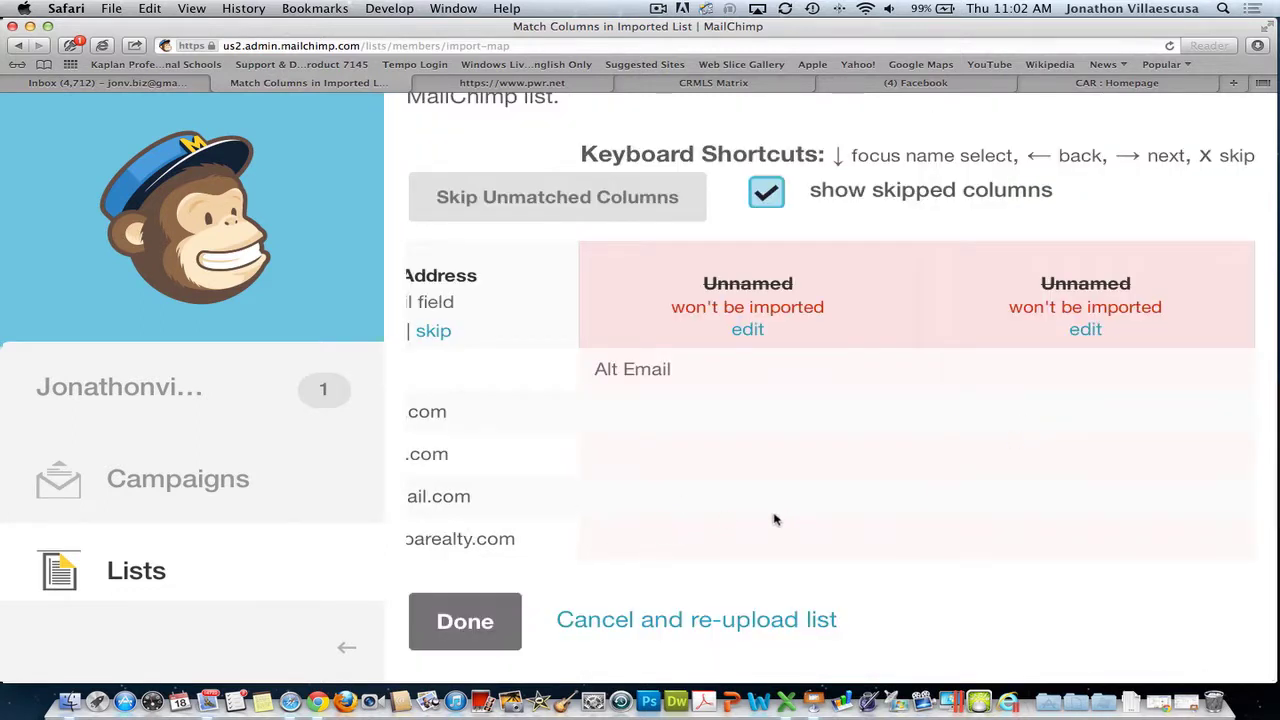
{"action": "left_click", "coordinate": [480, 622]}
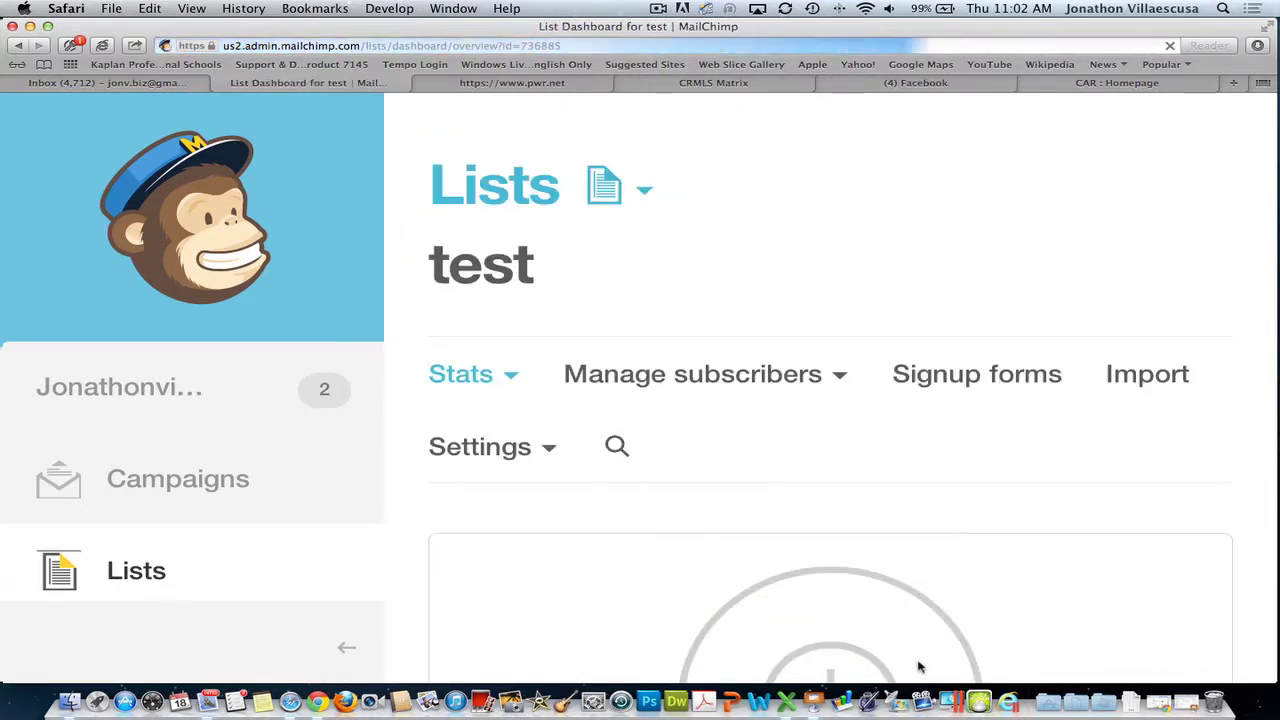
- Request an email with the test list import results and save that notification address
{"action": "scroll", "coordinate": [889, 490], "scroll_direction": "down", "scroll_amount": 5}
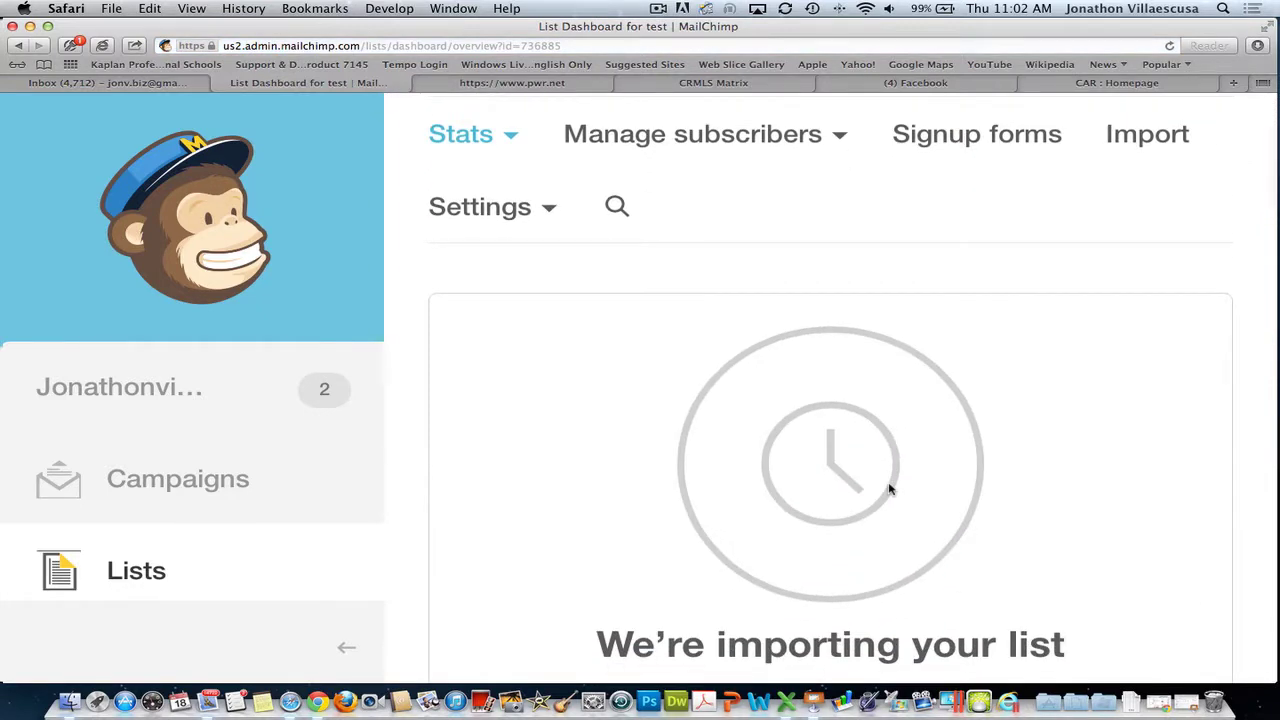
{"action": "scroll", "coordinate": [889, 490], "scroll_direction": "down", "scroll_amount": 5}
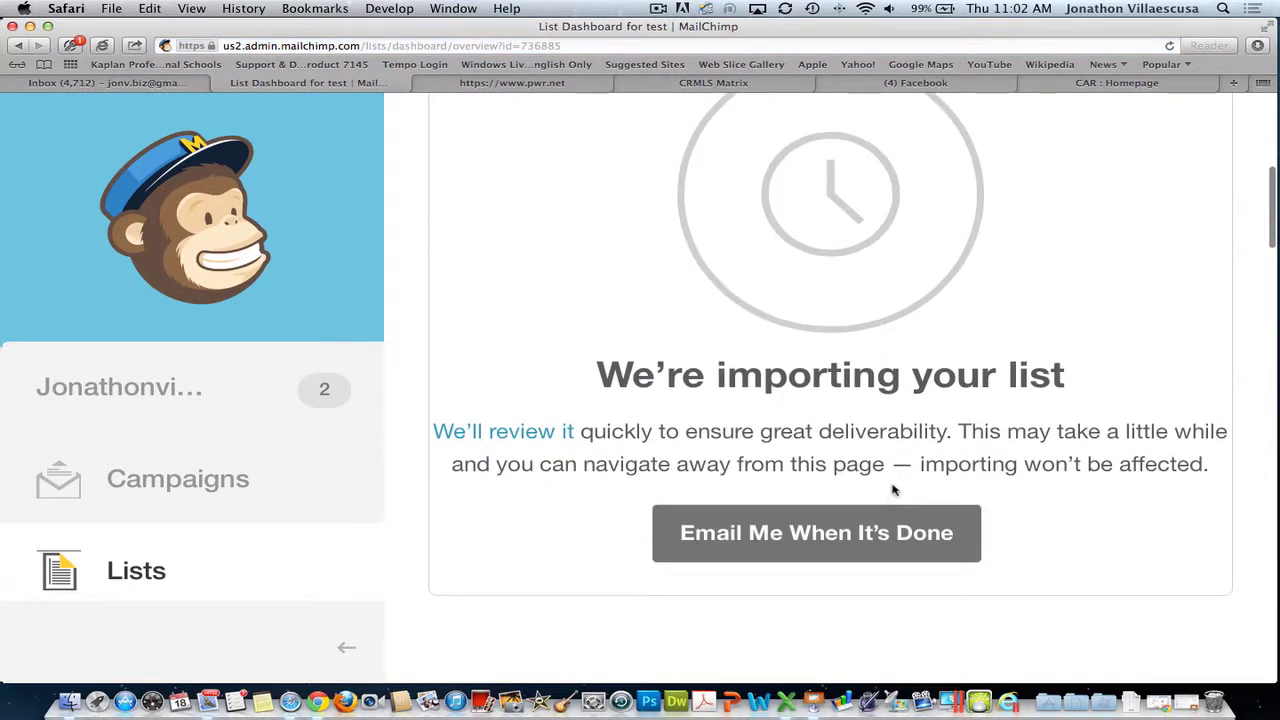
{"action": "left_click", "coordinate": [838, 532]}
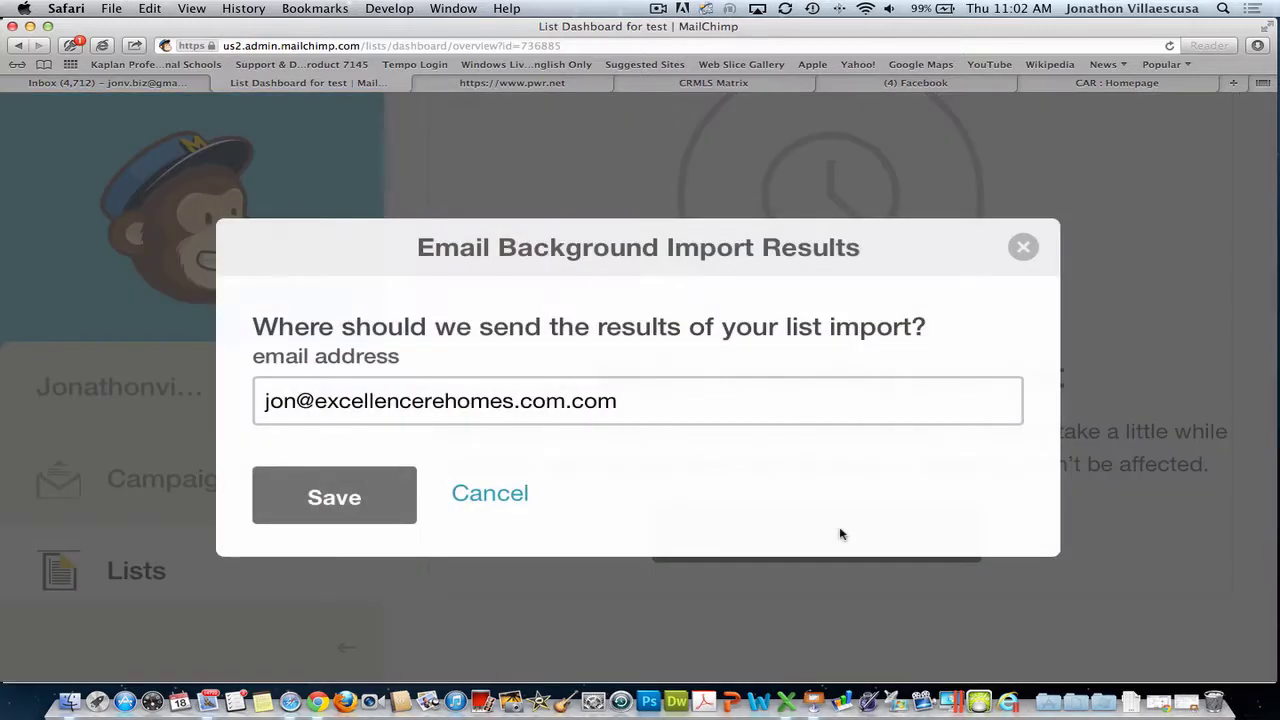
{"action": "left_click", "coordinate": [335, 497]}
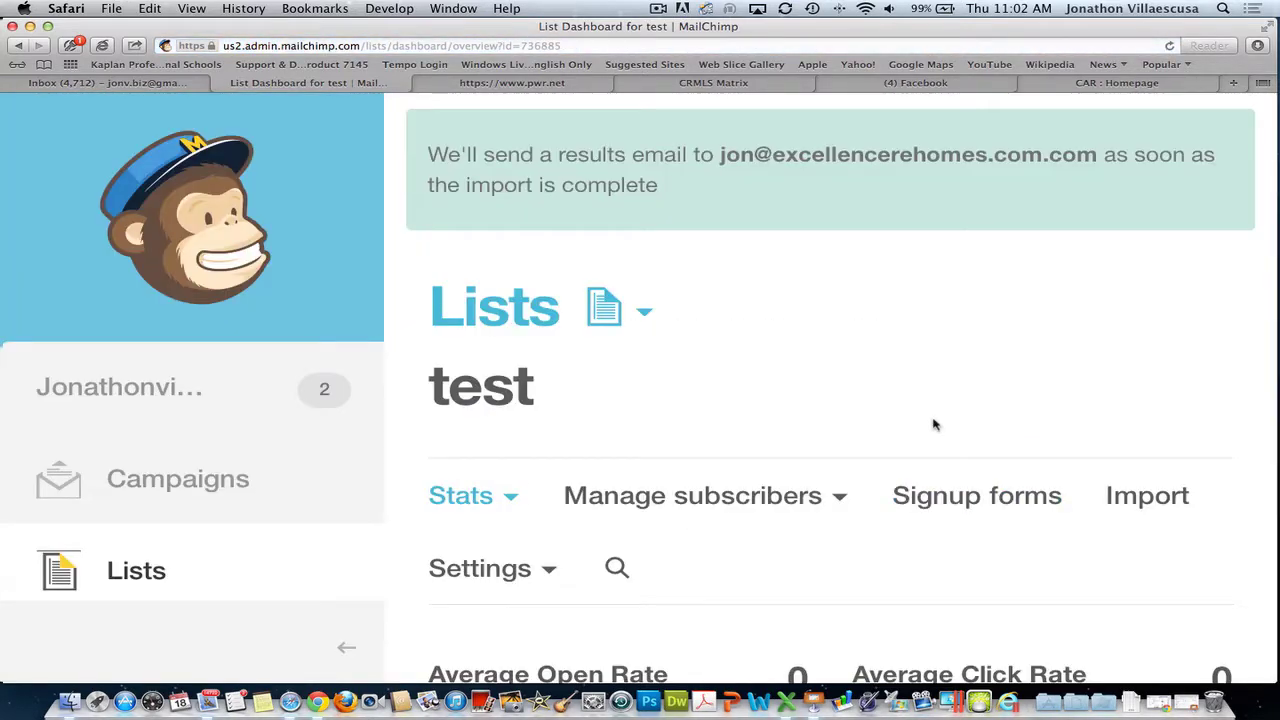
{"action": "scroll", "coordinate": [934, 424], "scroll_direction": "down", "scroll_amount": 7}
{"action": "scroll", "coordinate": [934, 424], "scroll_direction": "down", "scroll_amount": 1}
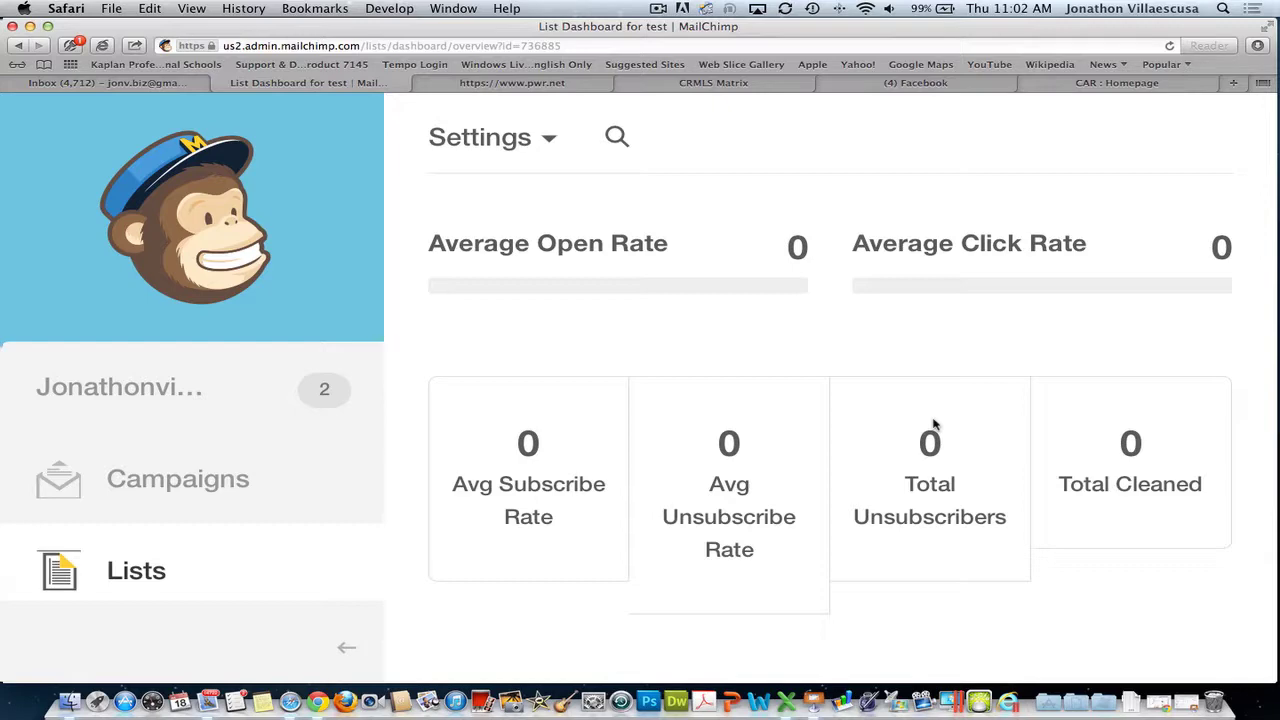
- Switch from the MailChimp test list dashboard to the Keynote Email Marketing presentation
{"action": "left_click", "coordinate": [814, 702]}
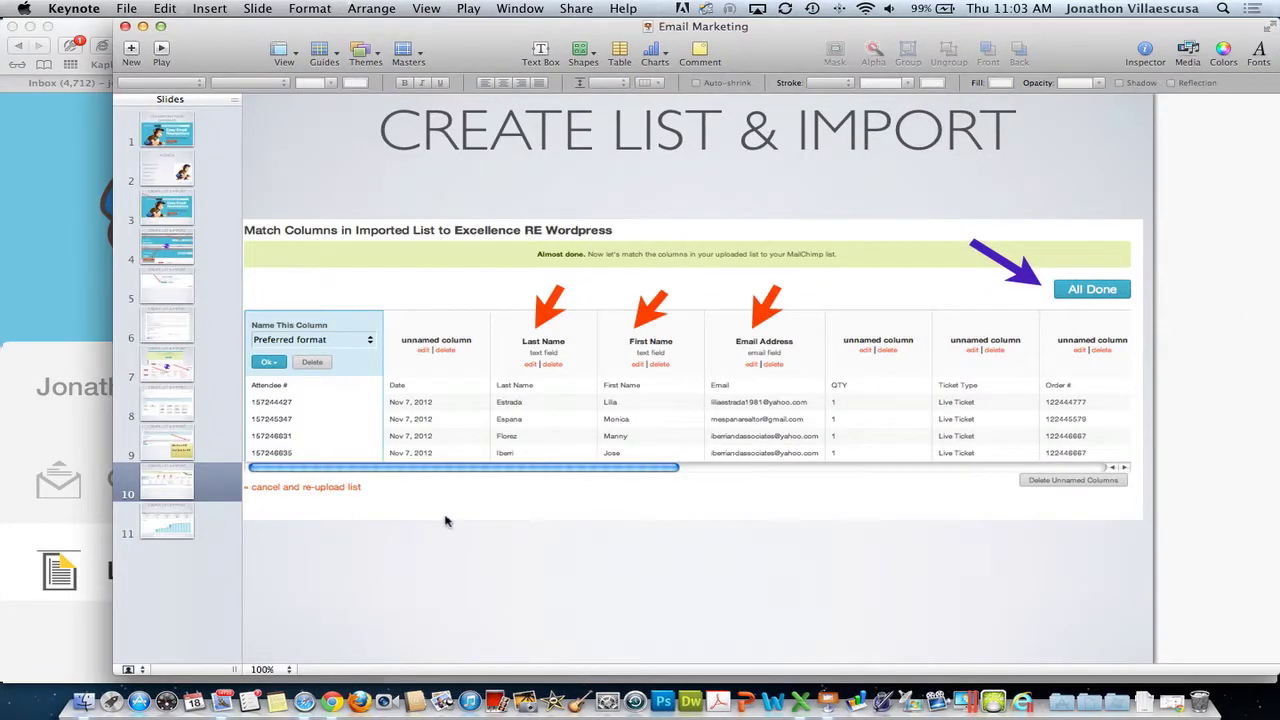
- Show slide 11 with List Health rates and the List Growth chart, then minimize Keynote
{"action": "left_click", "coordinate": [172, 527]}
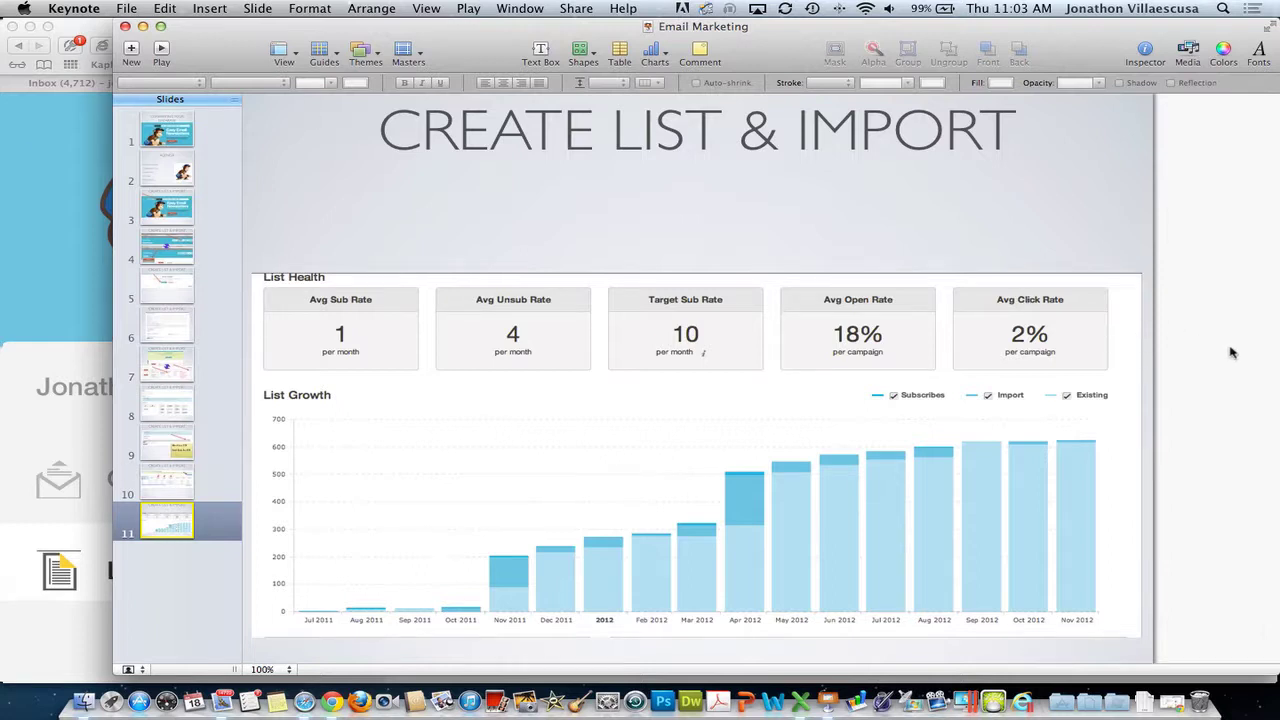
{"action": "left_click", "coordinate": [143, 26]}
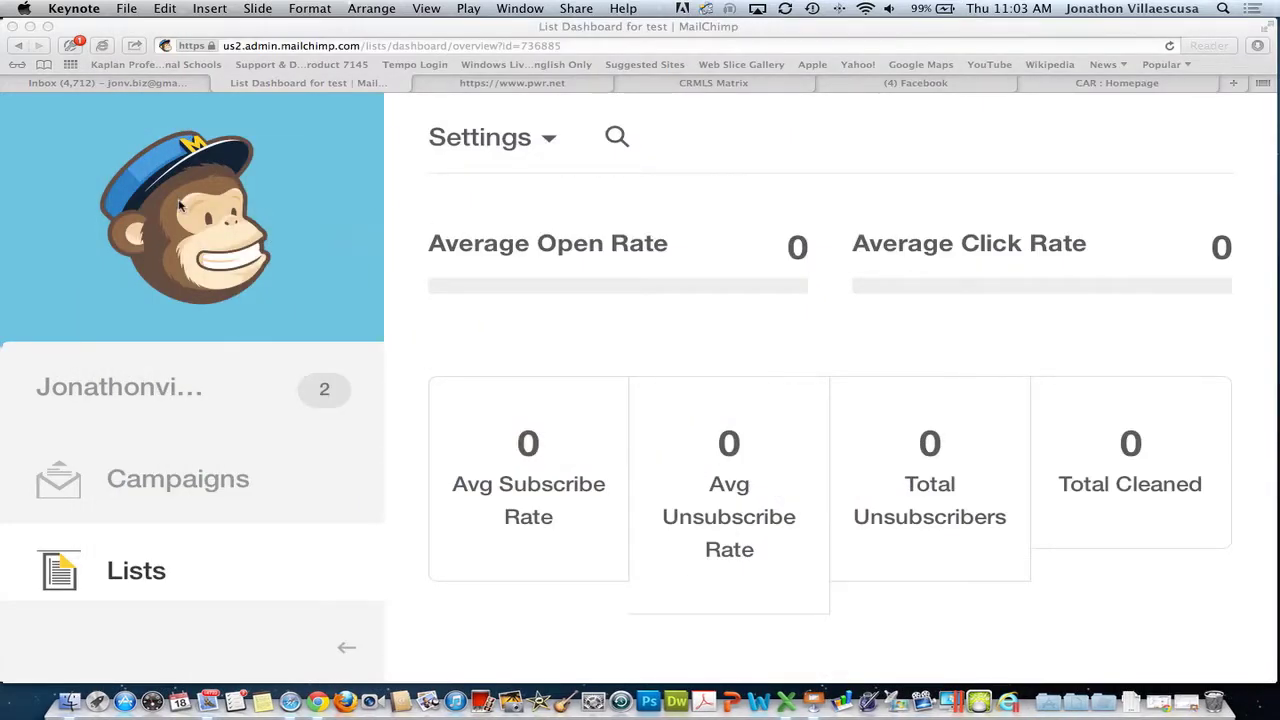
- Bring Safari forward, reset the page zoom with Cmd+0, and go to MailChimp's Campaigns page
{"action": "left_click", "coordinate": [509, 368]}
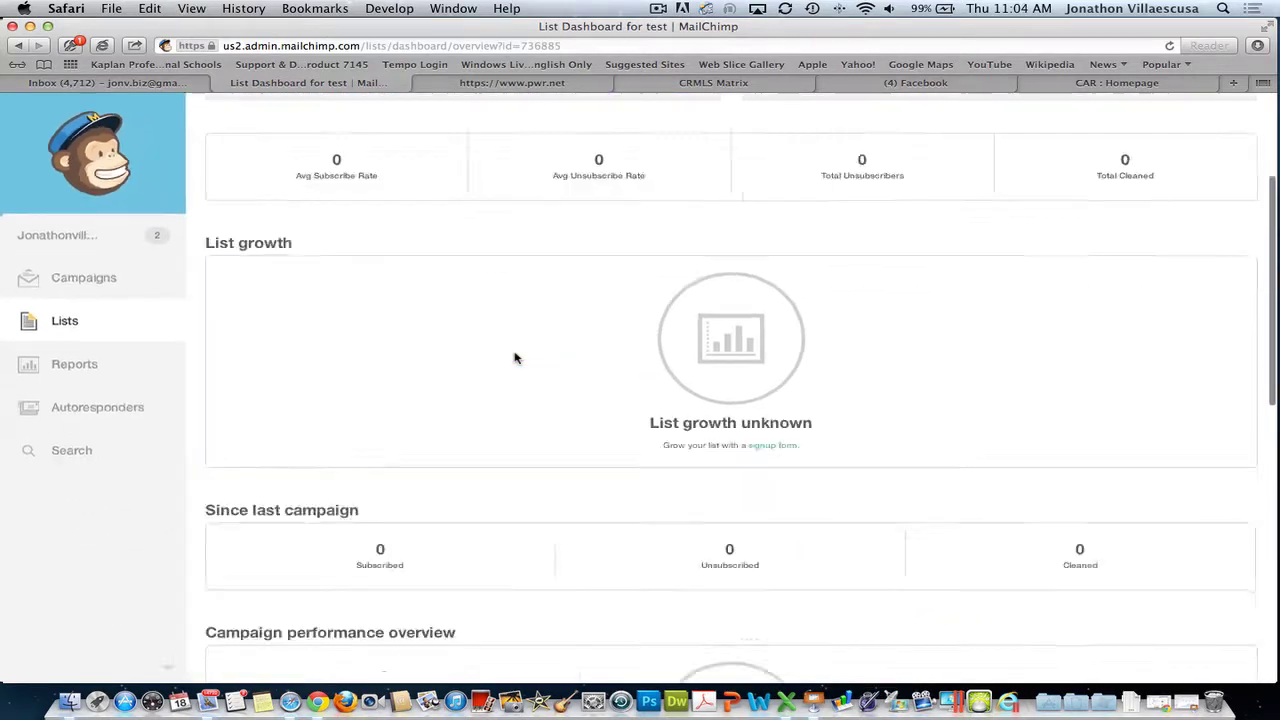
{"action": "scroll", "coordinate": [514, 357], "scroll_direction": "down", "scroll_amount": 1}
{"action": "key", "text": "super+plus"}
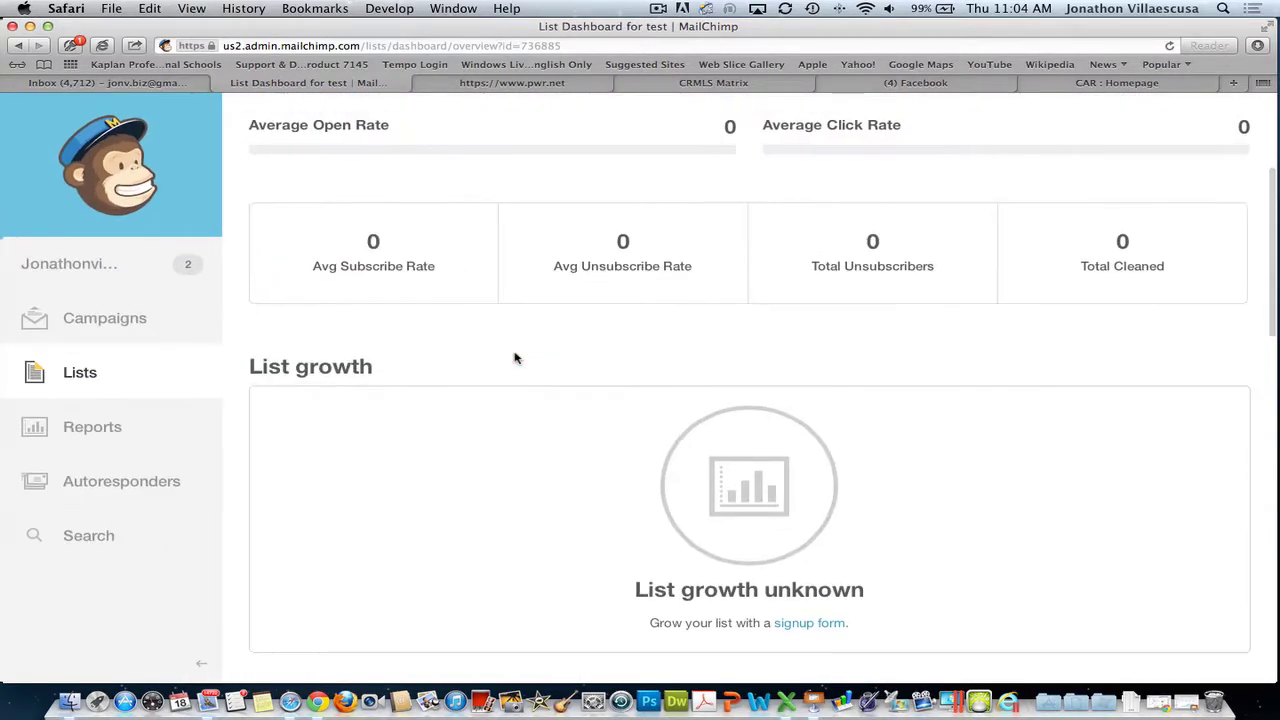
{"action": "left_click", "coordinate": [107, 317]}
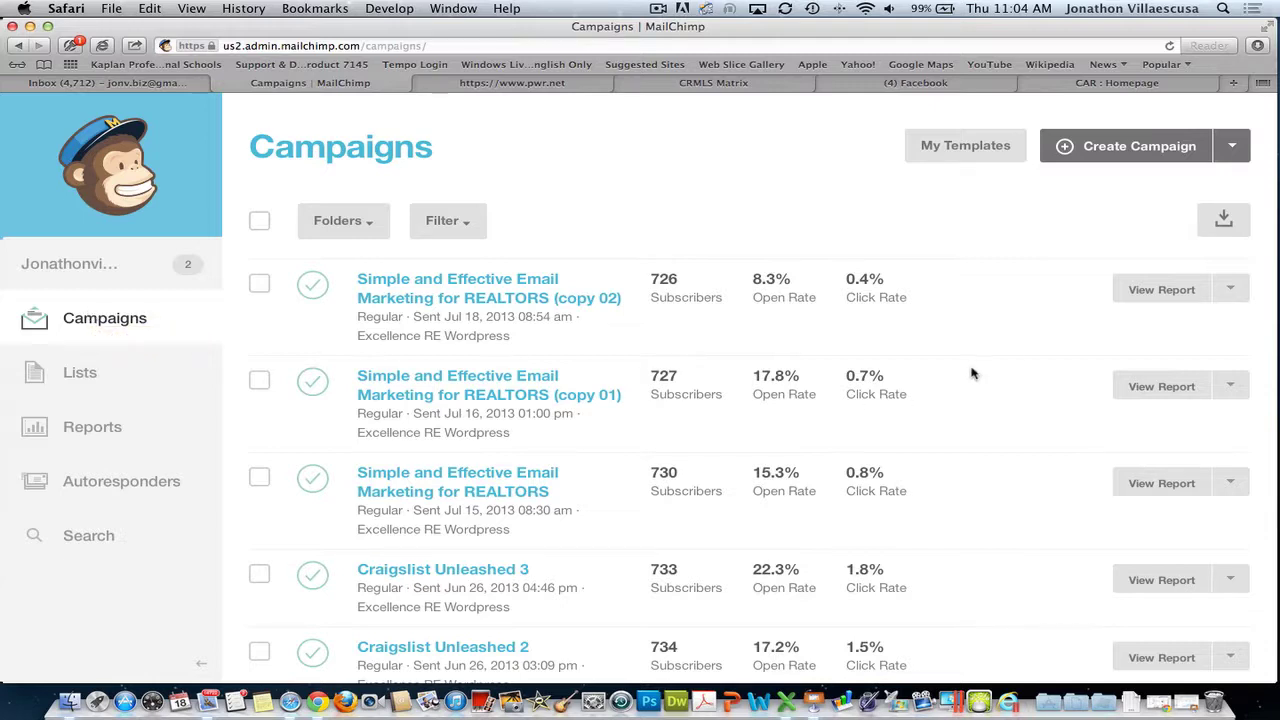
- Browse the sent campaigns list, then return to the top and choose Create Campaign
{"action": "scroll", "coordinate": [971, 375], "scroll_direction": "down", "scroll_amount": 2}
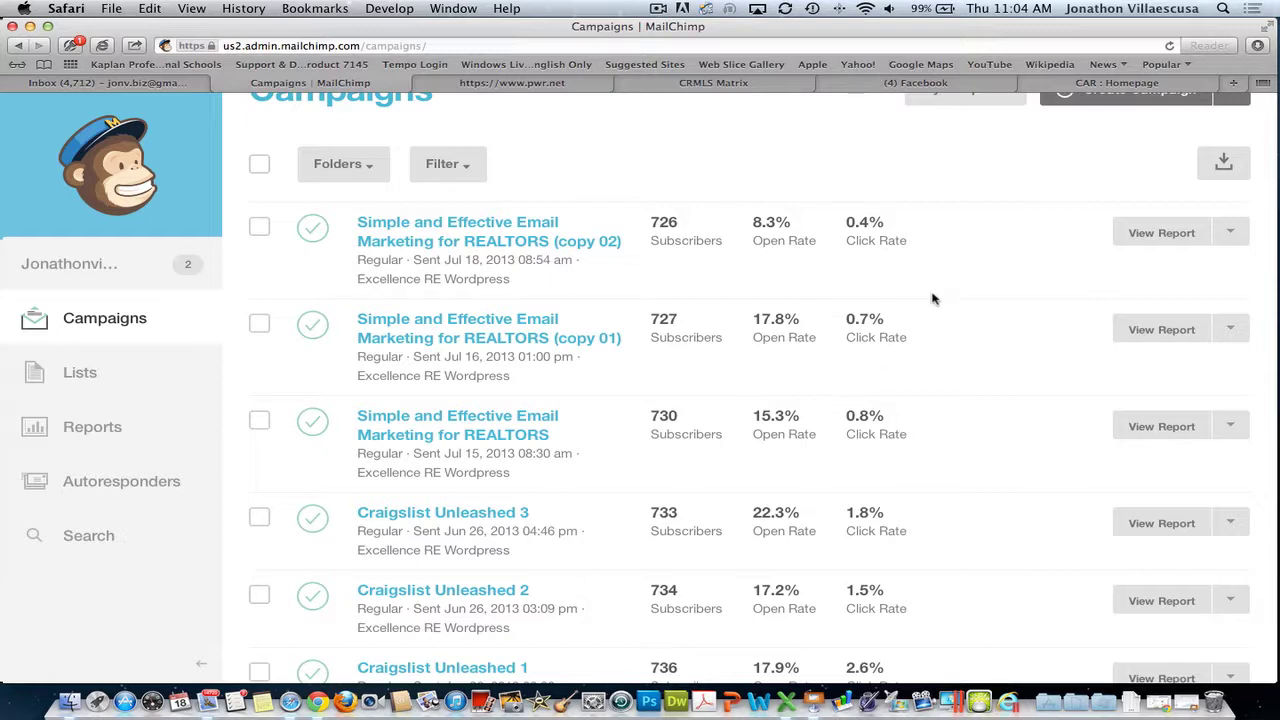
{"action": "scroll", "coordinate": [937, 434], "scroll_direction": "down", "scroll_amount": 4}
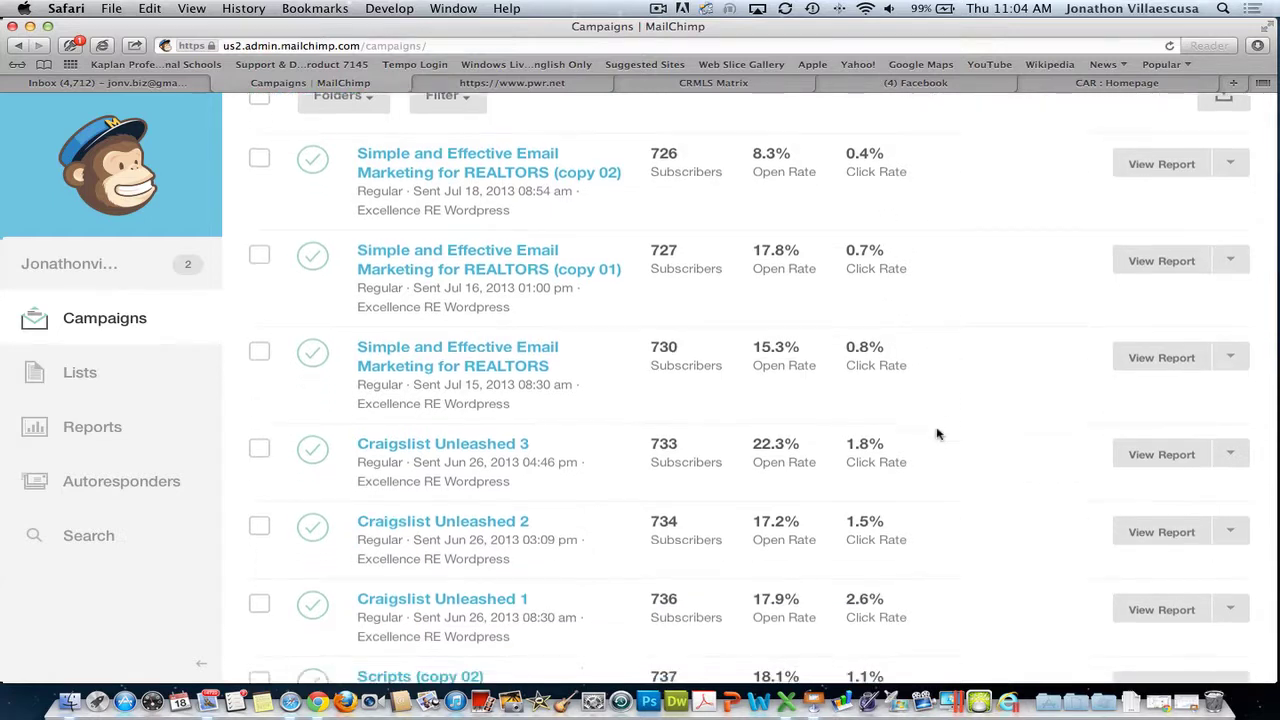
{"action": "scroll", "coordinate": [944, 440], "scroll_direction": "down", "scroll_amount": 3}
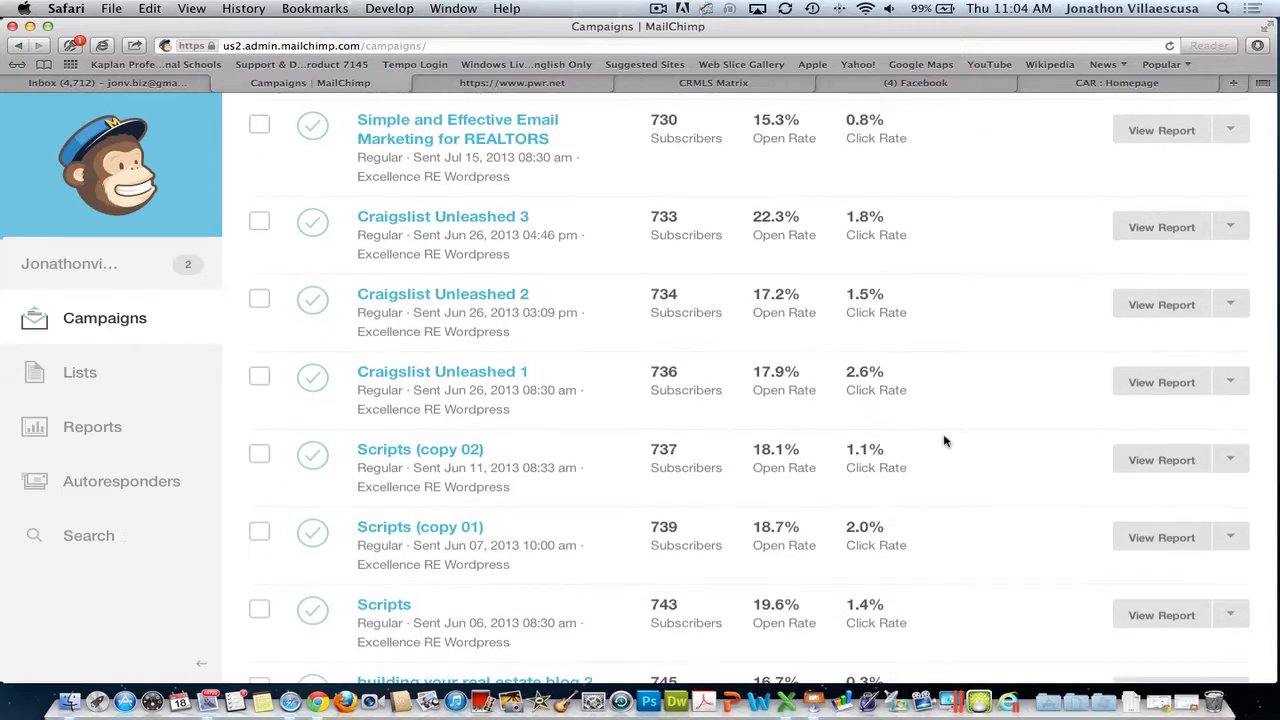
{"action": "scroll", "coordinate": [944, 440], "scroll_direction": "up", "scroll_amount": 5}
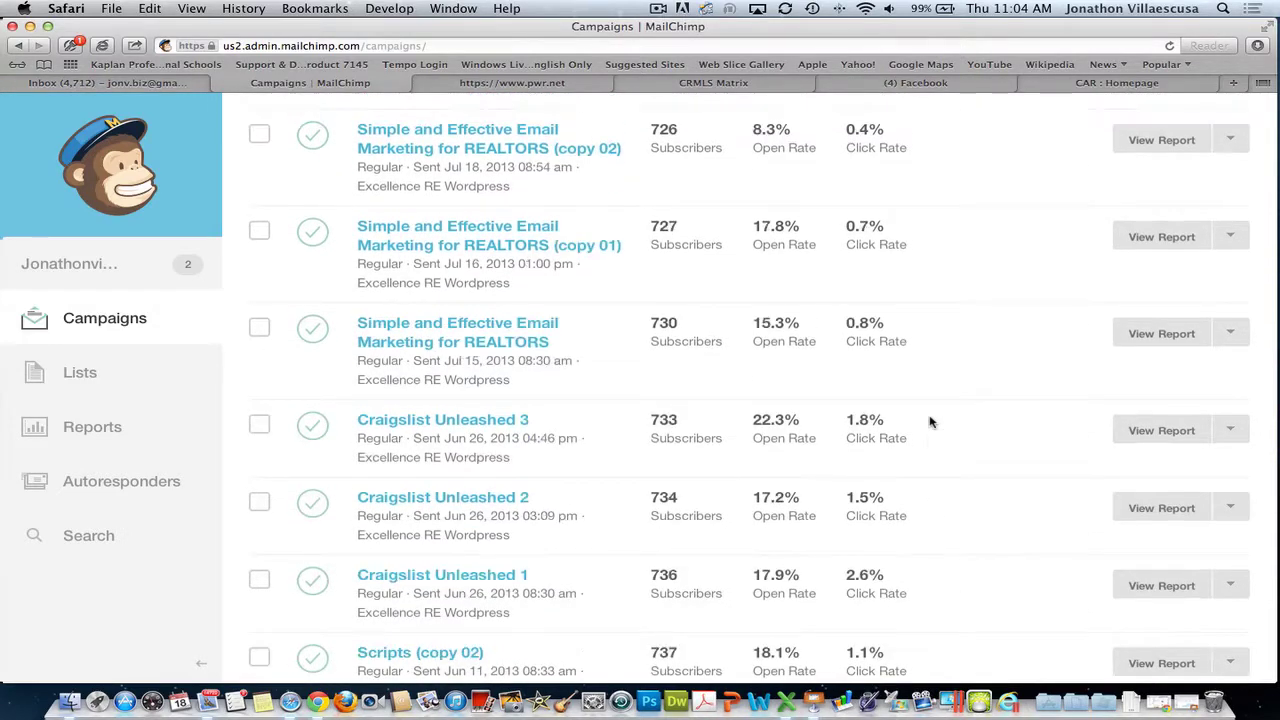
{"action": "scroll", "coordinate": [929, 421], "scroll_direction": "up", "scroll_amount": 2}
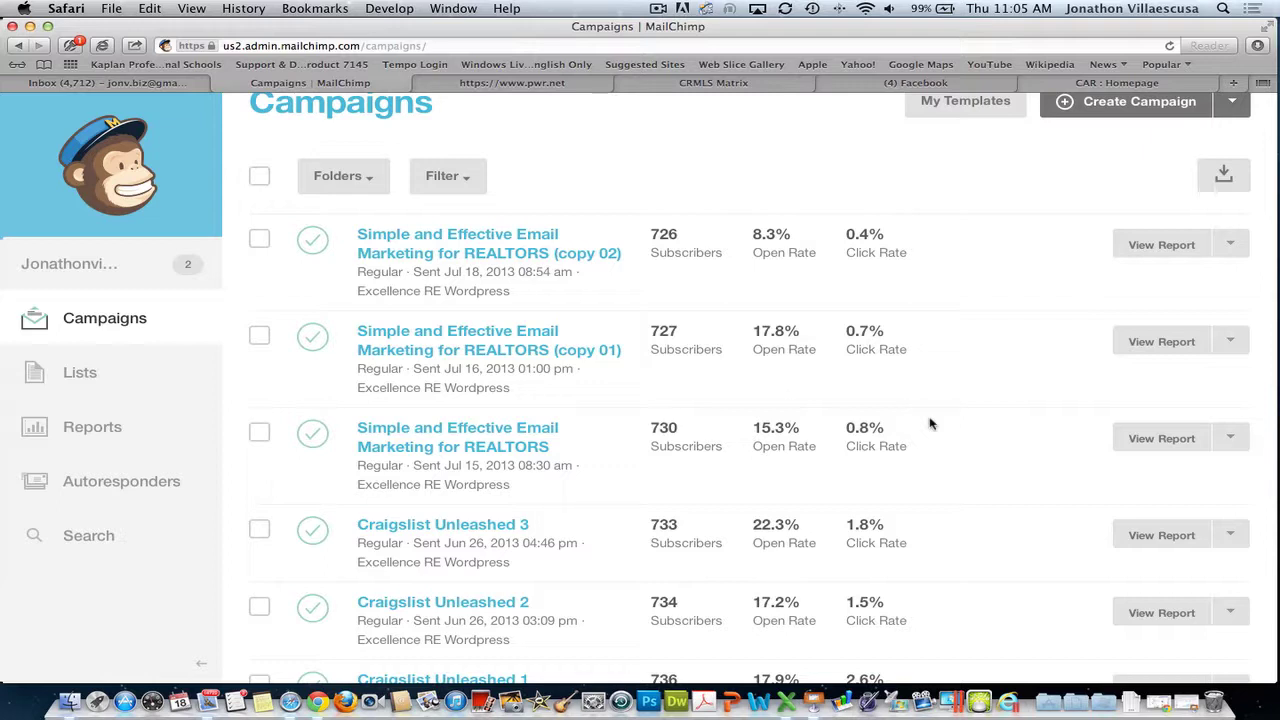
{"action": "scroll", "coordinate": [843, 267], "scroll_direction": "up", "scroll_amount": 1}
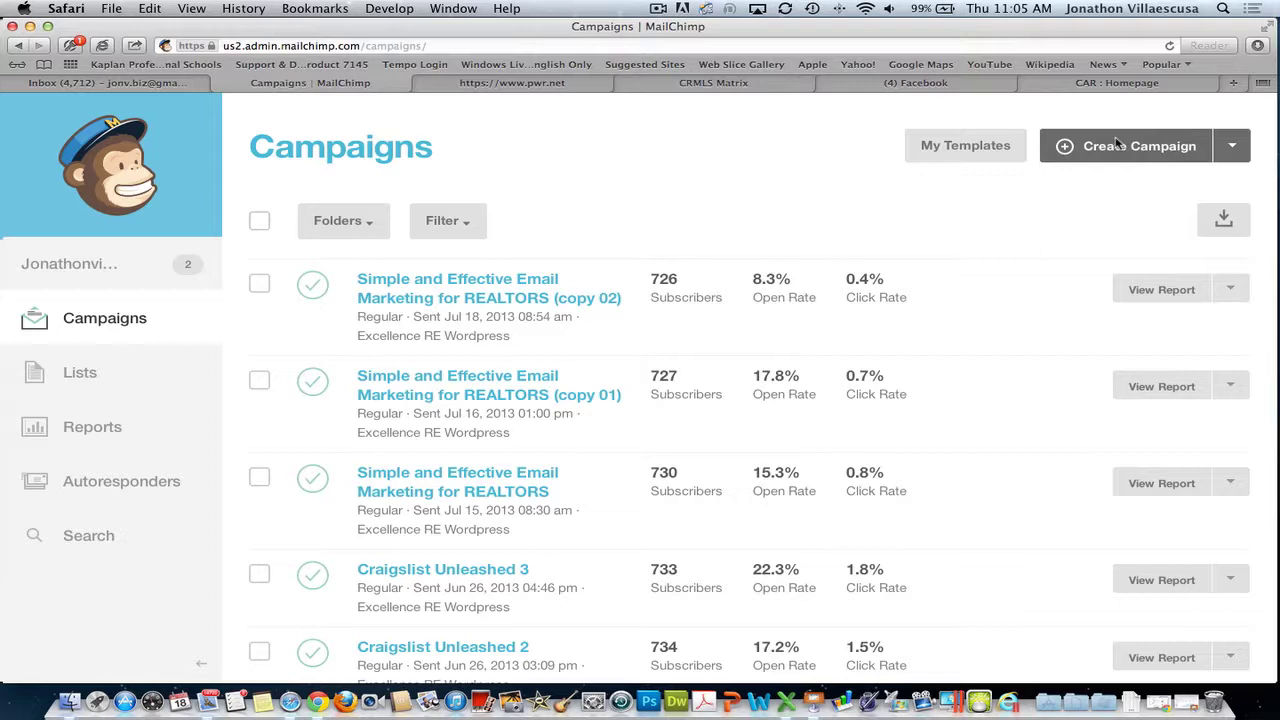
{"action": "left_click", "coordinate": [1117, 145]}
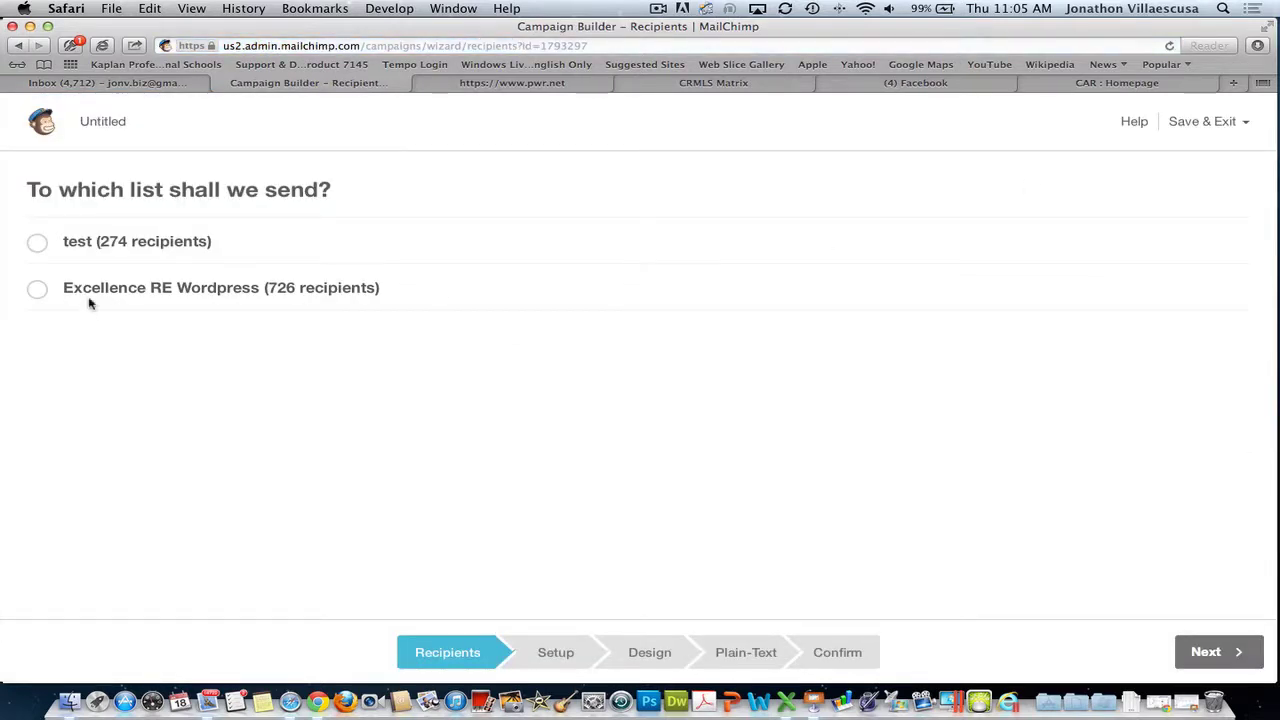
- Choose the Excellence RE Wordpress list as recipients and continue to Campaign Info
{"action": "left_click", "coordinate": [38, 290]}
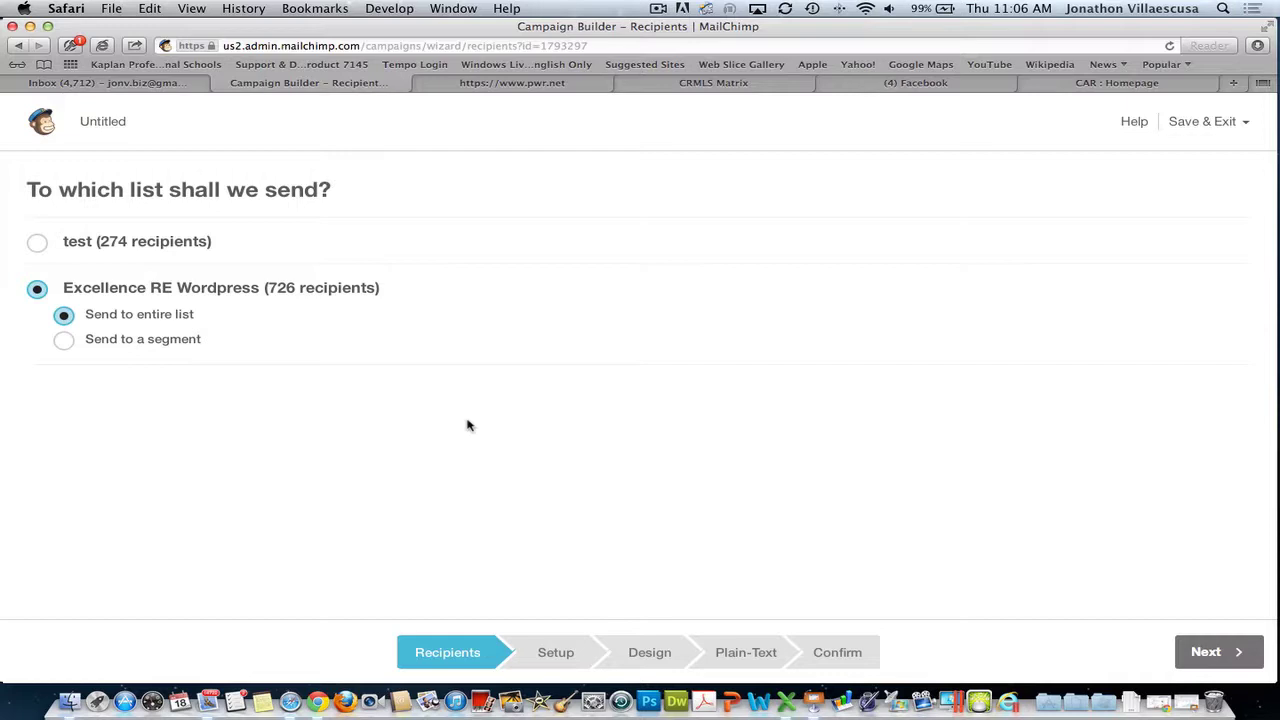
{"action": "left_click", "coordinate": [1206, 651]}
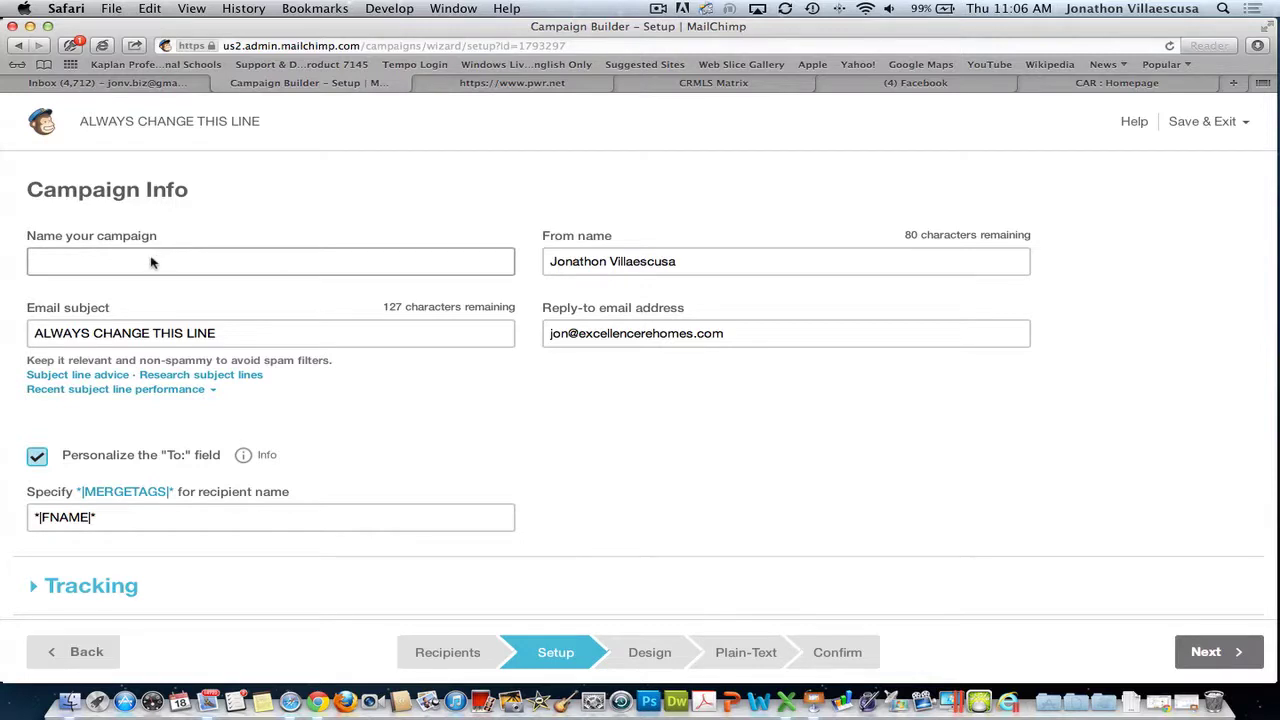
- Name the campaign 'Test Run mailchimp'
{"action": "left_click", "coordinate": [152, 262]}
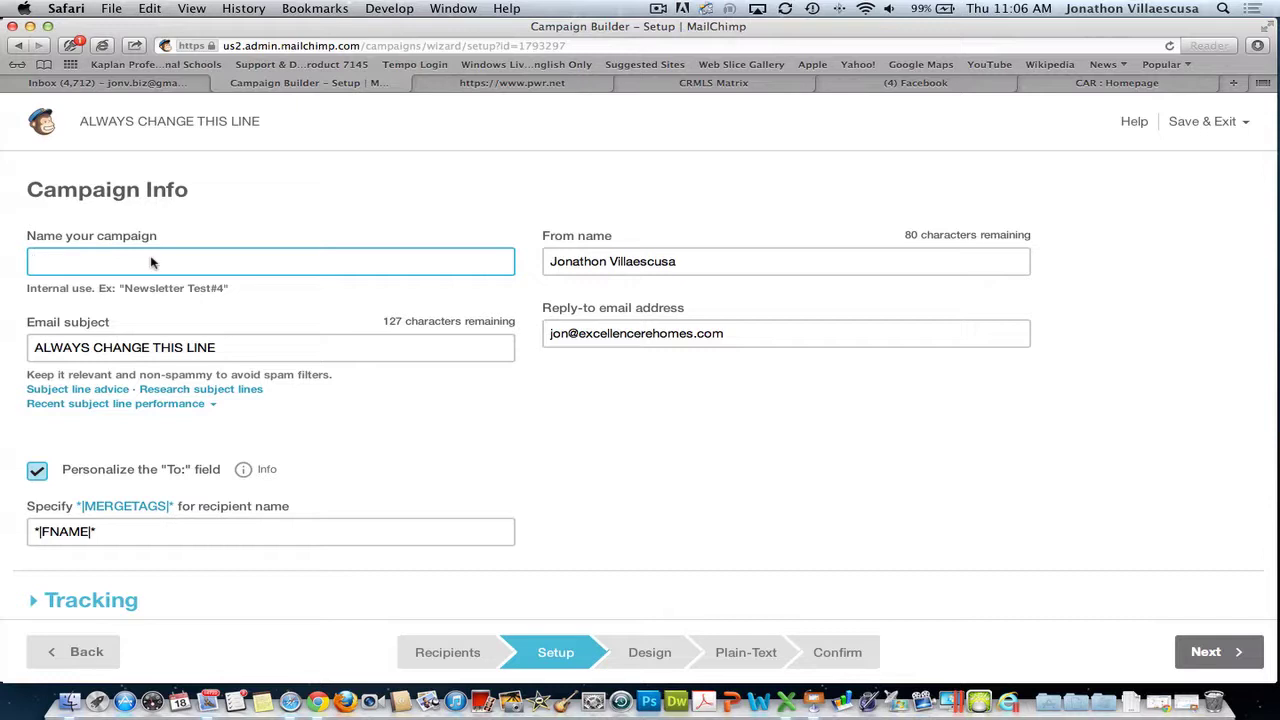
{"action": "type", "text": "Test Rung"}
{"action": "key", "text": "BackSpace"}
{"action": "type", "text": "mailchi"}
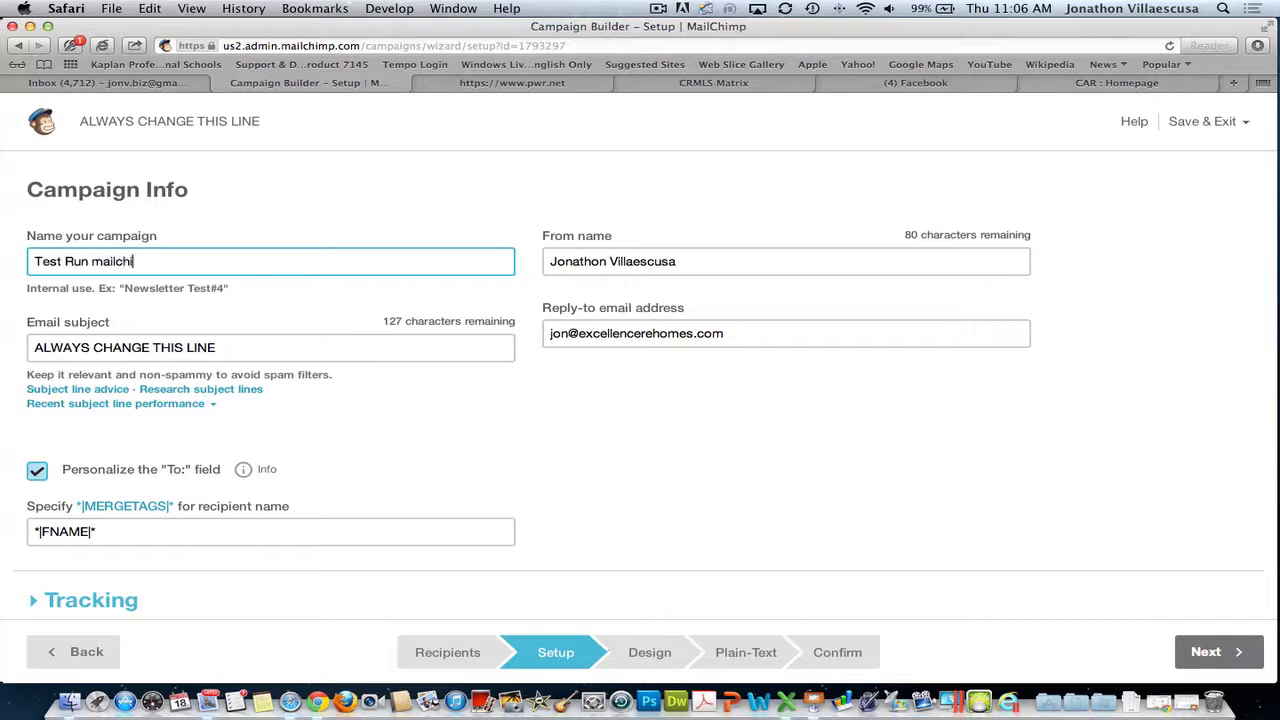
{"action": "type", "text": "mp"}
- Set the From name to 'Excellence Real Estate'
{"action": "key", "text": "Tab"}
{"action": "key", "text": "Tab"}
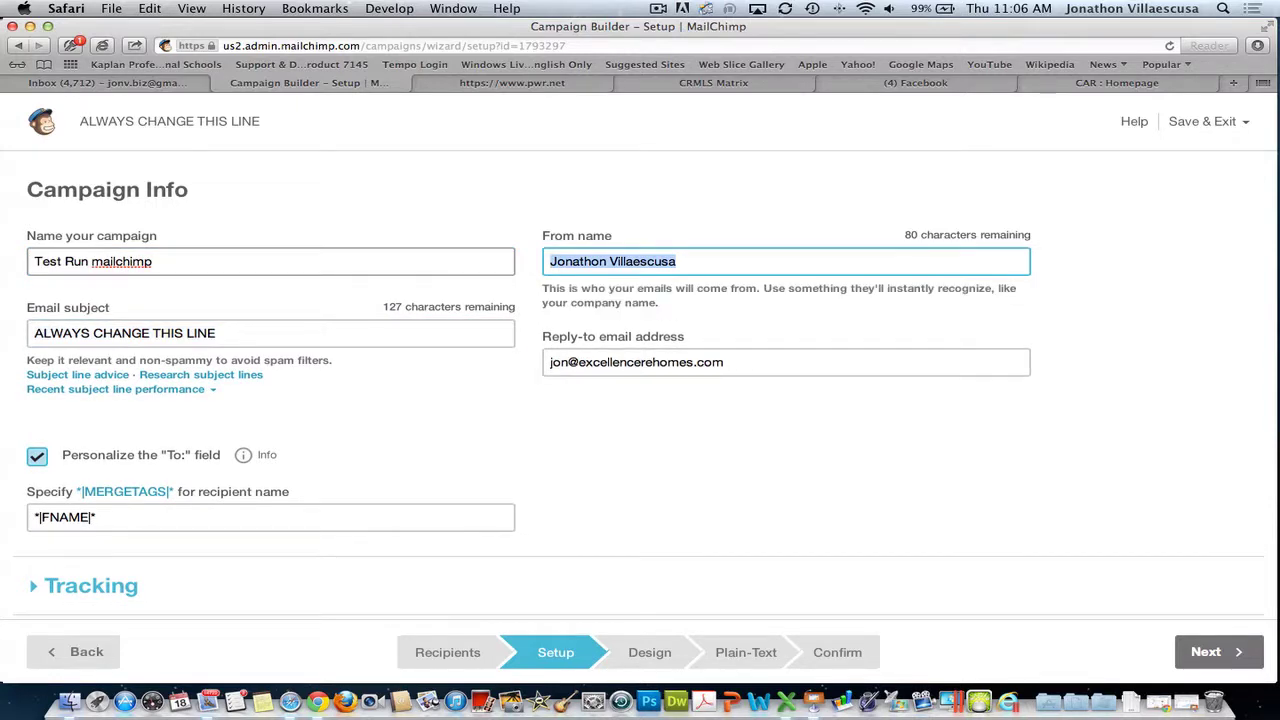
{"action": "type", "text": "Ecel"}
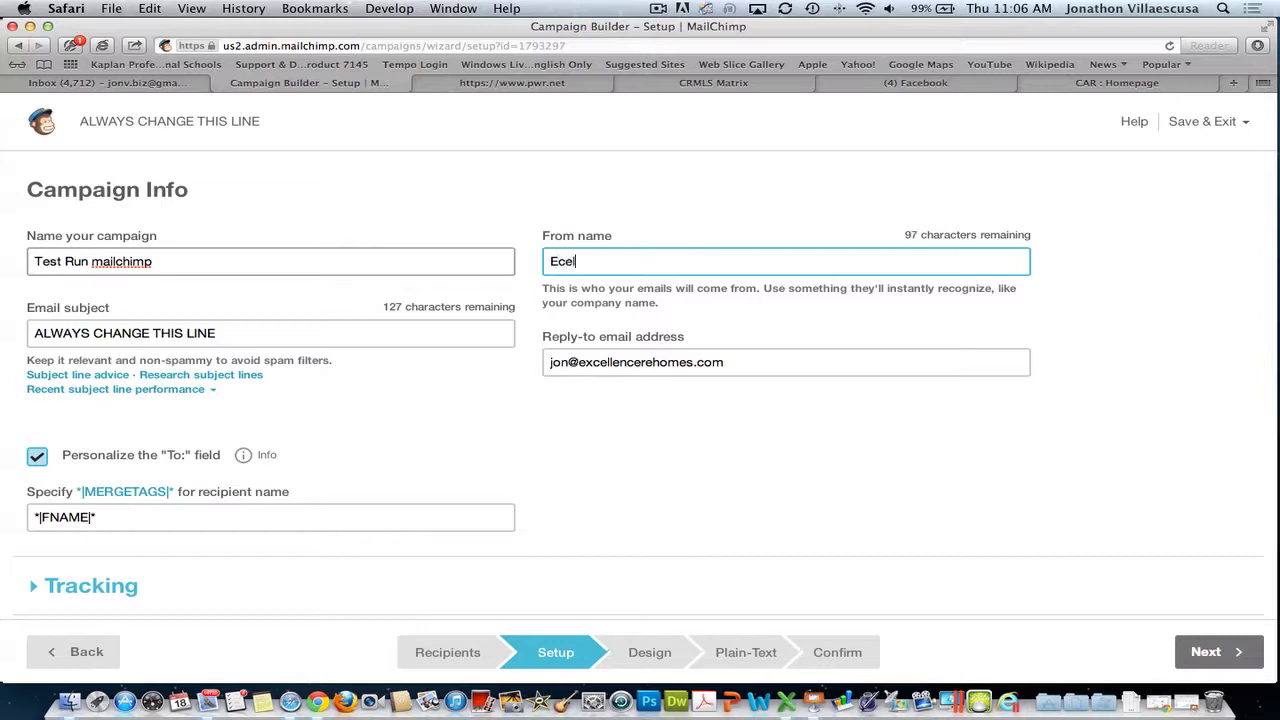
{"action": "type", "text": "en"}
{"action": "key", "text": "BackSpace"}
{"action": "key", "text": "BackSpace"}
{"action": "key", "text": "BackSpace"}
{"action": "key", "text": "BackSpace"}
{"action": "key", "text": "BackSpace"}
{"action": "type", "text": "Xc"}
{"action": "key", "text": "BackSpace"}
{"action": "key", "text": "BackSpace"}
{"action": "type", "text": "xcellence Real Est"}
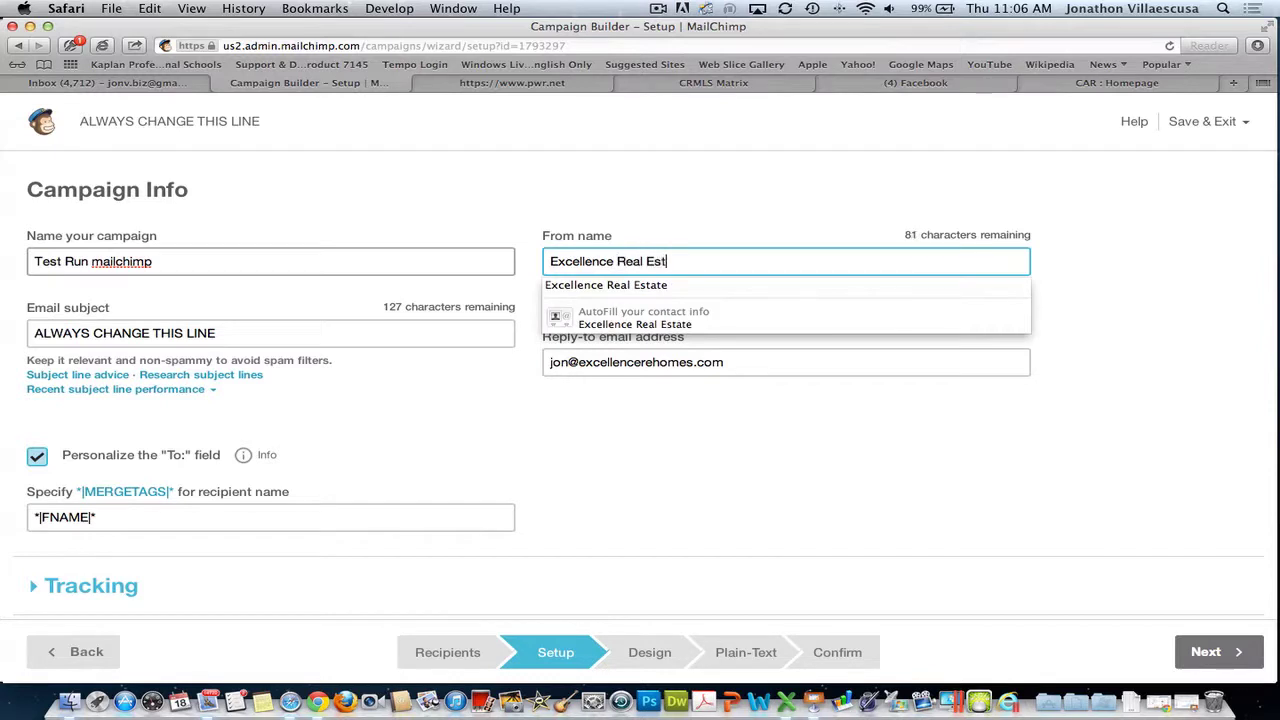
{"action": "type", "text": "ate"}
- Replace the placeholder subject with 'Test Run MailChimp Marketing Session' and open the subject line researcher
{"action": "left_click", "coordinate": [288, 335]}
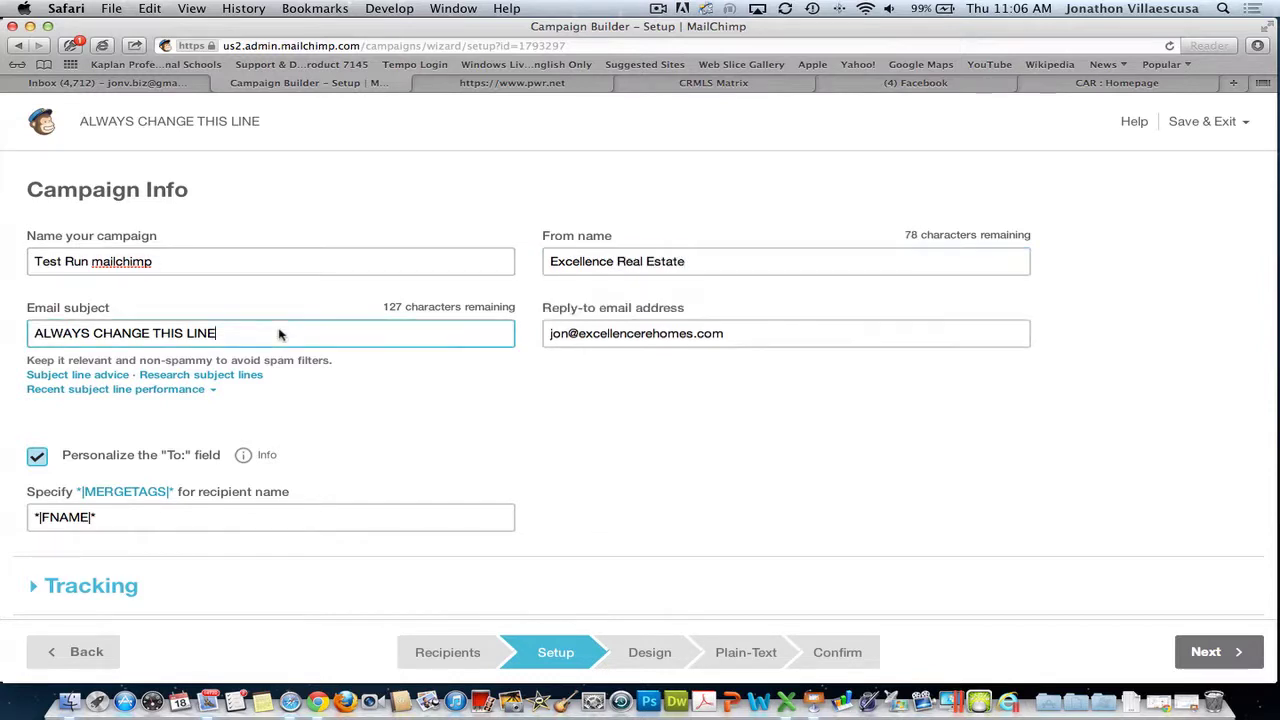
{"action": "triple_click", "coordinate": [274, 336]}
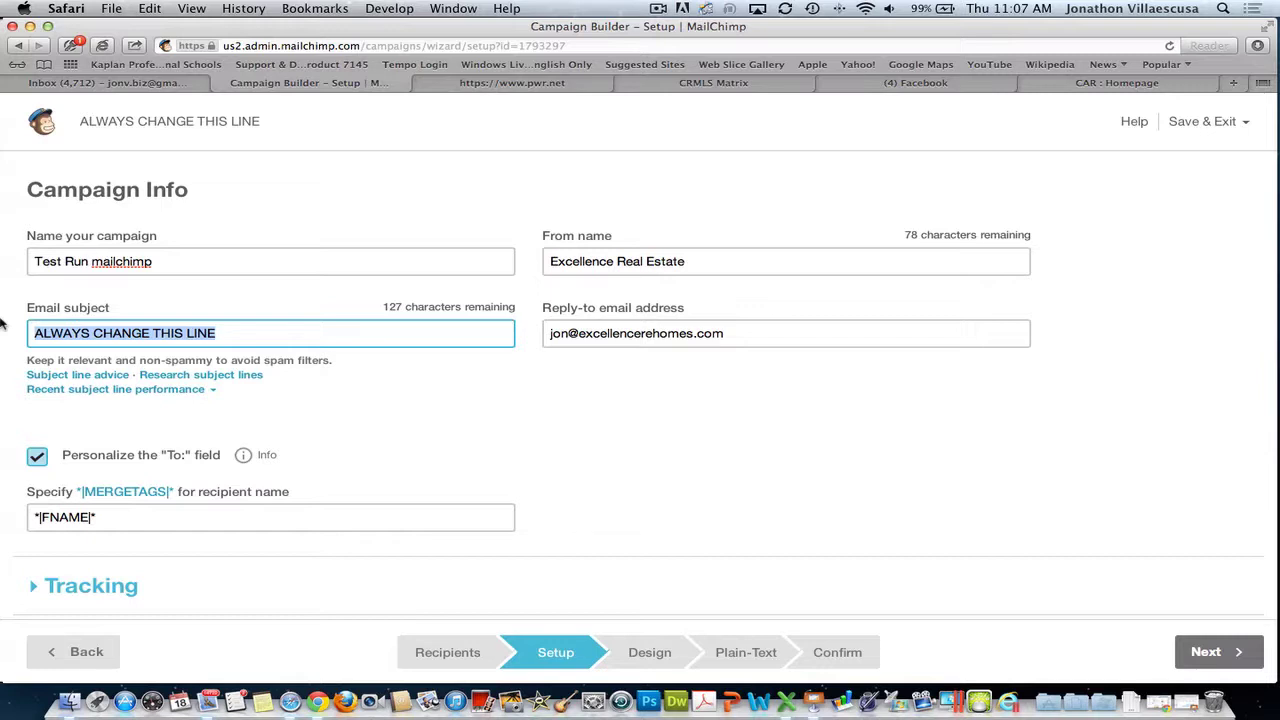
{"action": "type", "text": "Test Rung"}
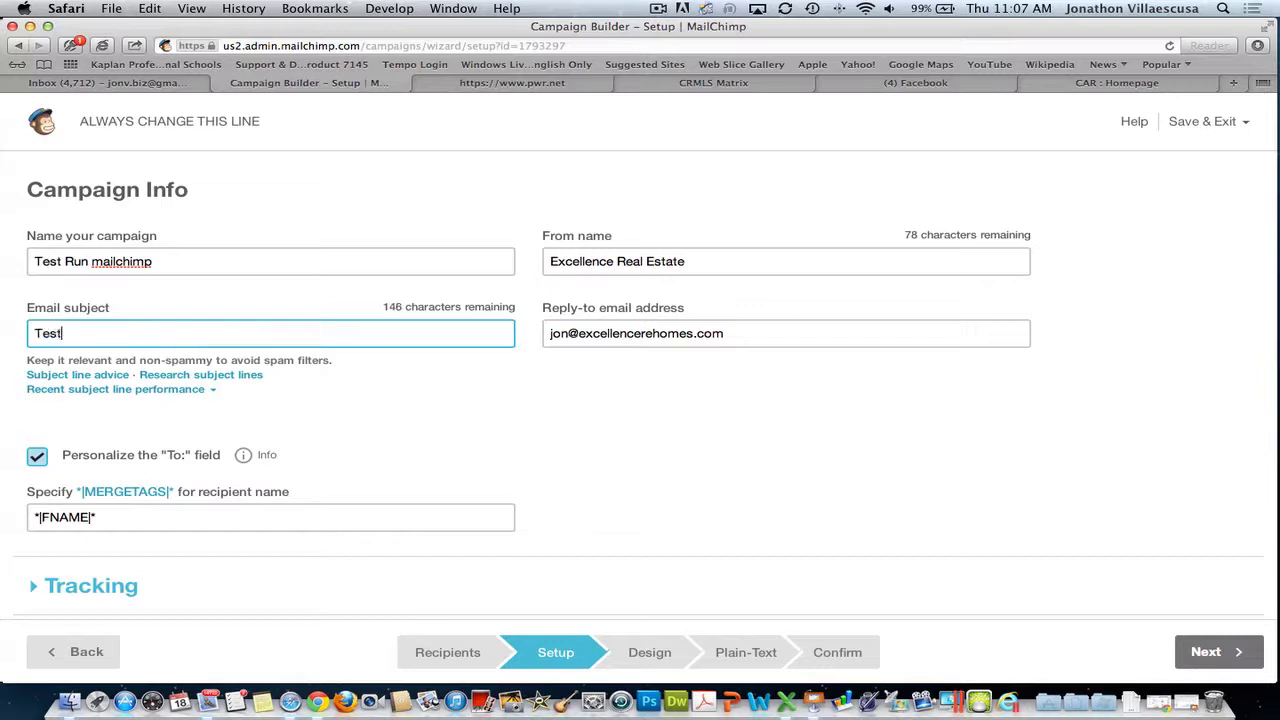
{"action": "key", "text": "BackSpace"}
{"action": "type", "text": "MailChimp M arketing"}
{"action": "key", "text": "BackSpace"}
{"action": "key", "text": "BackSpace"}
{"action": "key", "text": "BackSpace"}
{"action": "key", "text": "BackSpace"}
{"action": "key", "text": "BackSpace"}
{"action": "key", "text": "BackSpace"}
{"action": "key", "text": "BackSpace"}
{"action": "key", "text": "BackSpace"}
{"action": "key", "text": "BackSpace"}
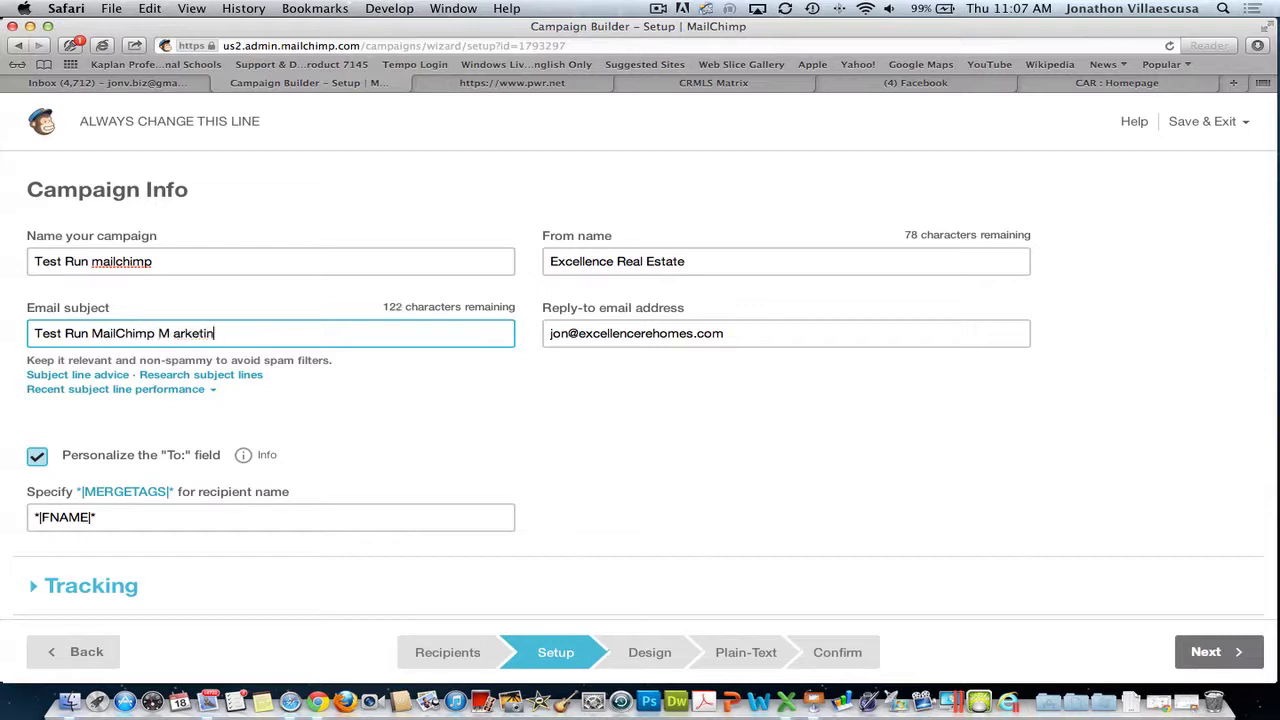
{"action": "type", "text": "arketing Session"}
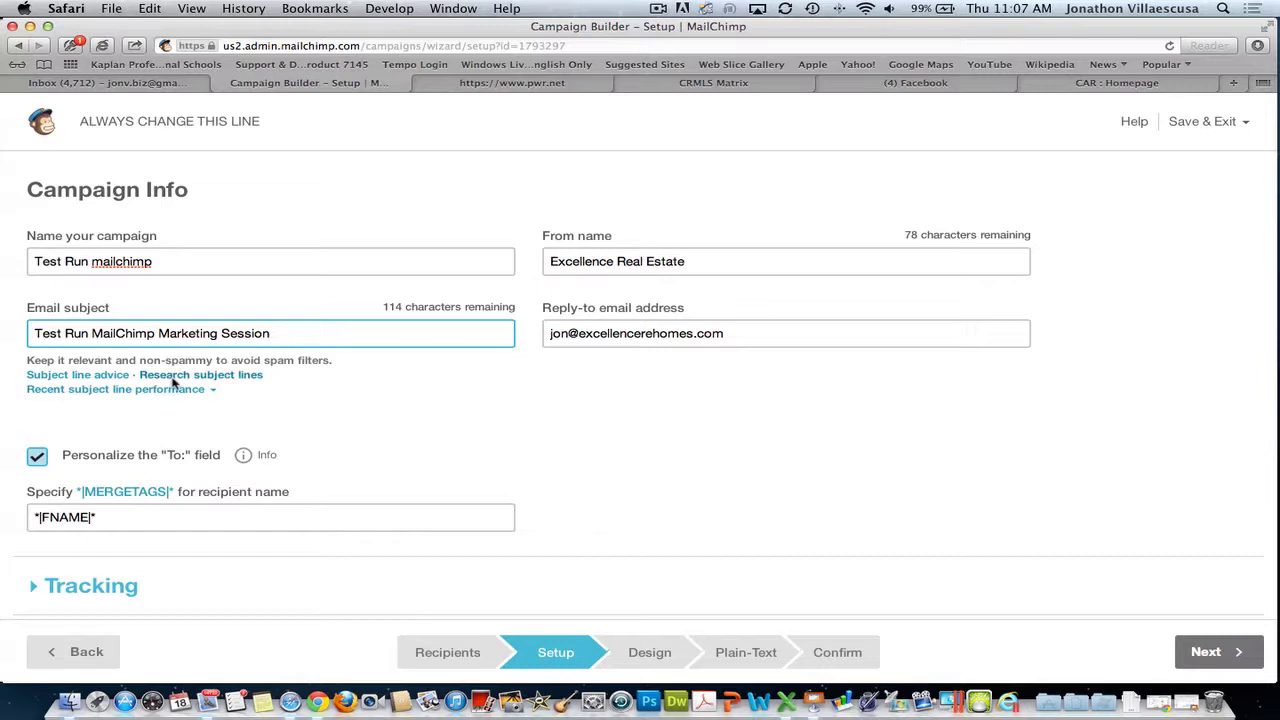
{"action": "left_click", "coordinate": [178, 375]}
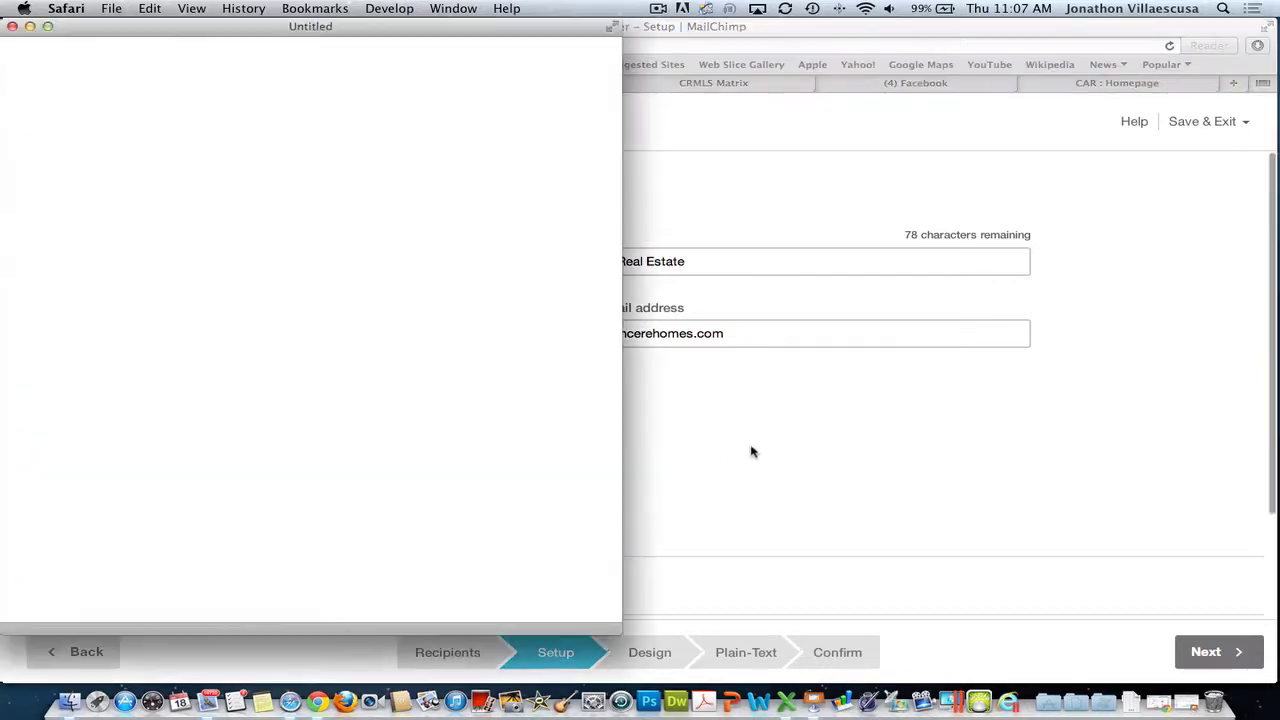
- Check how the term 'Test Run' affects open rates in the Subject Line Researcher
{"action": "left_click", "coordinate": [172, 183]}
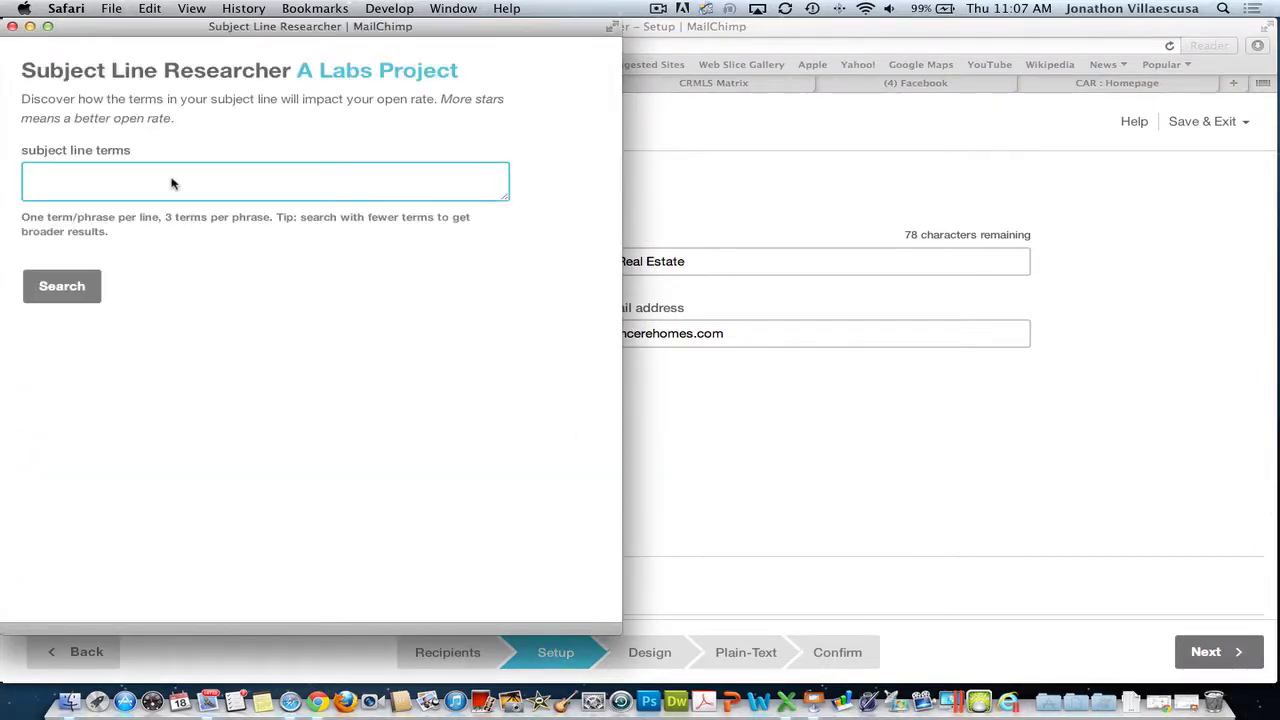
{"action": "left_click_drag", "start_coordinate": [220, 28], "coordinate": [808, 76]}
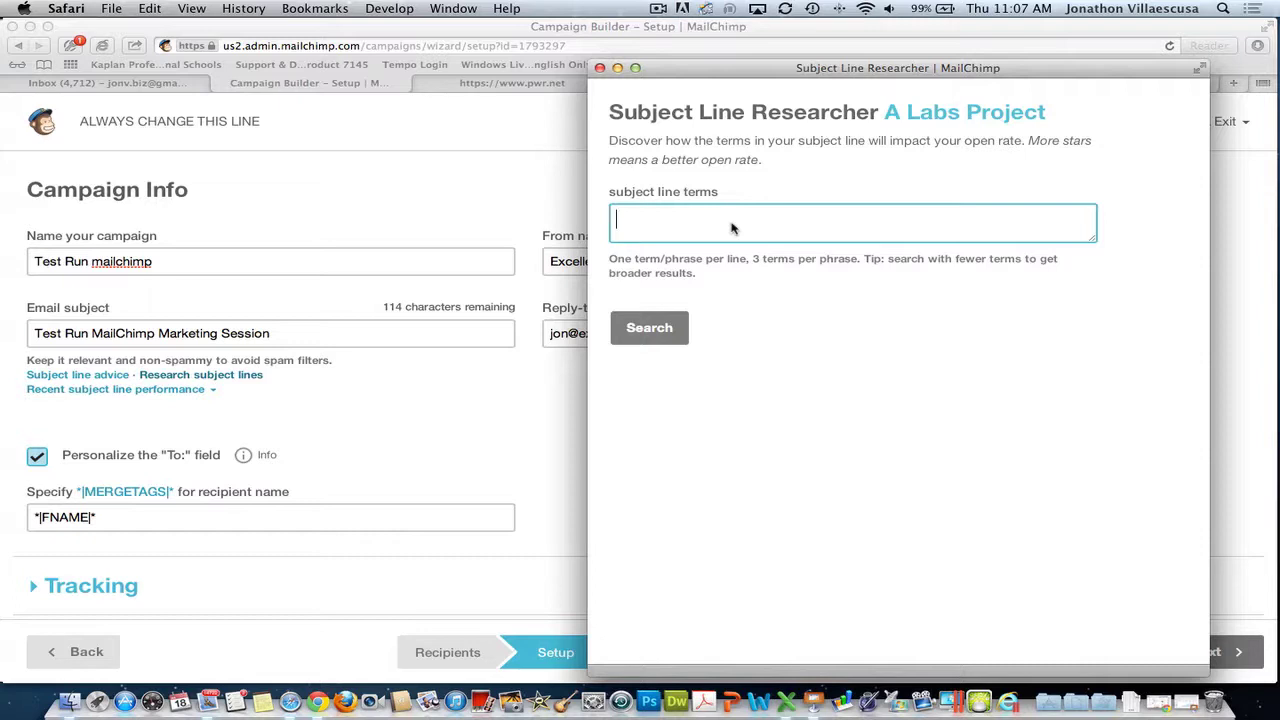
{"action": "type", "text": "Test R8n"}
{"action": "key", "text": "BackSpace"}
{"action": "key", "text": "BackSpace"}
{"action": "type", "text": "un"}
{"action": "left_click", "coordinate": [673, 331]}
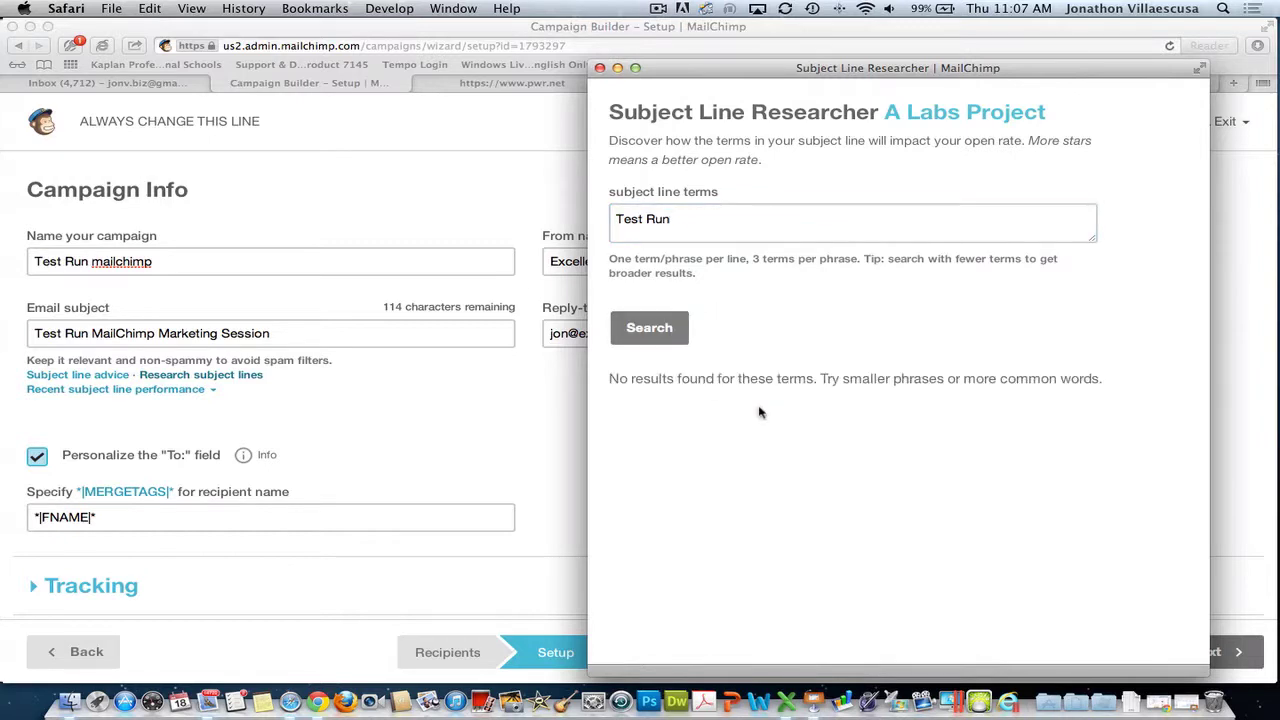
- Search 'Marketing Session' for its open-rate effect, then close the researcher
{"action": "triple_click", "coordinate": [633, 220]}
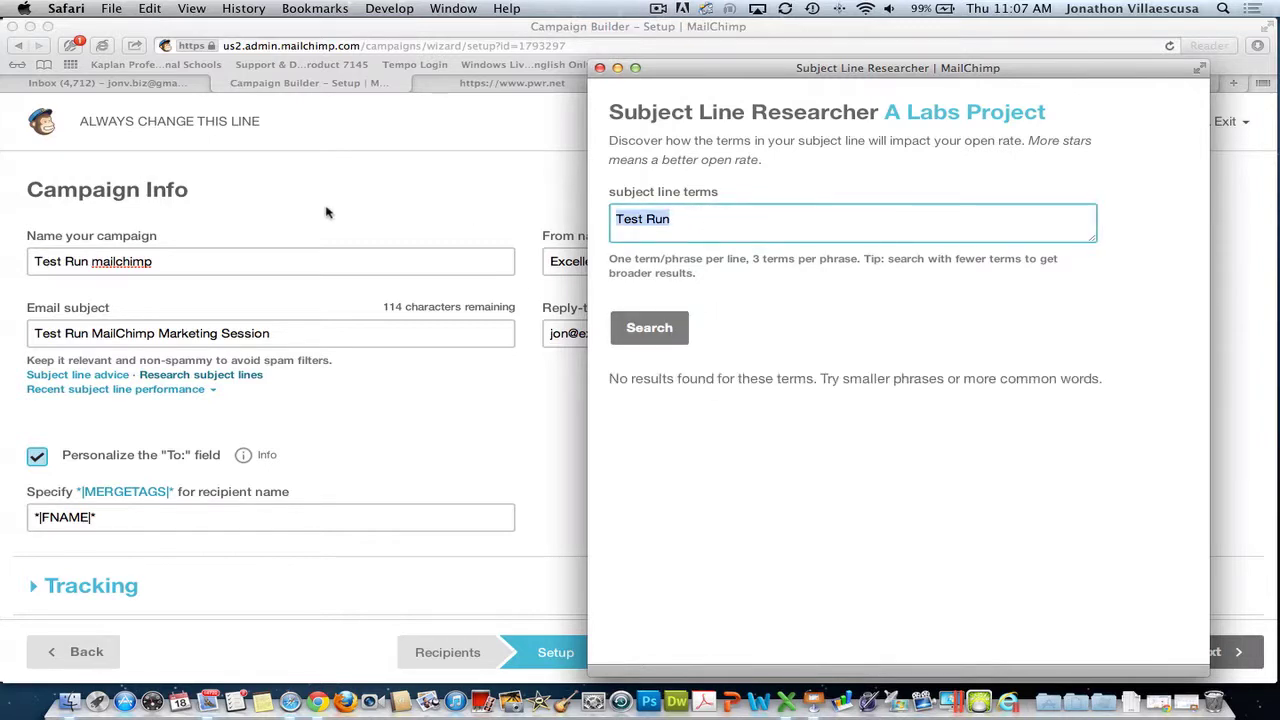
{"action": "type", "text": "Ma"}
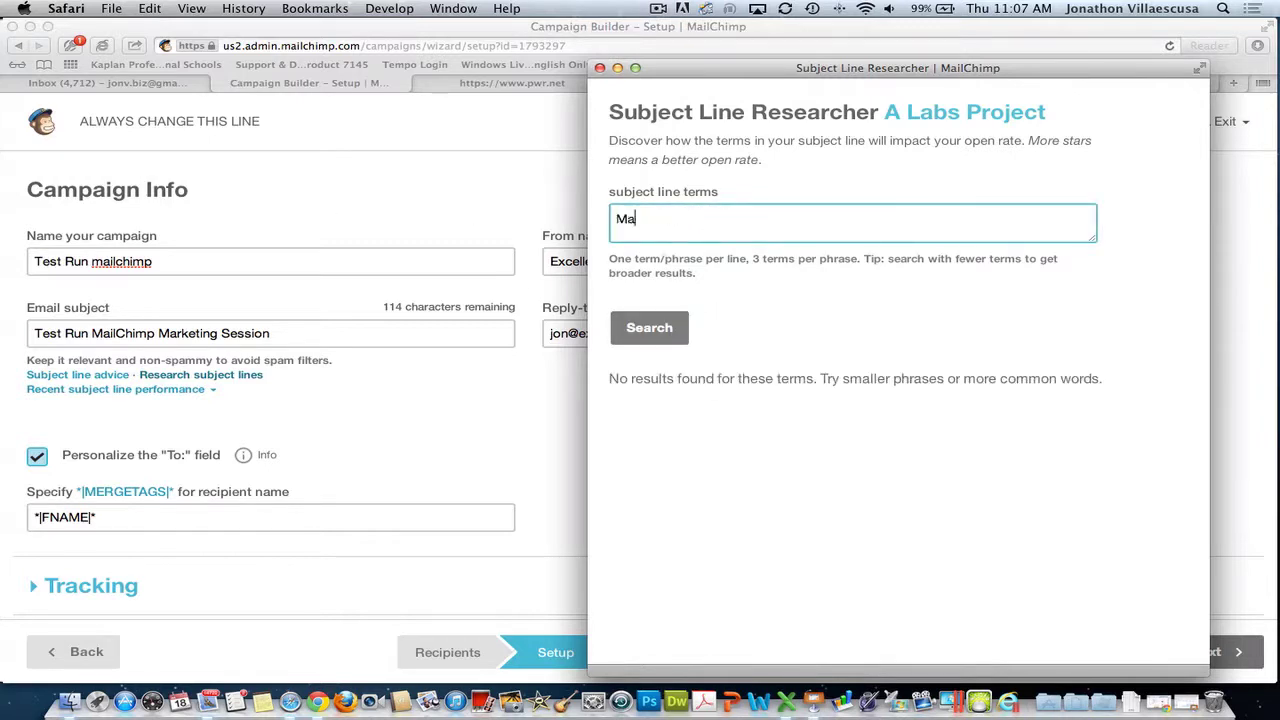
{"action": "type", "text": "rketing Session"}
{"action": "left_click", "coordinate": [638, 329]}
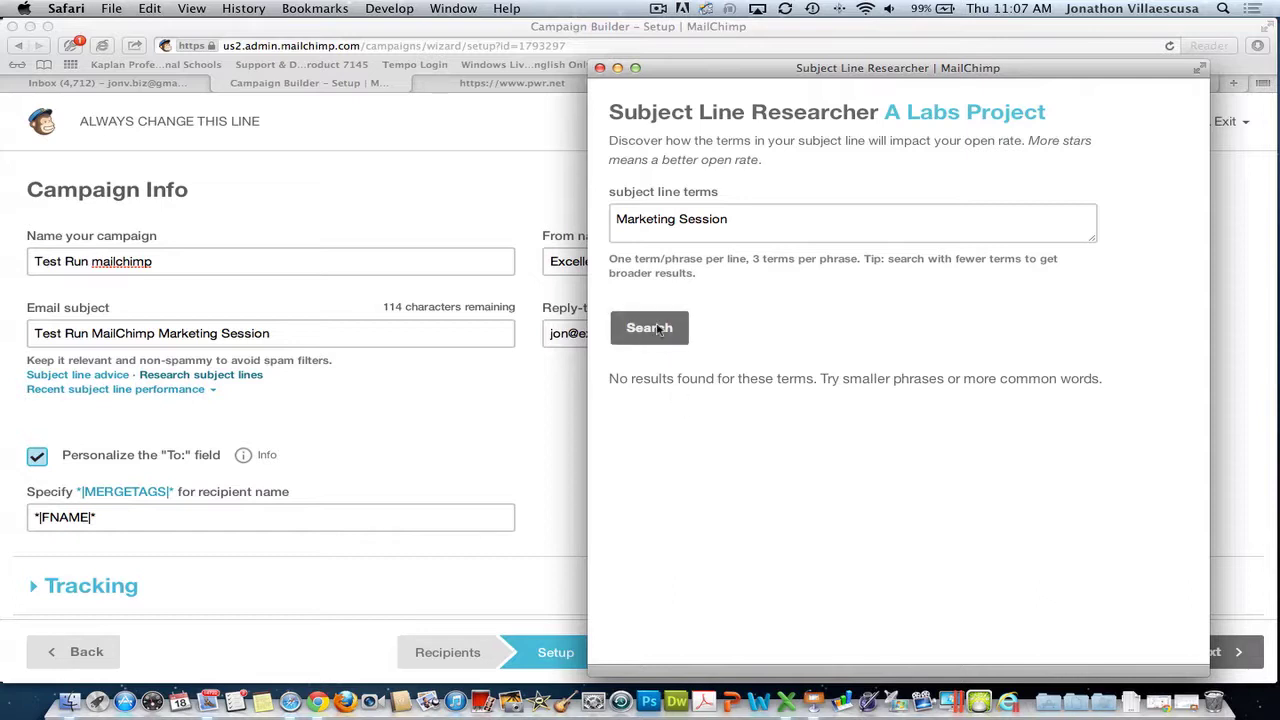
{"action": "left_click", "coordinate": [600, 69]}
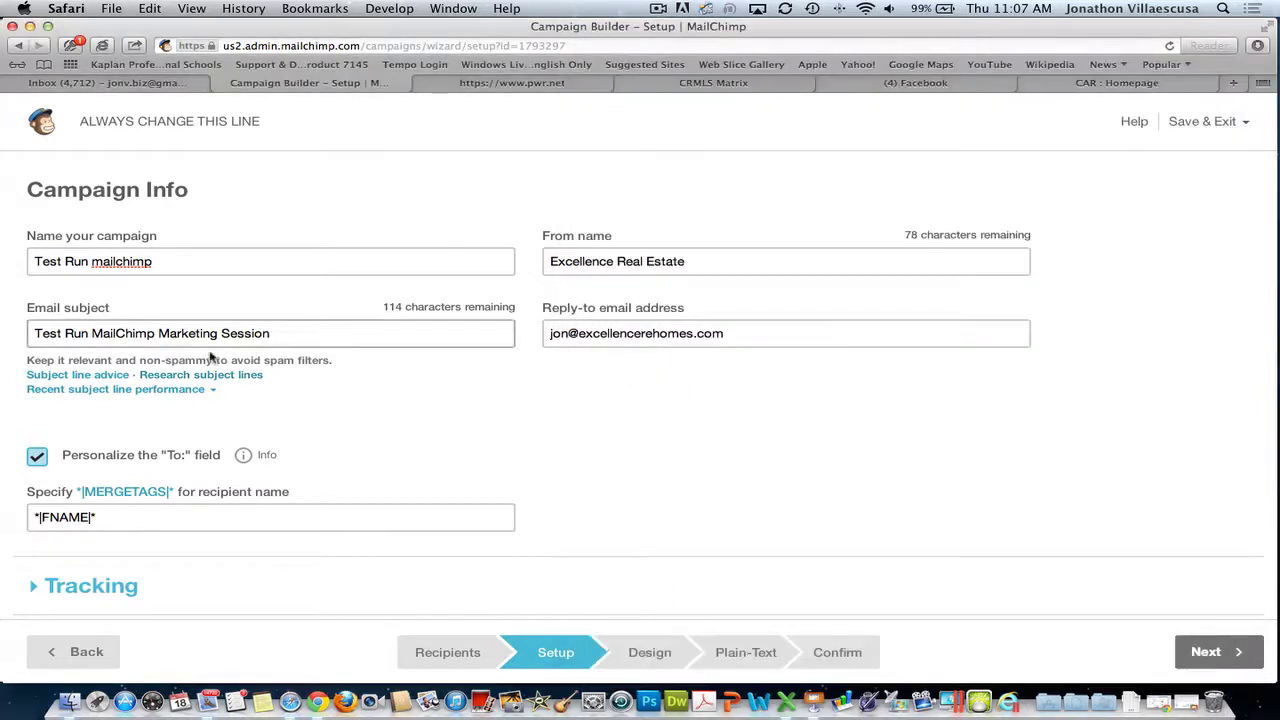
- Reopen the researcher, check 'marketing sessions', then close it and confirm
{"action": "left_click", "coordinate": [224, 376]}
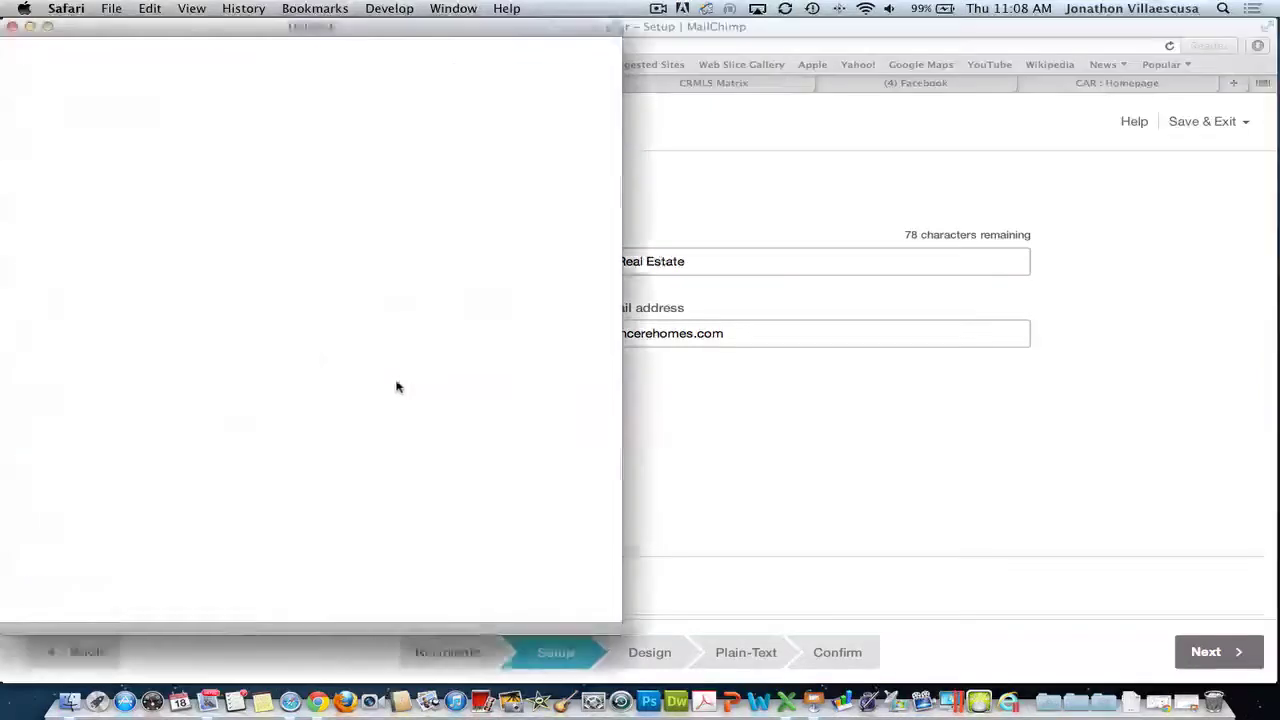
{"action": "left_click_drag", "start_coordinate": [270, 37], "coordinate": [792, 65]}
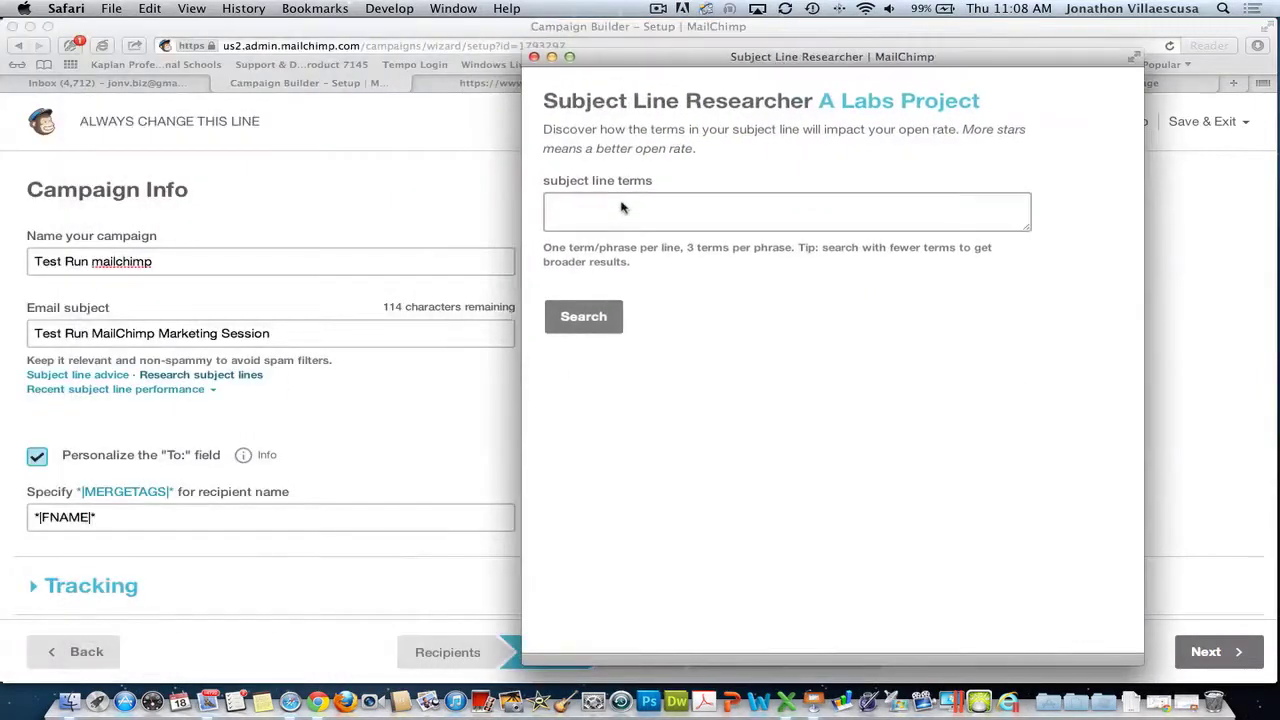
{"action": "left_click", "coordinate": [551, 207]}
{"action": "type", "text": "mark"}
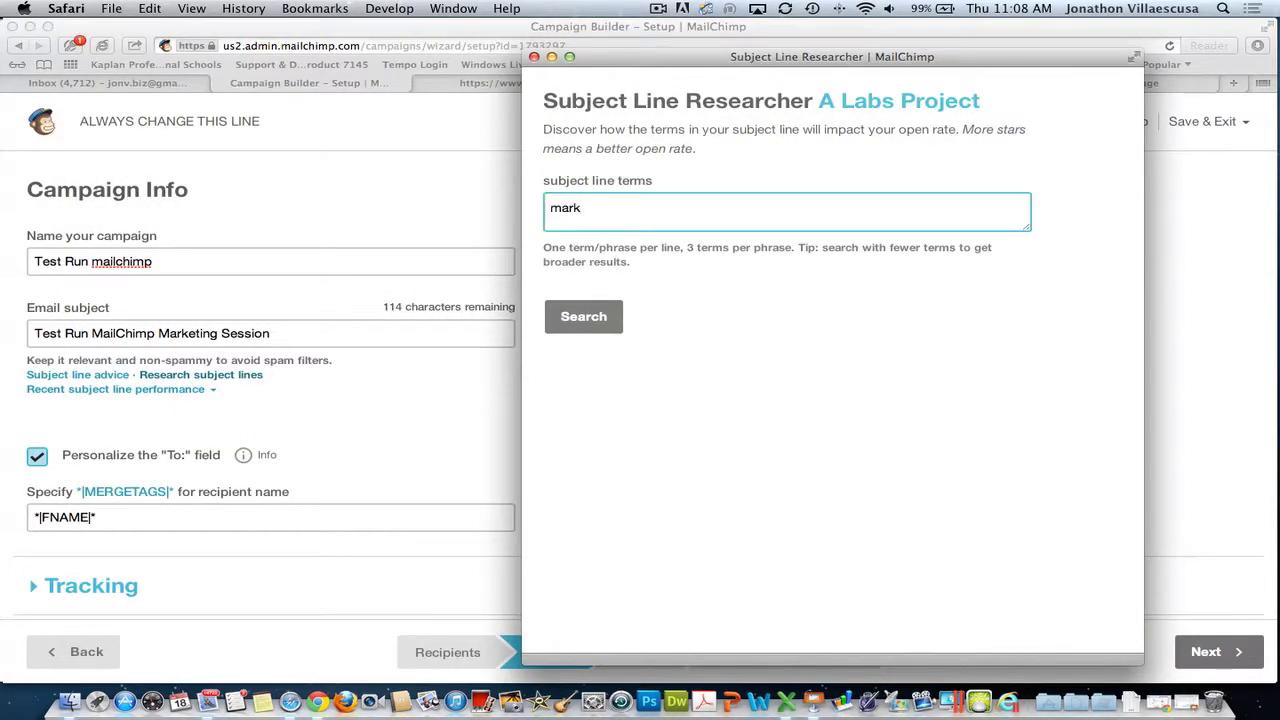
{"action": "type", "text": "eting sessions"}
{"action": "left_click", "coordinate": [585, 317]}
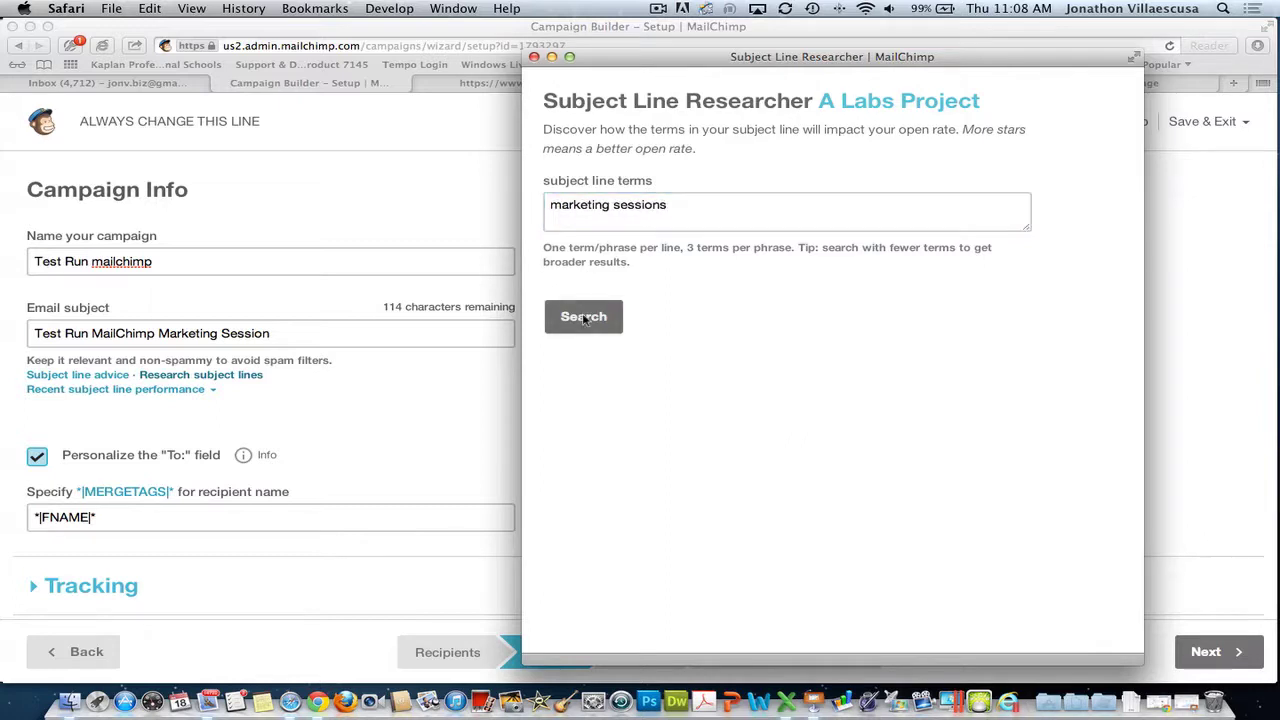
{"action": "scroll", "coordinate": [817, 429], "scroll_direction": "down", "scroll_amount": 2}
{"action": "left_click", "coordinate": [535, 57]}
{"action": "left_click", "coordinate": [966, 176]}
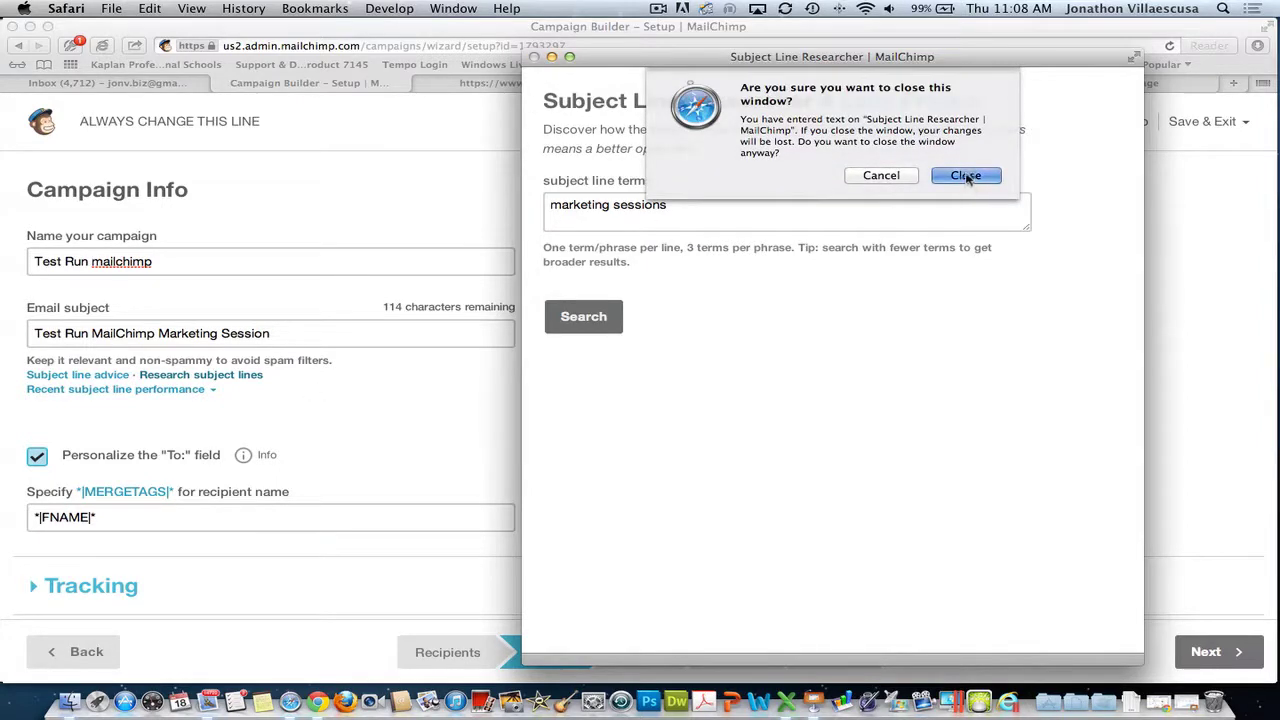
- Open the Subject Line Researcher and search 'marketing sessions', then just 'marketing'
{"action": "left_click", "coordinate": [213, 377]}
{"action": "left_click_drag", "start_coordinate": [346, 36], "coordinate": [925, 45]}
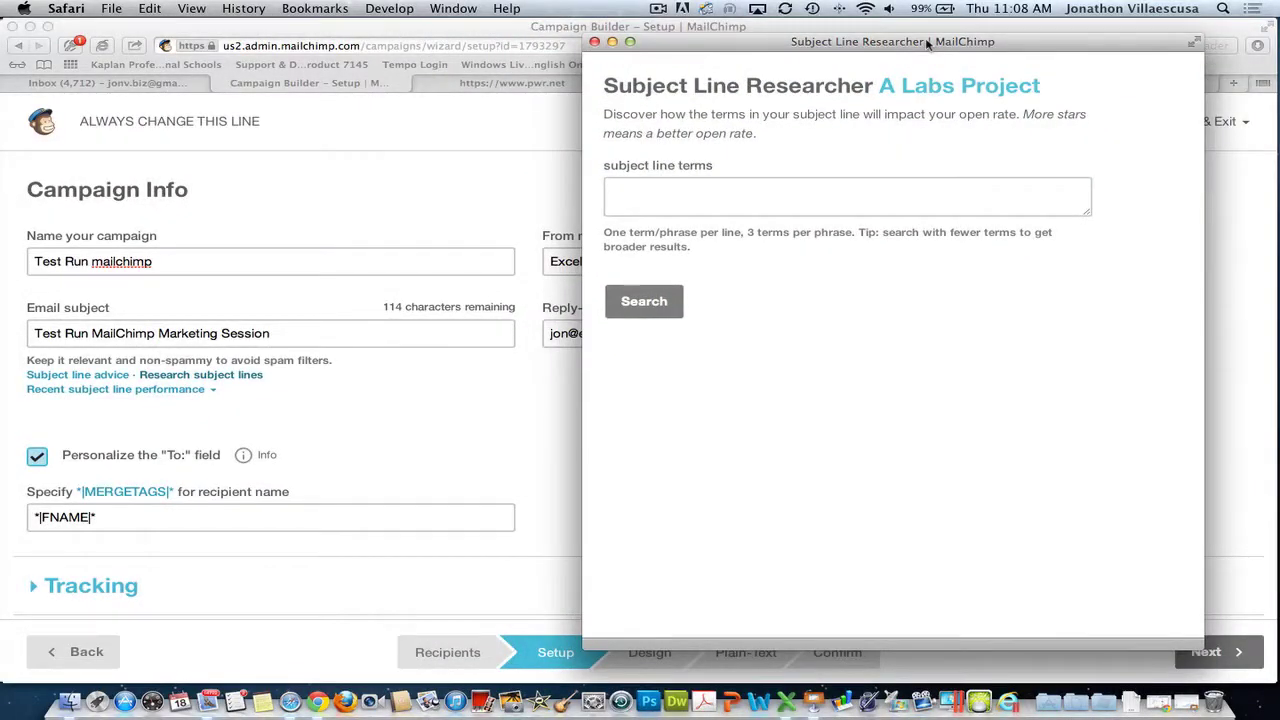
{"action": "left_click", "coordinate": [745, 210]}
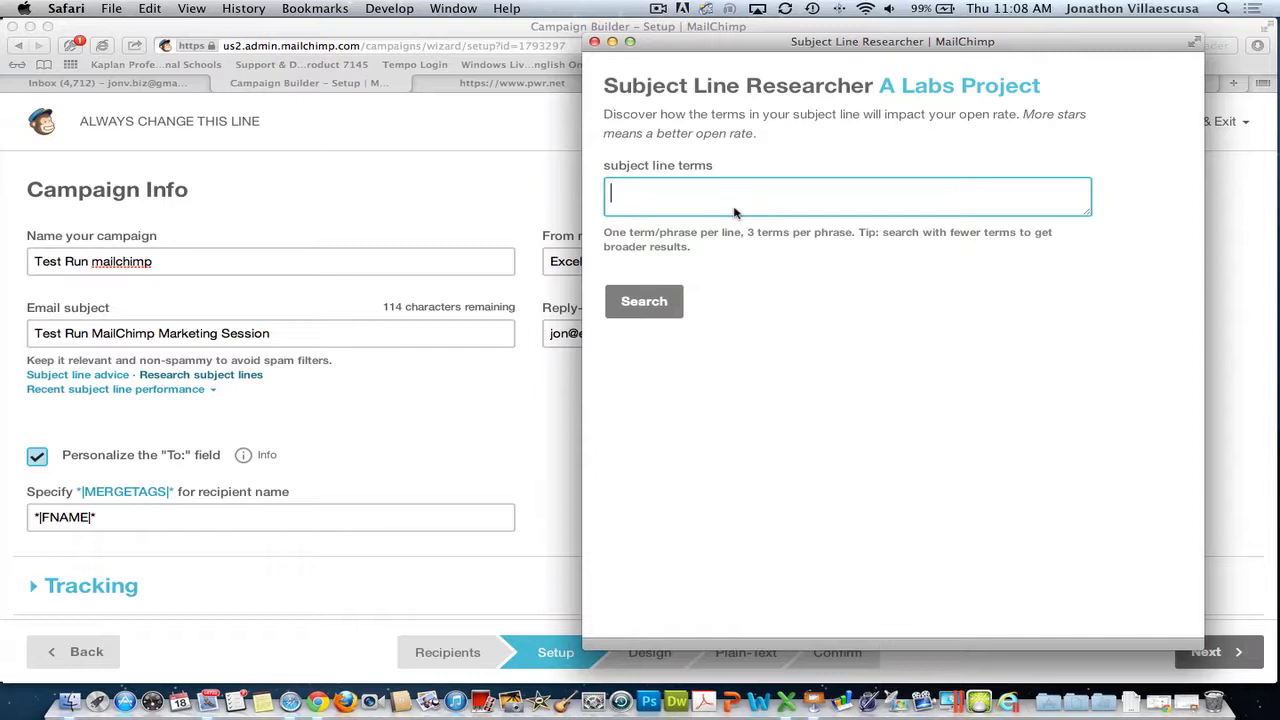
{"action": "type", "text": "marketing sessions"}
{"action": "left_click", "coordinate": [638, 307]}
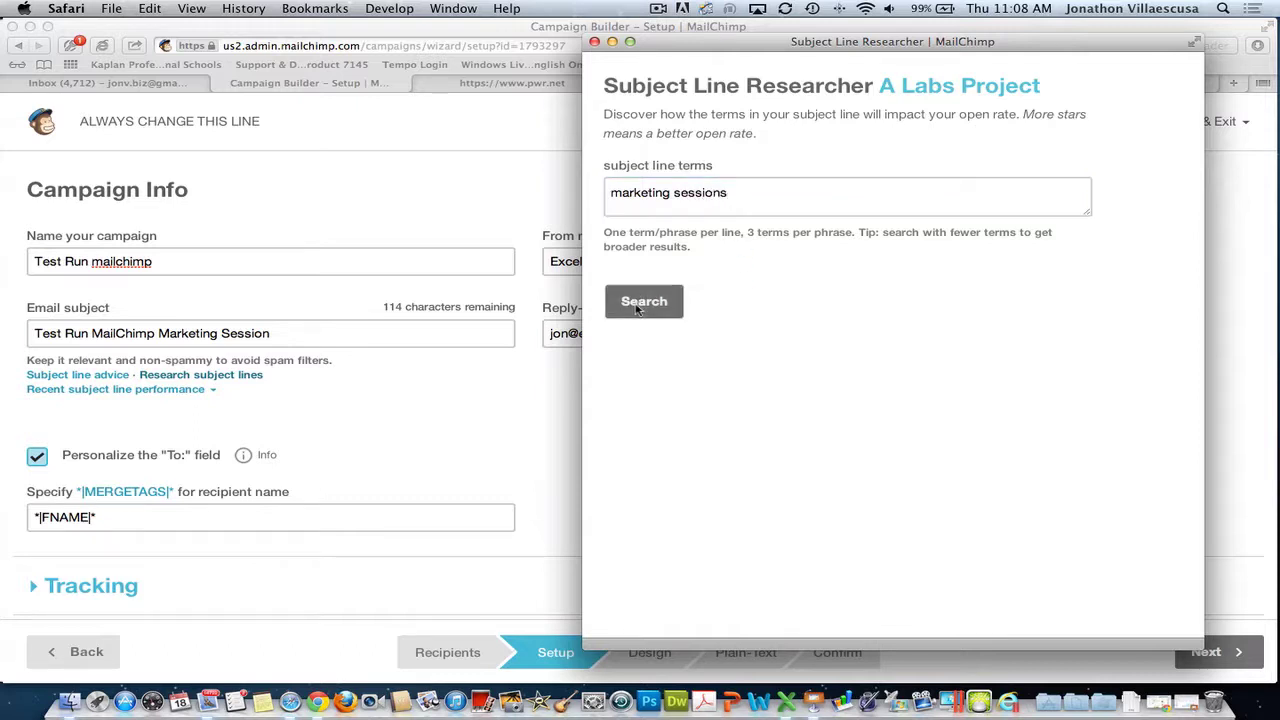
{"action": "left_click", "coordinate": [843, 206]}
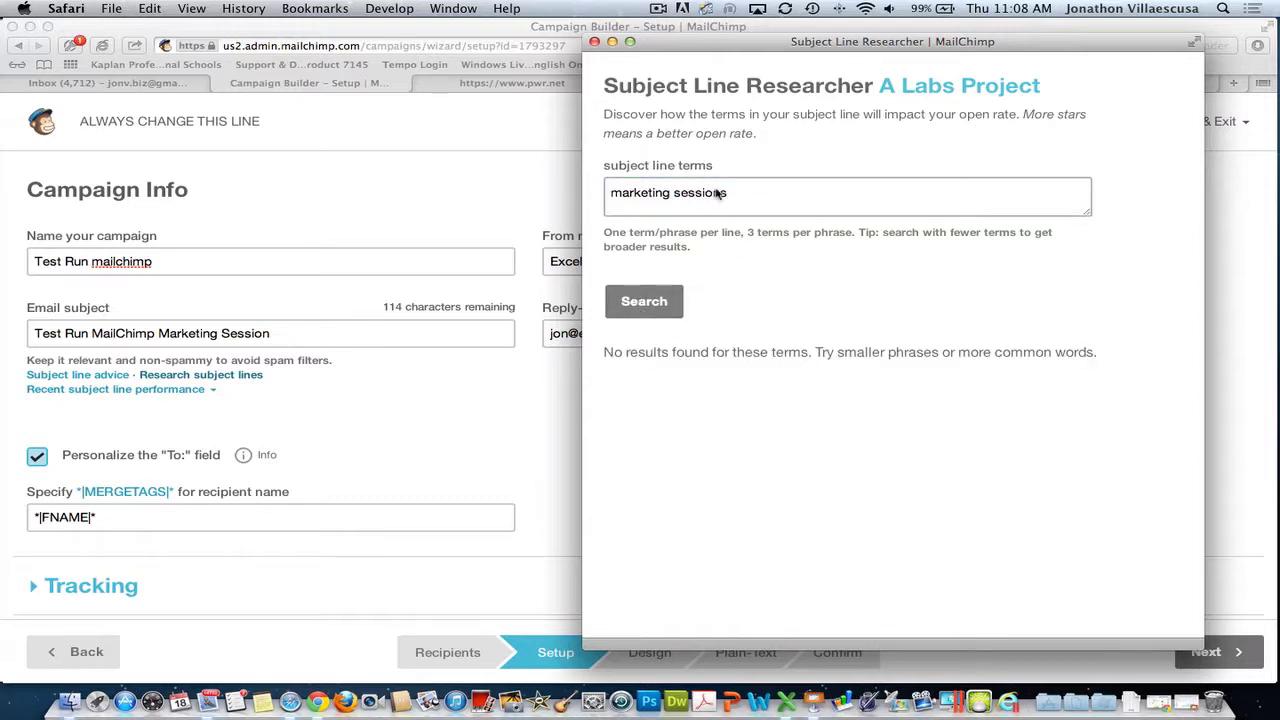
{"action": "key", "text": "BackSpace"}
{"action": "key", "text": "BackSpace"}
{"action": "key", "text": "BackSpace"}
{"action": "key", "text": "BackSpace"}
{"action": "key", "text": "BackSpace"}
{"action": "key", "text": "BackSpace"}
{"action": "key", "text": "BackSpace"}
{"action": "key", "text": "BackSpace"}
{"action": "key", "text": "BackSpace"}
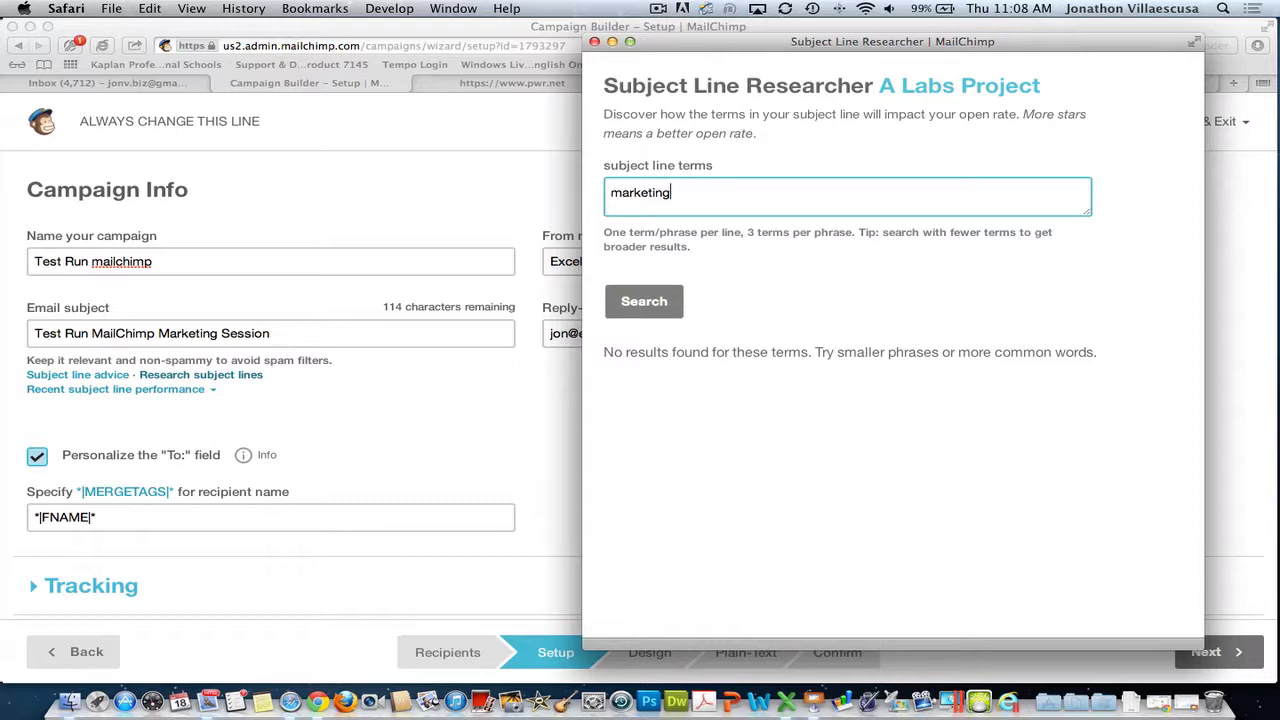
{"action": "left_click", "coordinate": [632, 308]}
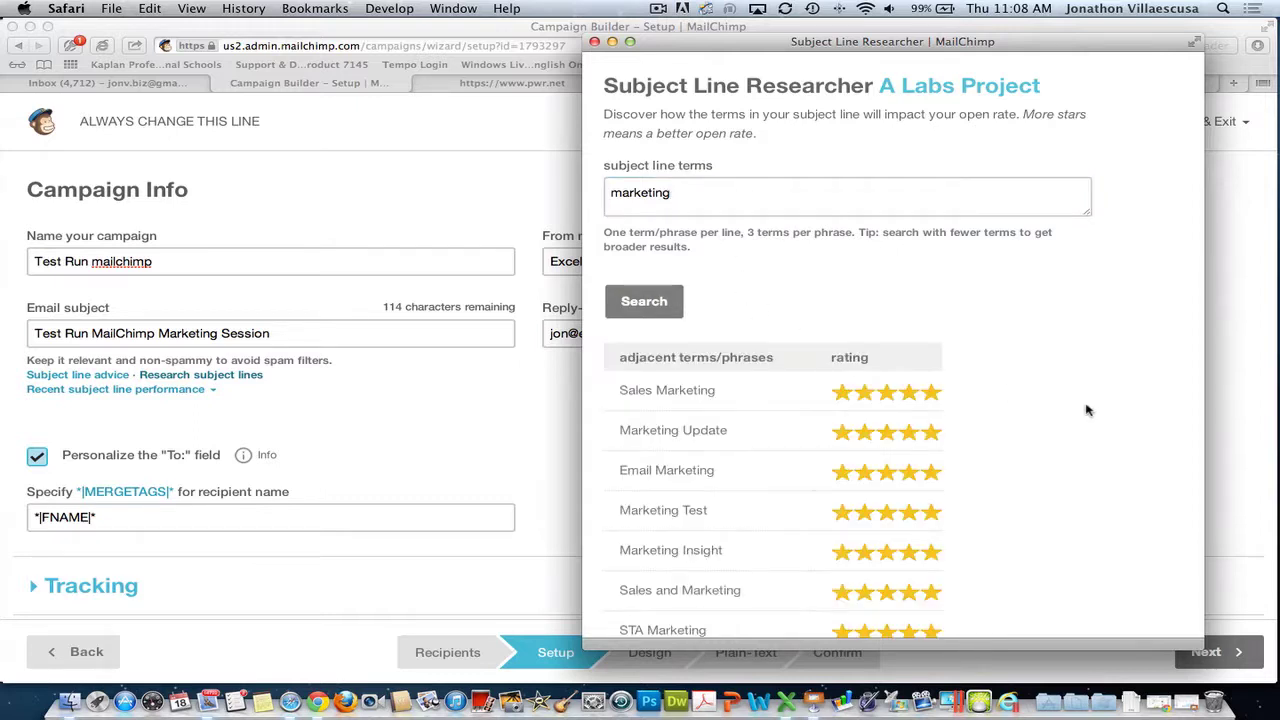
- Browse the star-rated 'marketing' phrases and copy 'Marketing Test'
{"action": "scroll", "coordinate": [978, 367], "scroll_direction": "down", "scroll_amount": 3}
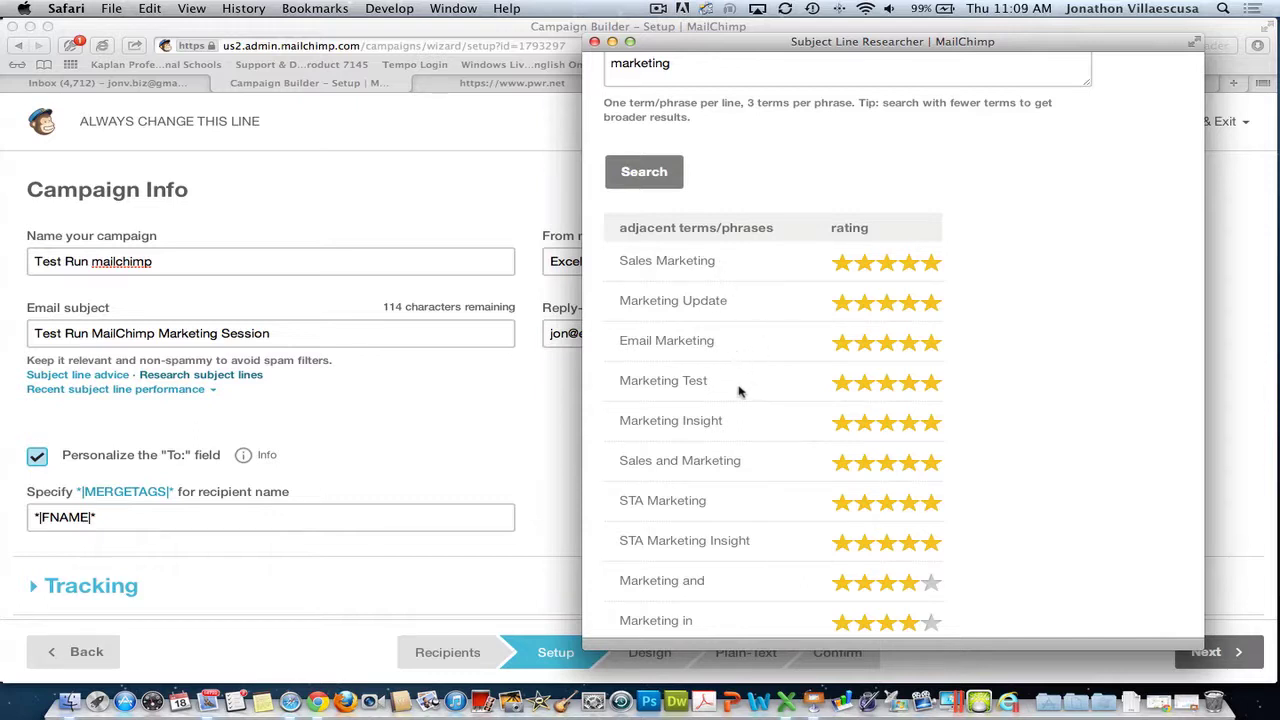
{"action": "scroll", "coordinate": [728, 392], "scroll_direction": "down", "scroll_amount": 2}
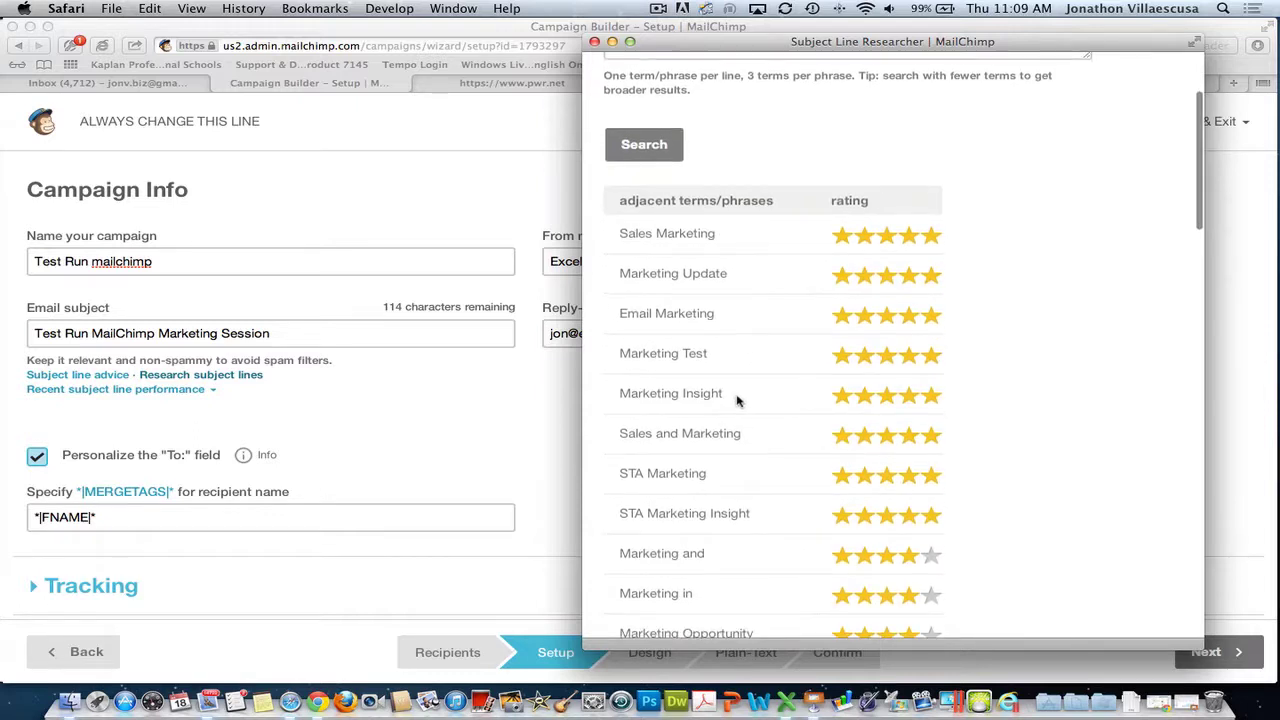
{"action": "scroll", "coordinate": [739, 401], "scroll_direction": "down", "scroll_amount": 10}
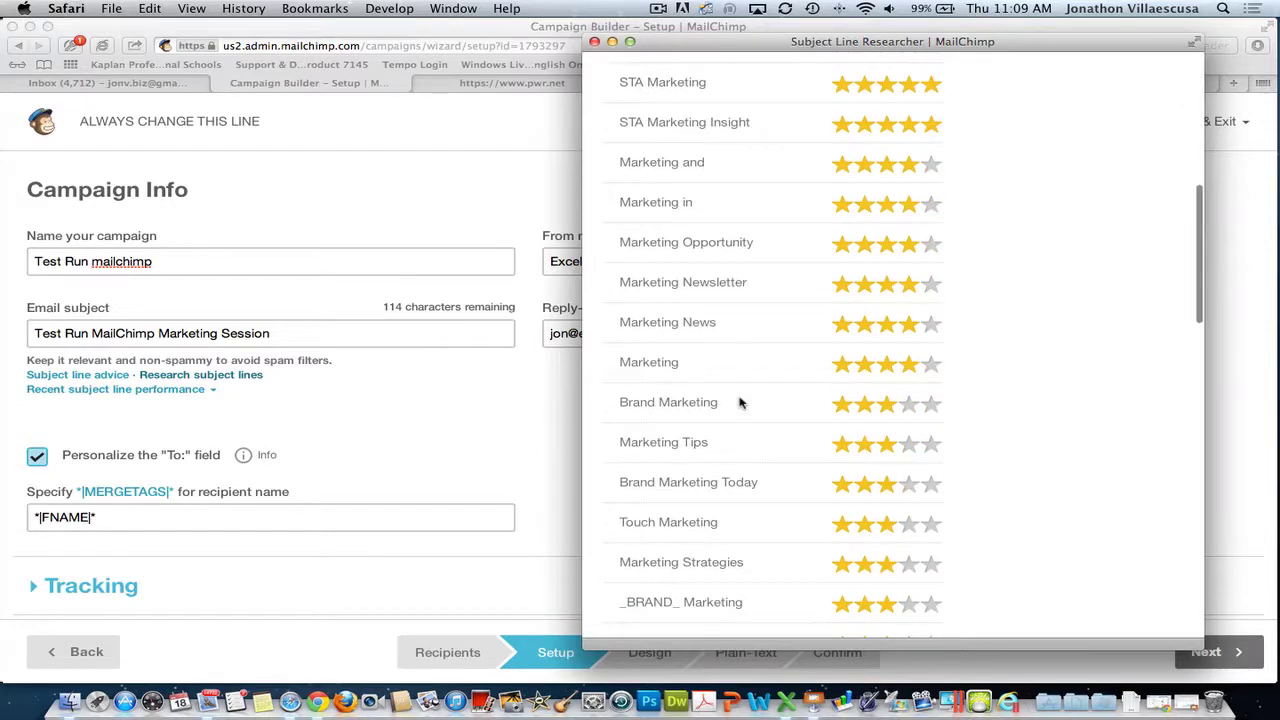
{"action": "scroll", "coordinate": [740, 402], "scroll_direction": "down", "scroll_amount": 15}
{"action": "scroll", "coordinate": [740, 402], "scroll_direction": "up", "scroll_amount": 5}
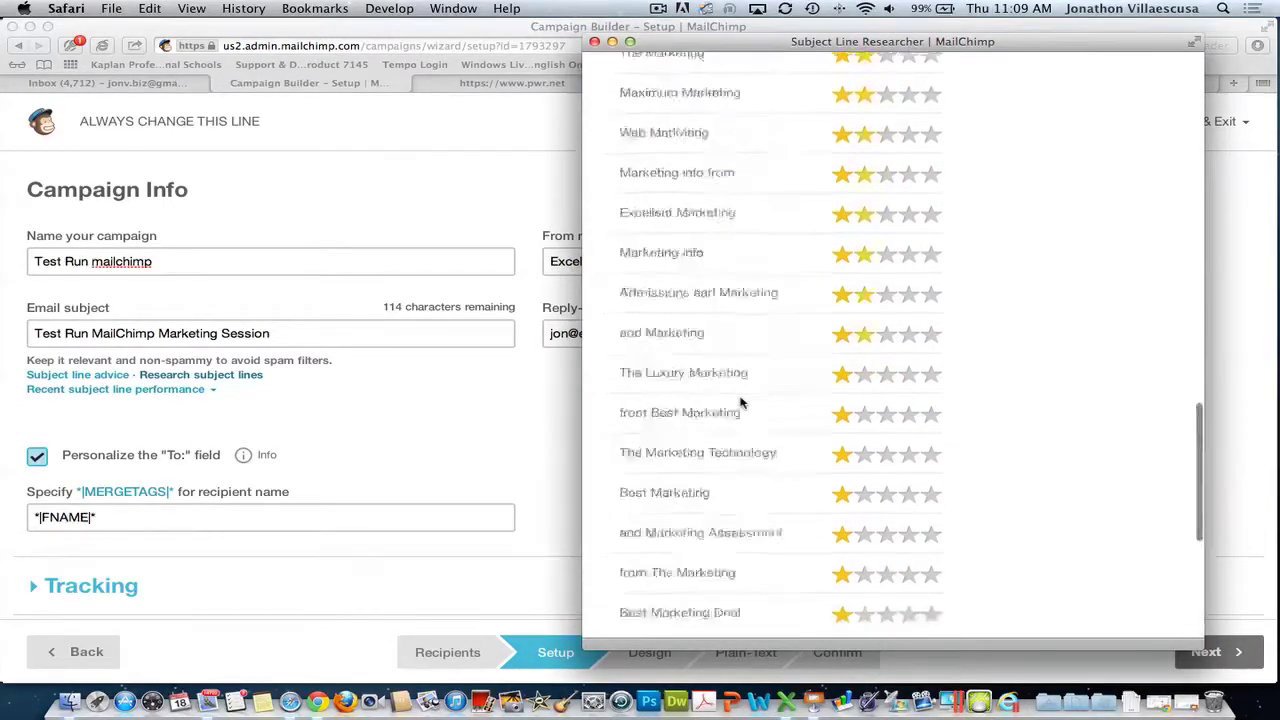
{"action": "scroll", "coordinate": [740, 402], "scroll_direction": "up", "scroll_amount": 20}
{"action": "scroll", "coordinate": [951, 491], "scroll_direction": "down", "scroll_amount": 3}
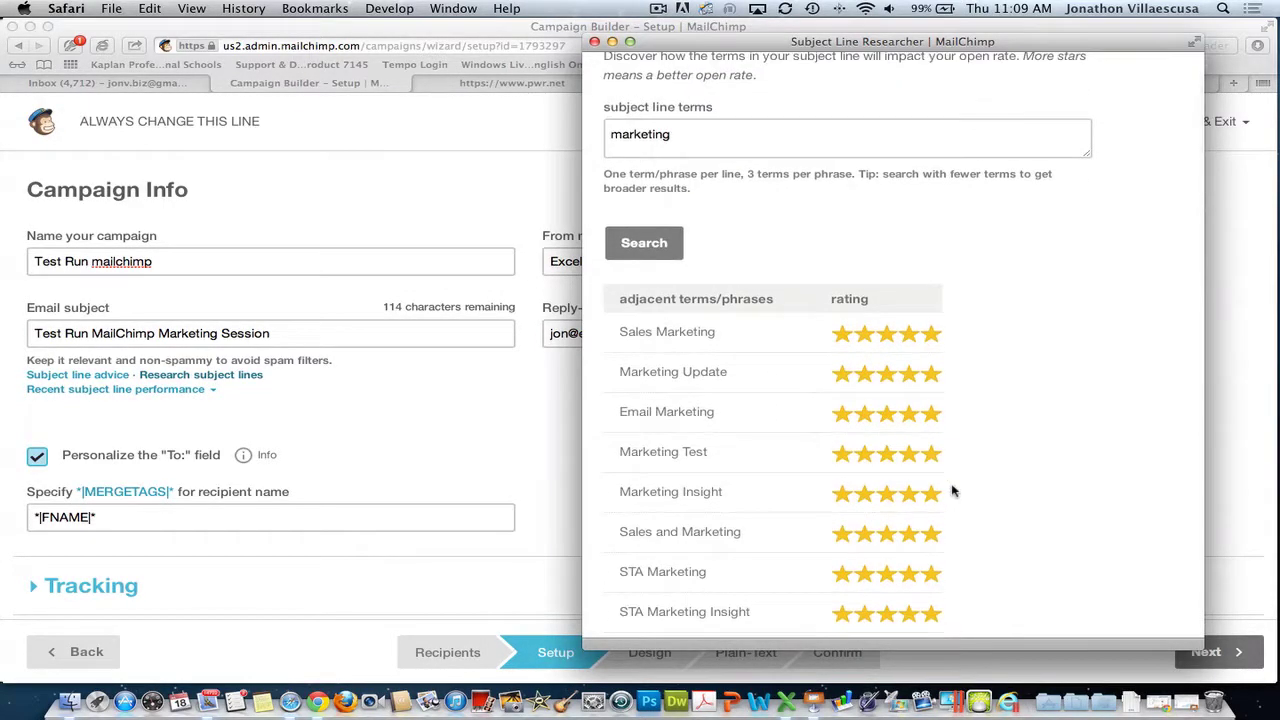
{"action": "scroll", "coordinate": [951, 491], "scroll_direction": "down", "scroll_amount": 3}
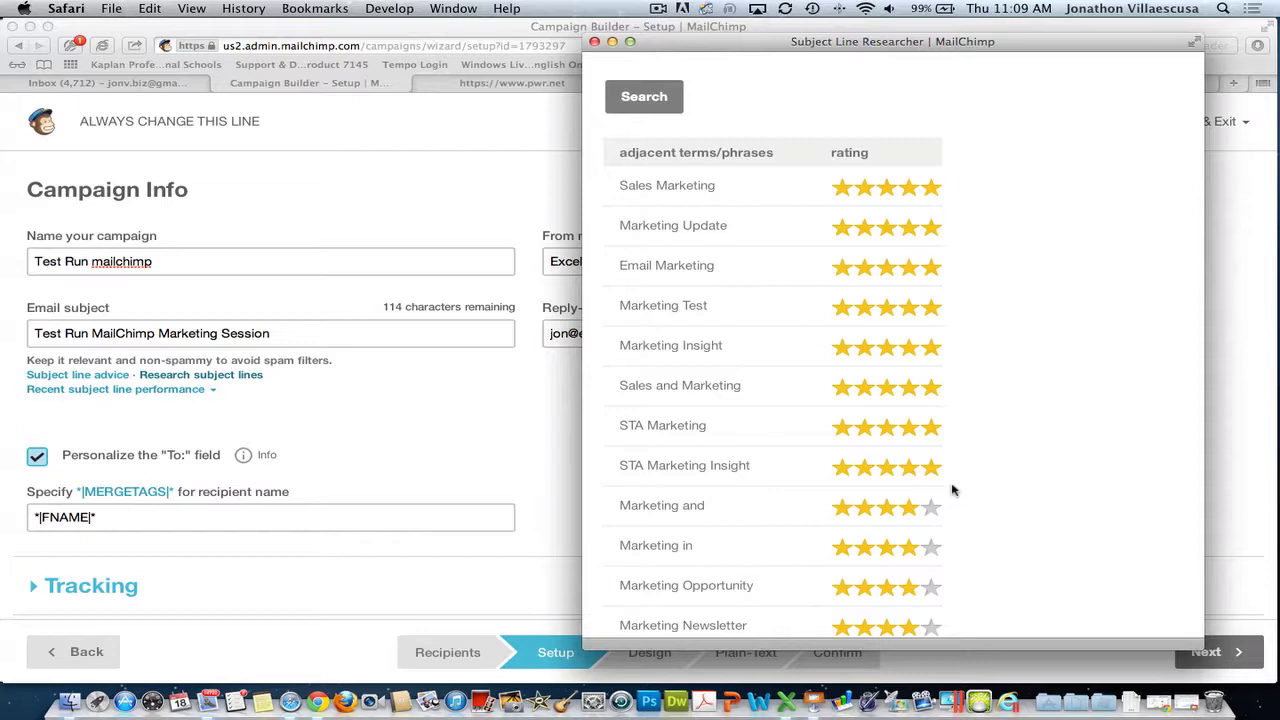
{"action": "scroll", "coordinate": [955, 485], "scroll_direction": "down", "scroll_amount": 5}
{"action": "scroll", "coordinate": [800, 330], "scroll_direction": "up", "scroll_amount": 10}
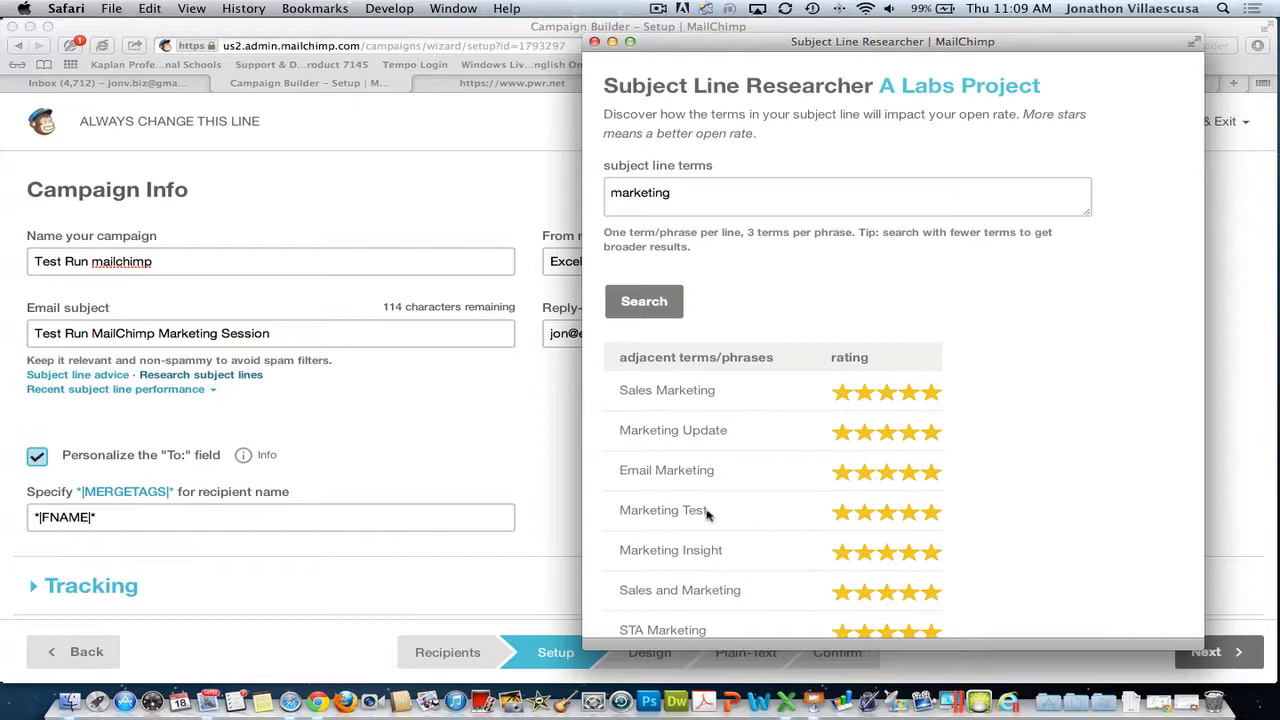
{"action": "left_click_drag", "start_coordinate": [707, 513], "coordinate": [622, 507]}
{"action": "key", "text": "super+c"}
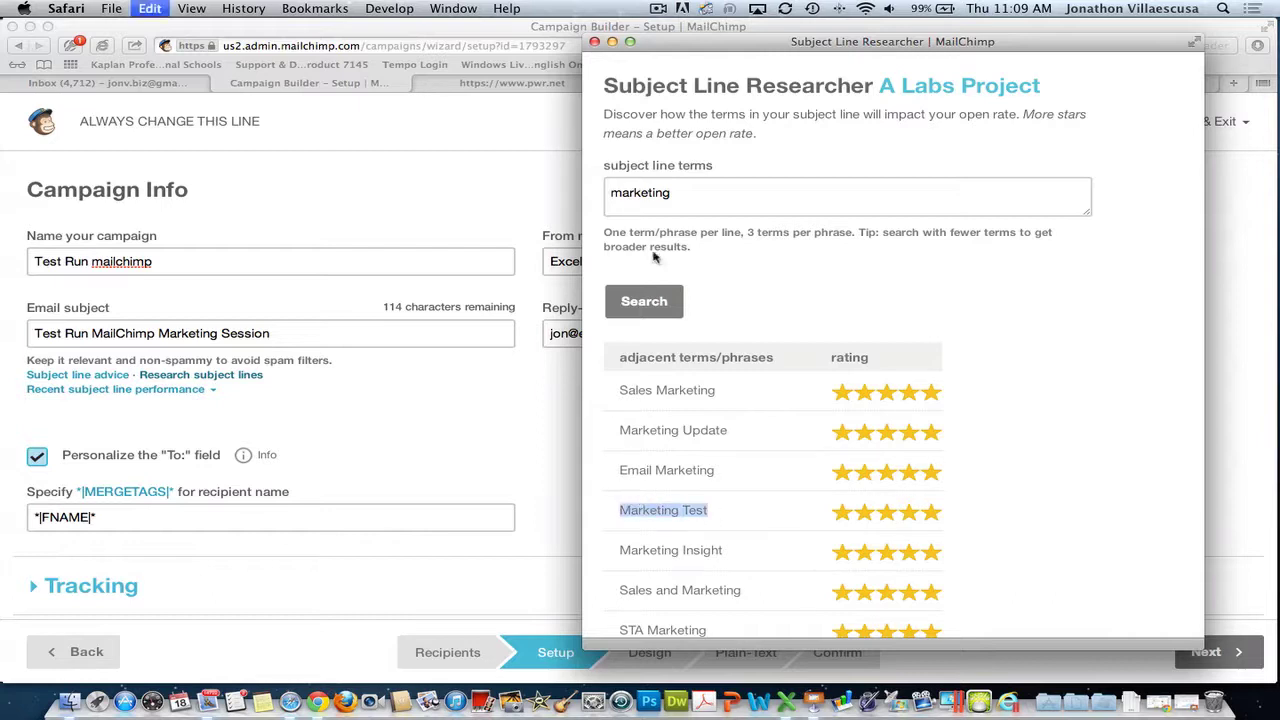
- Replace 'Marketing Session' in the email subject so it reads 'Test Run MailChimp Marketing Test'
{"action": "left_click", "coordinate": [594, 41]}
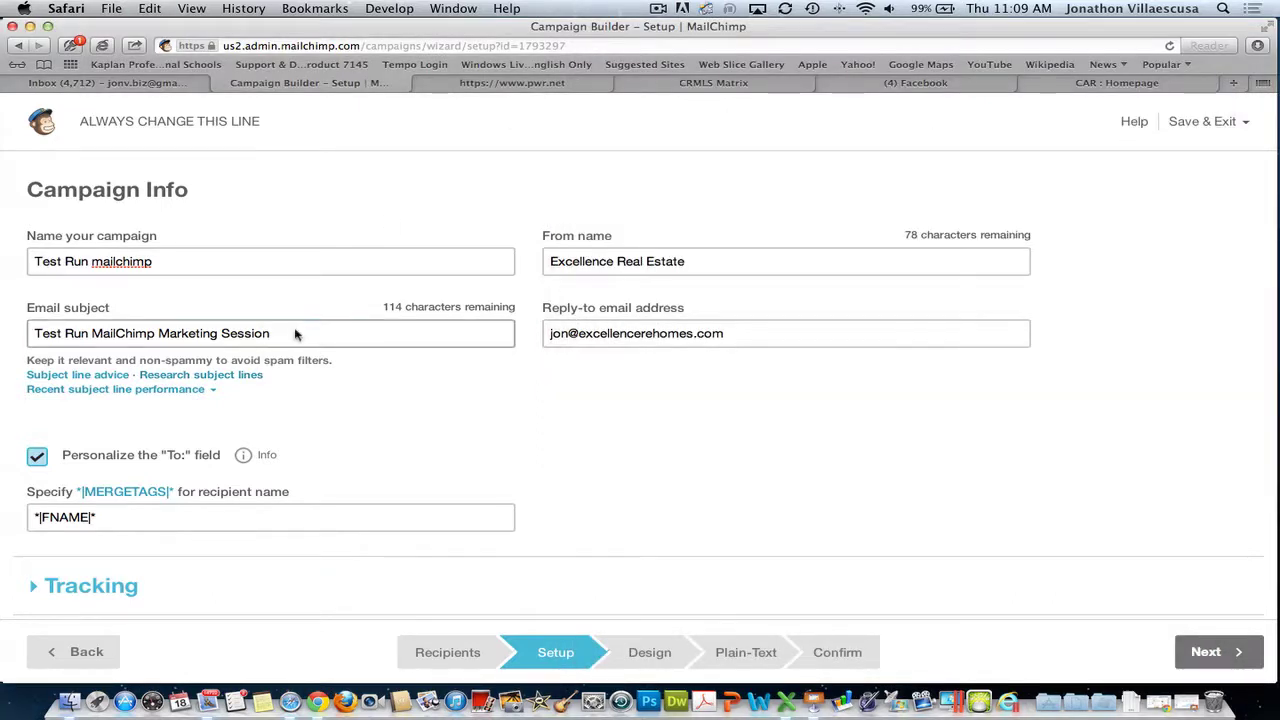
{"action": "left_click_drag", "start_coordinate": [295, 335], "coordinate": [160, 335]}
{"action": "key", "text": "super+v"}
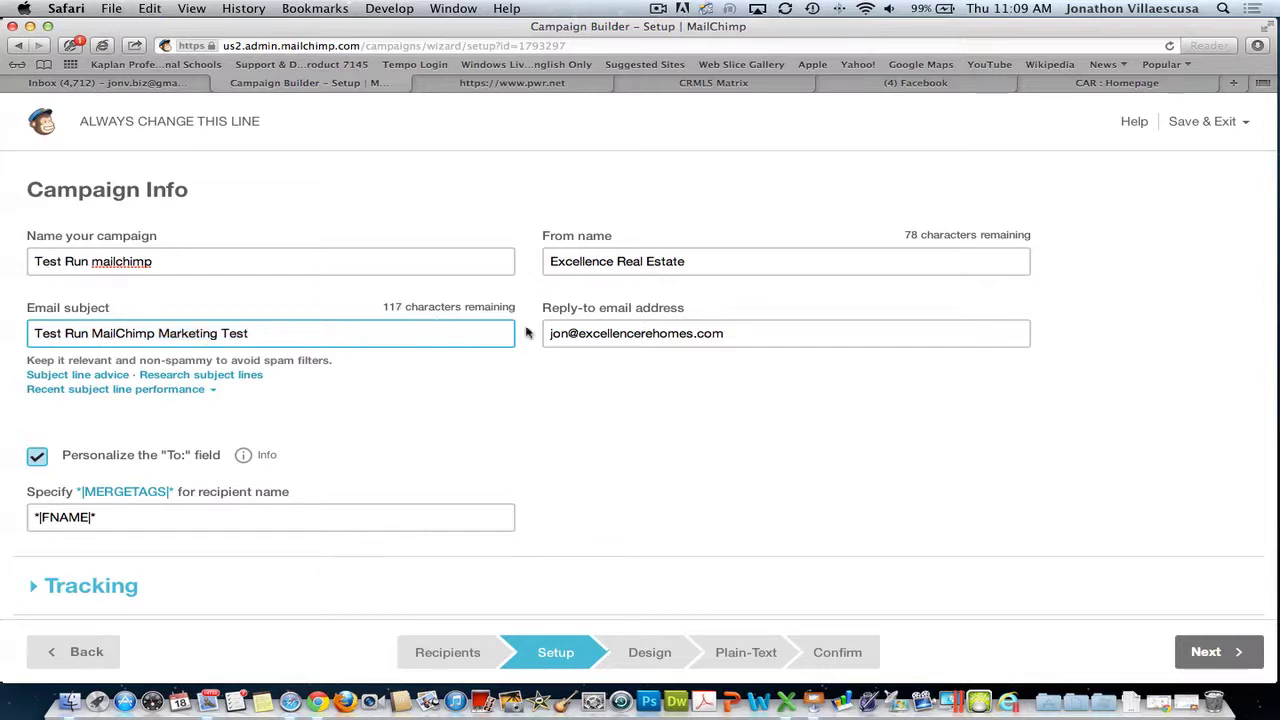
{"action": "scroll", "coordinate": [457, 440], "scroll_direction": "down", "scroll_amount": 3}
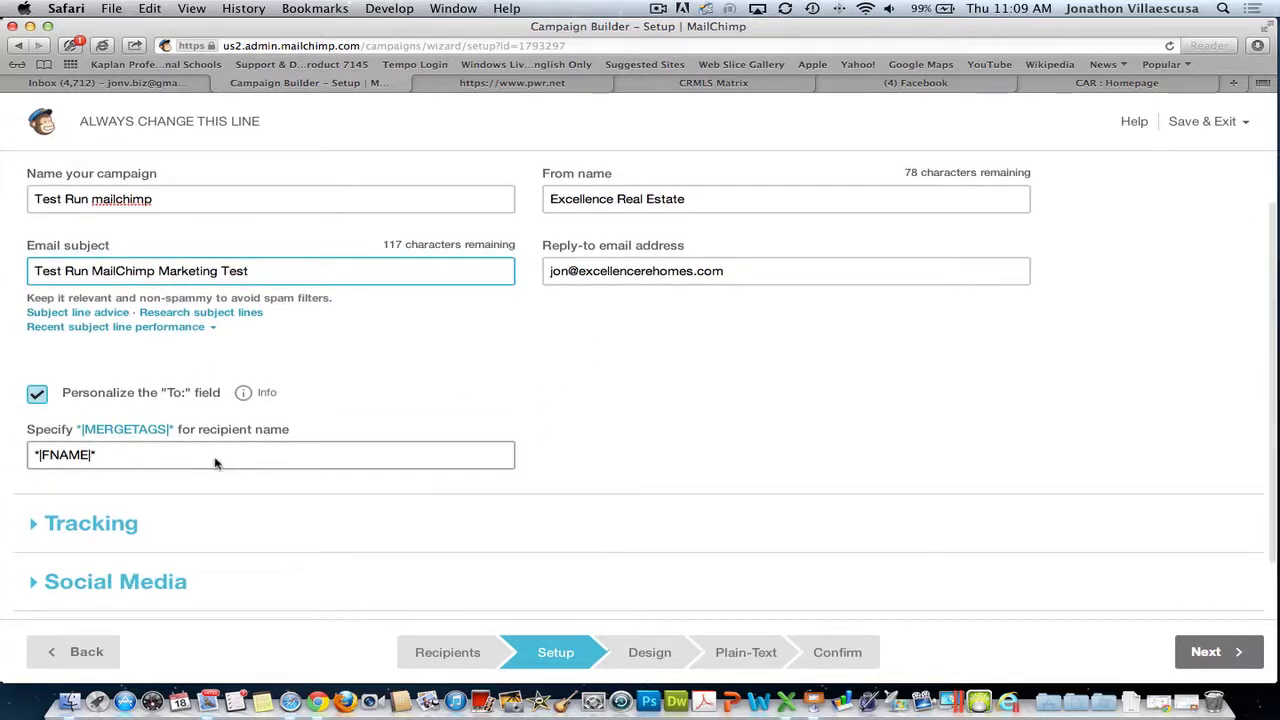
{"action": "scroll", "coordinate": [210, 456], "scroll_direction": "down", "scroll_amount": 3}
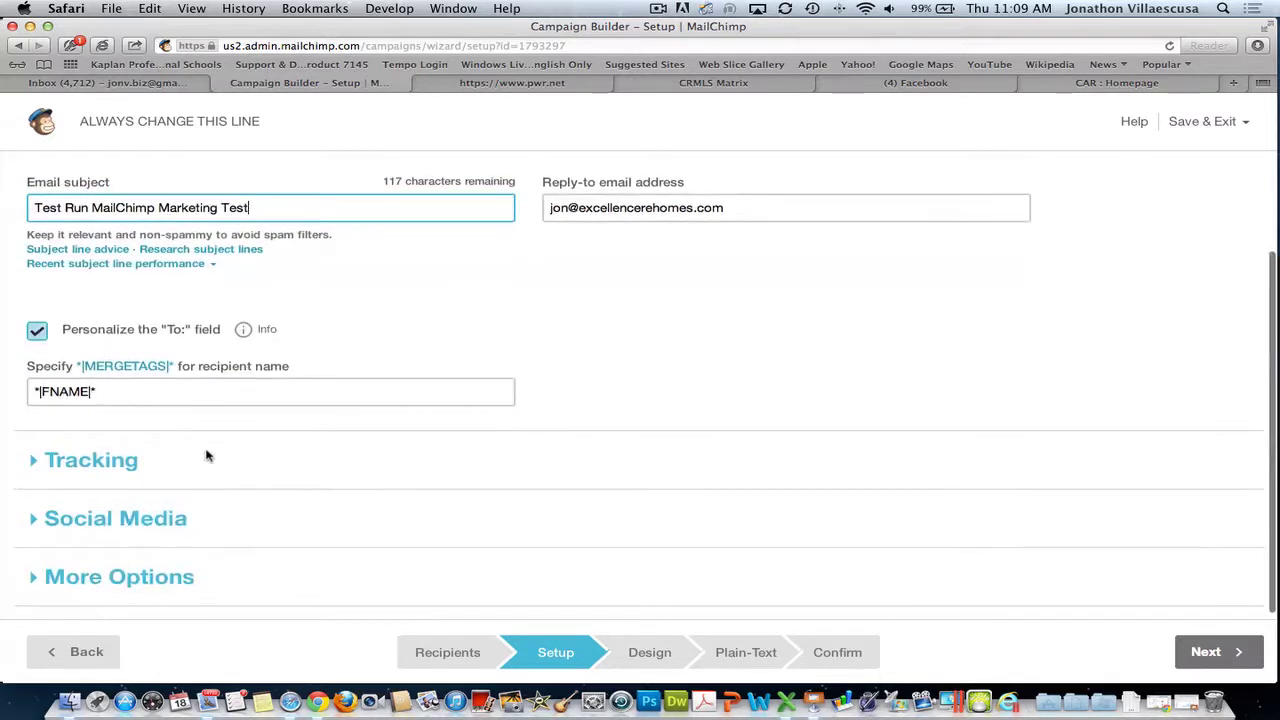
{"action": "left_click", "coordinate": [169, 401]}
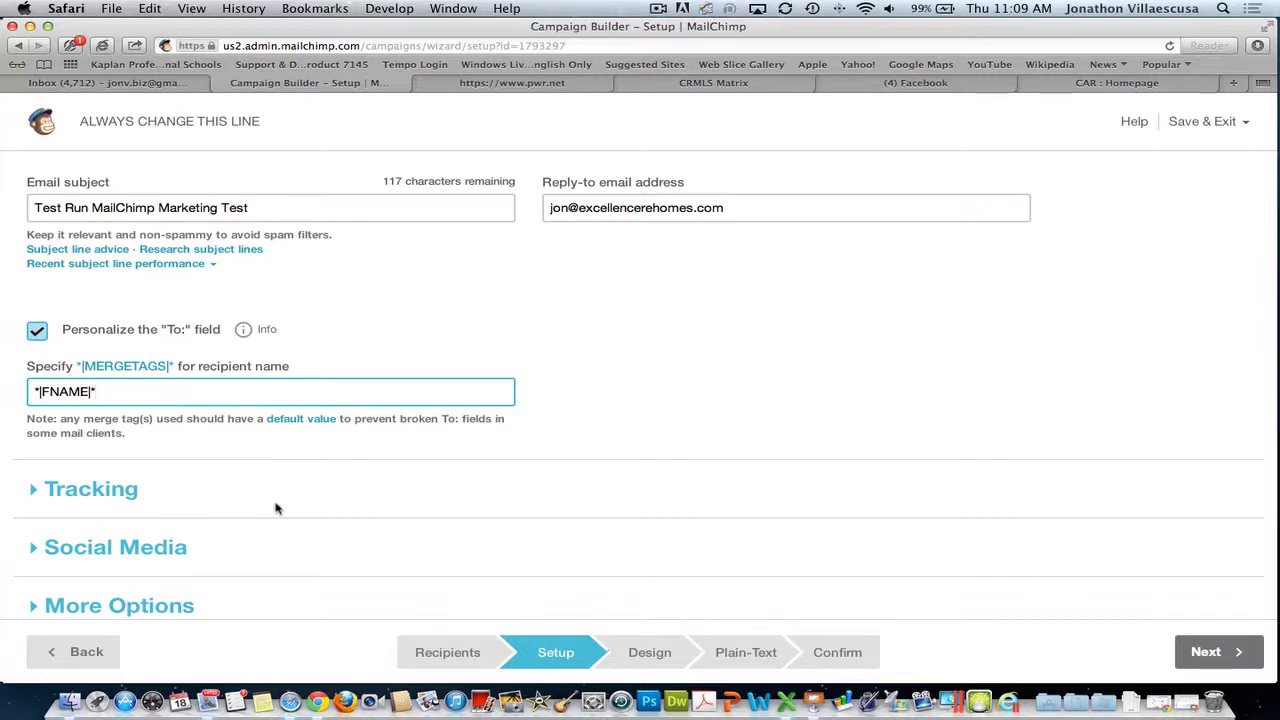
{"action": "scroll", "coordinate": [252, 507], "scroll_direction": "down", "scroll_amount": 2}
- Enable Google Analytics link tracking and plain-text click tracking, then expand the Social Media options
{"action": "left_click", "coordinate": [85, 455]}
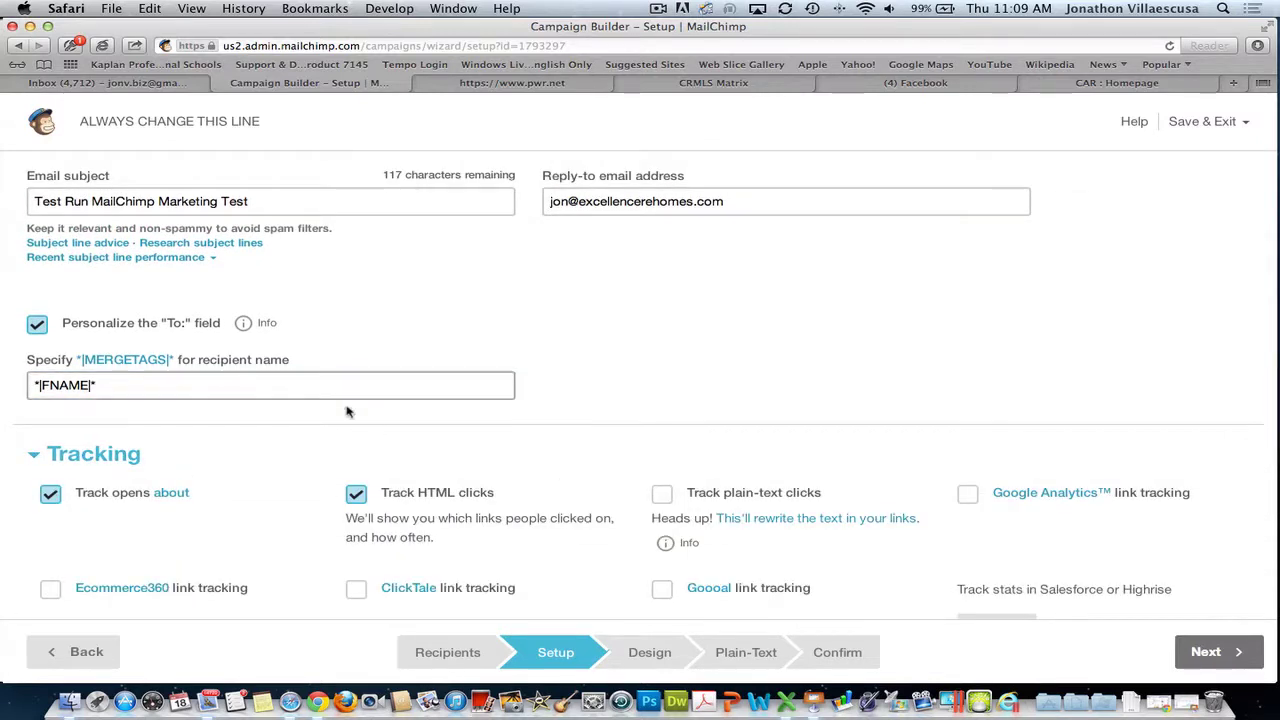
{"action": "scroll", "coordinate": [617, 429], "scroll_direction": "down", "scroll_amount": 2}
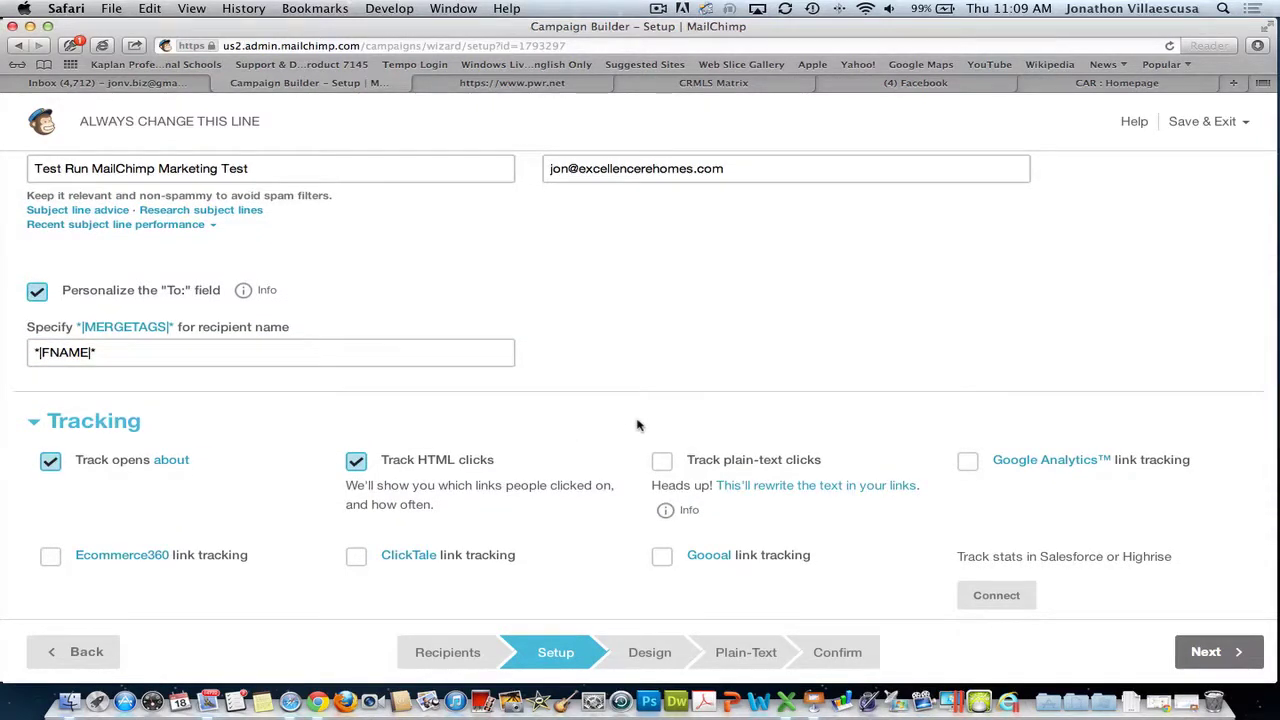
{"action": "left_click", "coordinate": [967, 463]}
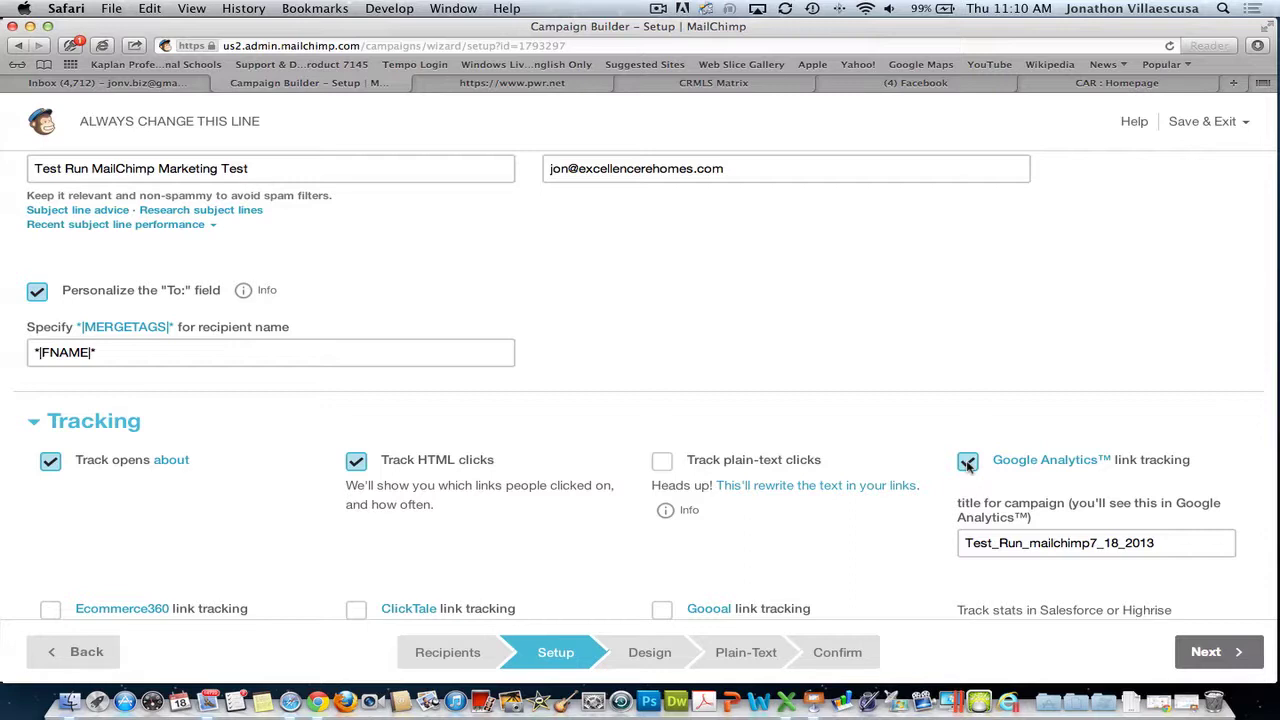
{"action": "scroll", "coordinate": [312, 475], "scroll_direction": "down", "scroll_amount": 4}
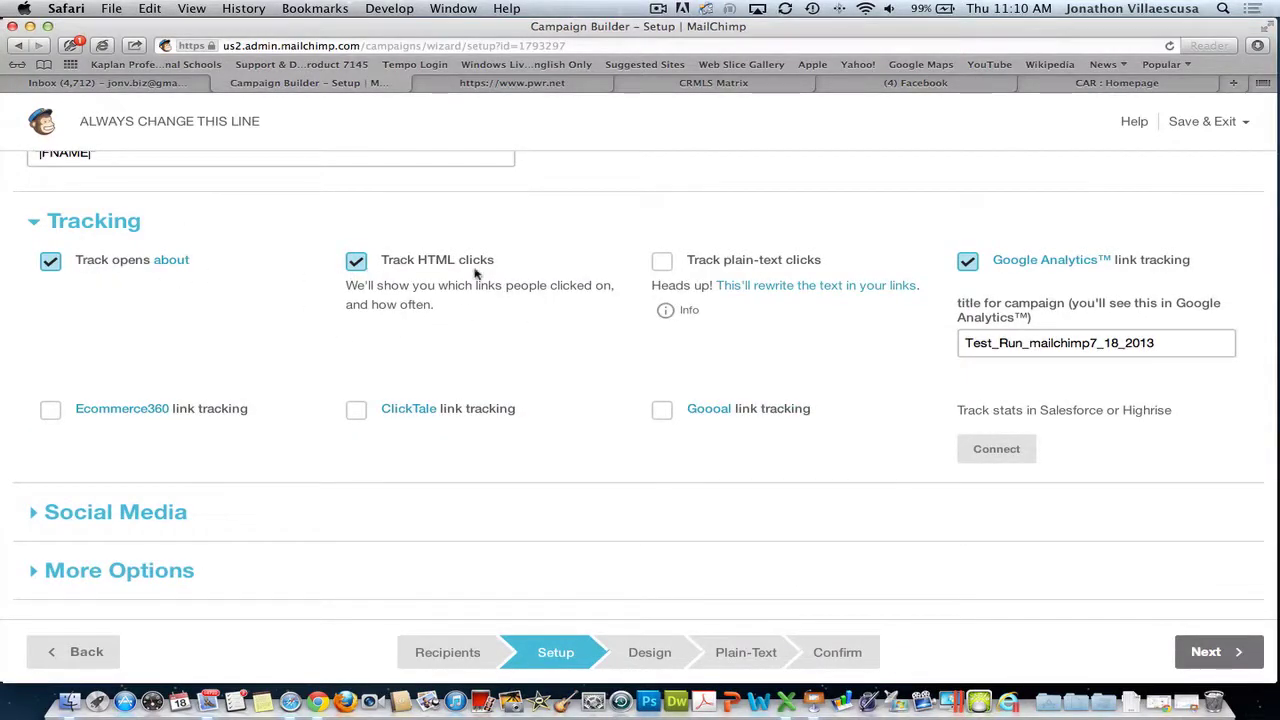
{"action": "left_click", "coordinate": [661, 262]}
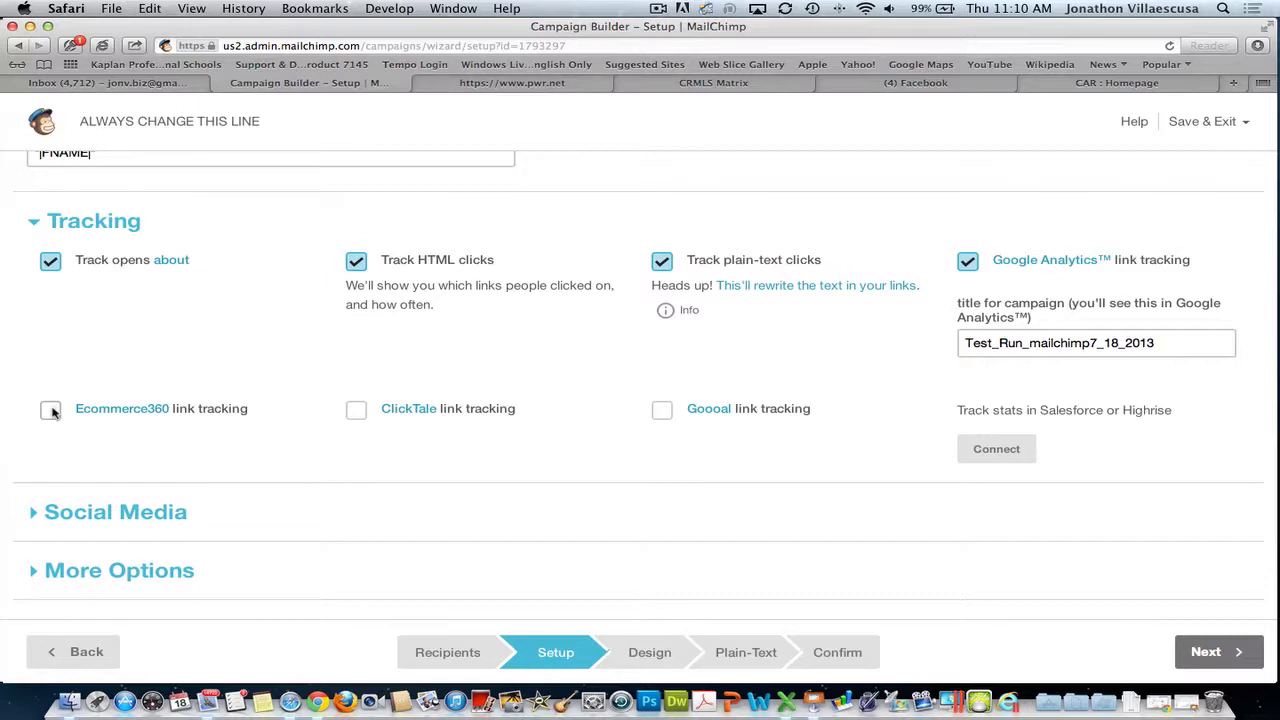
{"action": "left_click", "coordinate": [171, 511]}
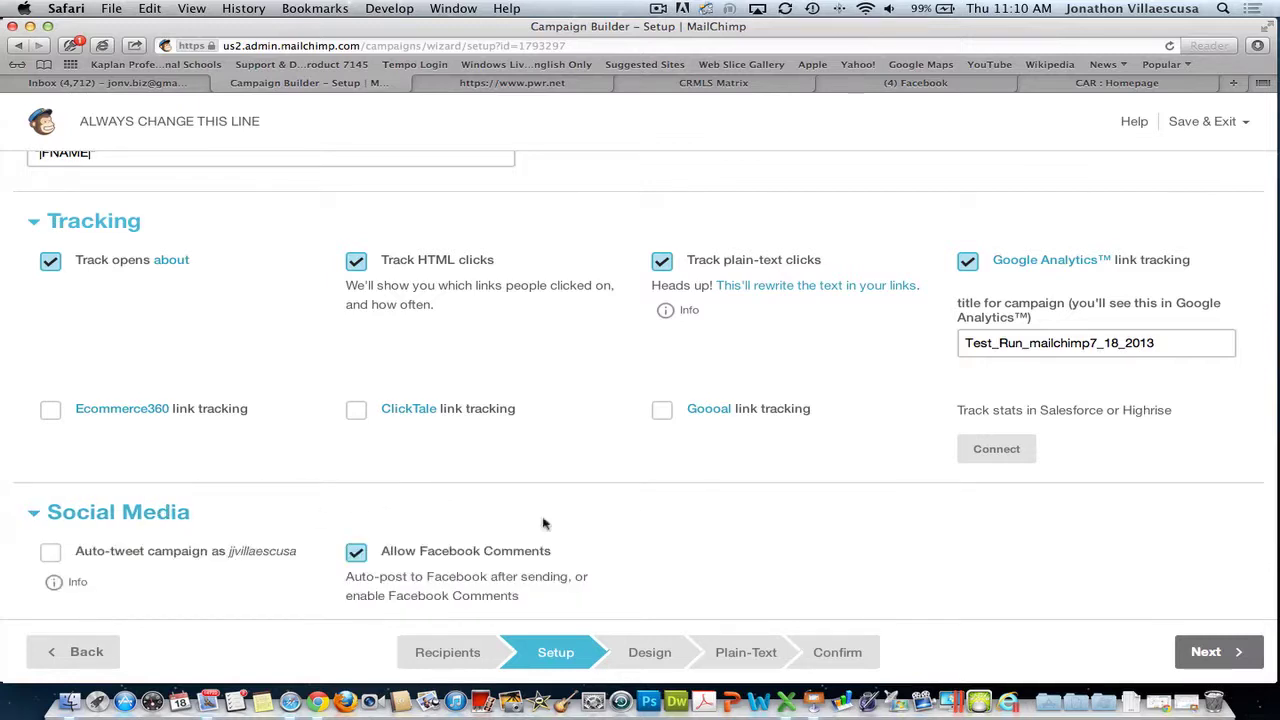
- Turn on Auto-tweet campaign and select 'ALWAYS CHANGE THIS LINE' in the tweet text
{"action": "scroll", "coordinate": [891, 533], "scroll_direction": "down", "scroll_amount": 3}
{"action": "left_click", "coordinate": [50, 464]}
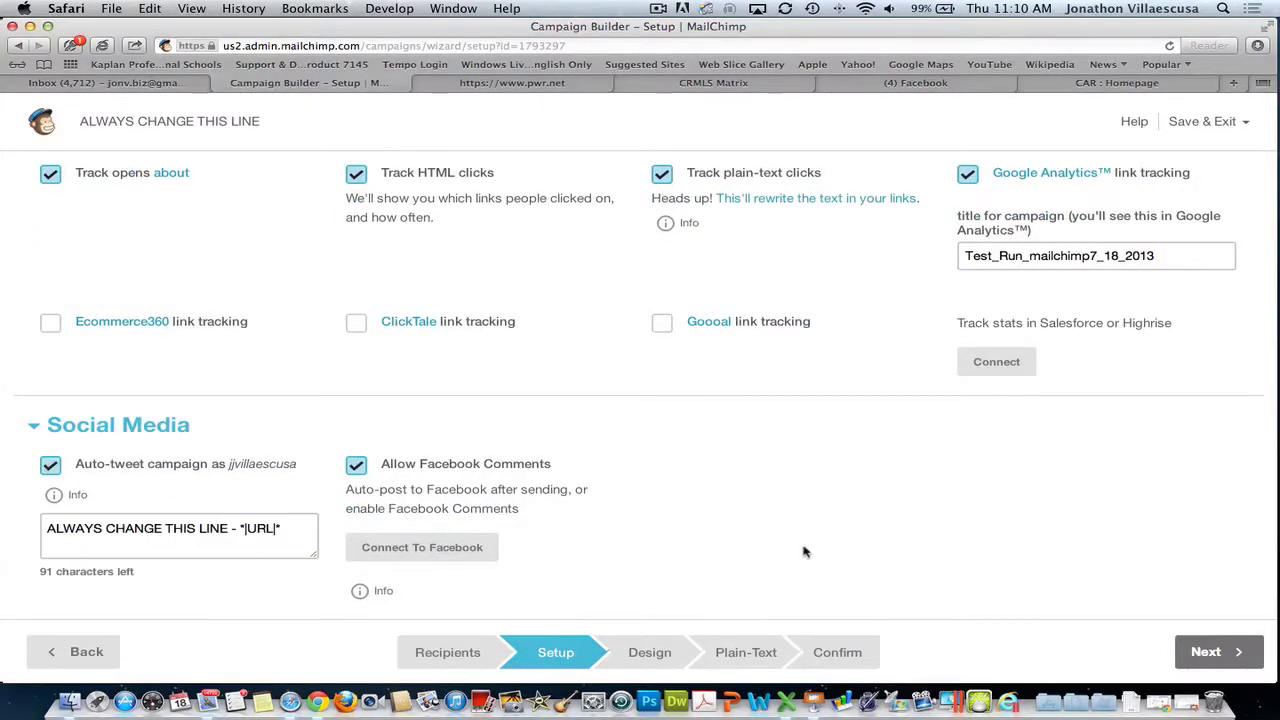
{"action": "left_click", "coordinate": [244, 545]}
{"action": "left_click_drag", "start_coordinate": [229, 529], "coordinate": [1, 518]}
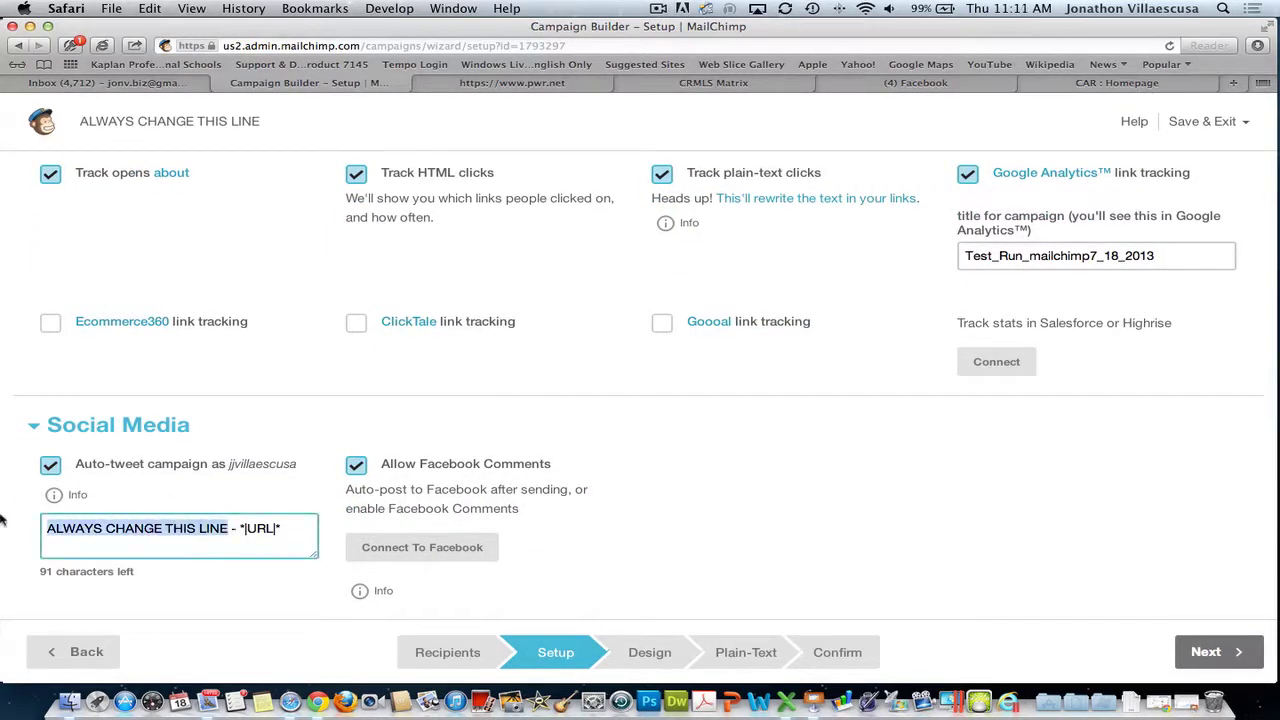
{"action": "scroll", "coordinate": [294, 437], "scroll_direction": "up", "scroll_amount": 5}
{"action": "scroll", "coordinate": [289, 452], "scroll_direction": "down", "scroll_amount": 6}
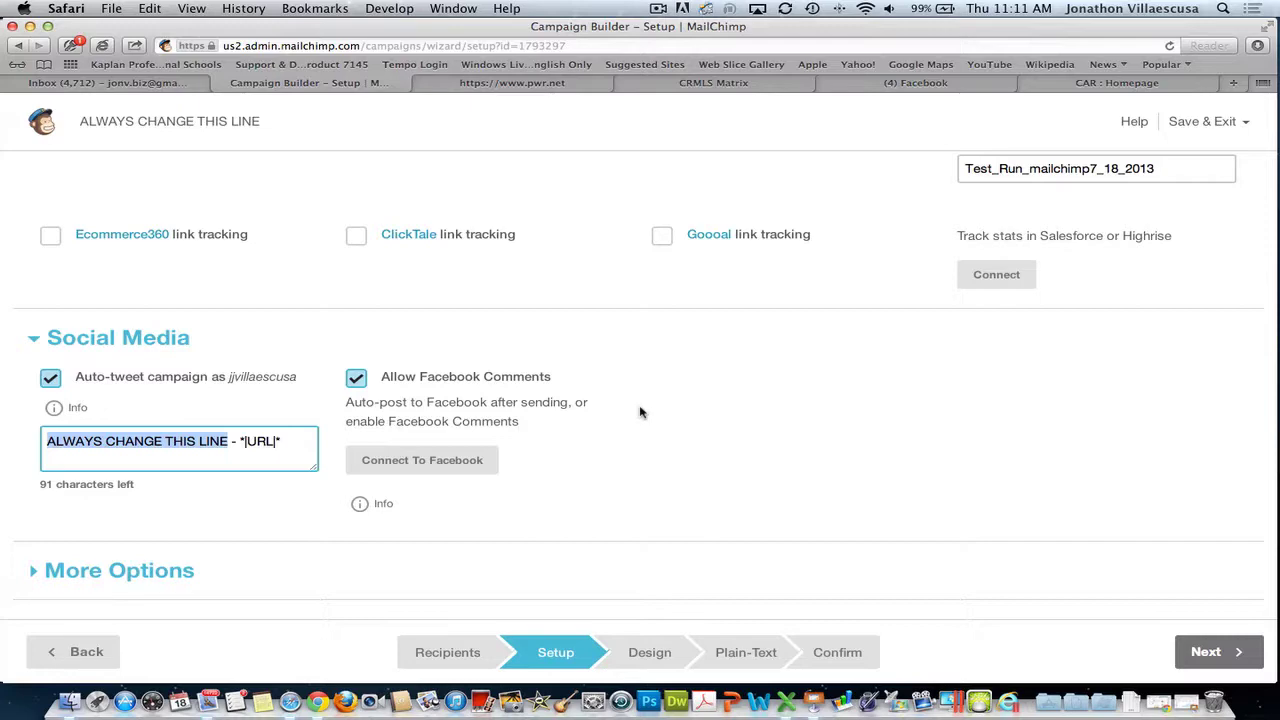
- Zoom the page in, then reset it to actual size from the View menu
{"action": "key", "text": "super+plus"}
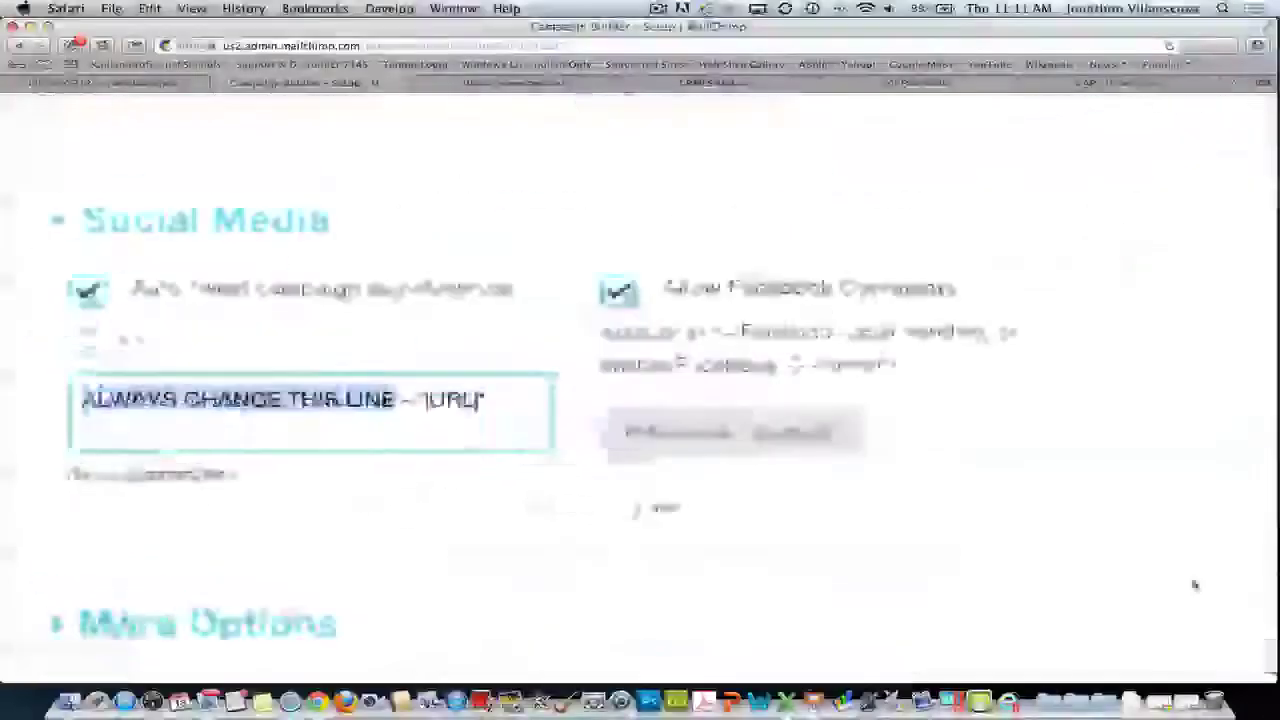
{"action": "left_click", "coordinate": [191, 9]}
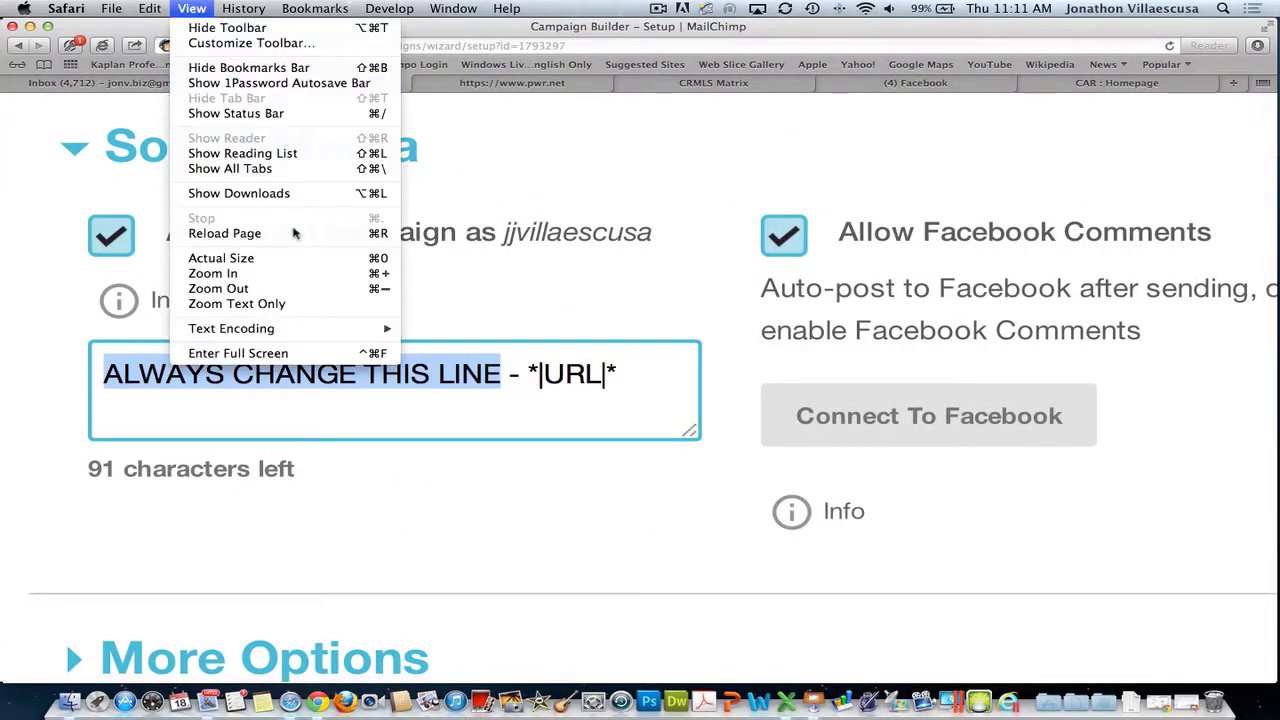
{"action": "left_click", "coordinate": [290, 257]}
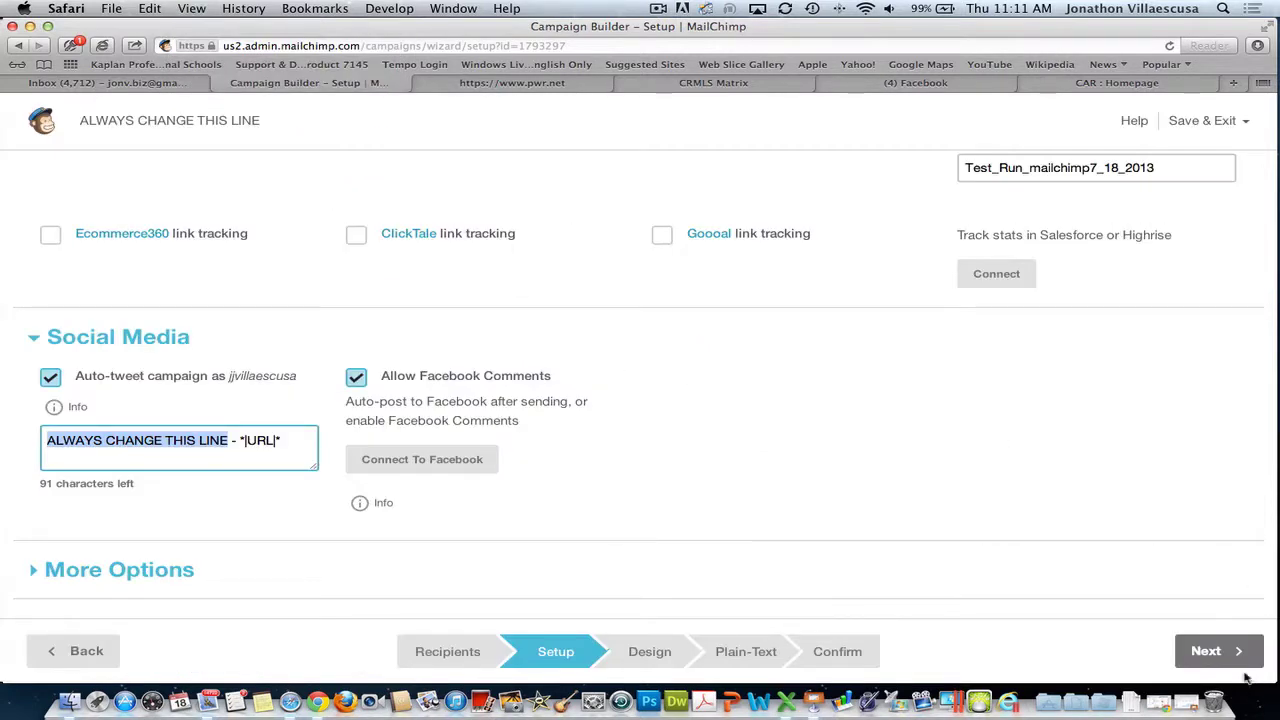
- Advance to the Design step and choose the Predesigned template option
{"action": "left_click", "coordinate": [1233, 660]}
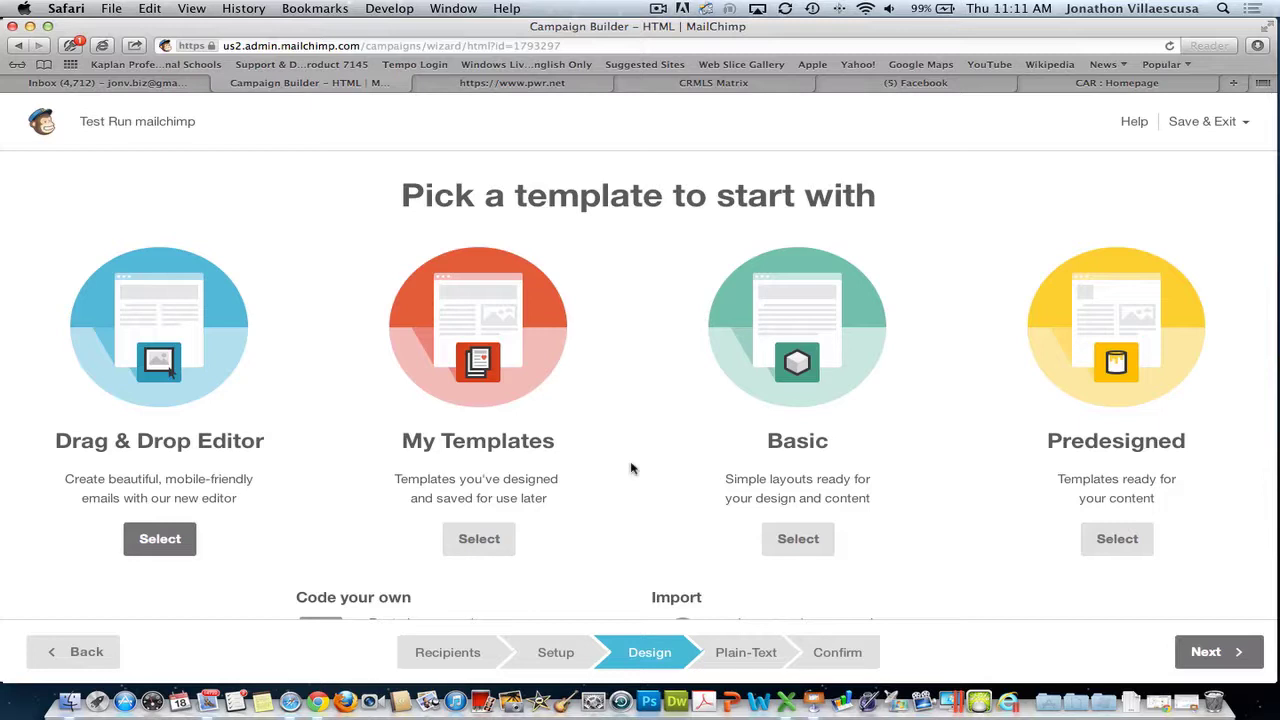
{"action": "scroll", "coordinate": [631, 467], "scroll_direction": "down", "scroll_amount": 3}
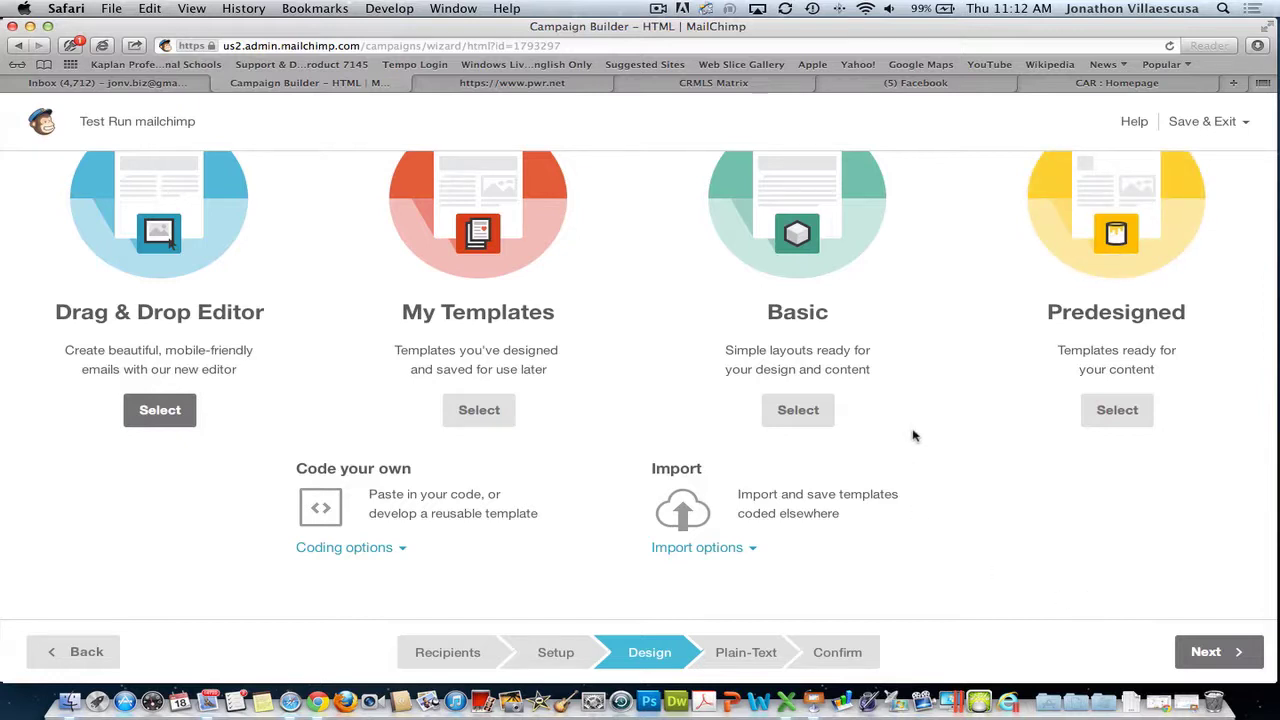
{"action": "scroll", "coordinate": [1115, 412], "scroll_direction": "up", "scroll_amount": 1}
{"action": "left_click", "coordinate": [1120, 412]}
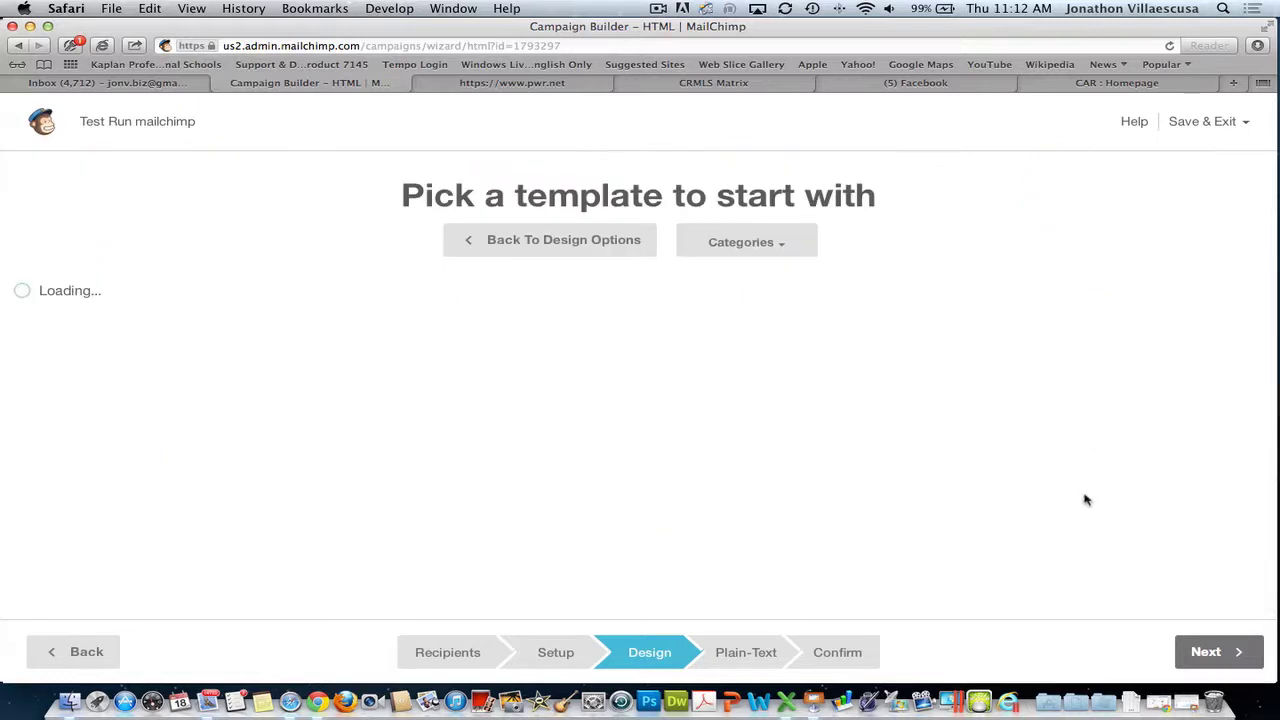
- Check the template Categories dropdown and scroll through the template gallery
{"action": "left_click", "coordinate": [766, 244]}
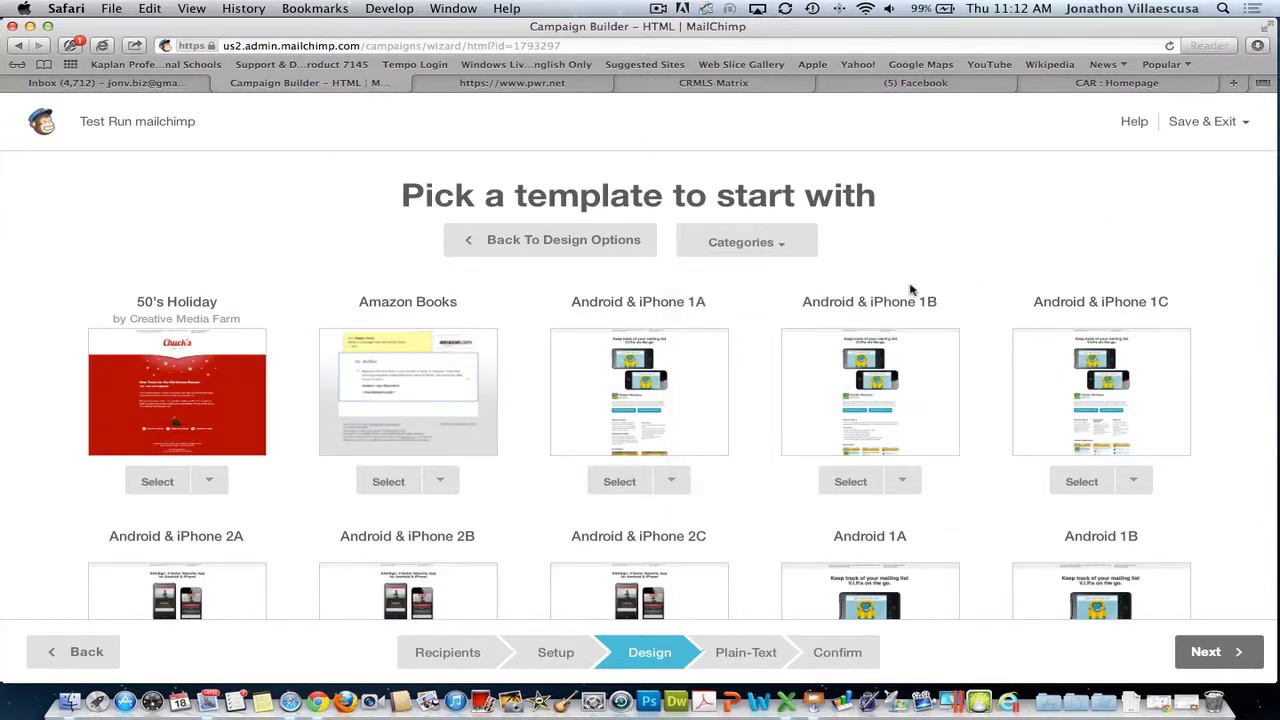
{"action": "scroll", "coordinate": [1009, 323], "scroll_direction": "down", "scroll_amount": 3}
{"action": "scroll", "coordinate": [300, 320], "scroll_direction": "down", "scroll_amount": 3}
{"action": "scroll", "coordinate": [270, 290], "scroll_direction": "up", "scroll_amount": 5}
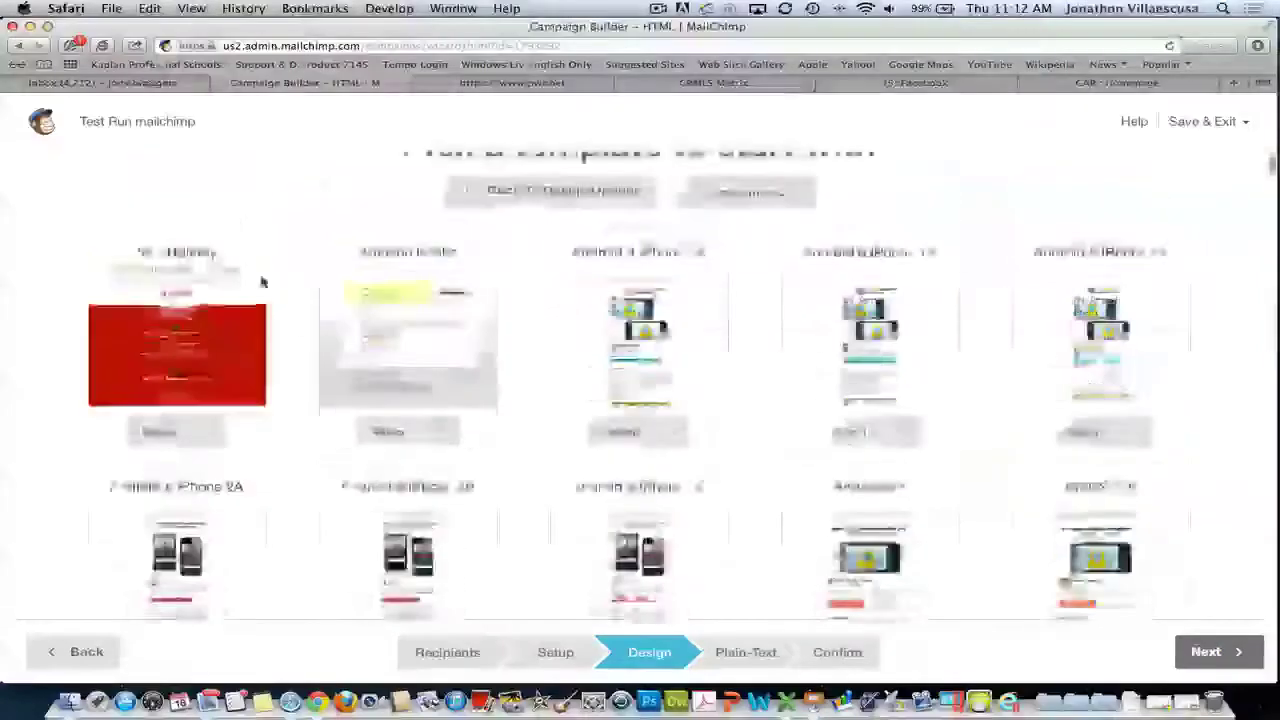
{"action": "scroll", "coordinate": [1000, 442], "scroll_direction": "down", "scroll_amount": 2}
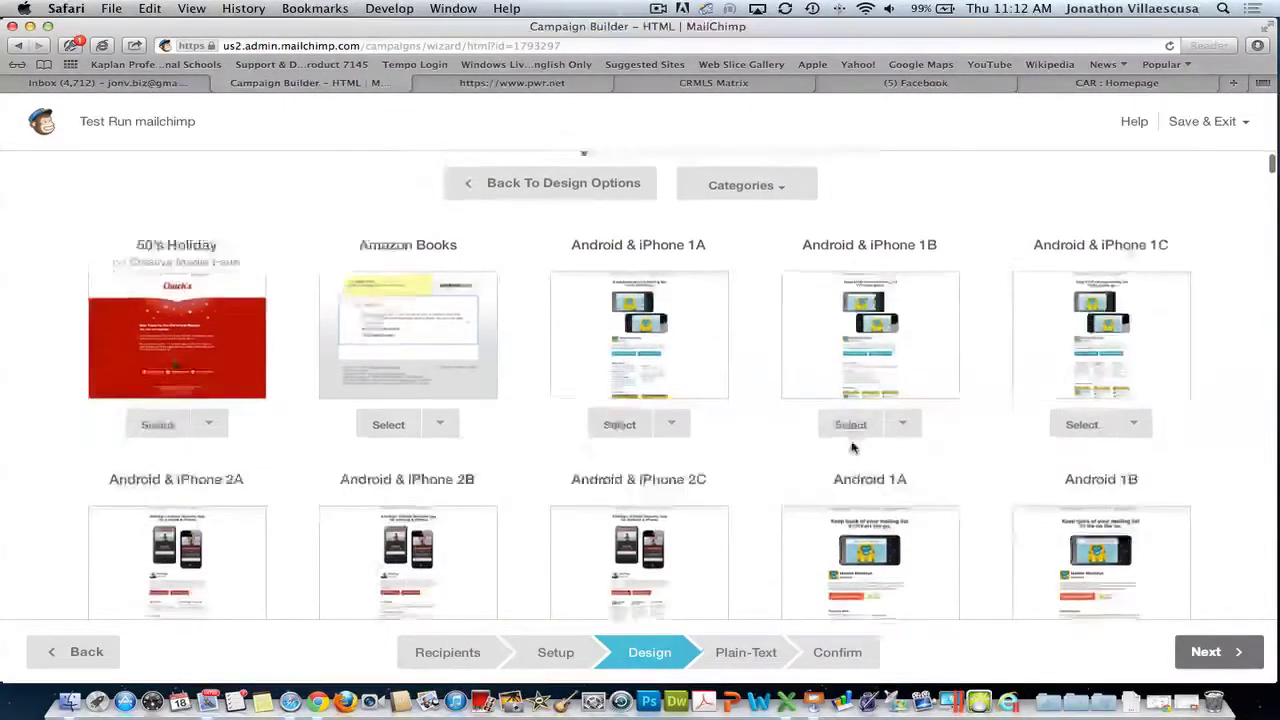
{"action": "scroll", "coordinate": [852, 447], "scroll_direction": "down", "scroll_amount": 5}
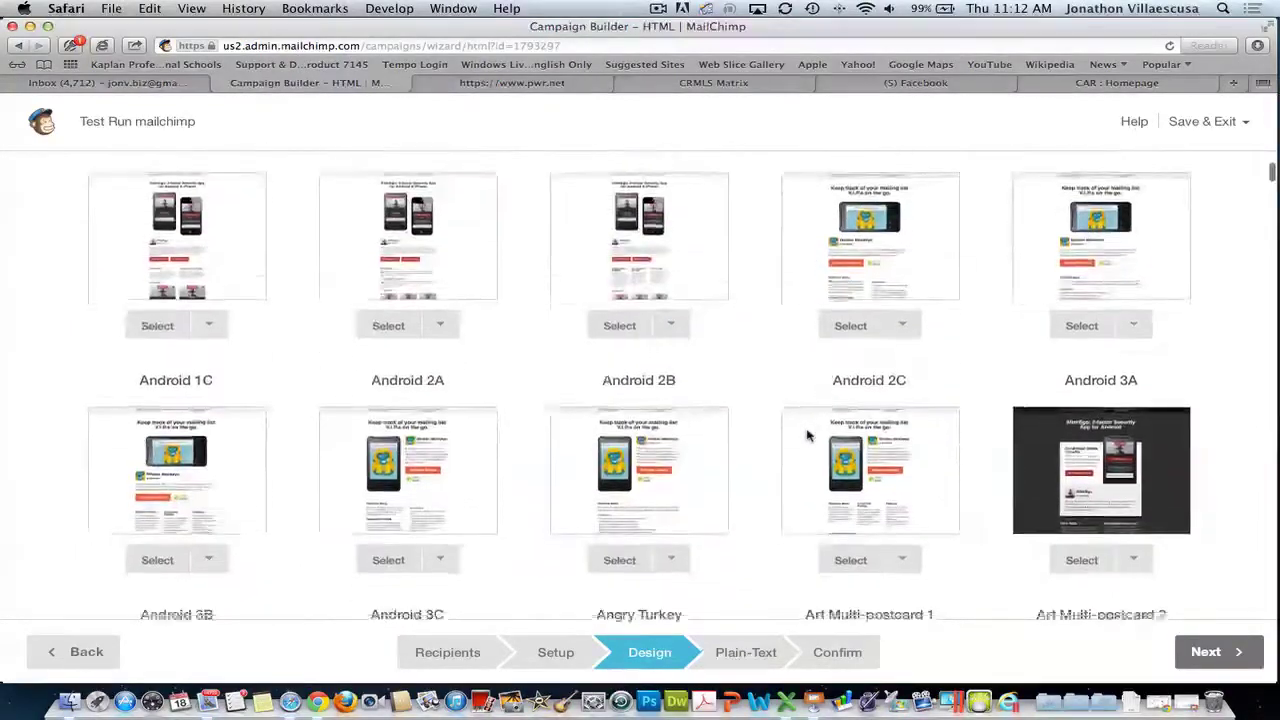
{"action": "scroll", "coordinate": [808, 434], "scroll_direction": "down", "scroll_amount": 5}
{"action": "scroll", "coordinate": [803, 429], "scroll_direction": "up", "scroll_amount": 10}
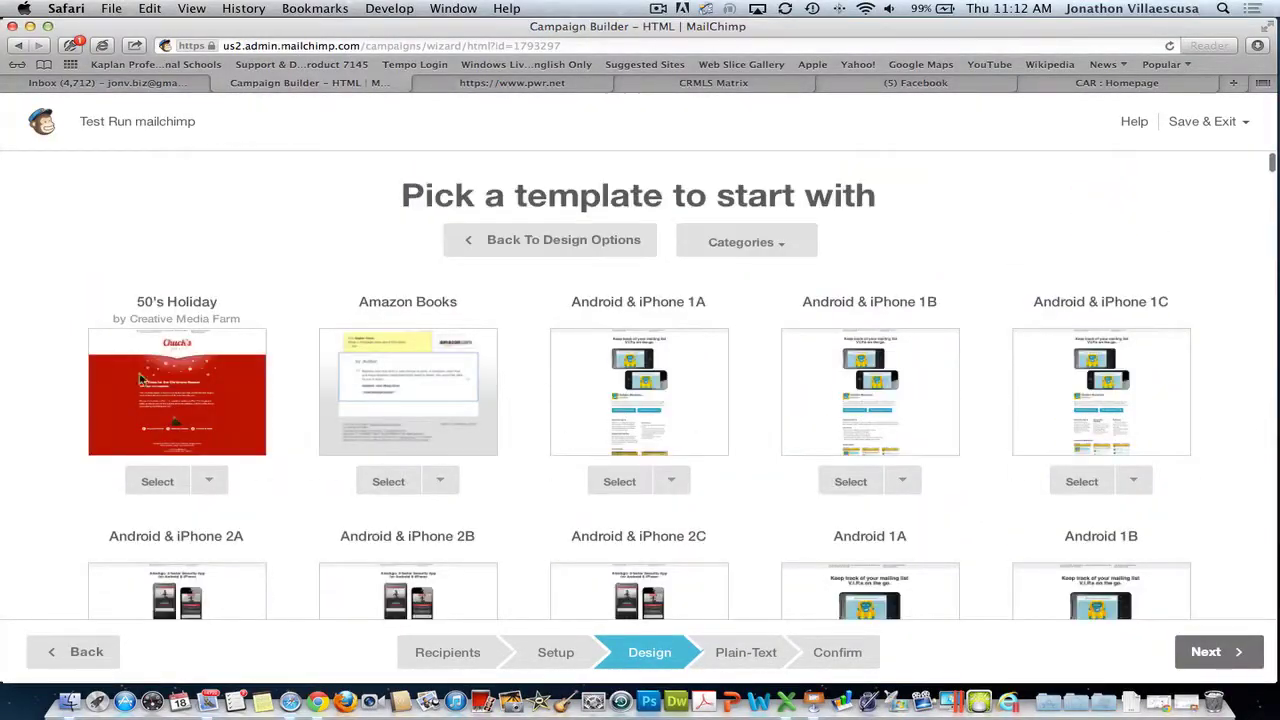
- Peek at the 50's Holiday template menu, then scroll down to Black Friday Sale
{"action": "left_click", "coordinate": [209, 480]}
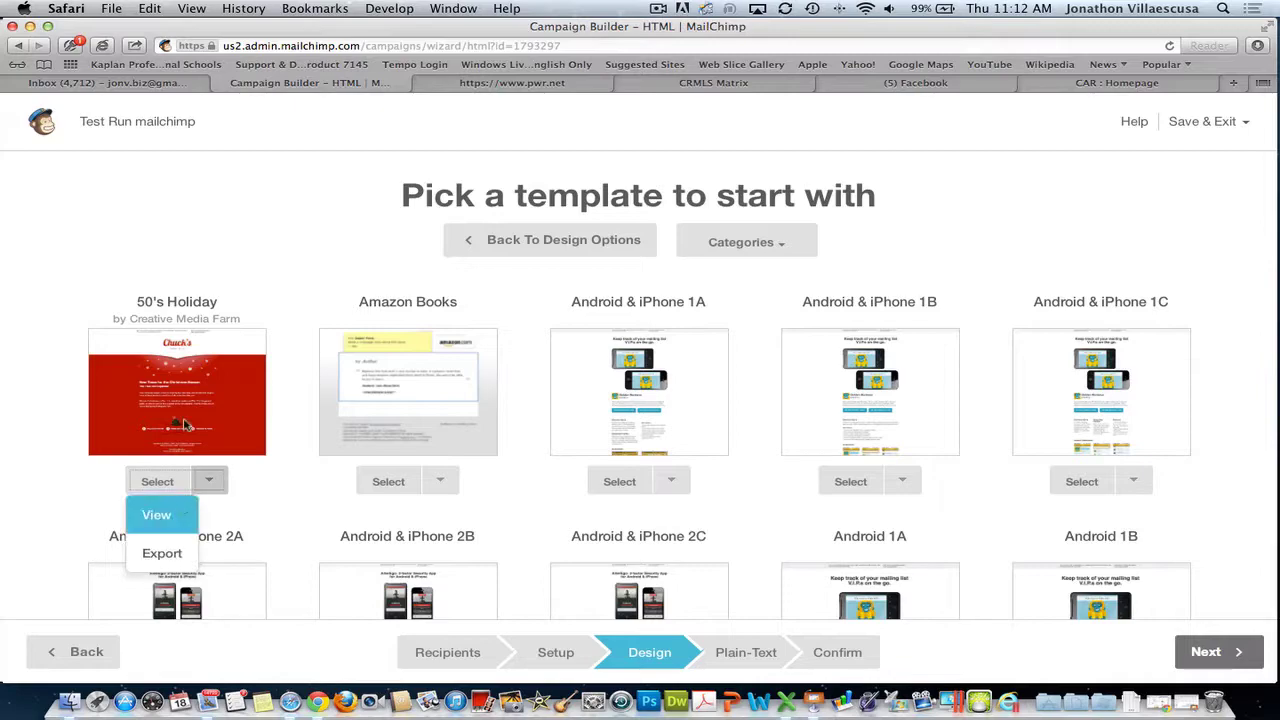
{"action": "left_click", "coordinate": [280, 482]}
{"action": "scroll", "coordinate": [290, 482], "scroll_direction": "down", "scroll_amount": 10}
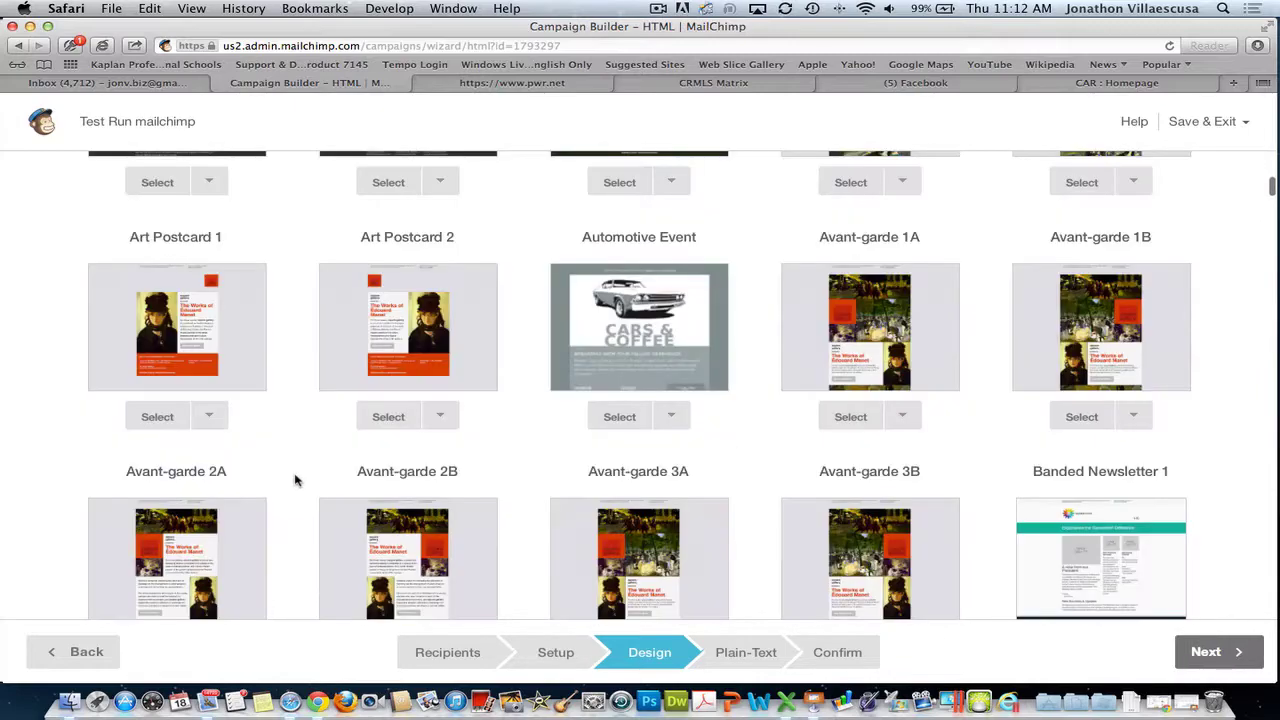
{"action": "scroll", "coordinate": [294, 480], "scroll_direction": "down", "scroll_amount": 10}
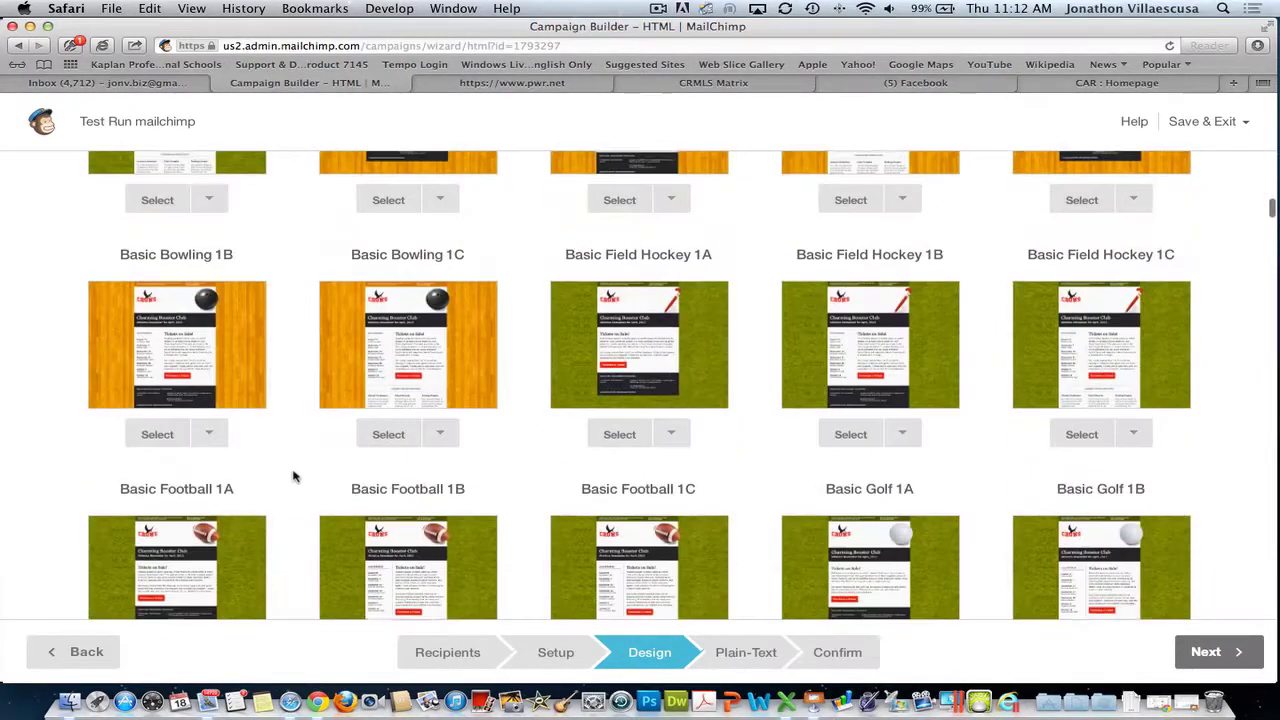
{"action": "scroll", "coordinate": [294, 476], "scroll_direction": "down", "scroll_amount": 7}
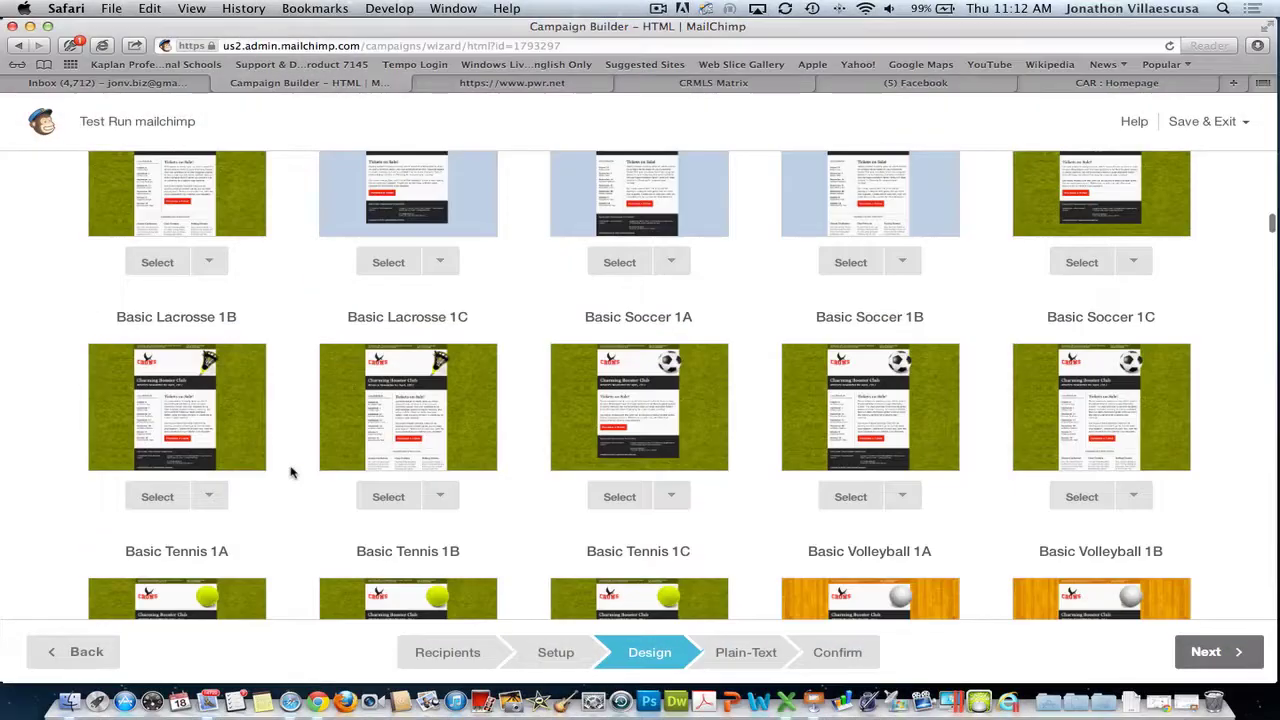
{"action": "scroll", "coordinate": [291, 472], "scroll_direction": "down", "scroll_amount": 7}
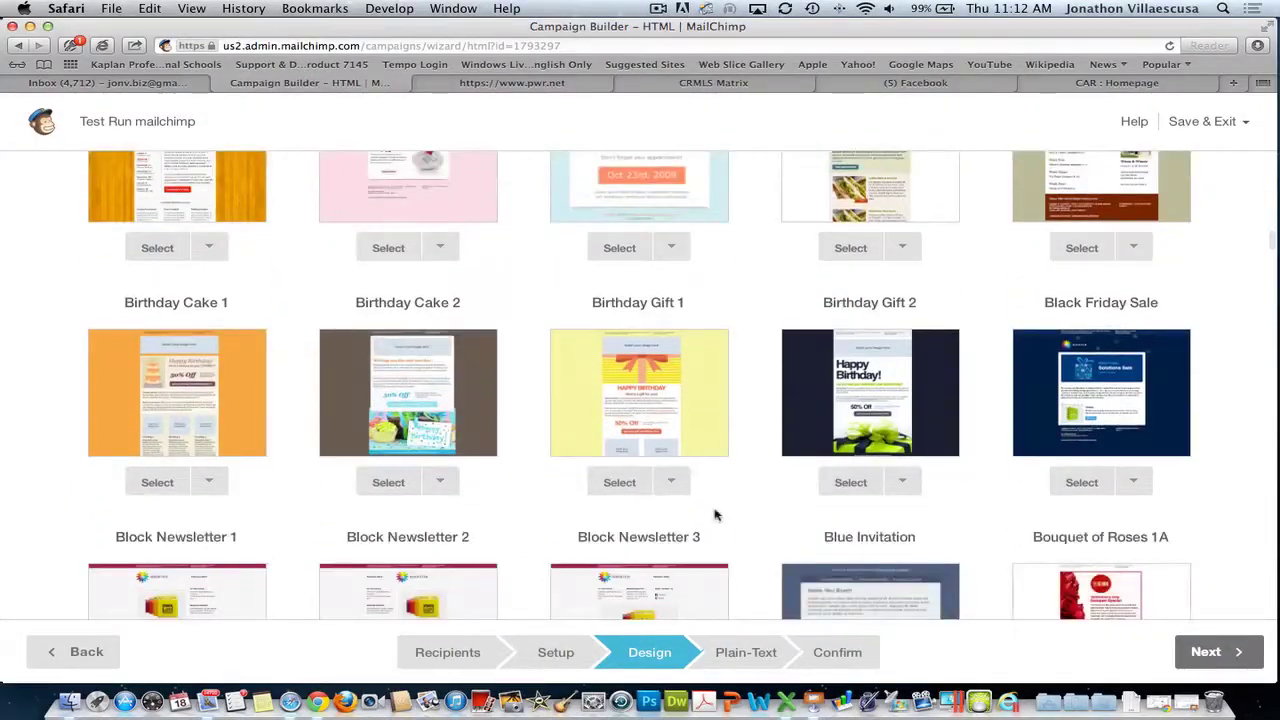
{"action": "scroll", "coordinate": [945, 530], "scroll_direction": "down", "scroll_amount": 1}
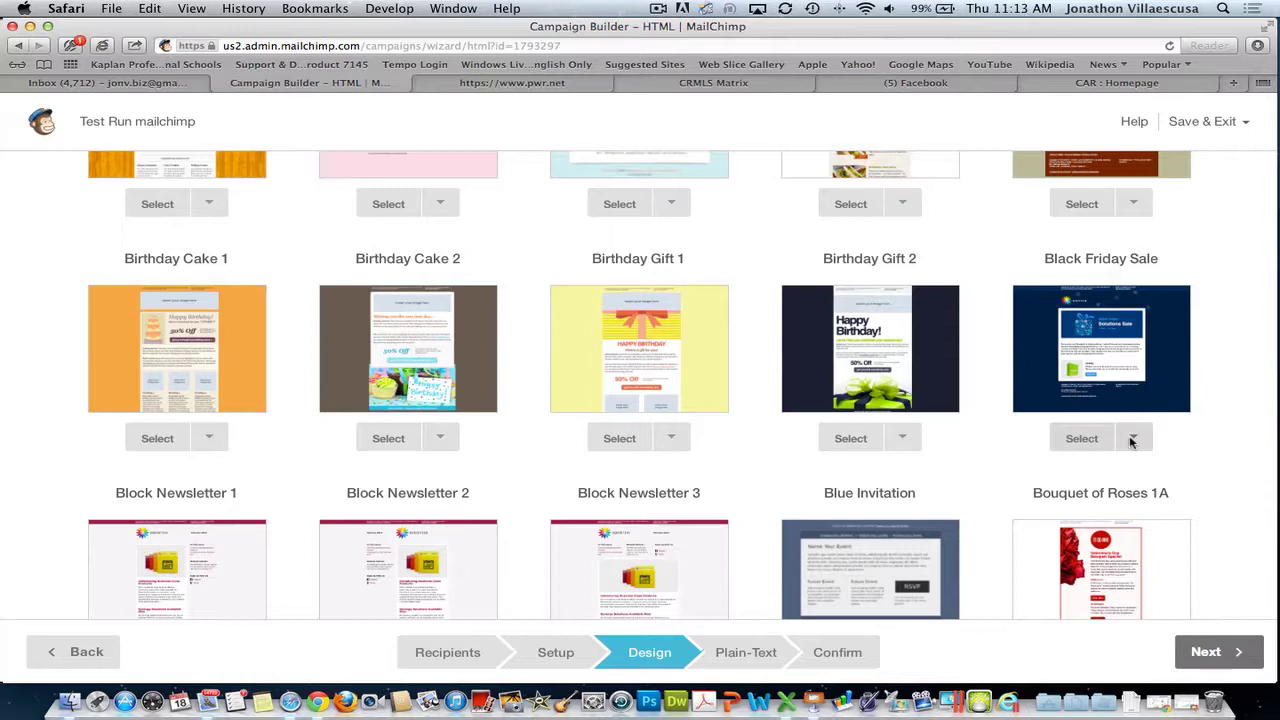
- Preview the Black Friday Sale template, then close the preview
{"action": "left_click", "coordinate": [1132, 440]}
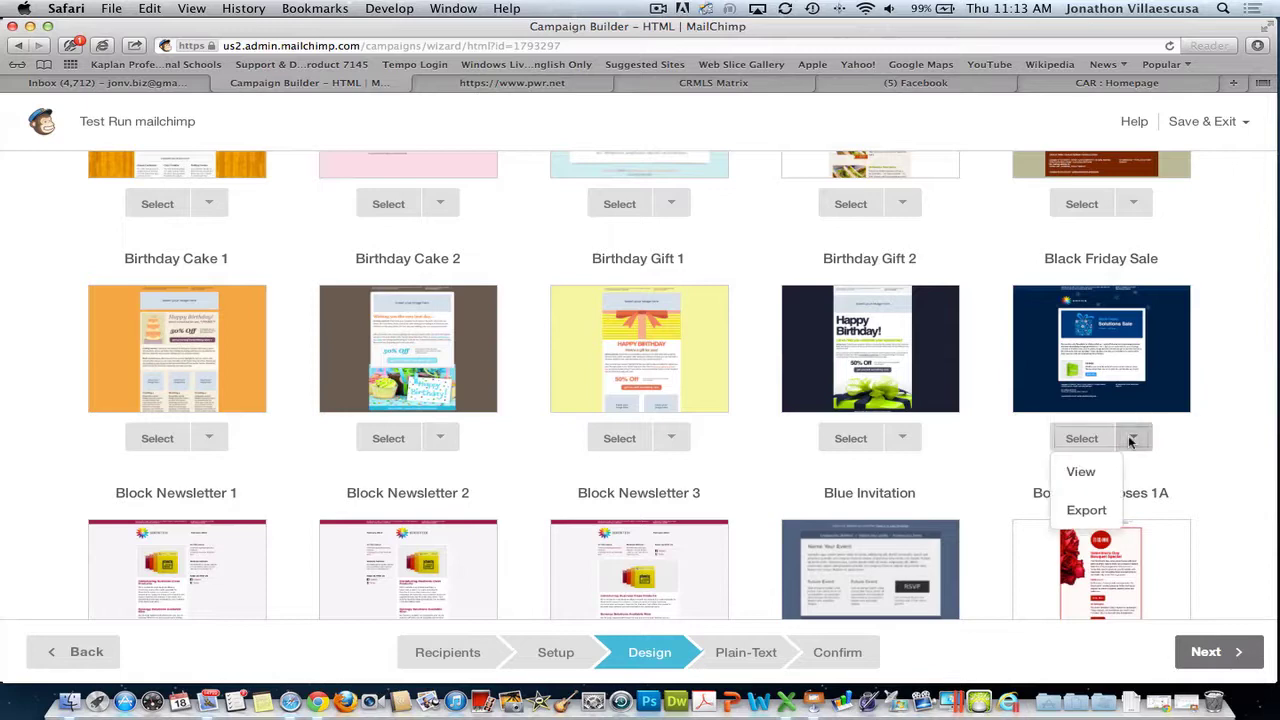
{"action": "left_click", "coordinate": [1090, 472]}
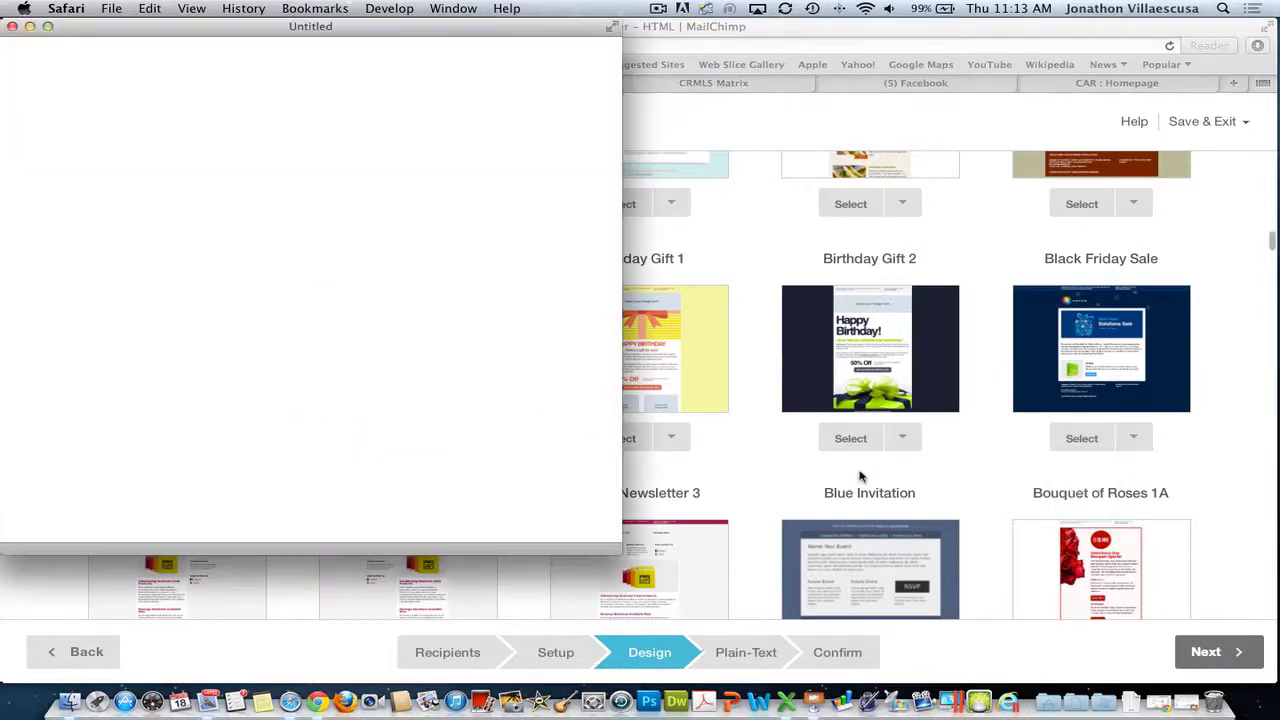
{"action": "left_click", "coordinate": [12, 26]}
- Select the Black Friday Sale template and look over its Solutions Sale banner and Synergy block
{"action": "left_click", "coordinate": [1075, 438]}
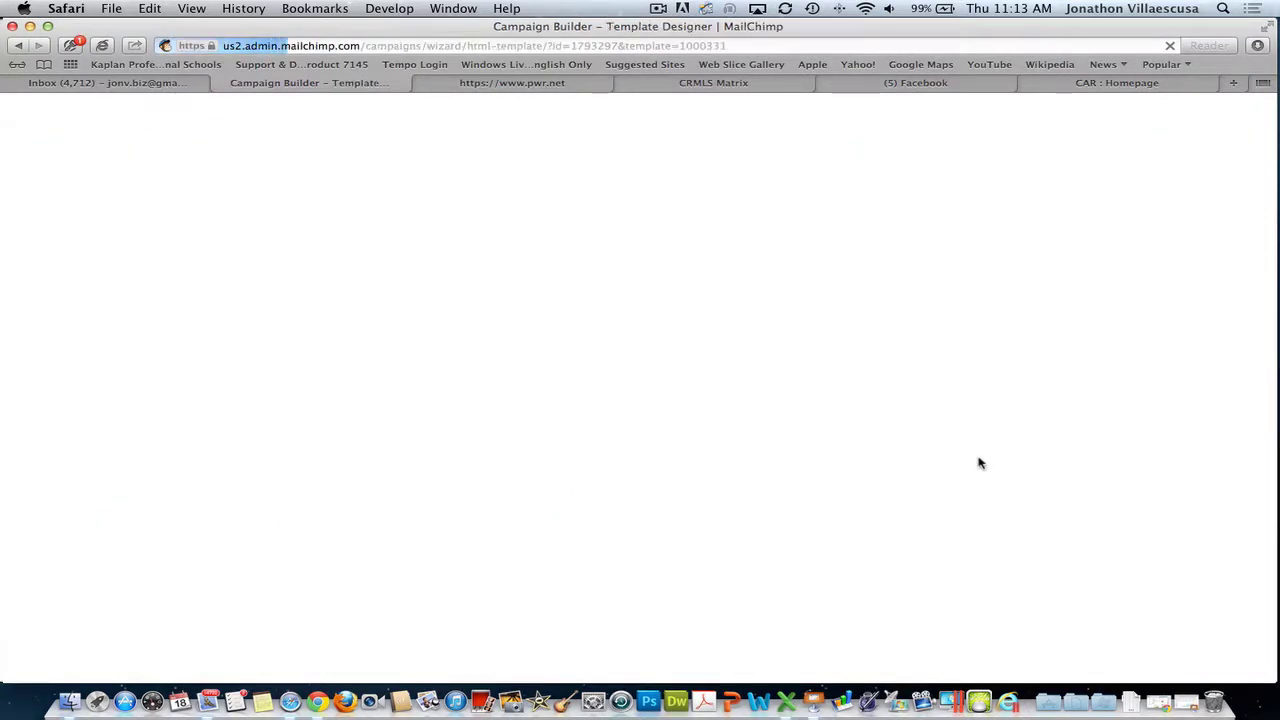
{"action": "scroll", "coordinate": [955, 446], "scroll_direction": "down", "scroll_amount": 5}
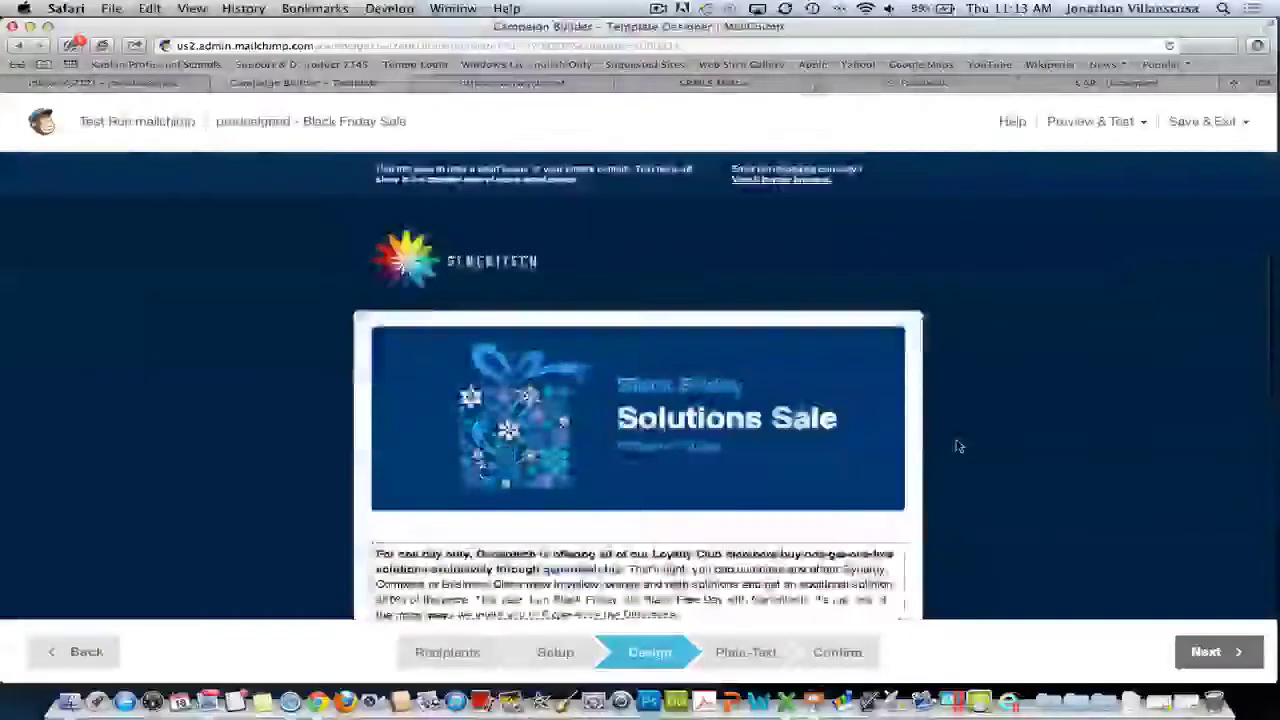
{"action": "scroll", "coordinate": [1098, 451], "scroll_direction": "down", "scroll_amount": 5}
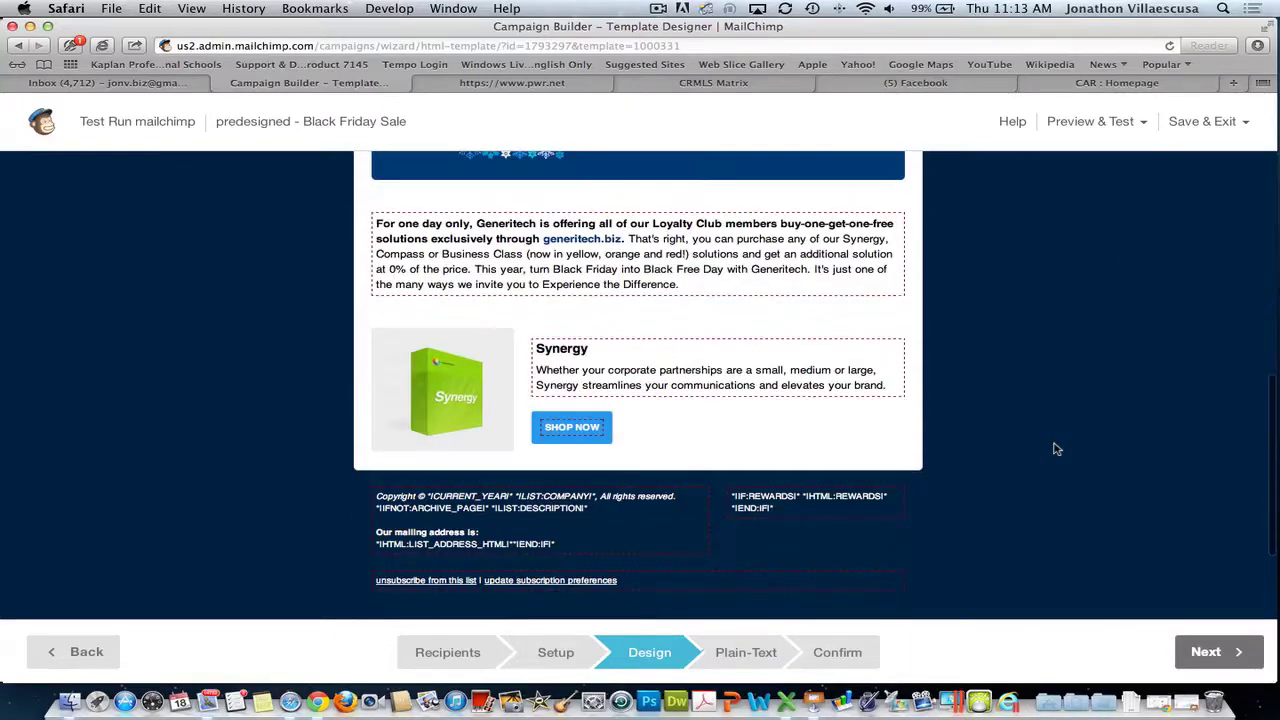
{"action": "scroll", "coordinate": [1056, 449], "scroll_direction": "up", "scroll_amount": 3}
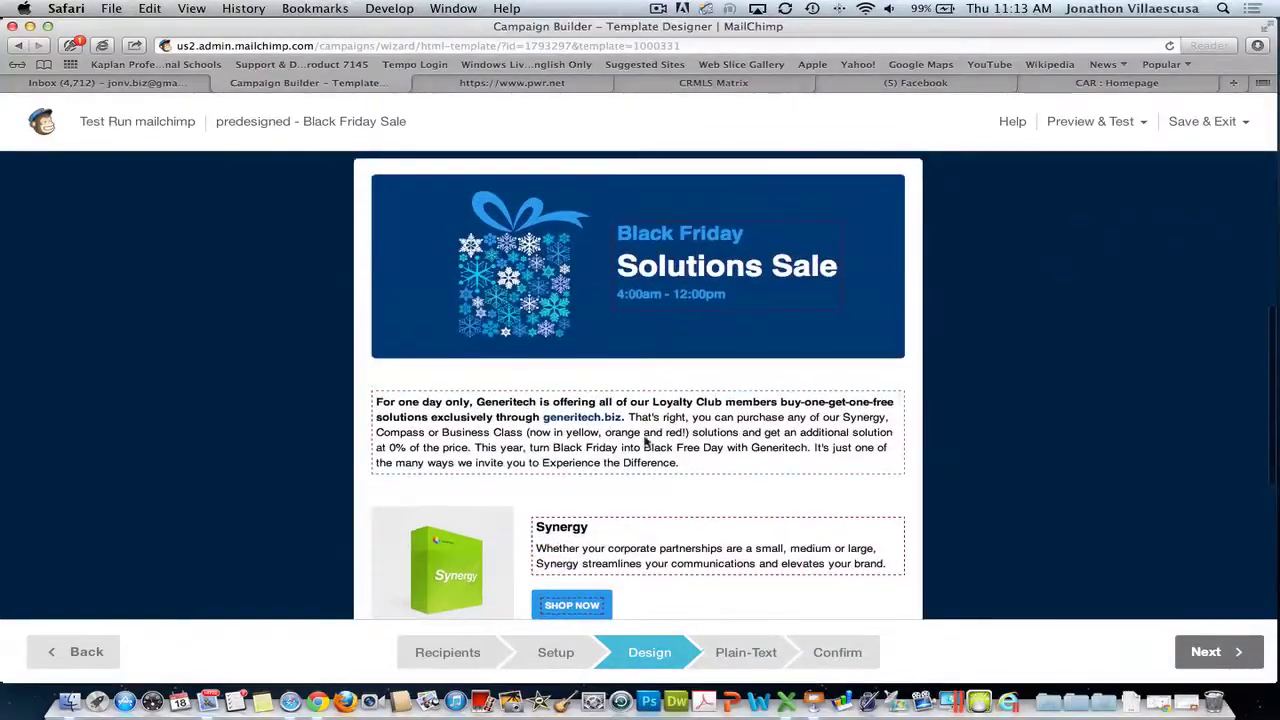
{"action": "mouse_move", "coordinate": [504, 542]}
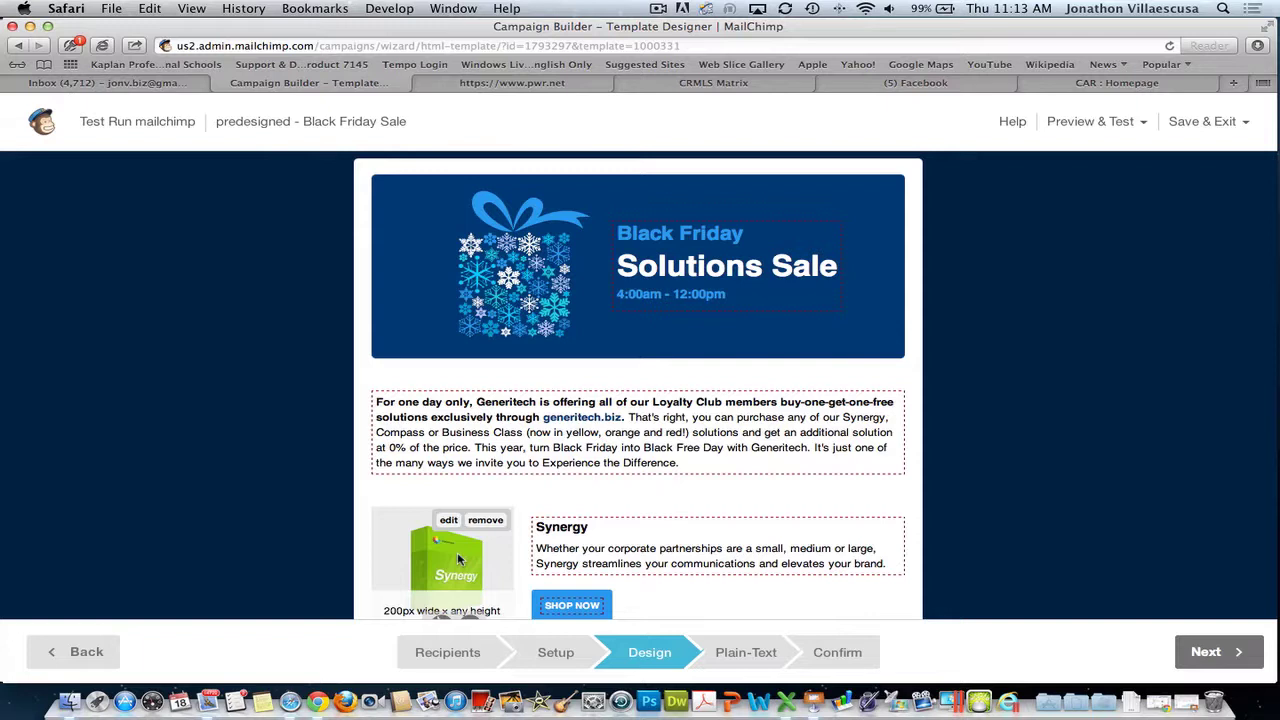
- Bring up the template's style settings panel, then switch to the Gmail inbox tab
{"action": "scroll", "coordinate": [458, 560], "scroll_direction": "up", "scroll_amount": 3}
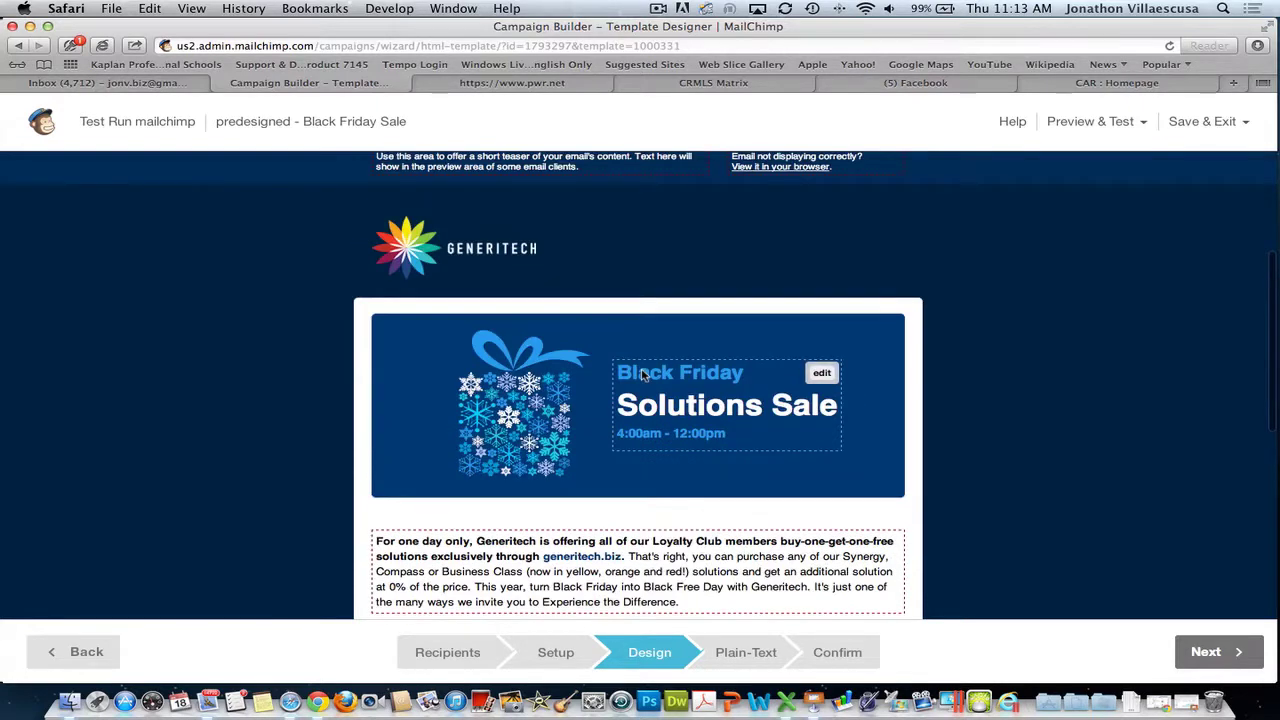
{"action": "left_click", "coordinate": [652, 356]}
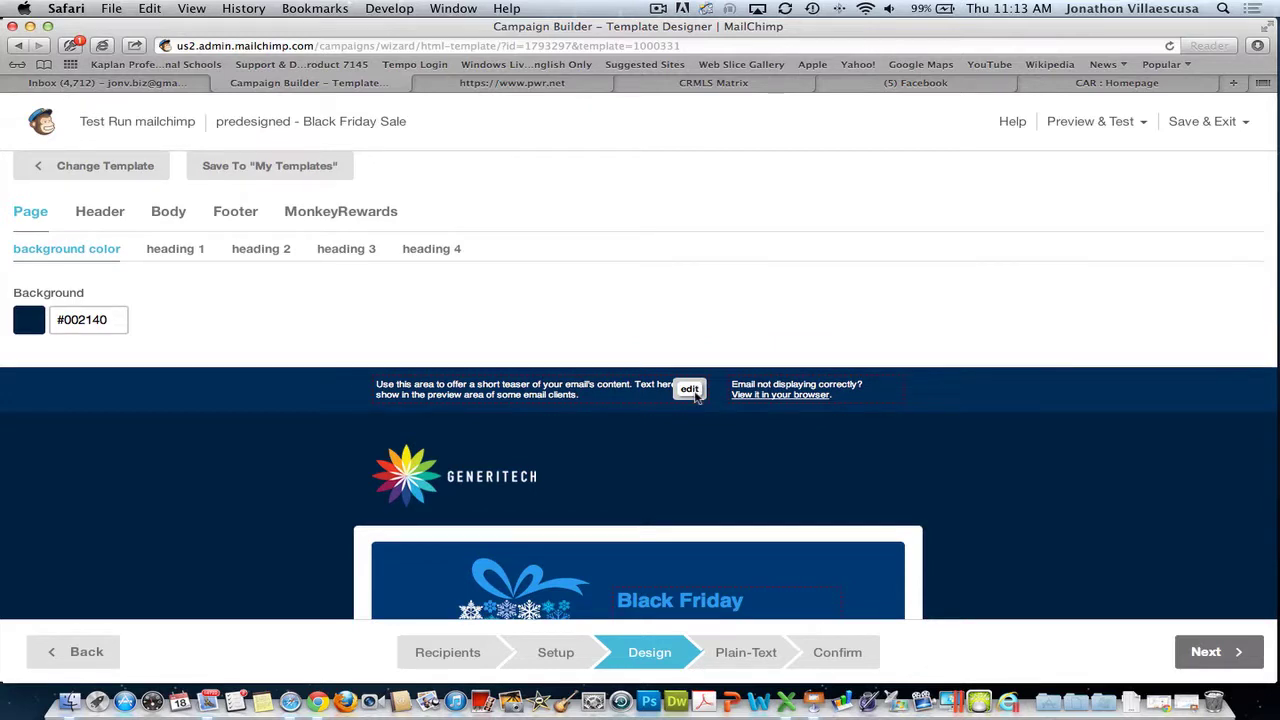
{"action": "mouse_move", "coordinate": [694, 449]}
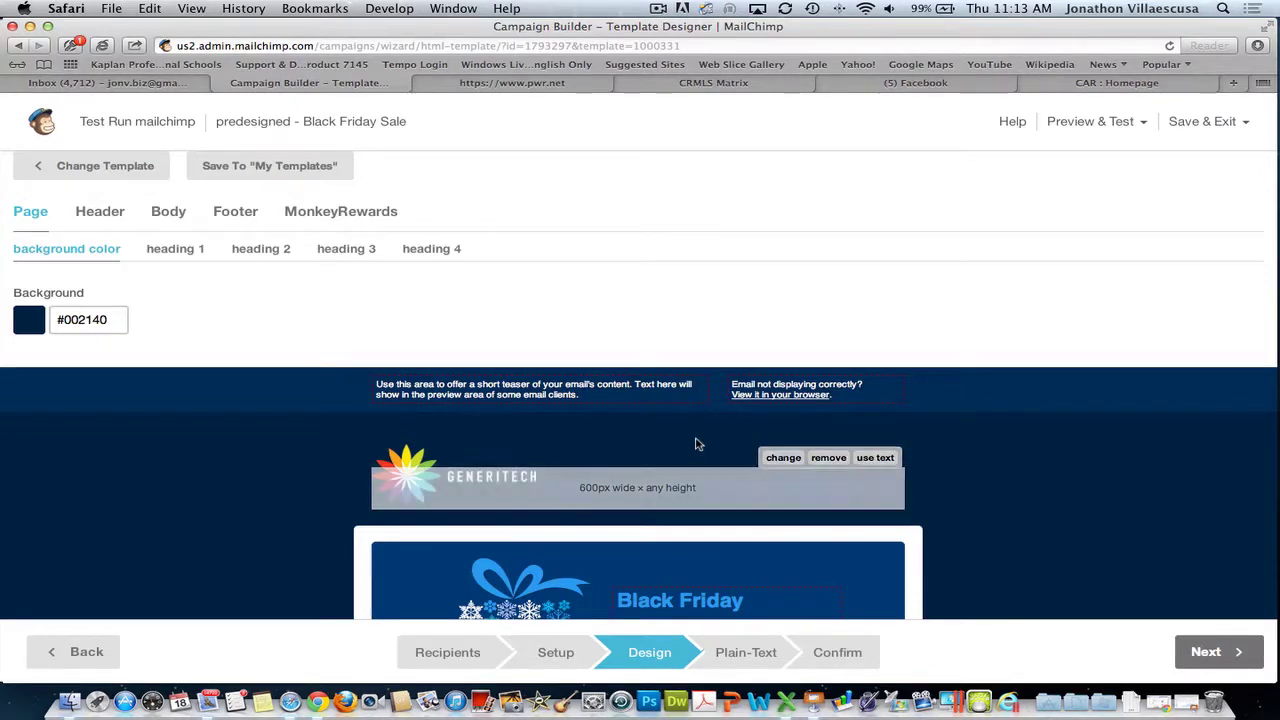
{"action": "mouse_move", "coordinate": [688, 396]}
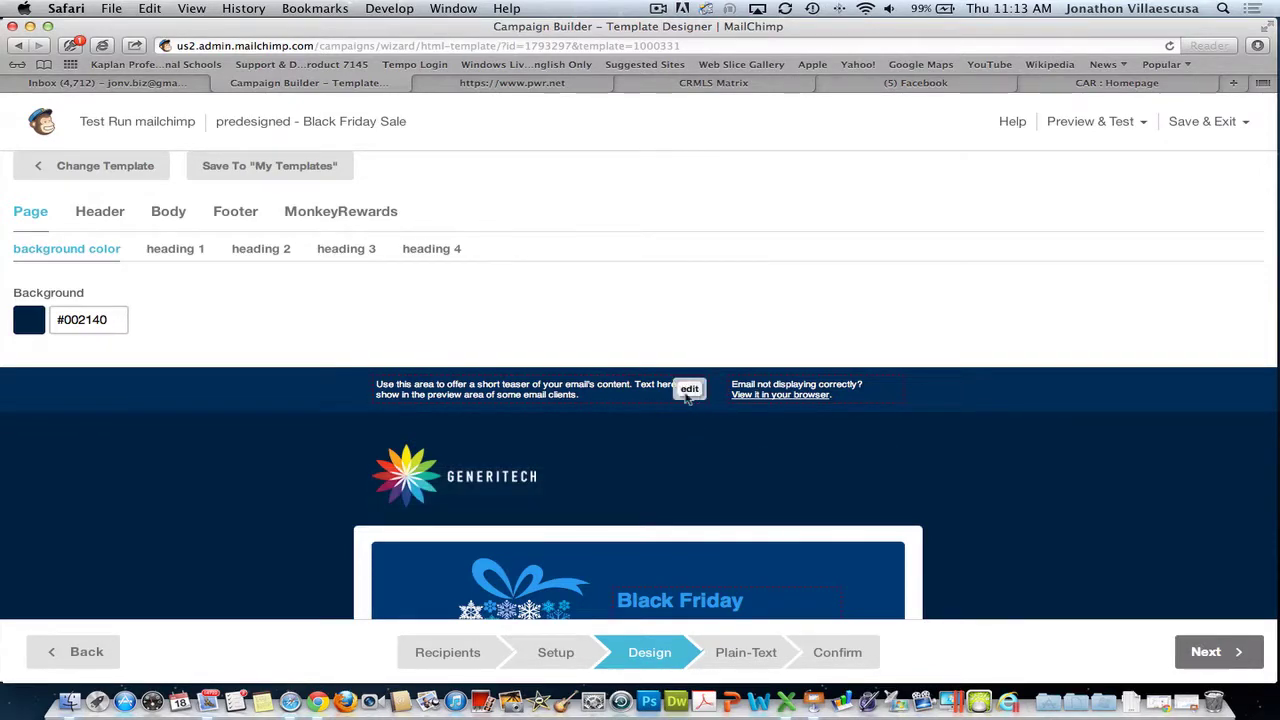
{"action": "left_click", "coordinate": [118, 84]}
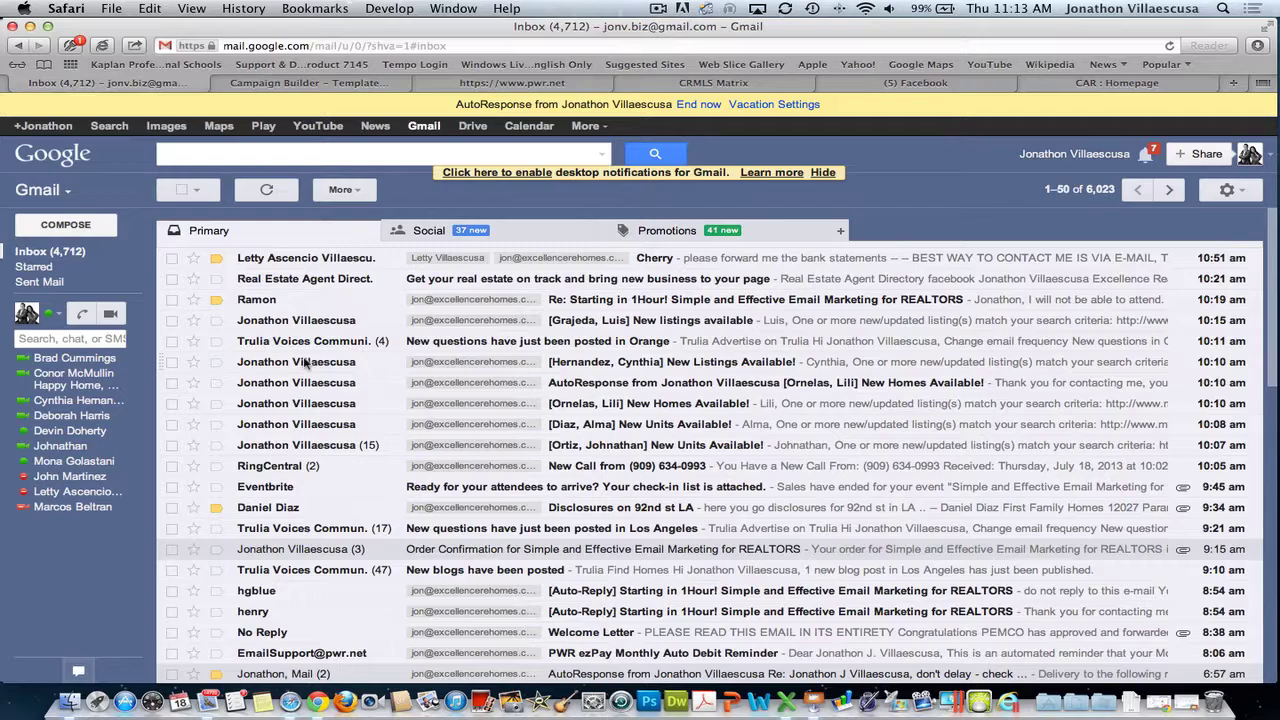
- Zoom in and scroll through the Gmail inbox, then go back to the Campaign Builder tab
{"action": "key", "text": "super+plus"}
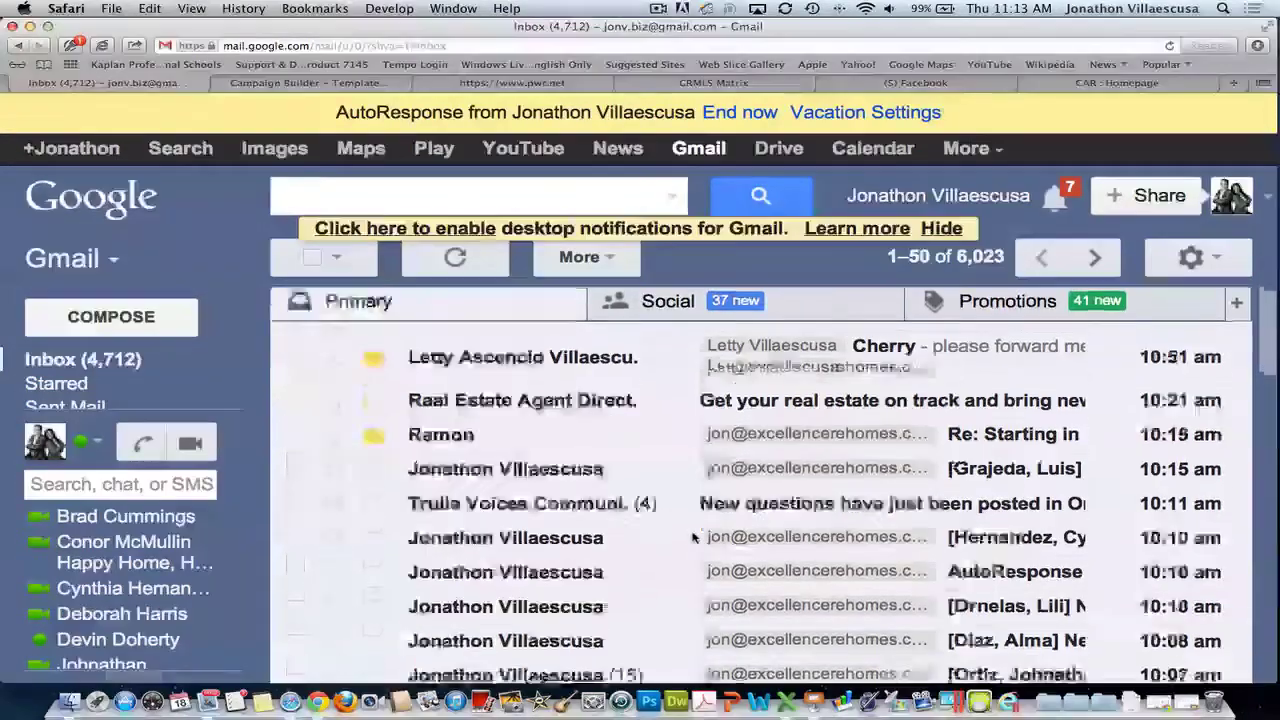
{"action": "scroll", "coordinate": [693, 537], "scroll_direction": "down", "scroll_amount": 2}
{"action": "scroll", "coordinate": [634, 546], "scroll_direction": "left", "scroll_amount": 1}
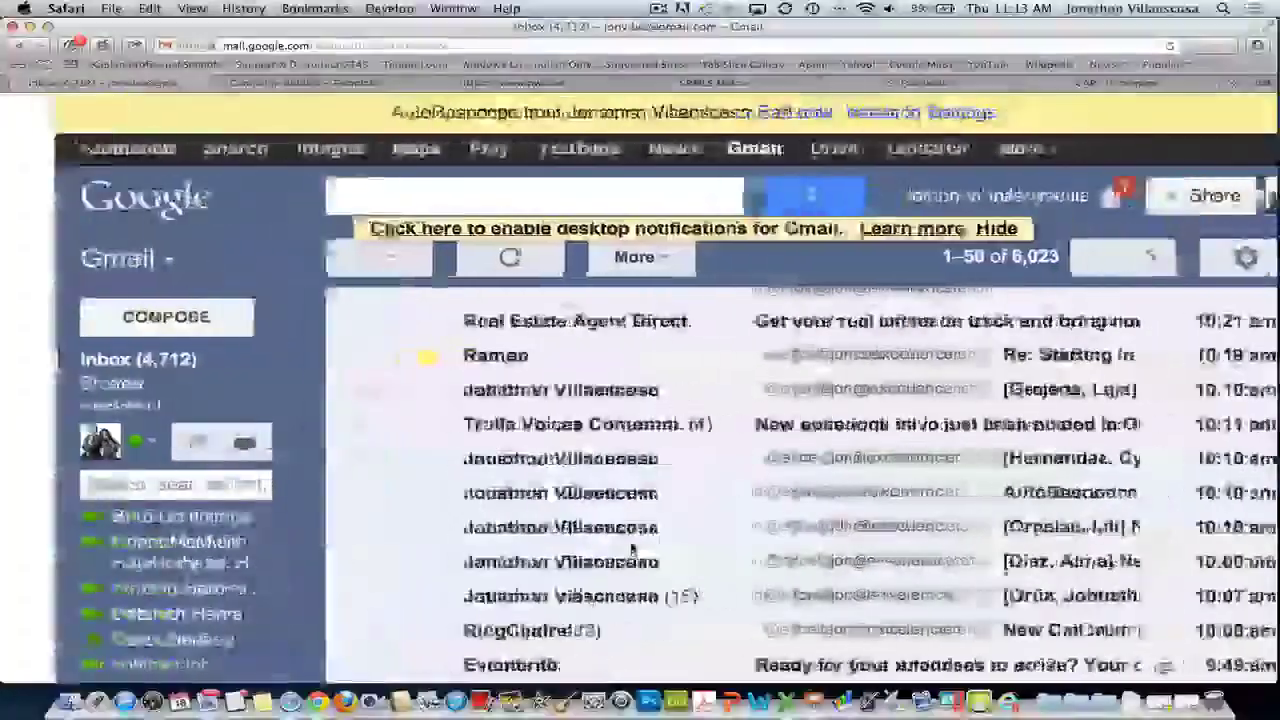
{"action": "scroll", "coordinate": [634, 548], "scroll_direction": "down", "scroll_amount": 3}
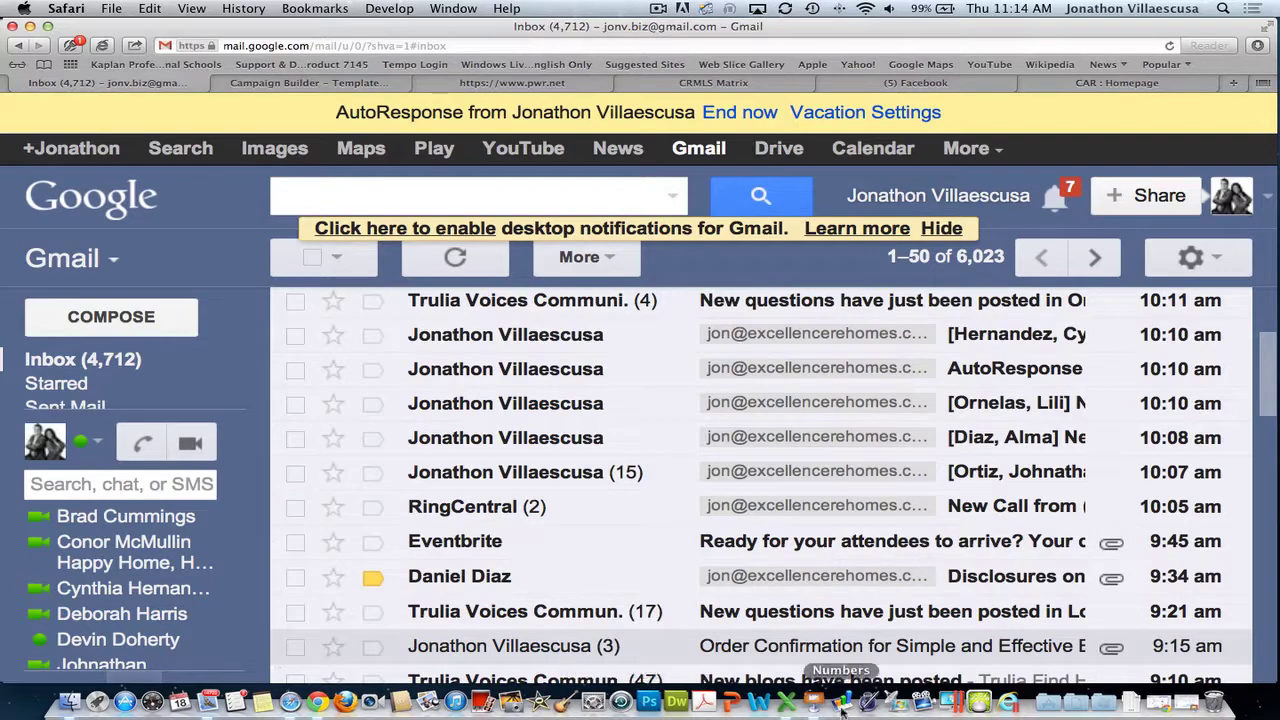
{"action": "left_click", "coordinate": [340, 83]}
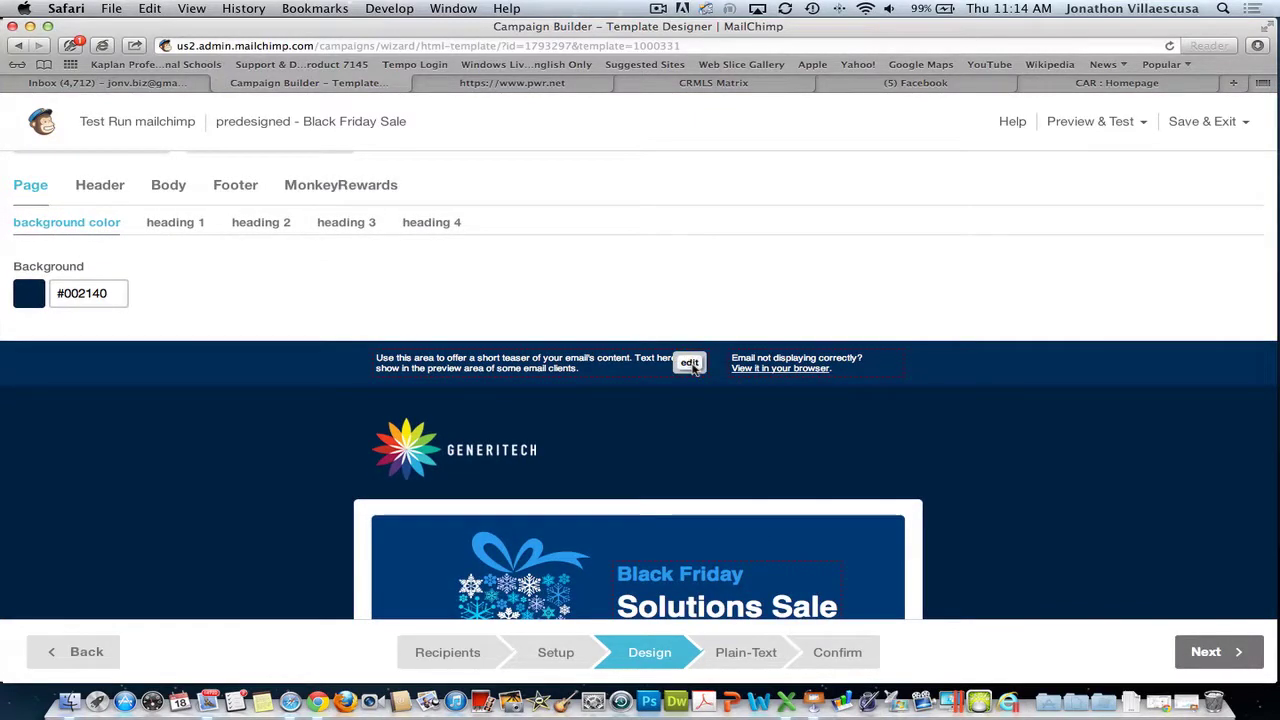
- Rewrite the preheader as coupons for 60 inch LED TVs and BOGO ladies' shoes, fixing typos, then save
{"action": "left_click", "coordinate": [443, 406]}
{"action": "key", "text": "super+a"}
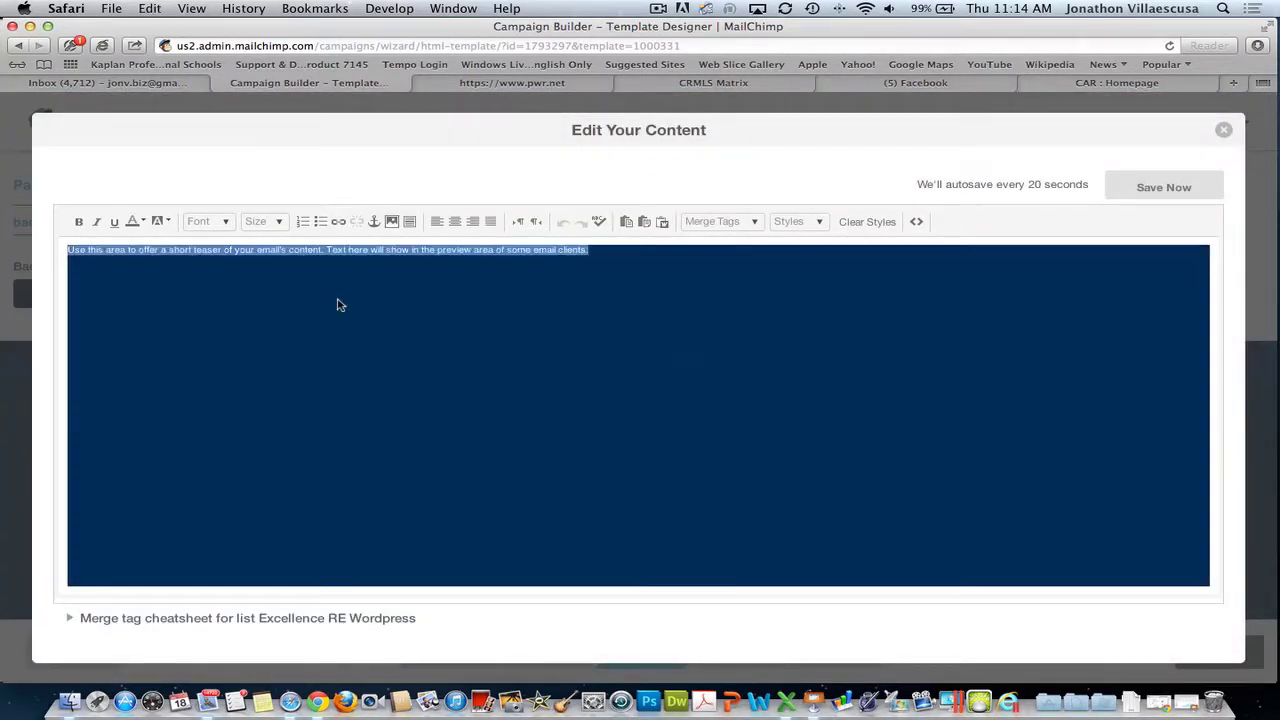
{"action": "type", "text": "Sav"}
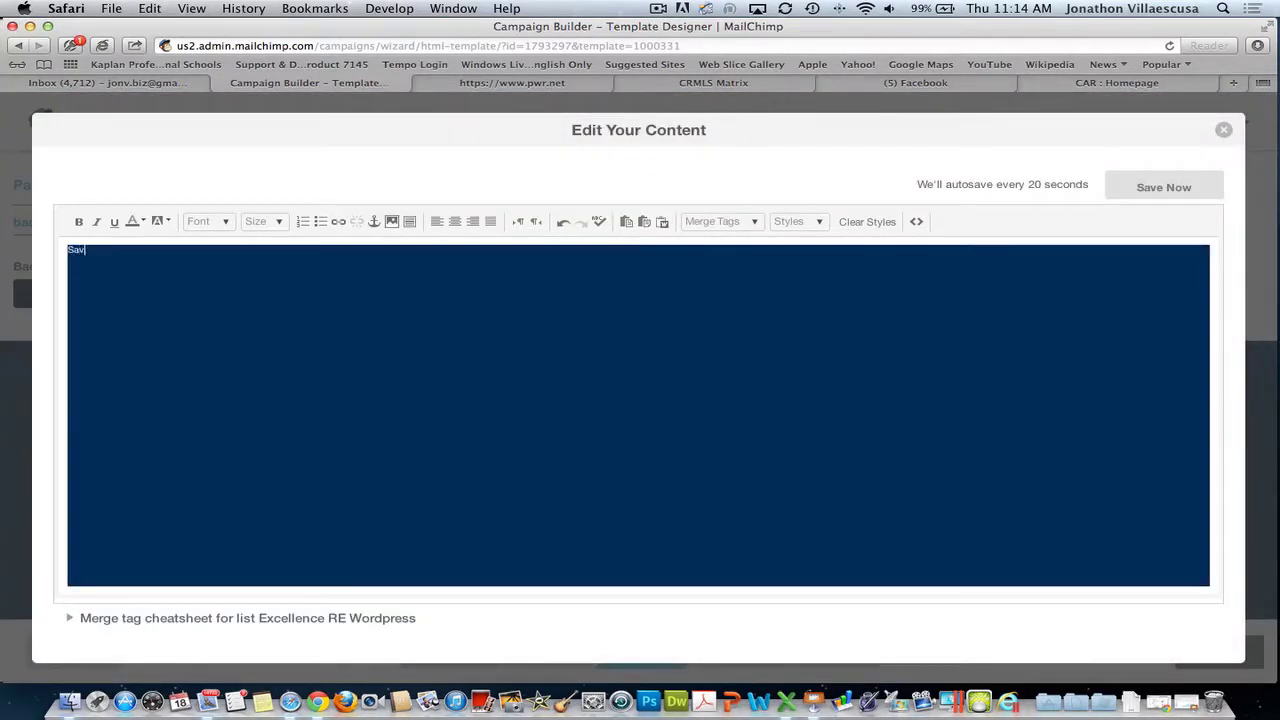
{"action": "type", "text": "e Hundreds with these coupons I've foudn fo"}
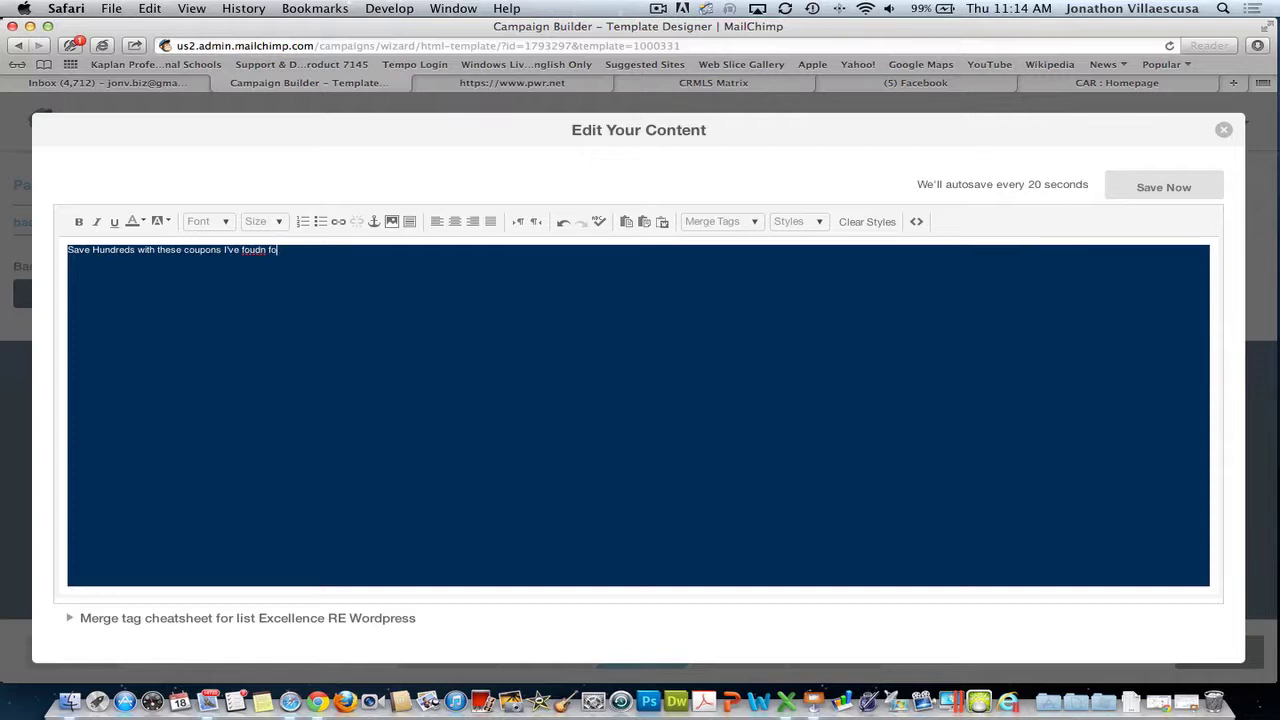
{"action": "key", "text": "BackSpace"}
{"action": "key", "text": "BackSpace"}
{"action": "key", "text": "BackSpace"}
{"action": "key", "text": "BackSpace"}
{"action": "key", "text": "BackSpace"}
{"action": "type", "text": "nd for 60 inc"}
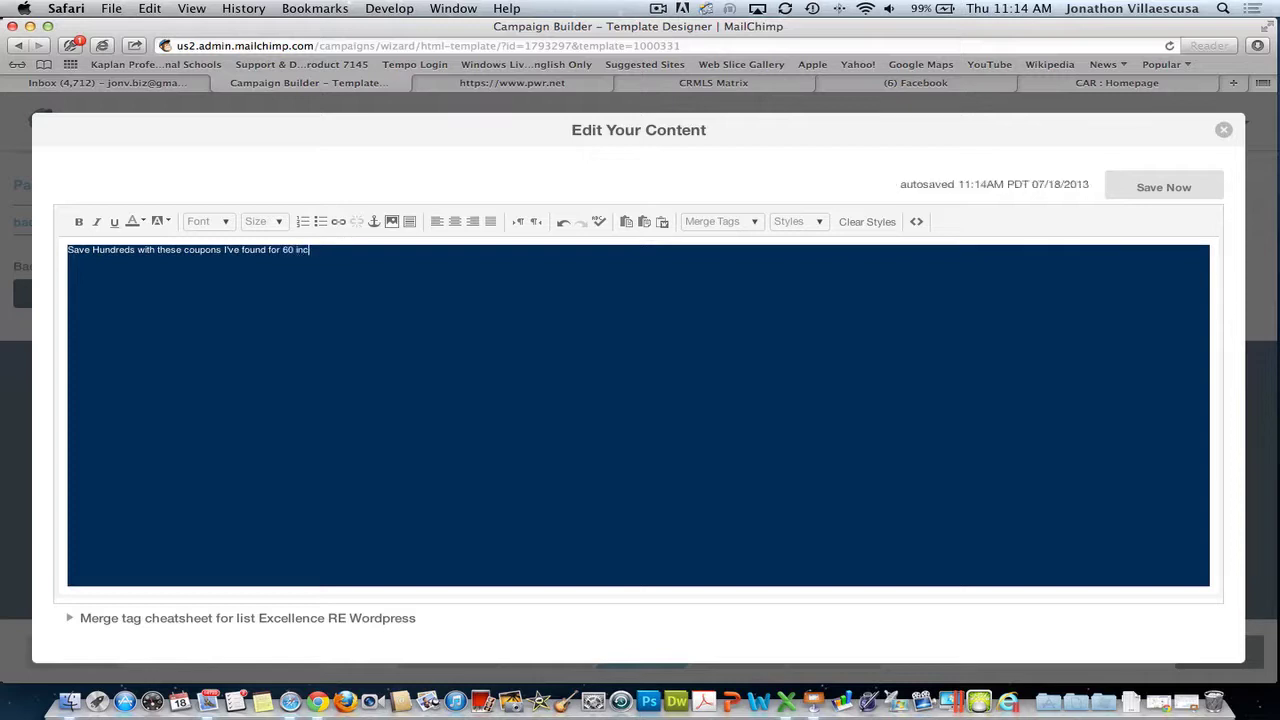
{"action": "type", "text": "h LED"}
{"action": "key", "text": "BackSpace"}
{"action": "key", "text": "BackSpace"}
{"action": "key", "text": "BackSpace"}
{"action": "type", "text": "d Tv's"}
{"action": "type", "text": "& for the ladies steve maden show"}
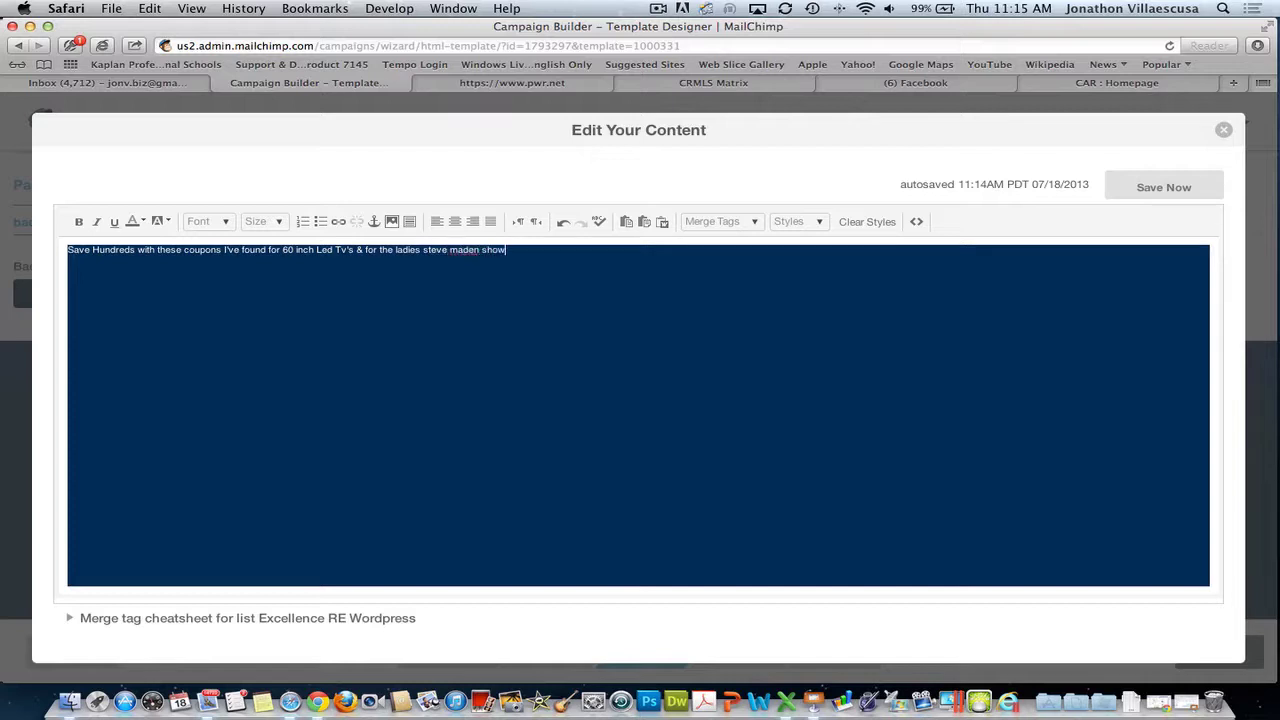
{"action": "type", "text": "es buy one get one free."}
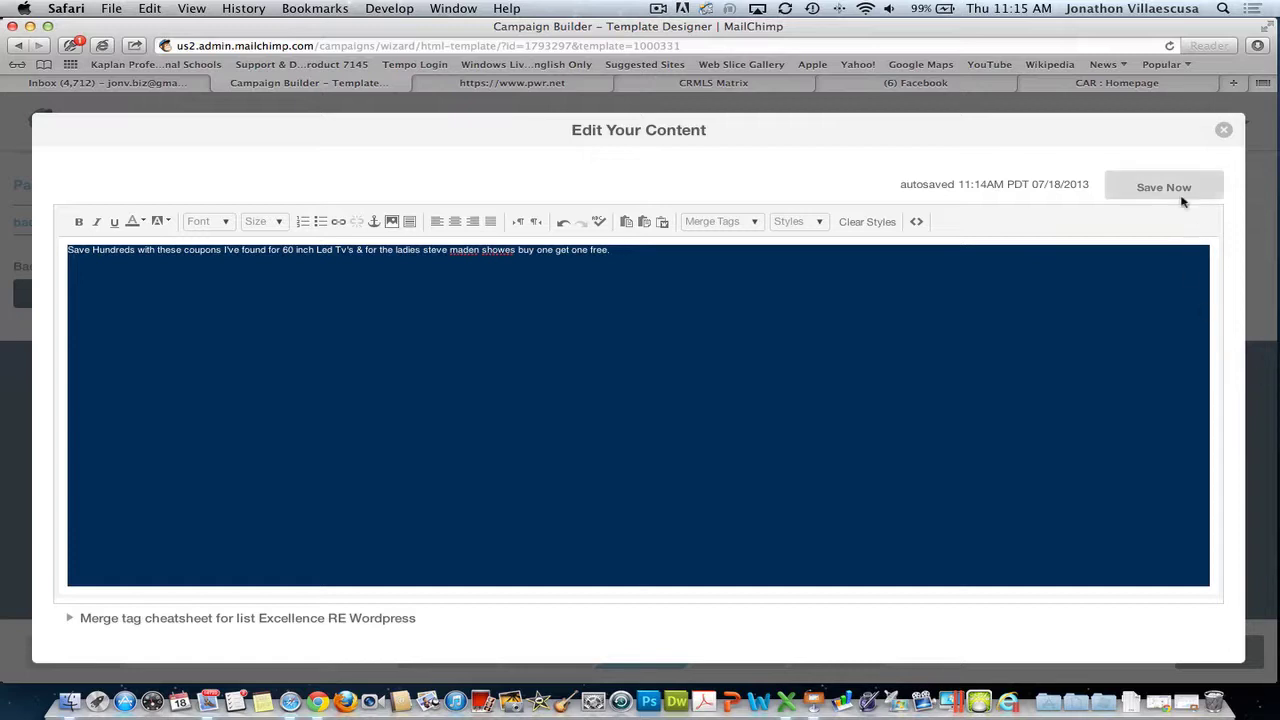
{"action": "left_click", "coordinate": [1175, 187]}
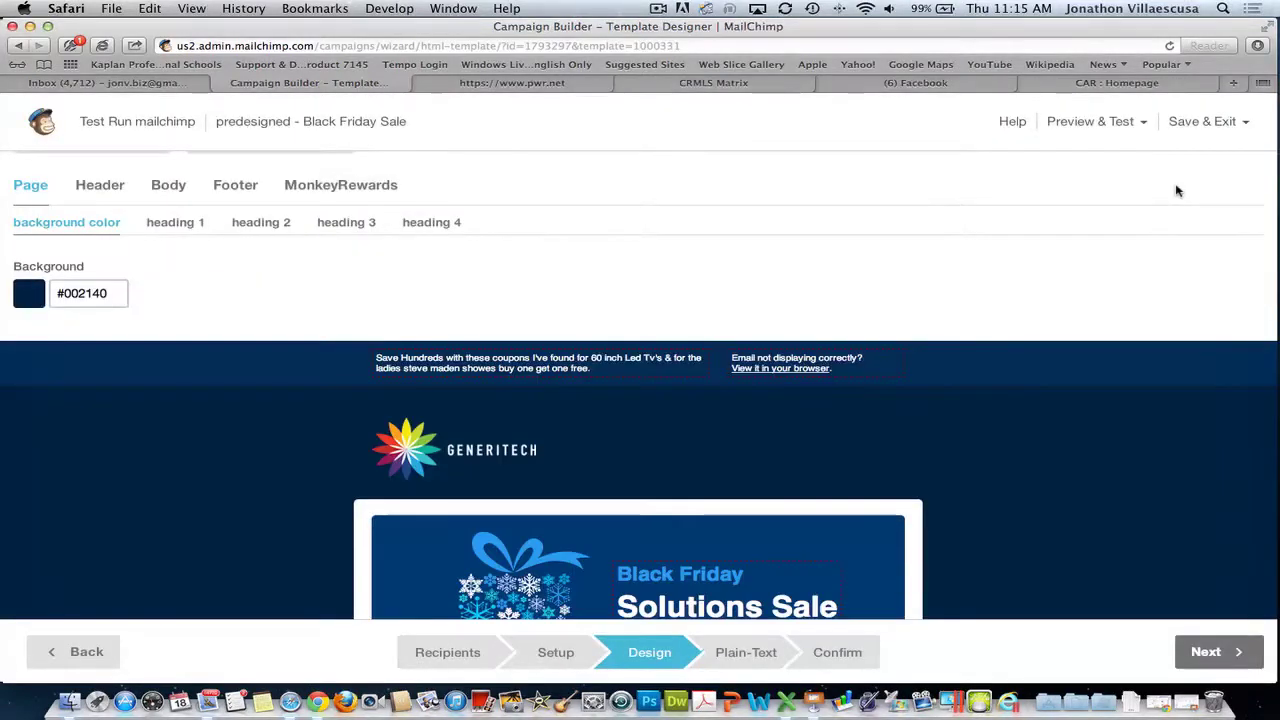
{"action": "mouse_move", "coordinate": [736, 449]}
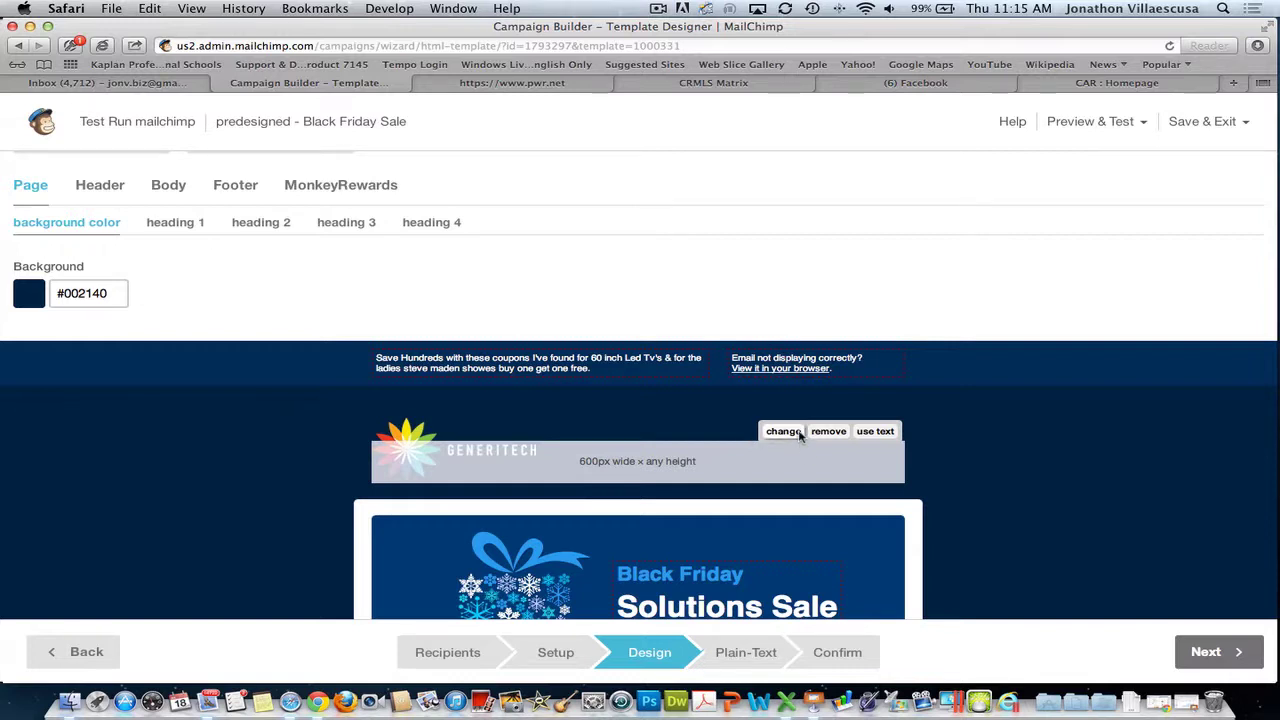
- Open the header image's File Manager, try uploading a file, then return to the uploaded images
{"action": "left_click", "coordinate": [783, 431]}
{"action": "left_click", "coordinate": [286, 262]}
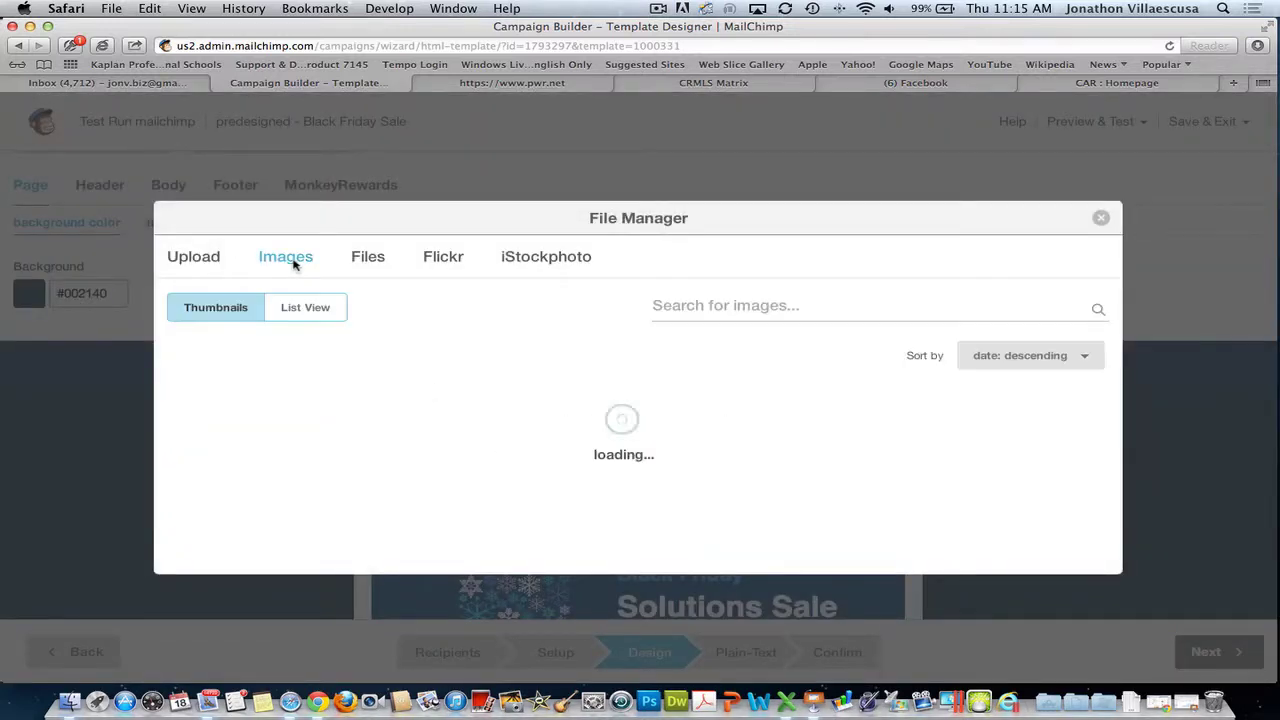
{"action": "left_click", "coordinate": [208, 204]}
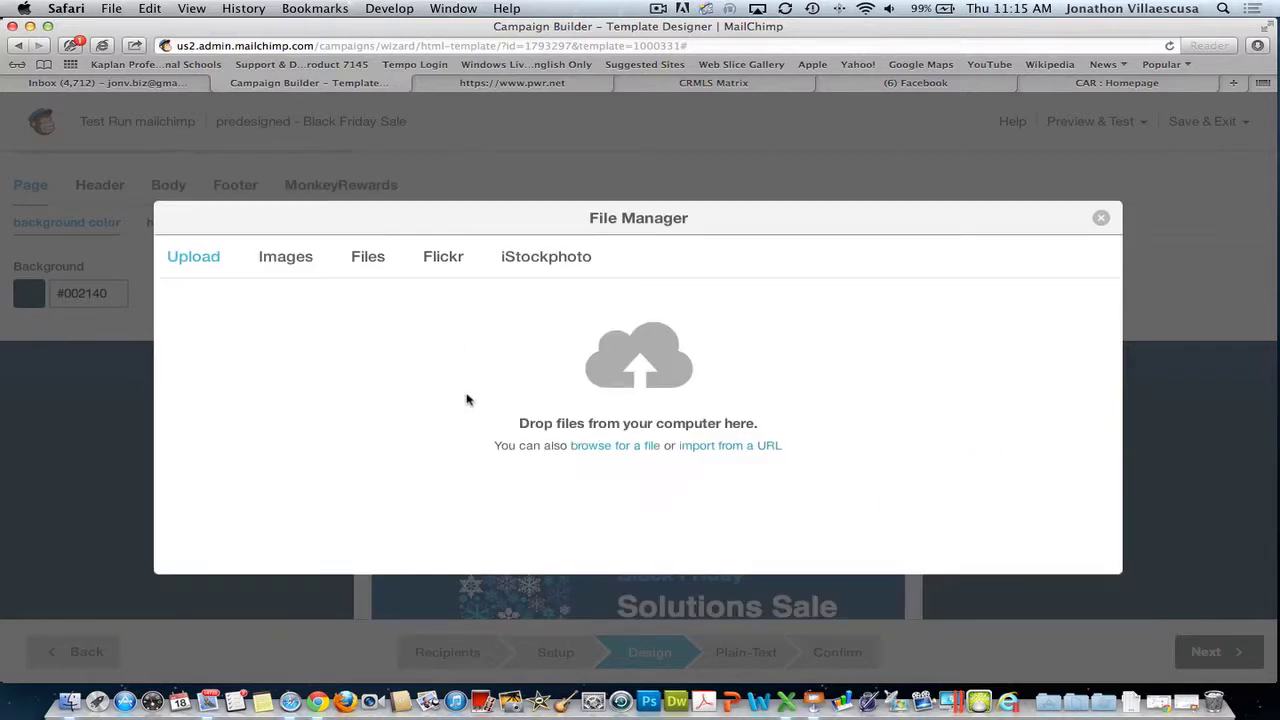
{"action": "left_click", "coordinate": [620, 446]}
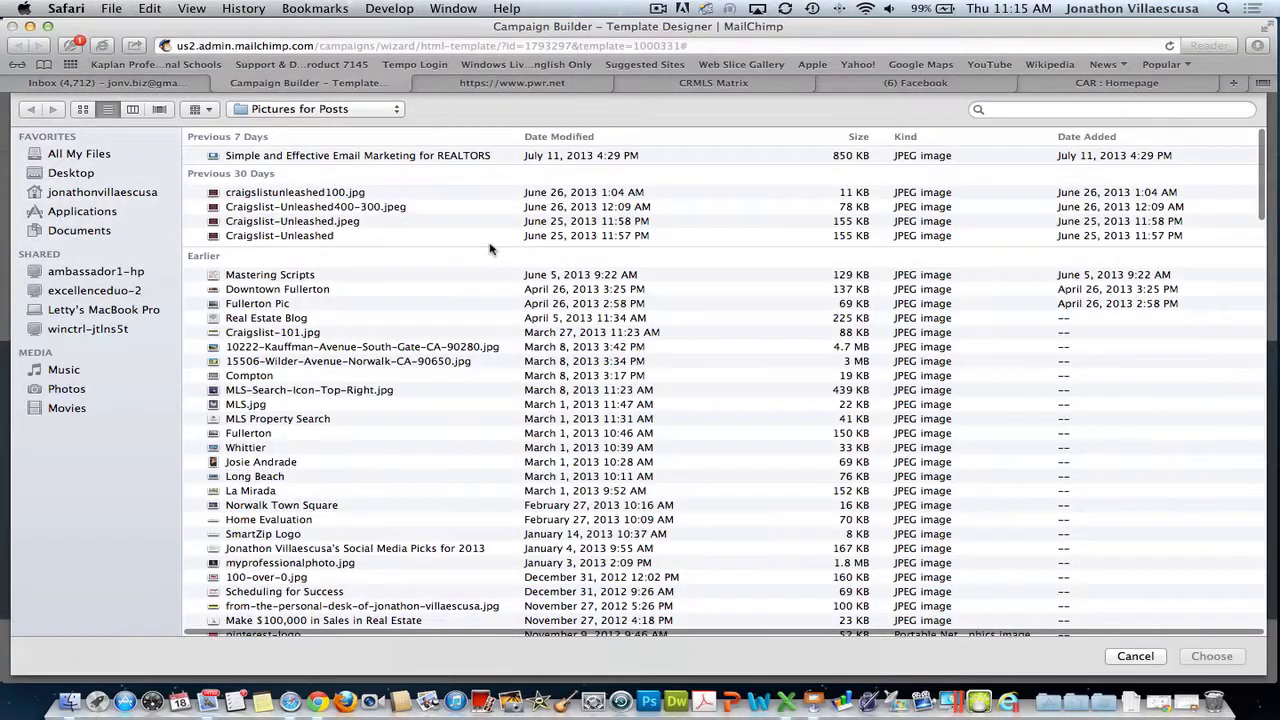
{"action": "left_click", "coordinate": [1135, 656]}
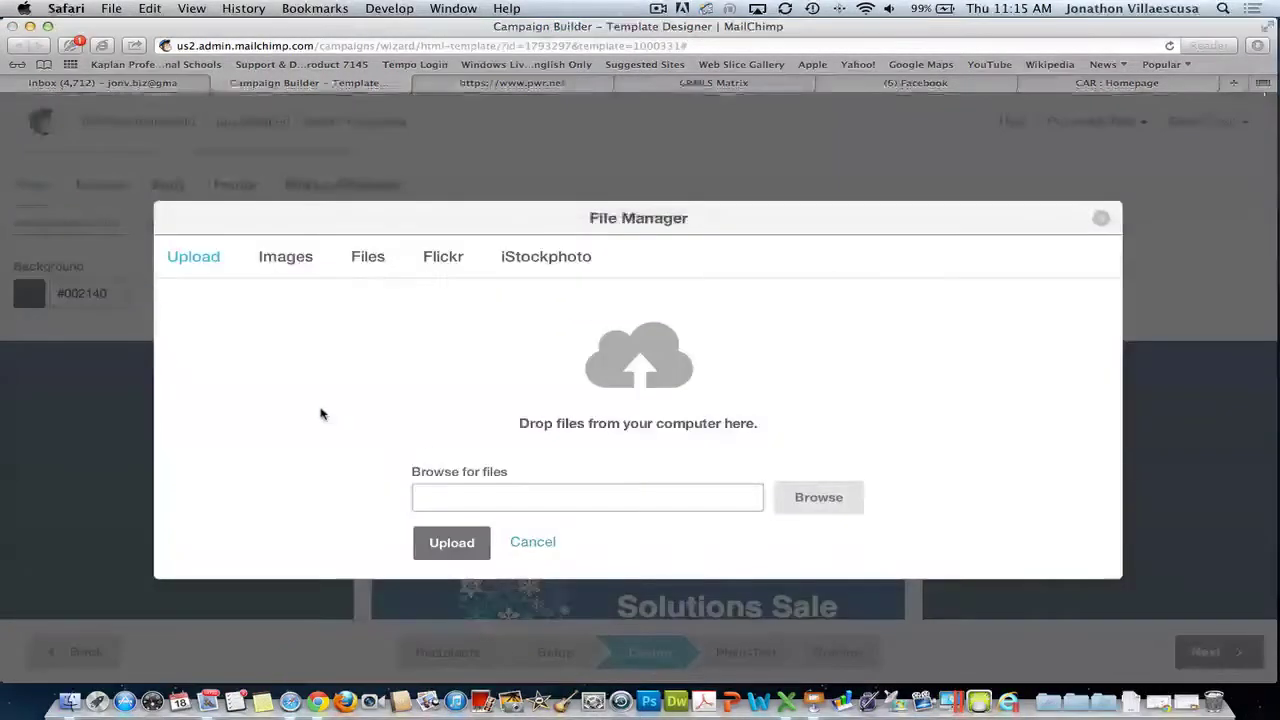
{"action": "left_click", "coordinate": [291, 256]}
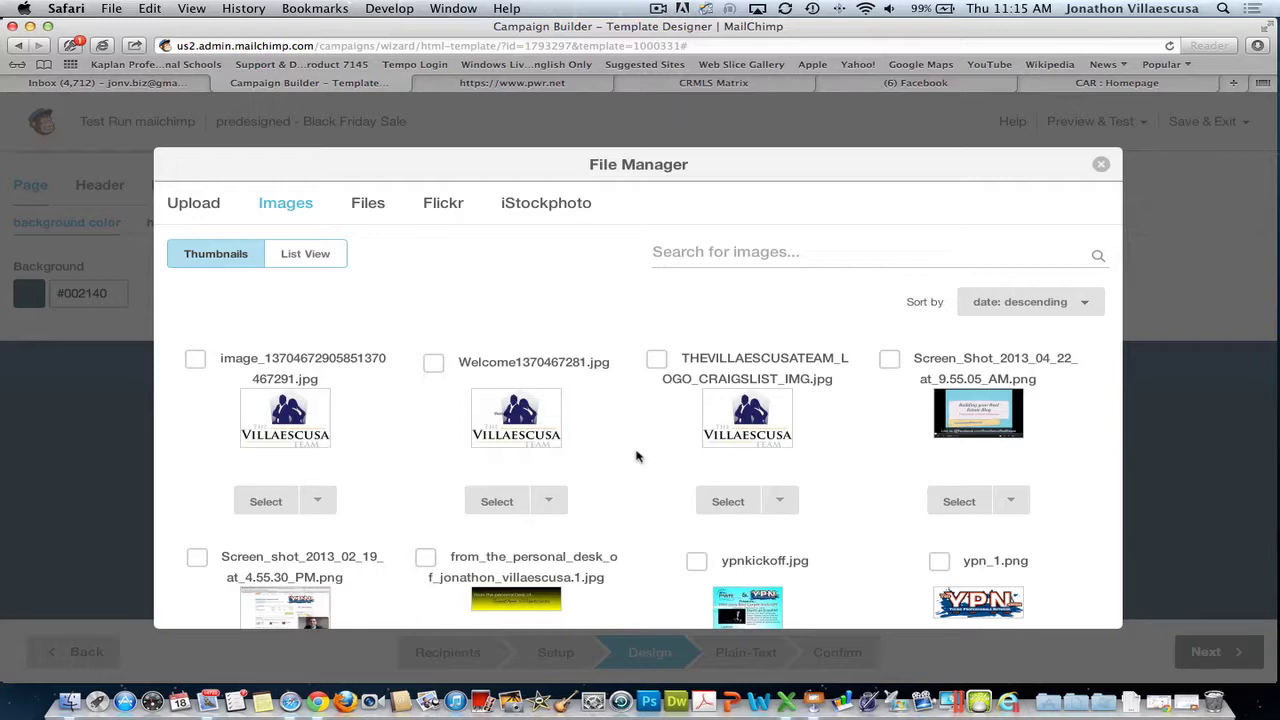
- Choose the Google_Plus_Header.1.jpg Marketing Events banner (597×178) as the new header image
{"action": "scroll", "coordinate": [636, 457], "scroll_direction": "down", "scroll_amount": 10}
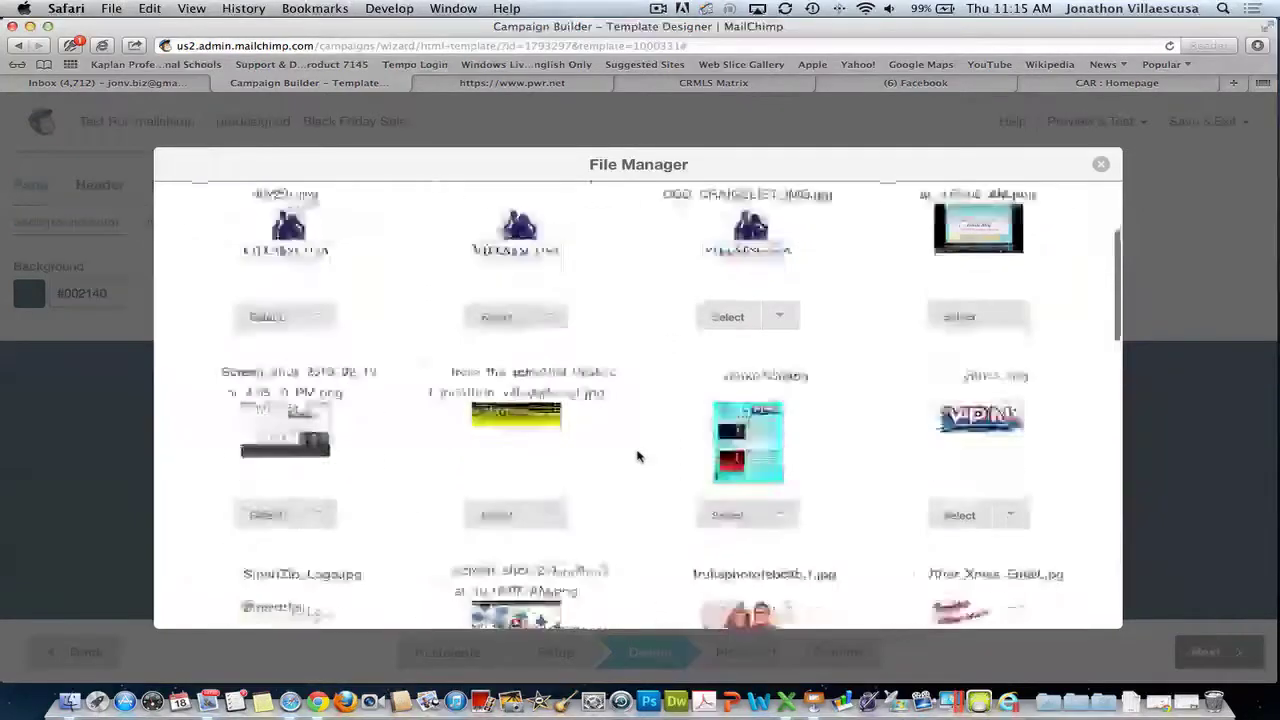
{"action": "scroll", "coordinate": [634, 434], "scroll_direction": "down", "scroll_amount": 3}
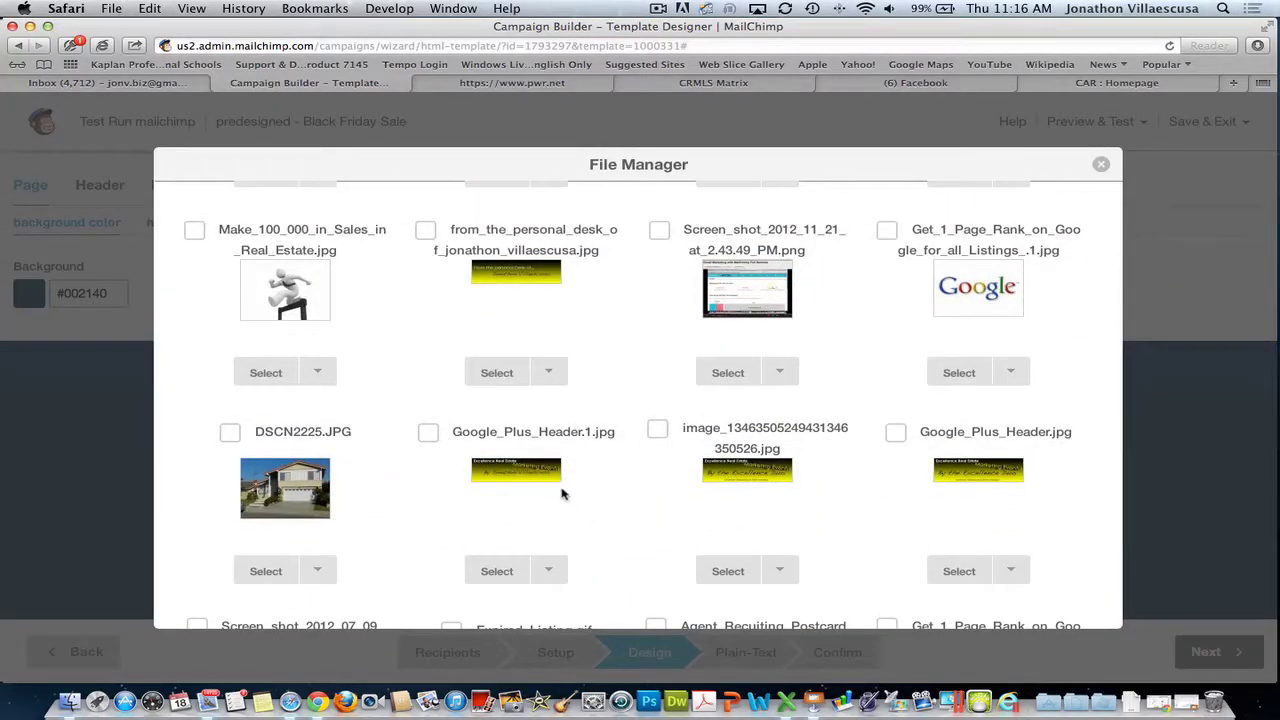
{"action": "scroll", "coordinate": [601, 511], "scroll_direction": "down", "scroll_amount": 3}
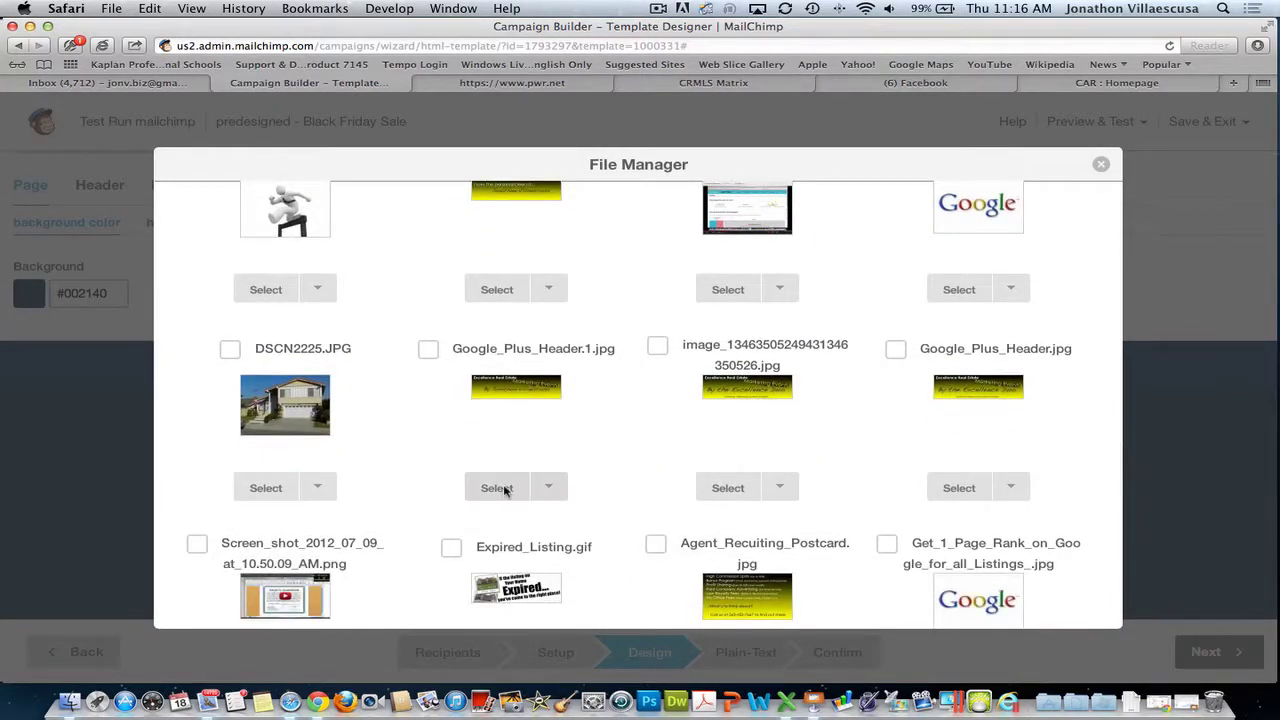
{"action": "left_click", "coordinate": [500, 488]}
{"action": "scroll", "coordinate": [706, 508], "scroll_direction": "up", "scroll_amount": 3}
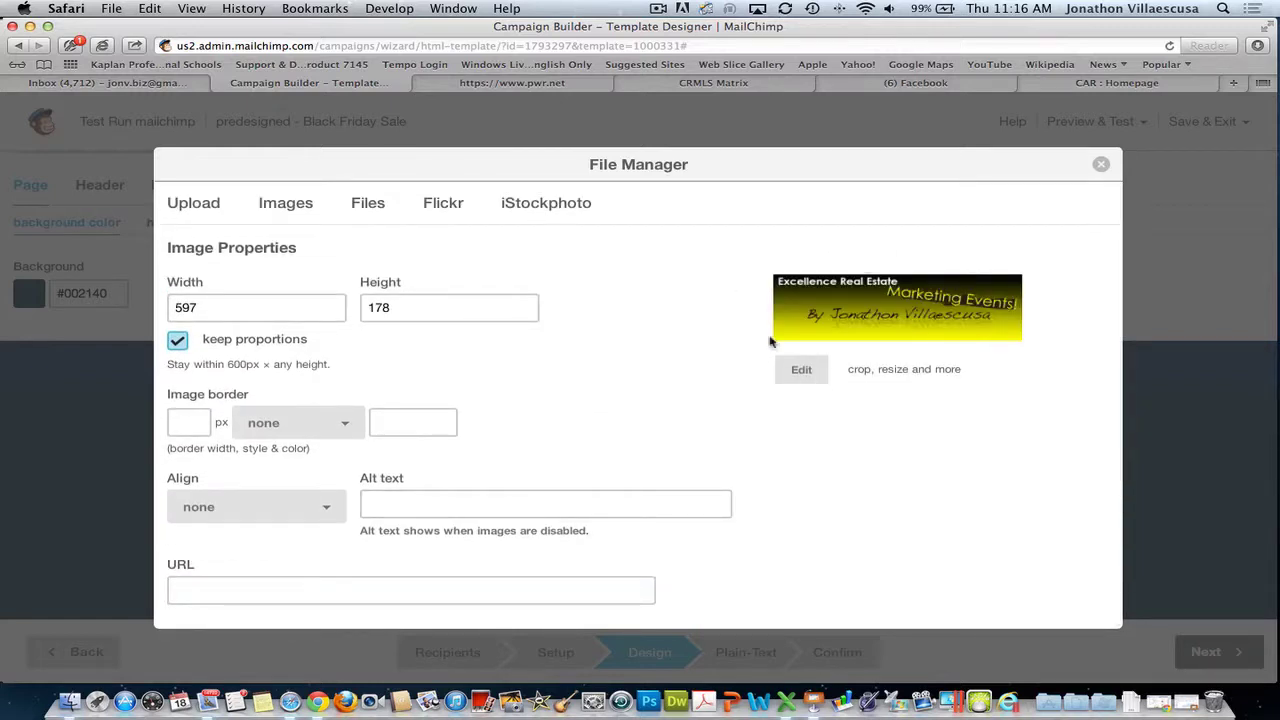
{"action": "left_click", "coordinate": [474, 517]}
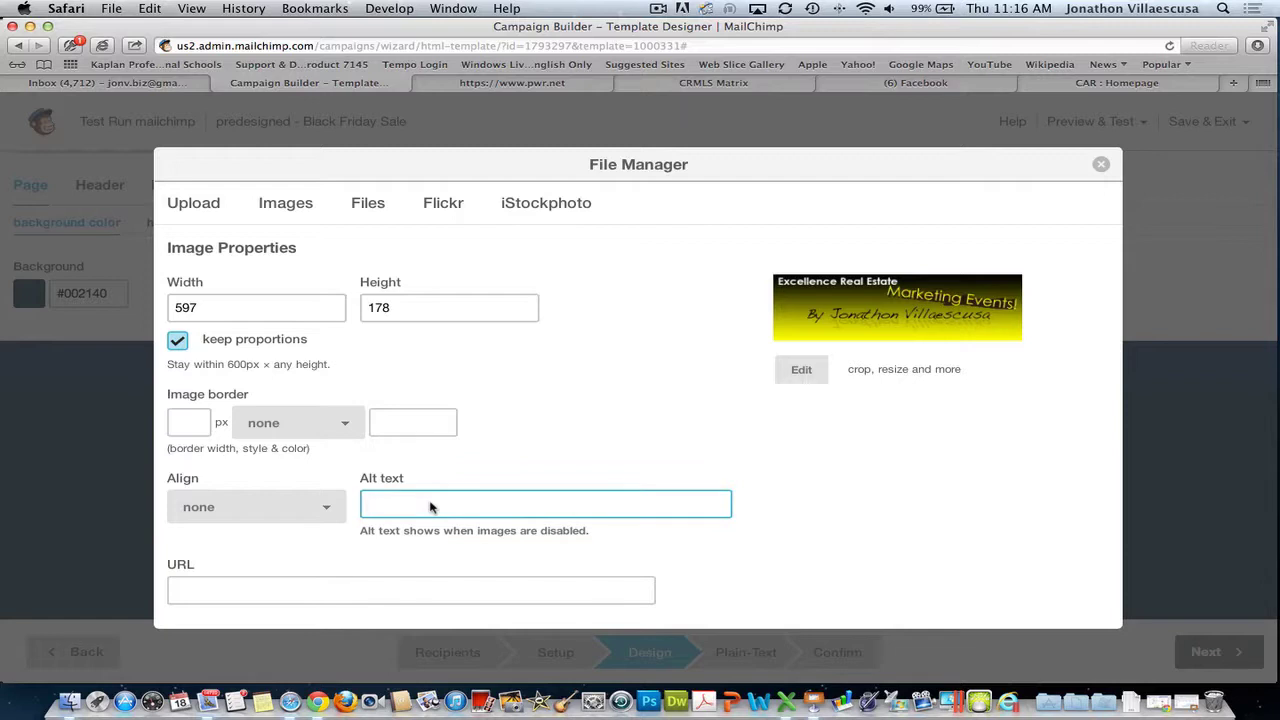
{"action": "type", "text": "Excellence REal Estate"}
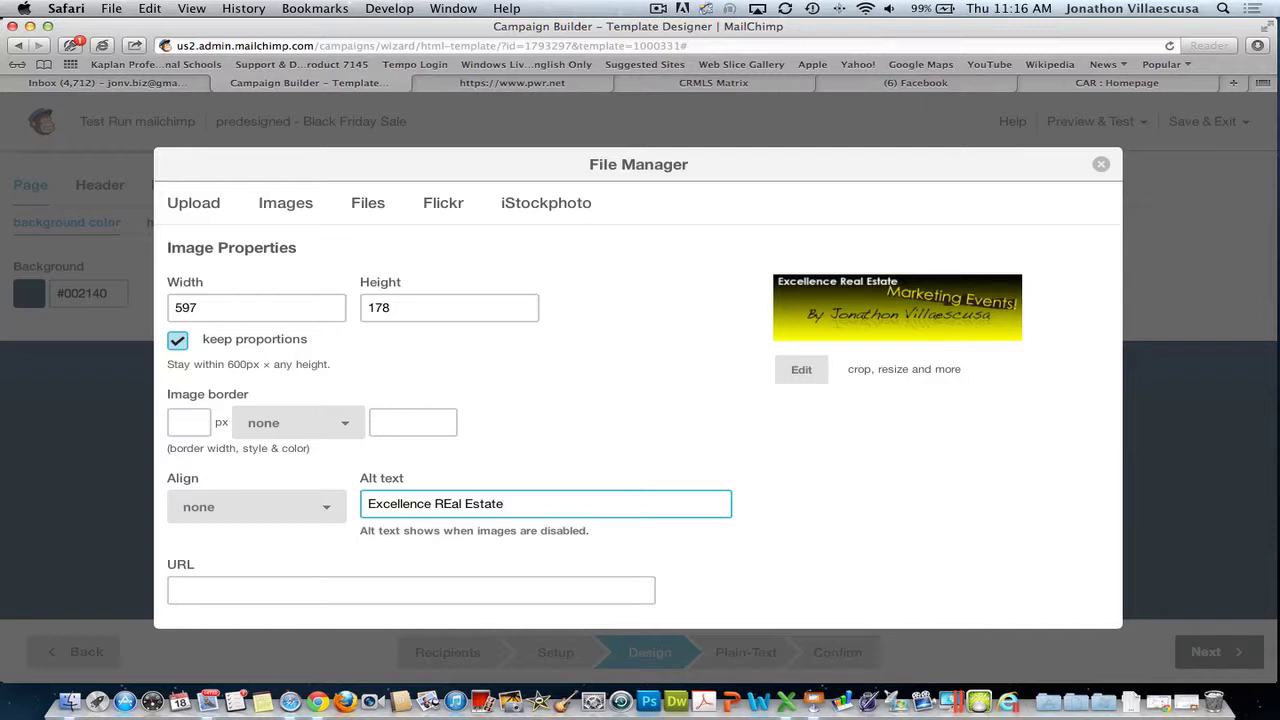
{"action": "left_click", "coordinate": [400, 590]}
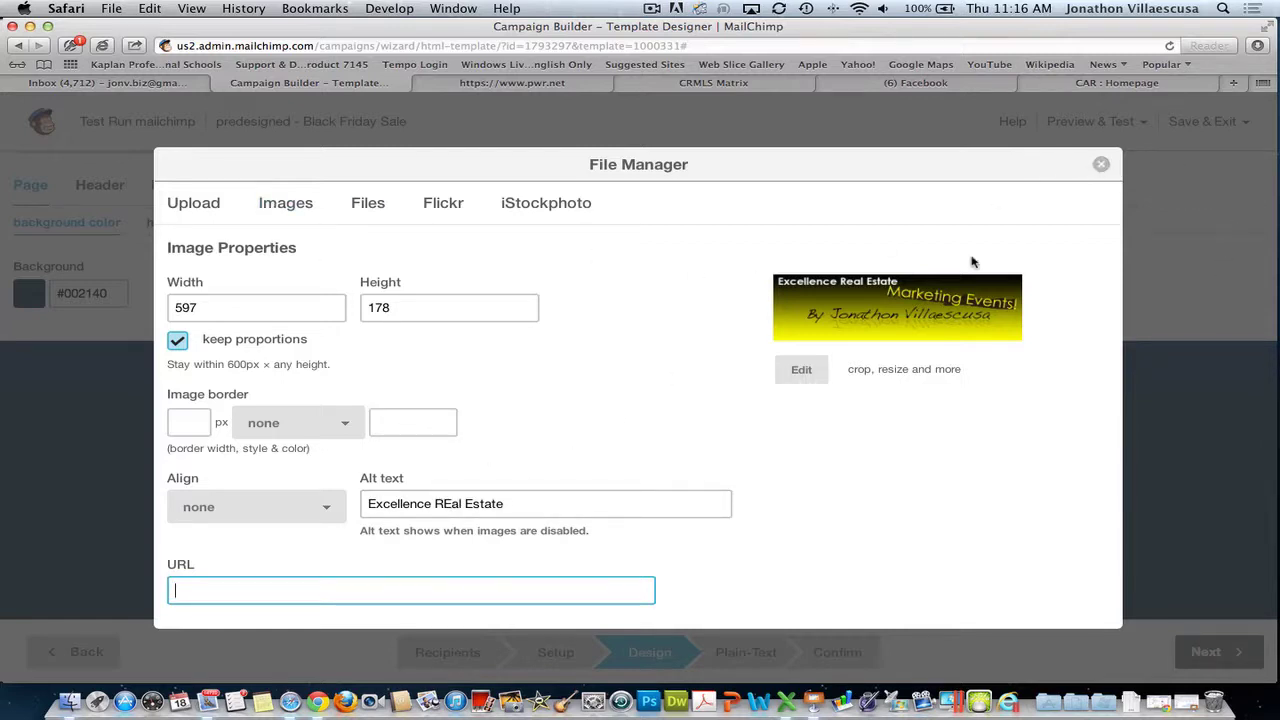
{"action": "type", "text": "http://excellencerehome.scom"}
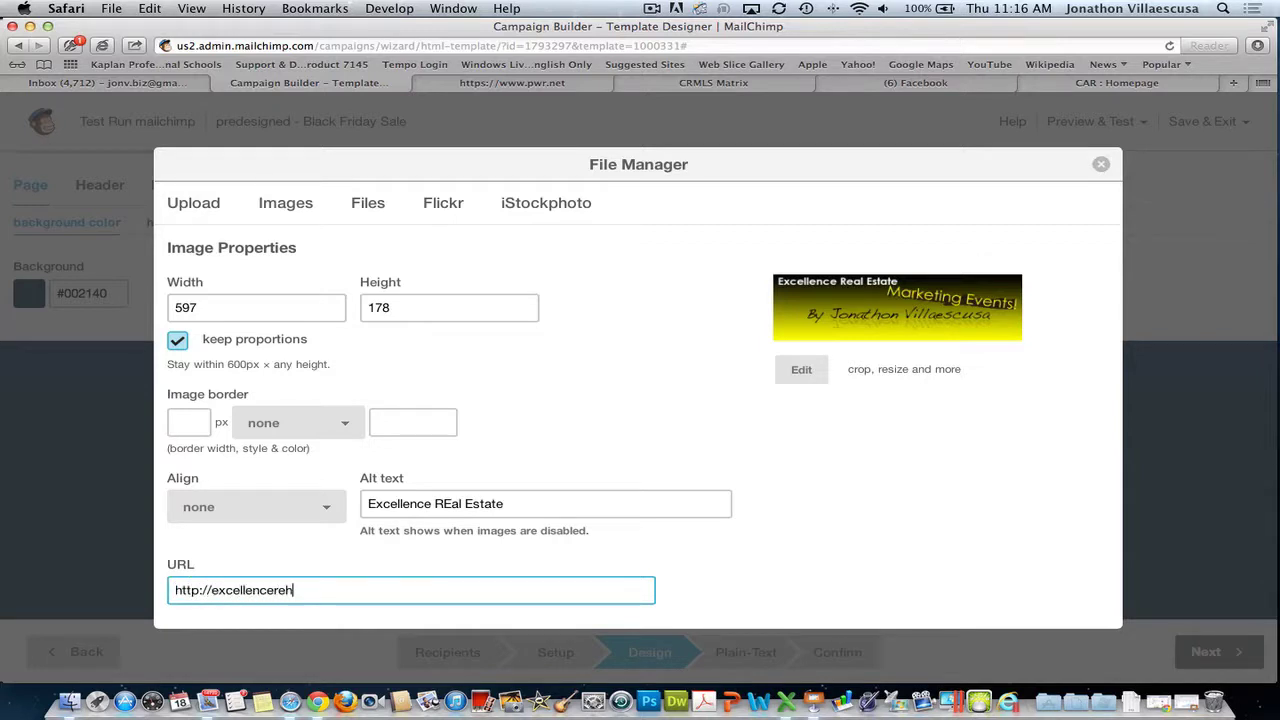
{"action": "key", "text": "BackSpace"}
{"action": "key", "text": "BackSpace"}
{"action": "key", "text": "BackSpace"}
{"action": "key", "text": "BackSpace"}
{"action": "key", "text": "BackSpace"}
{"action": "type", "text": "s.com"}
- Make the banner link open in a new window and insert it as the header image
{"action": "scroll", "coordinate": [677, 491], "scroll_direction": "down", "scroll_amount": 3}
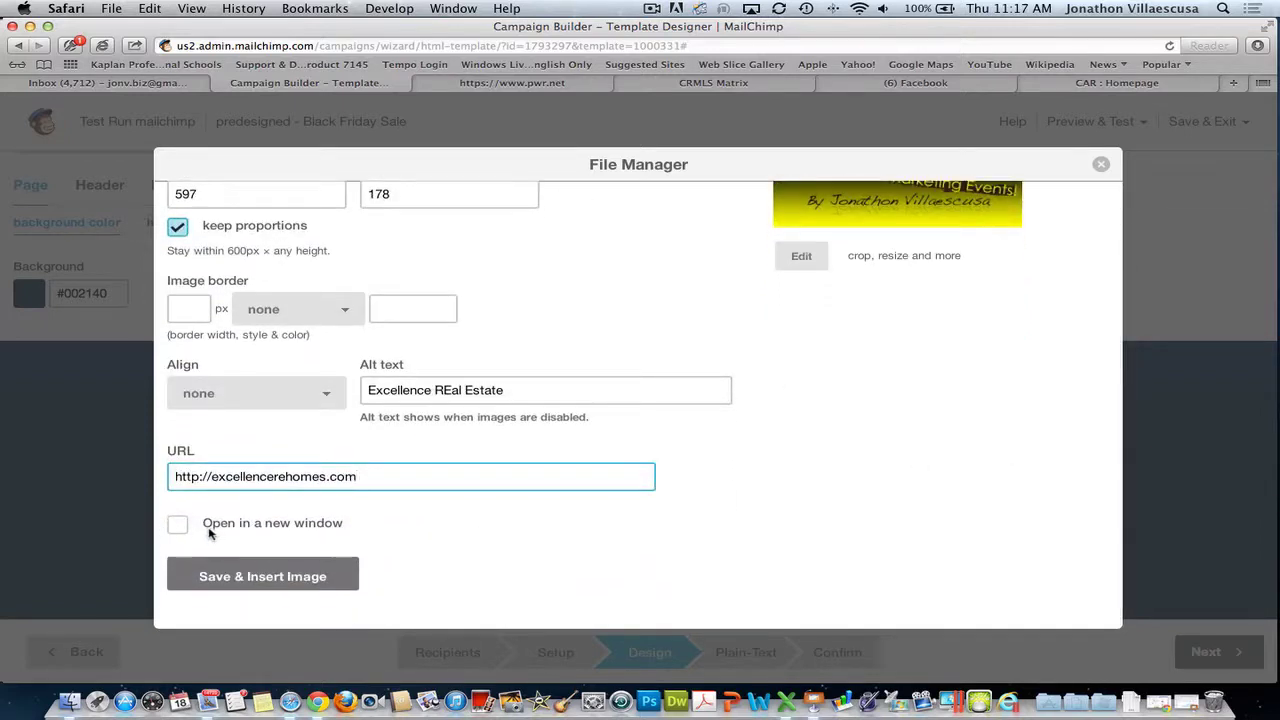
{"action": "left_click", "coordinate": [177, 526]}
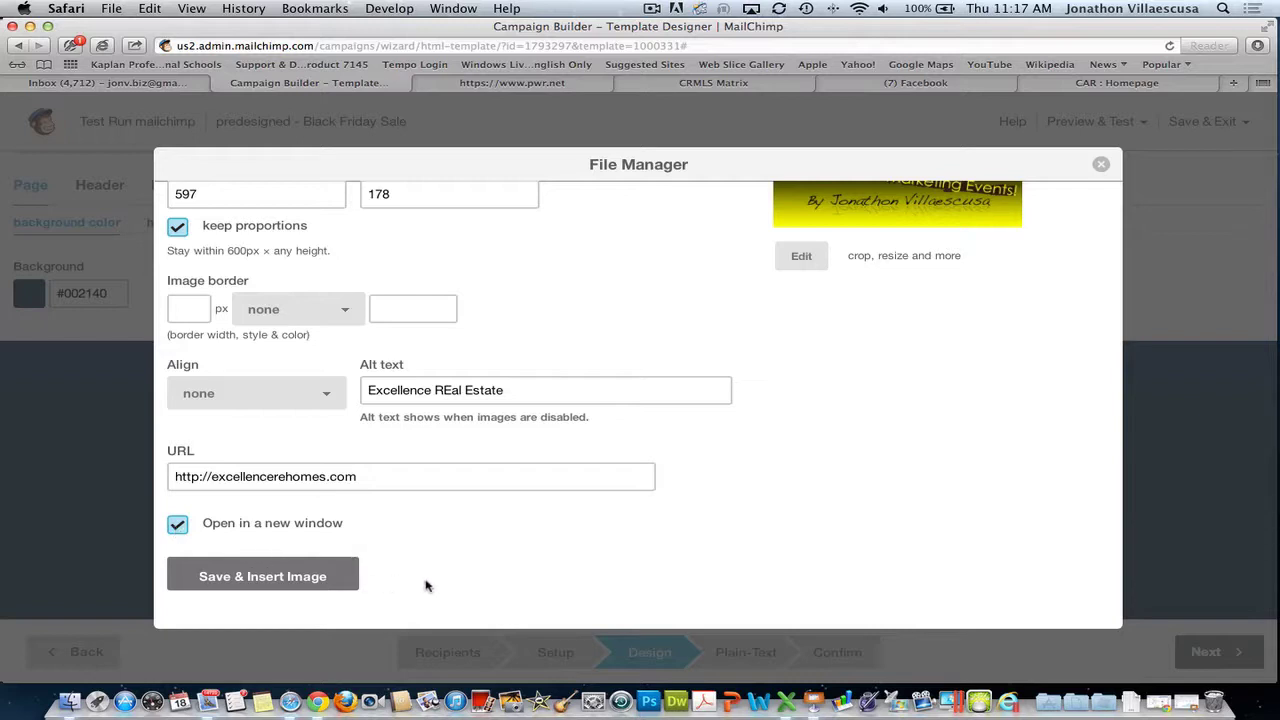
{"action": "left_click", "coordinate": [345, 576]}
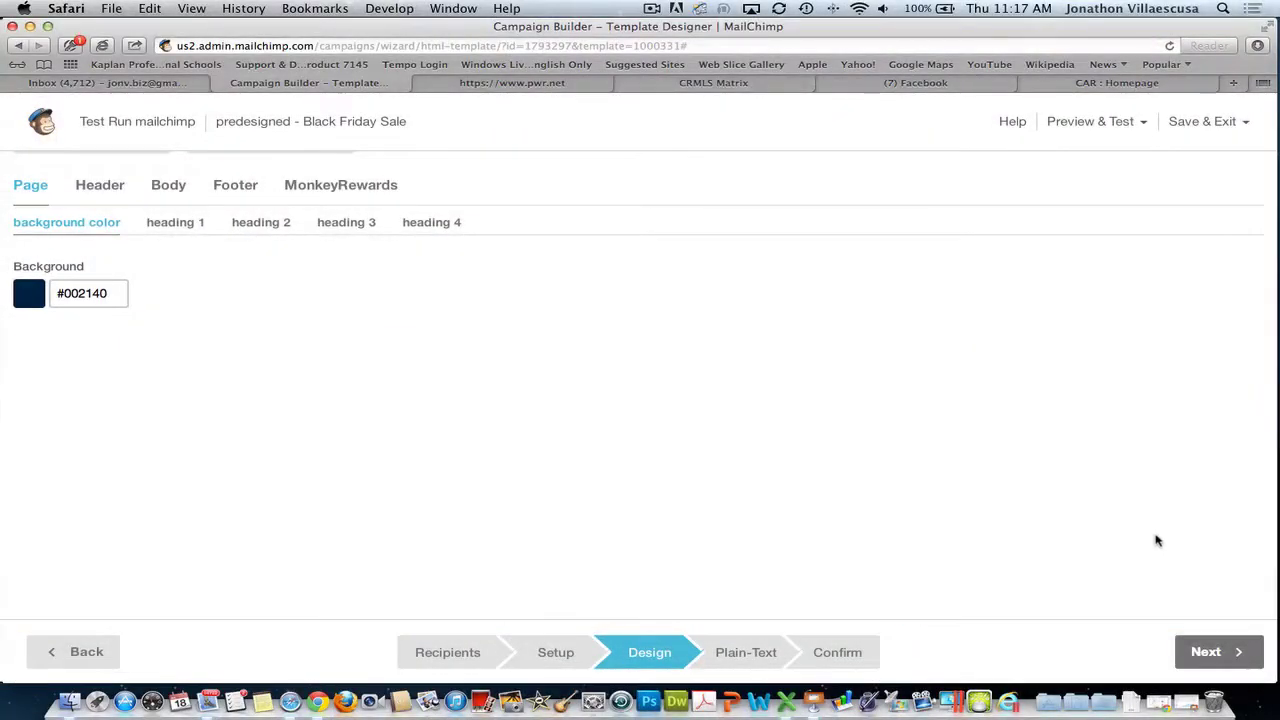
- Open the Generitech buy-one-get-one-free body paragraph for editing and select all its text
{"action": "scroll", "coordinate": [1022, 533], "scroll_direction": "down", "scroll_amount": 2}
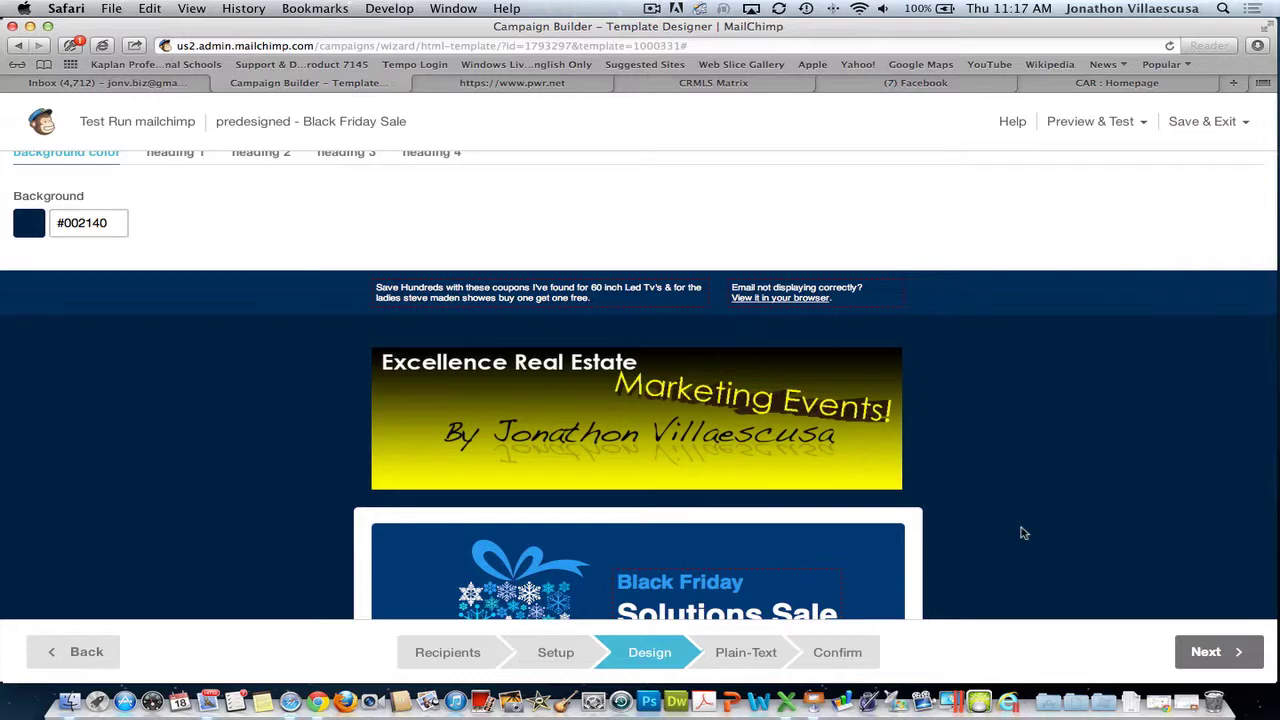
{"action": "scroll", "coordinate": [1024, 514], "scroll_direction": "down", "scroll_amount": 5}
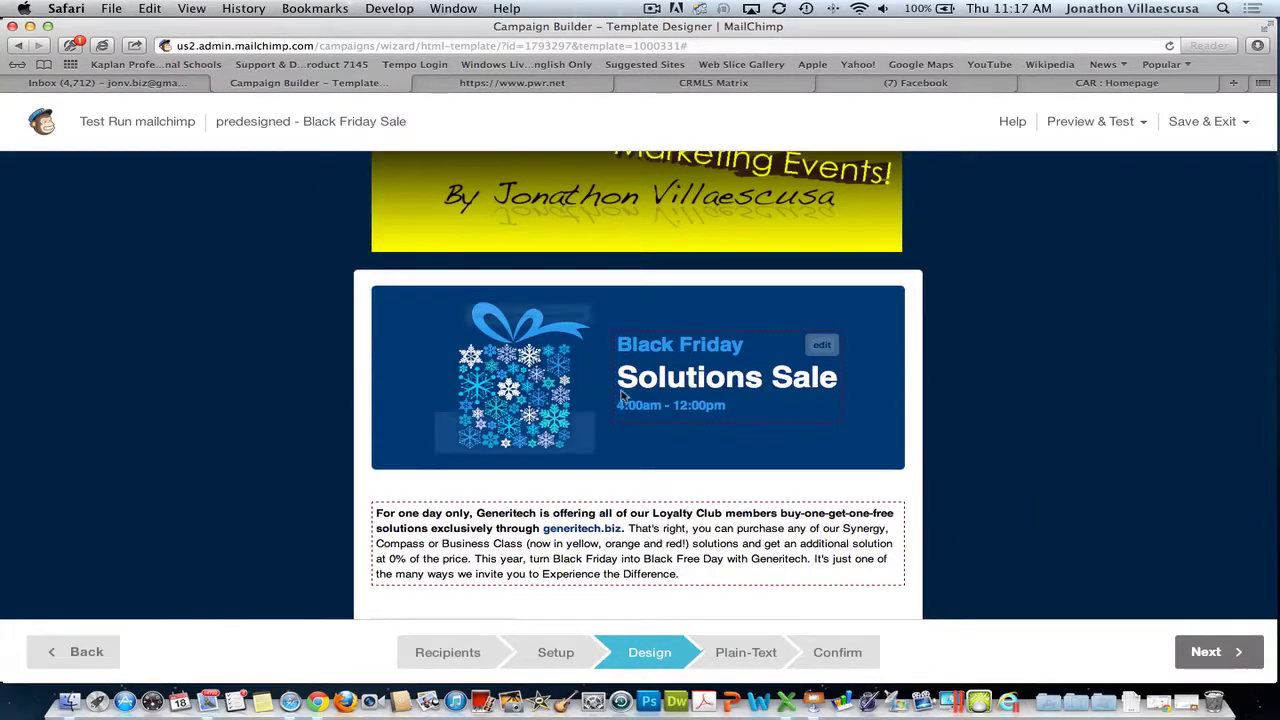
{"action": "scroll", "coordinate": [621, 397], "scroll_direction": "down", "scroll_amount": 1}
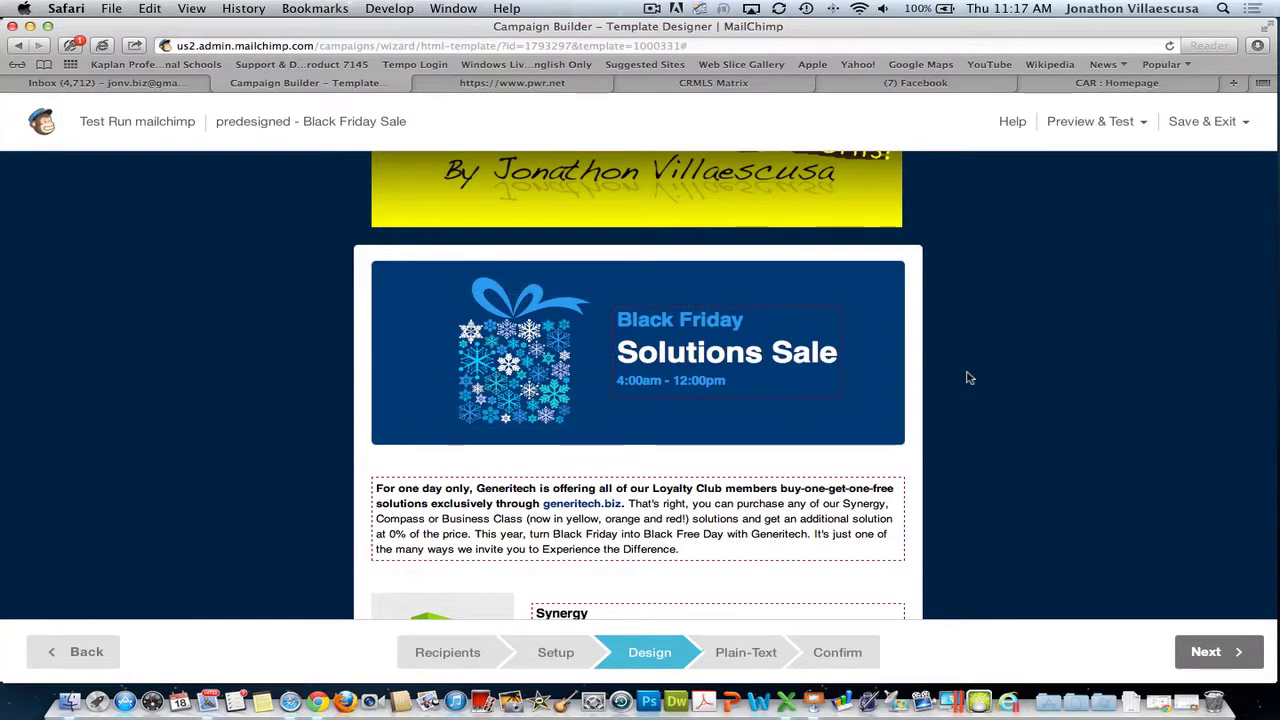
{"action": "mouse_move", "coordinate": [704, 388]}
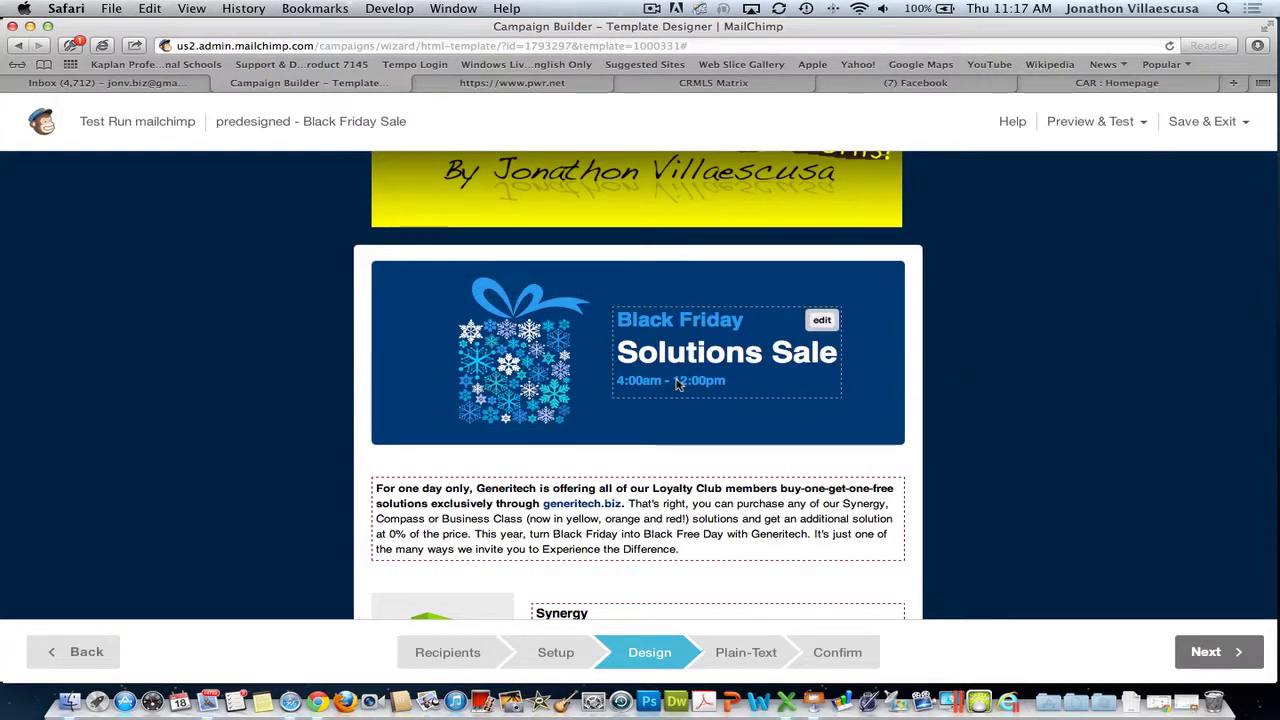
{"action": "scroll", "coordinate": [680, 385], "scroll_direction": "down", "scroll_amount": 5}
{"action": "mouse_move", "coordinate": [609, 377]}
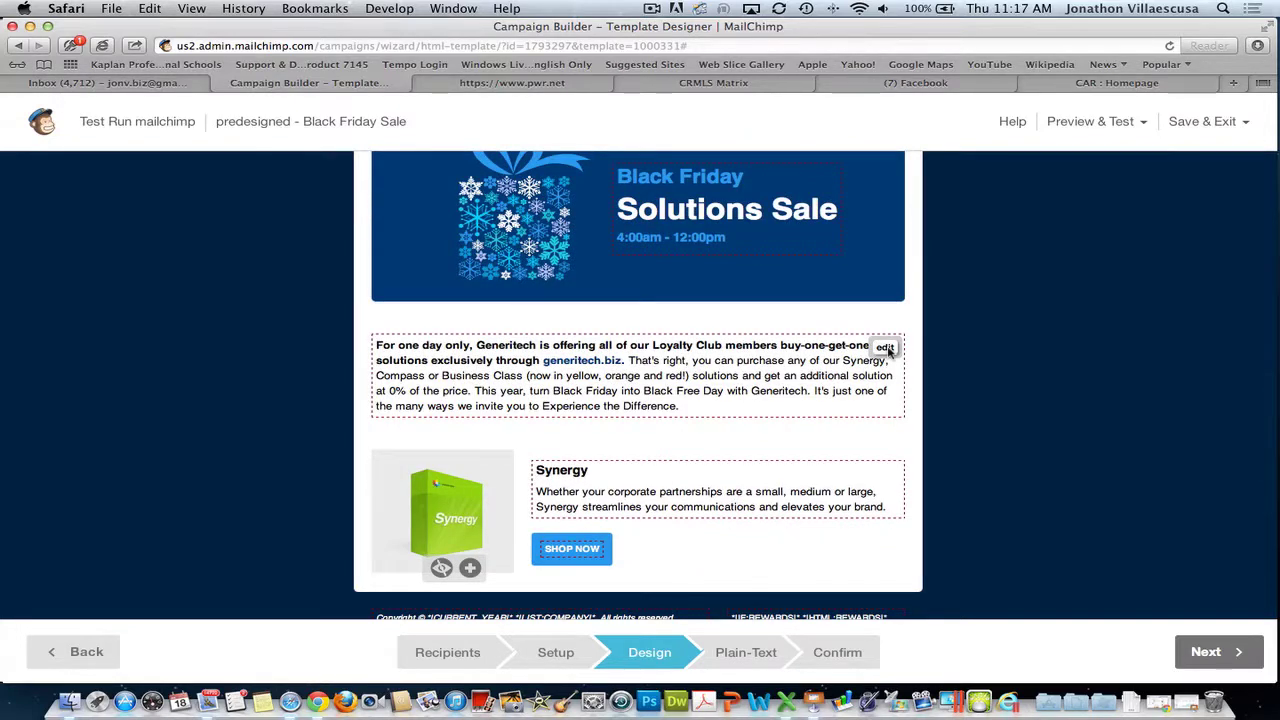
{"action": "left_click", "coordinate": [886, 348]}
{"action": "key", "text": "super+a"}
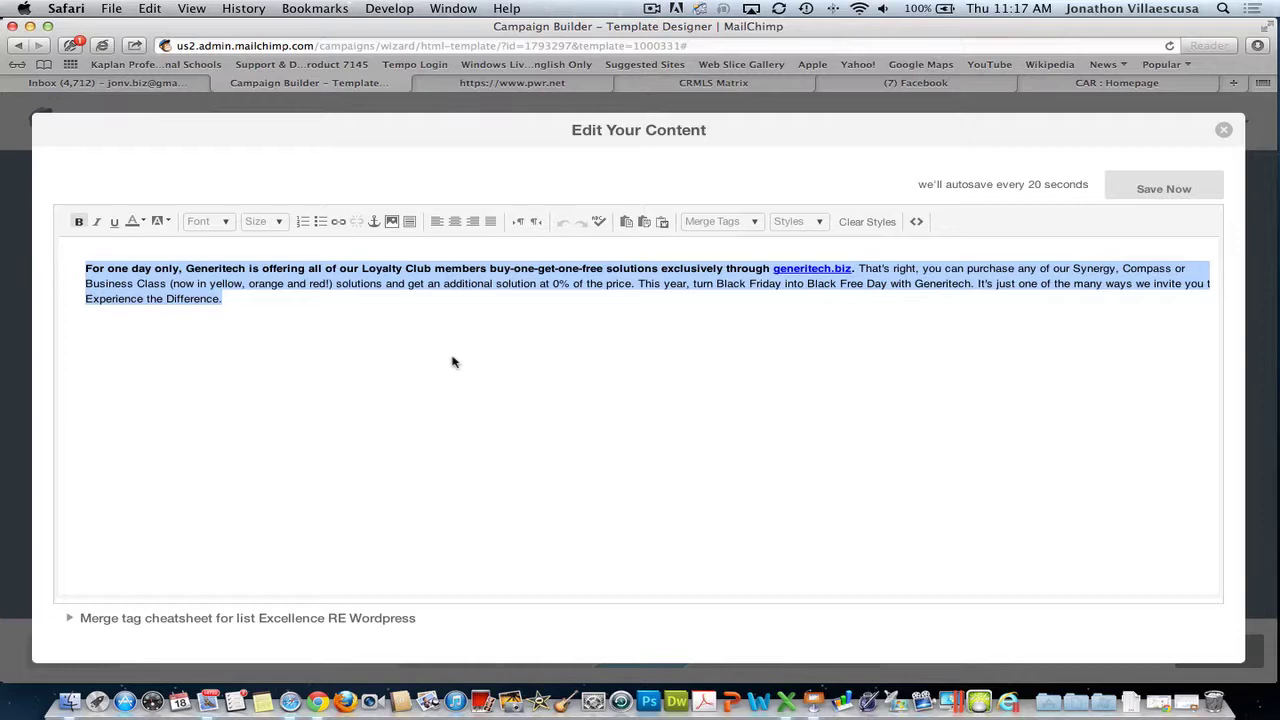
{"action": "left_click", "coordinate": [1184, 188]}
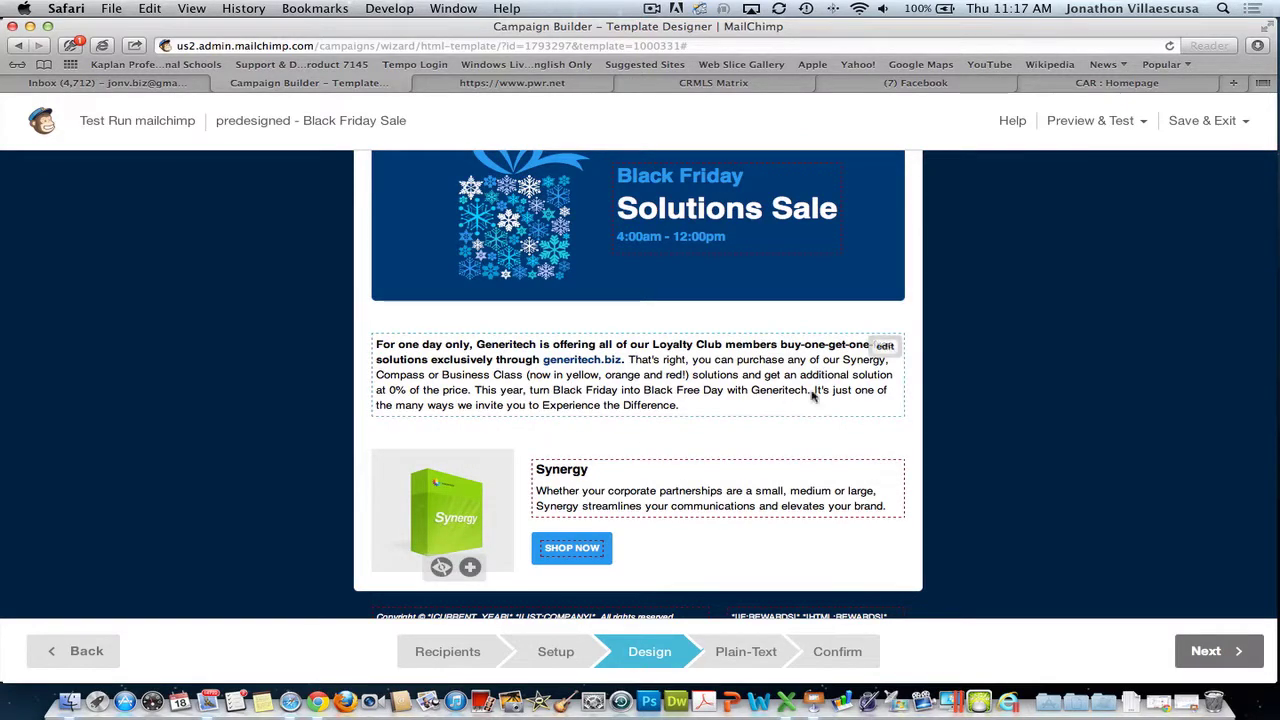
{"action": "left_click", "coordinate": [886, 346]}
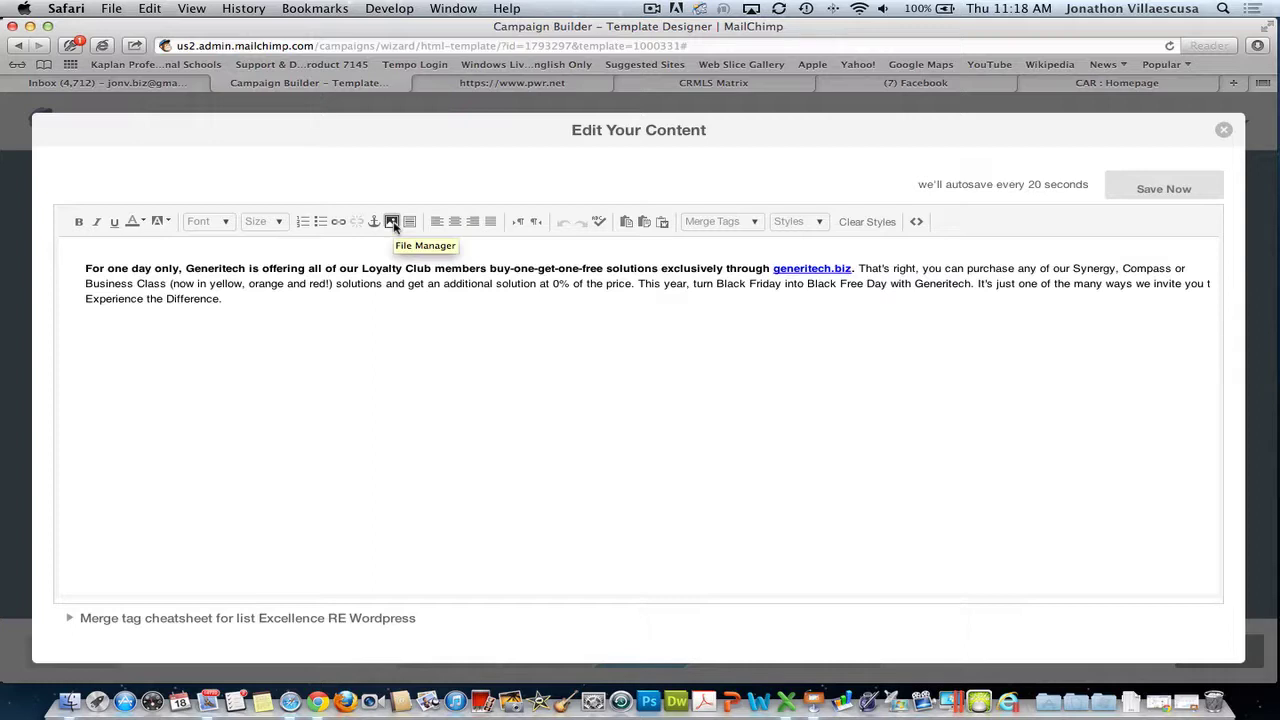
{"action": "left_click", "coordinate": [392, 222]}
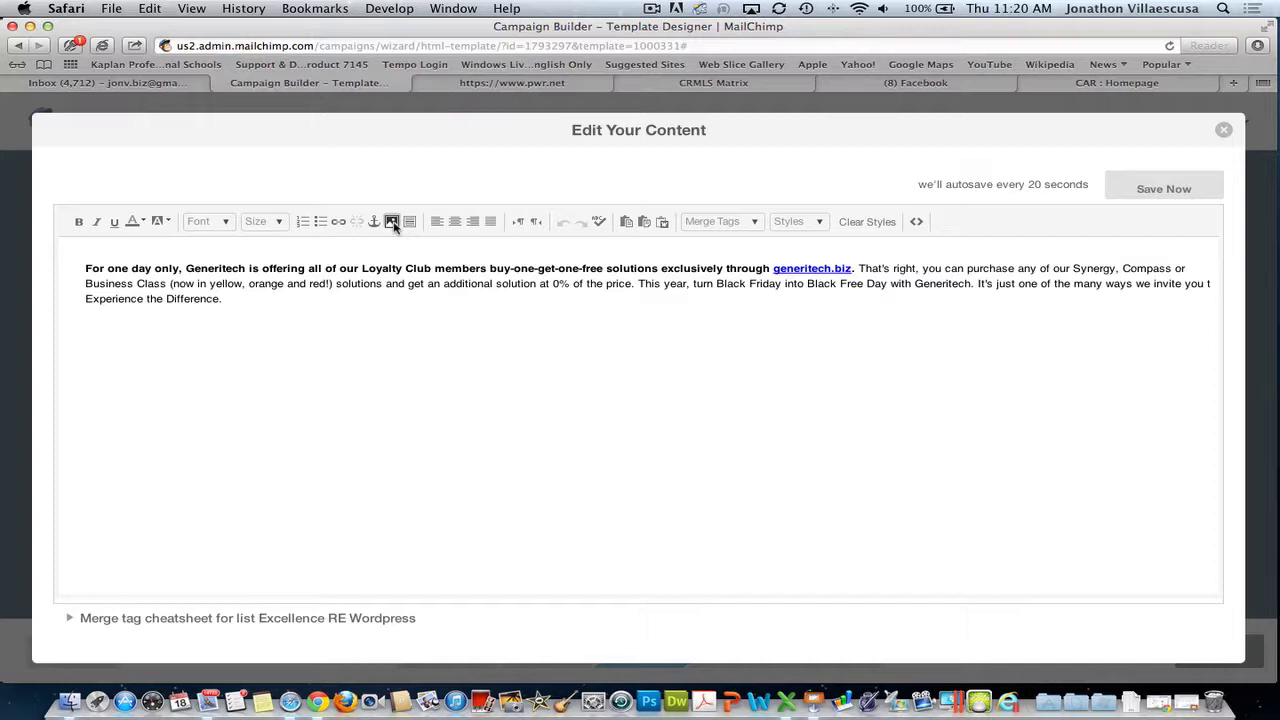
- Save the edited Black Friday body text and continue to the Plain-Text step
{"action": "left_click", "coordinate": [1163, 190]}
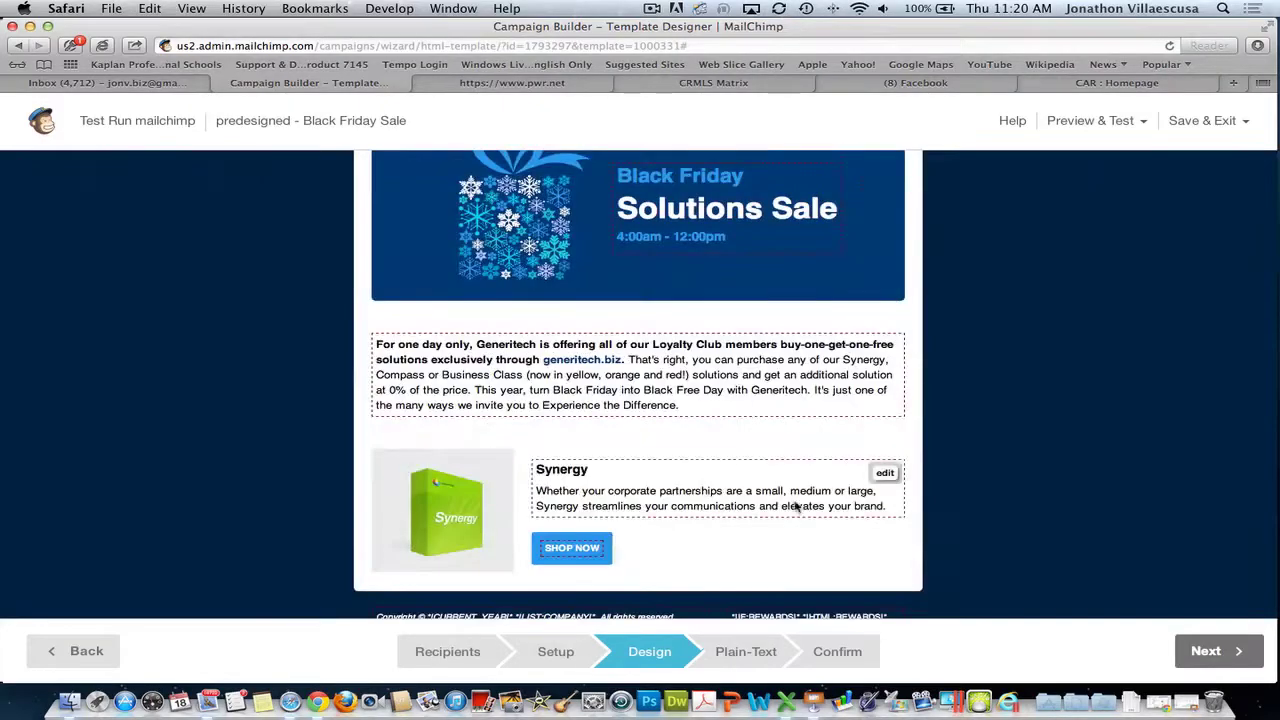
{"action": "scroll", "coordinate": [677, 508], "scroll_direction": "down", "scroll_amount": 3}
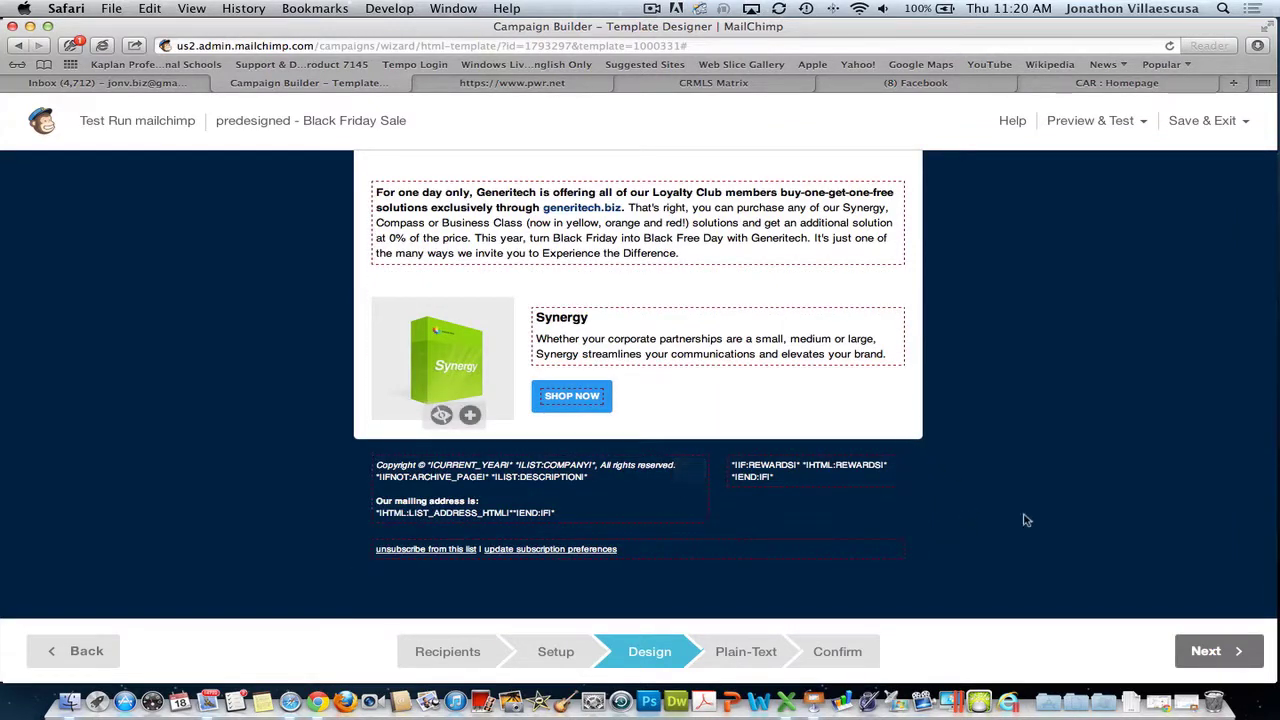
{"action": "left_click", "coordinate": [1213, 651]}
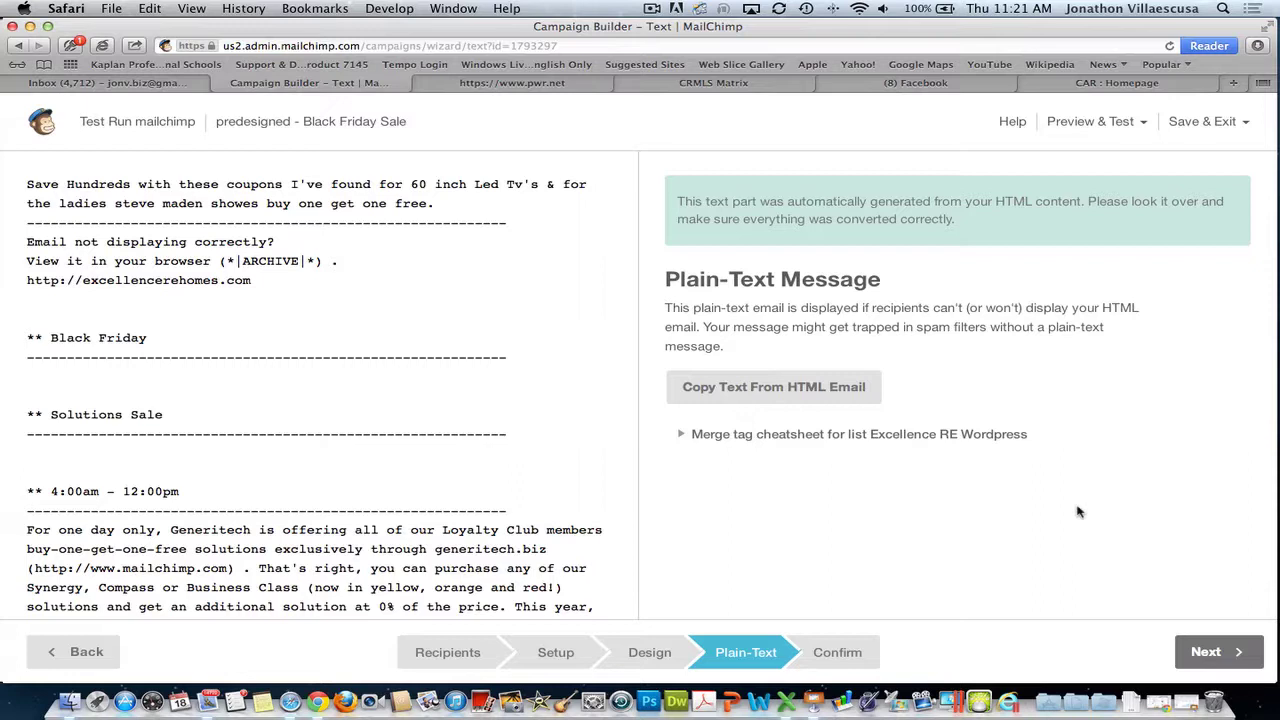
- Regenerate the plain-text version from the HTML email and continue to the Confirm checklist
{"action": "left_click", "coordinate": [762, 389]}
{"action": "scroll", "coordinate": [251, 437], "scroll_direction": "down", "scroll_amount": 8}
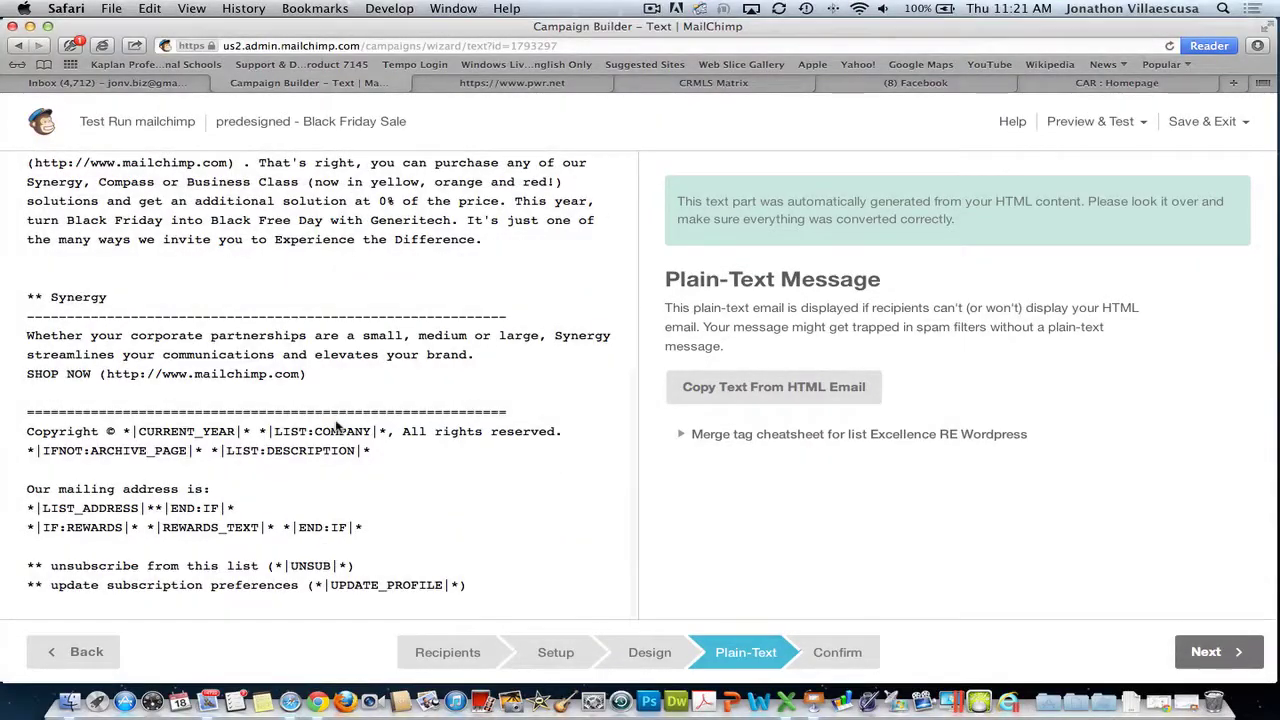
{"action": "left_click", "coordinate": [1230, 651]}
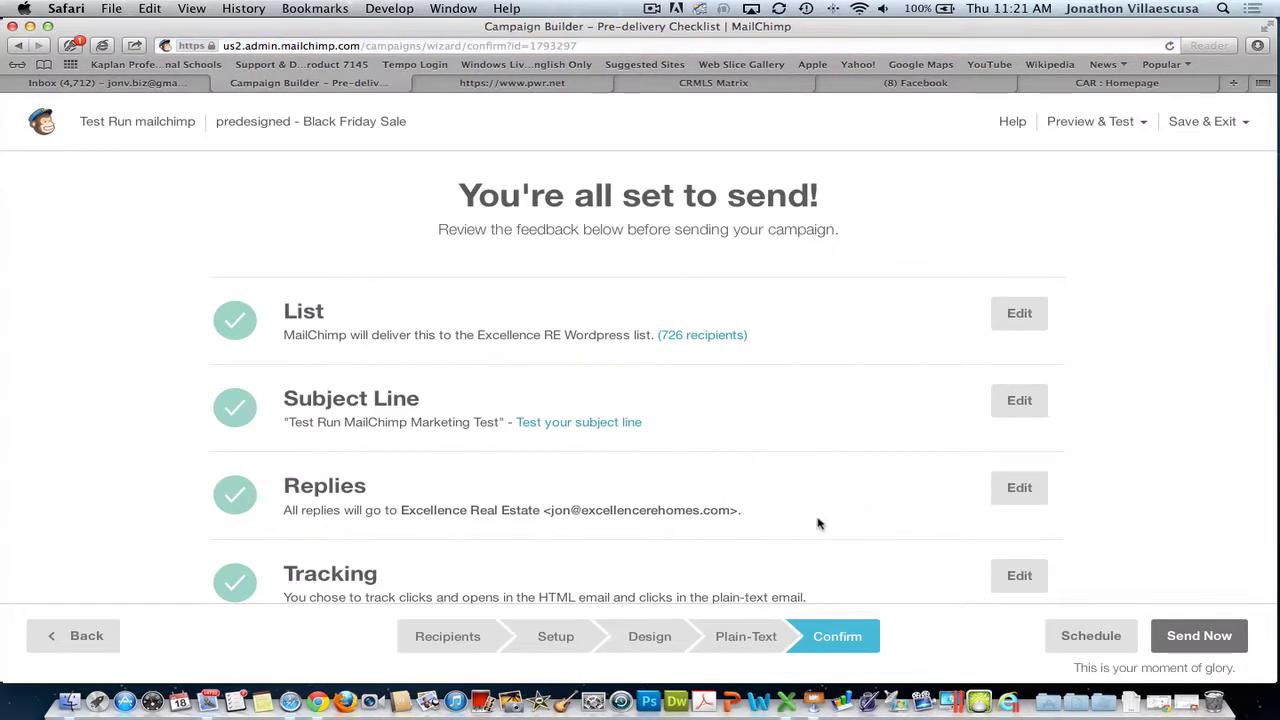
{"action": "scroll", "coordinate": [509, 415], "scroll_direction": "down", "scroll_amount": 3}
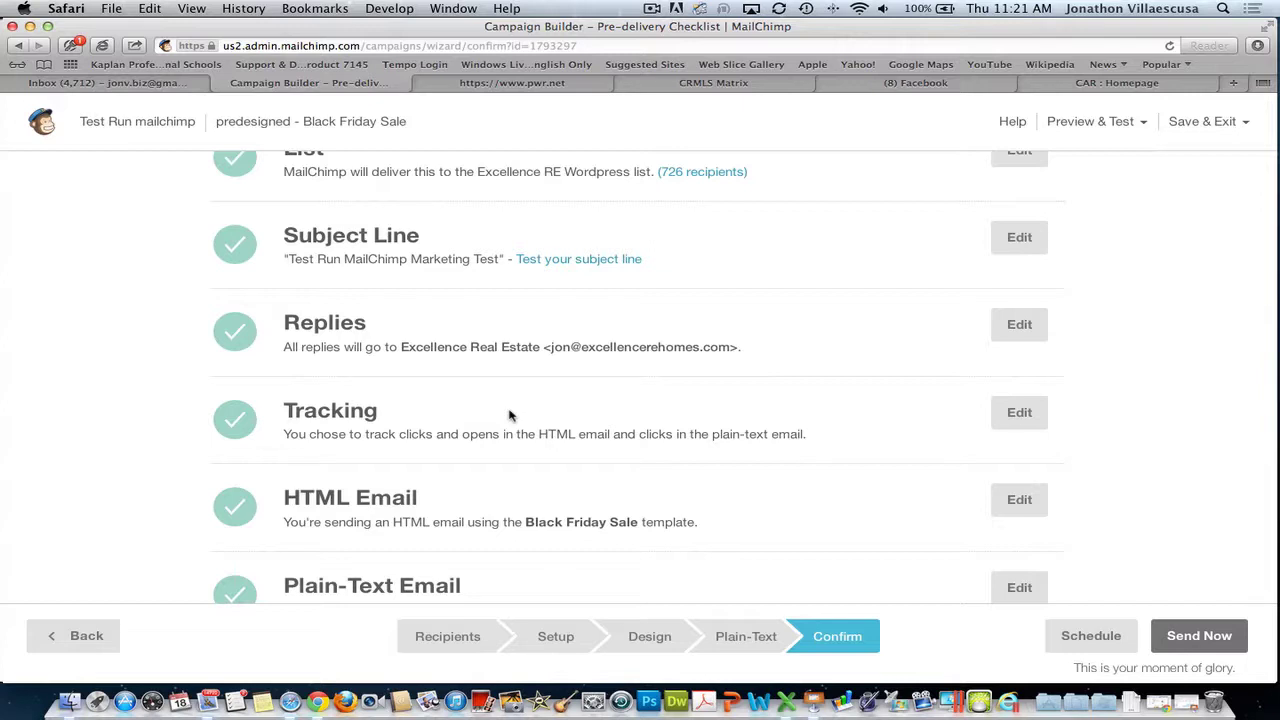
{"action": "scroll", "coordinate": [509, 415], "scroll_direction": "up", "scroll_amount": 3}
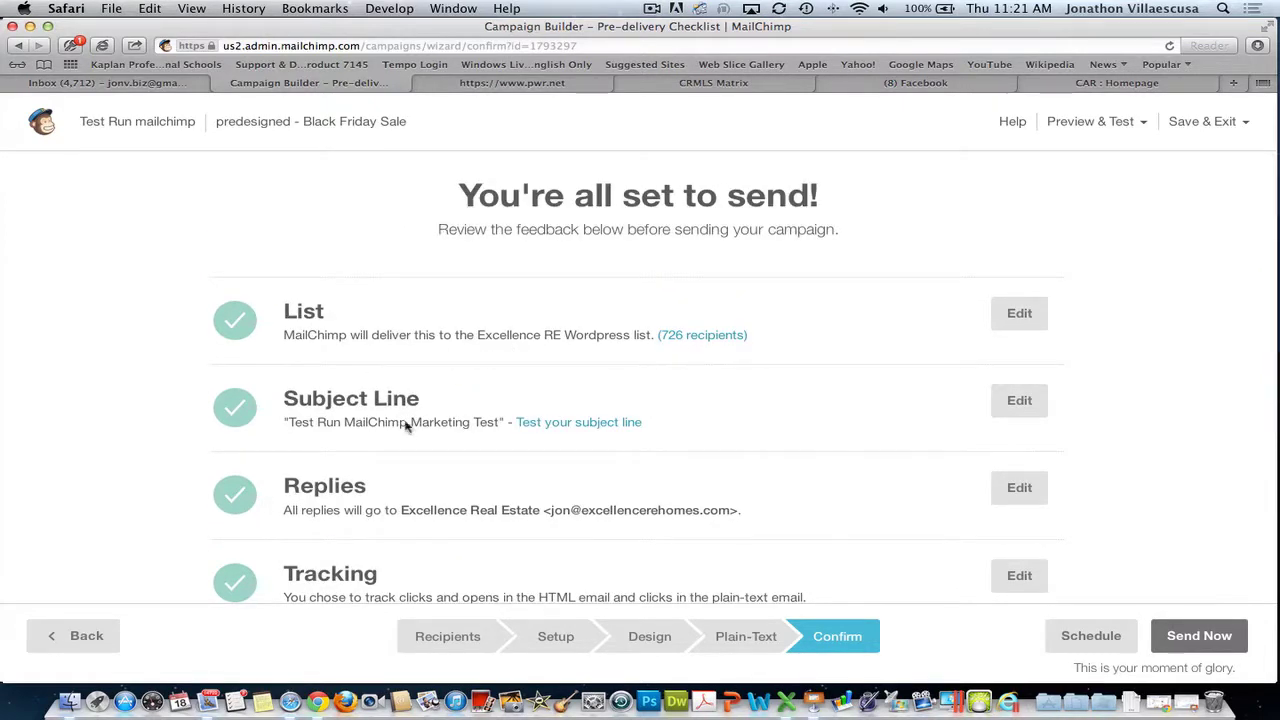
{"action": "scroll", "coordinate": [404, 418], "scroll_direction": "down", "scroll_amount": 1}
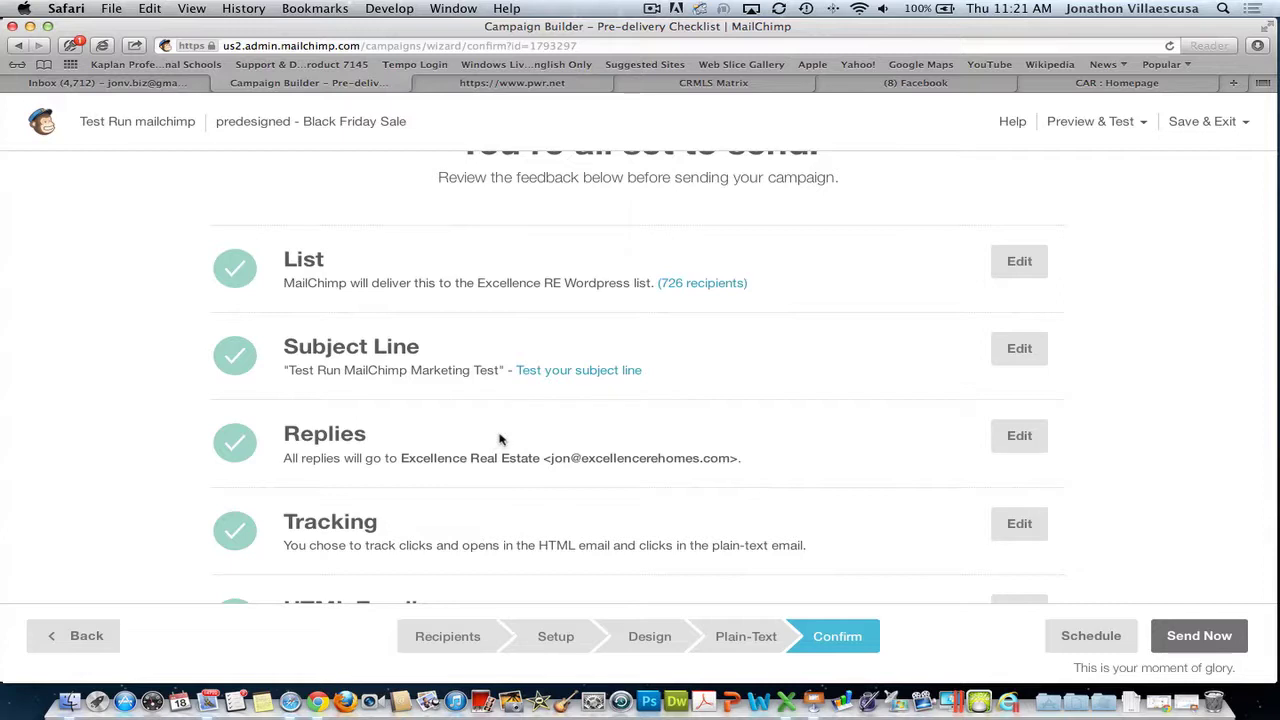
{"action": "scroll", "coordinate": [520, 455], "scroll_direction": "down", "scroll_amount": 3}
{"action": "scroll", "coordinate": [580, 490], "scroll_direction": "down", "scroll_amount": 4}
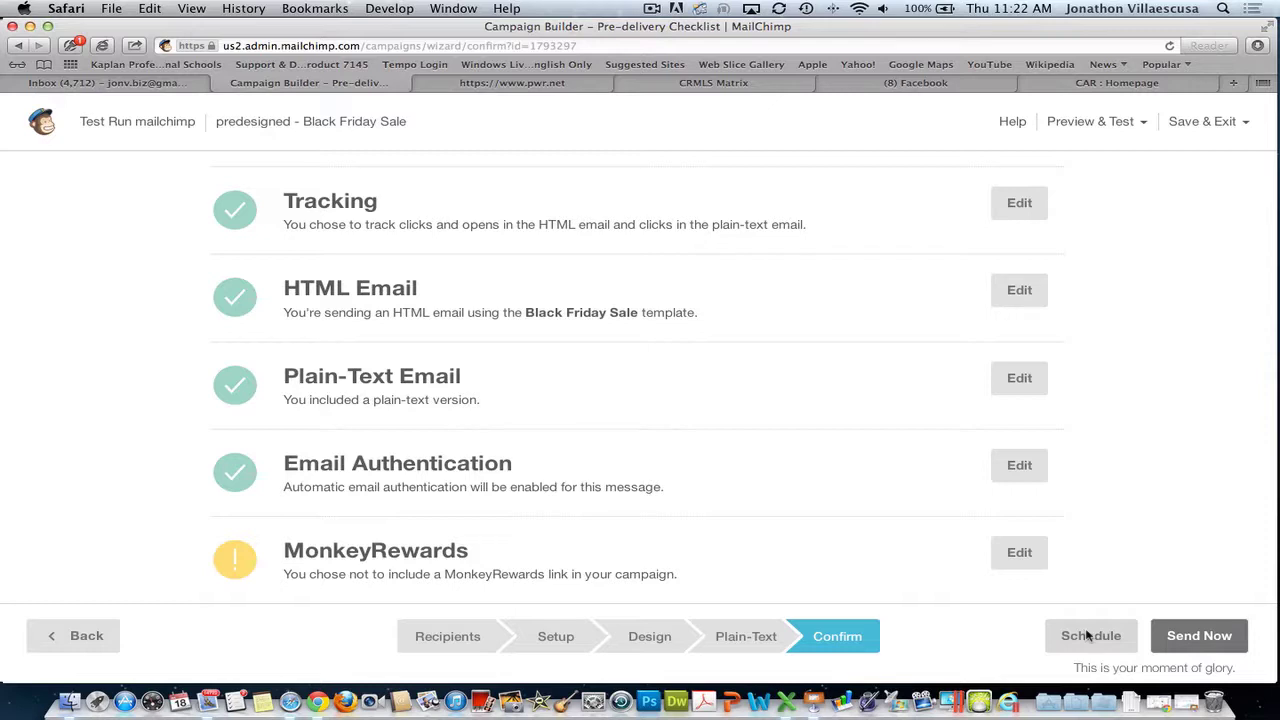
- Bring up the Schedule options from the checklist and look over the schedule section
{"action": "left_click", "coordinate": [1088, 636]}
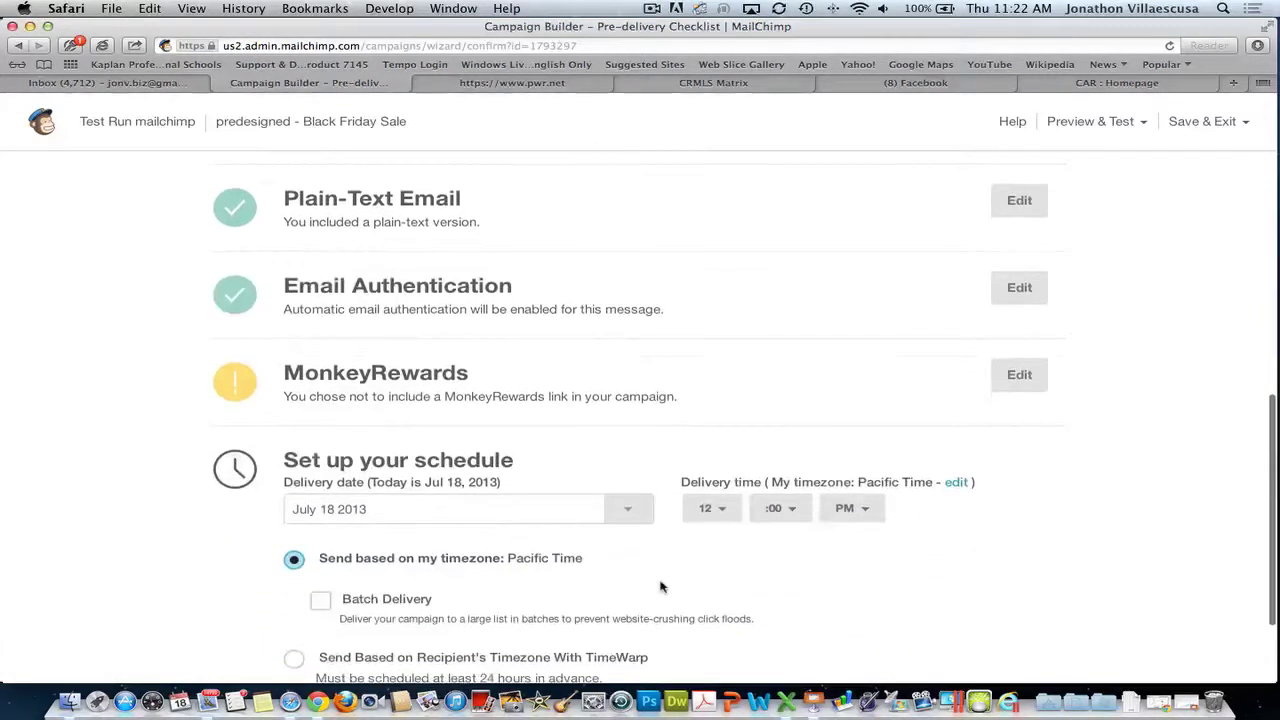
{"action": "scroll", "coordinate": [662, 587], "scroll_direction": "down", "scroll_amount": 3}
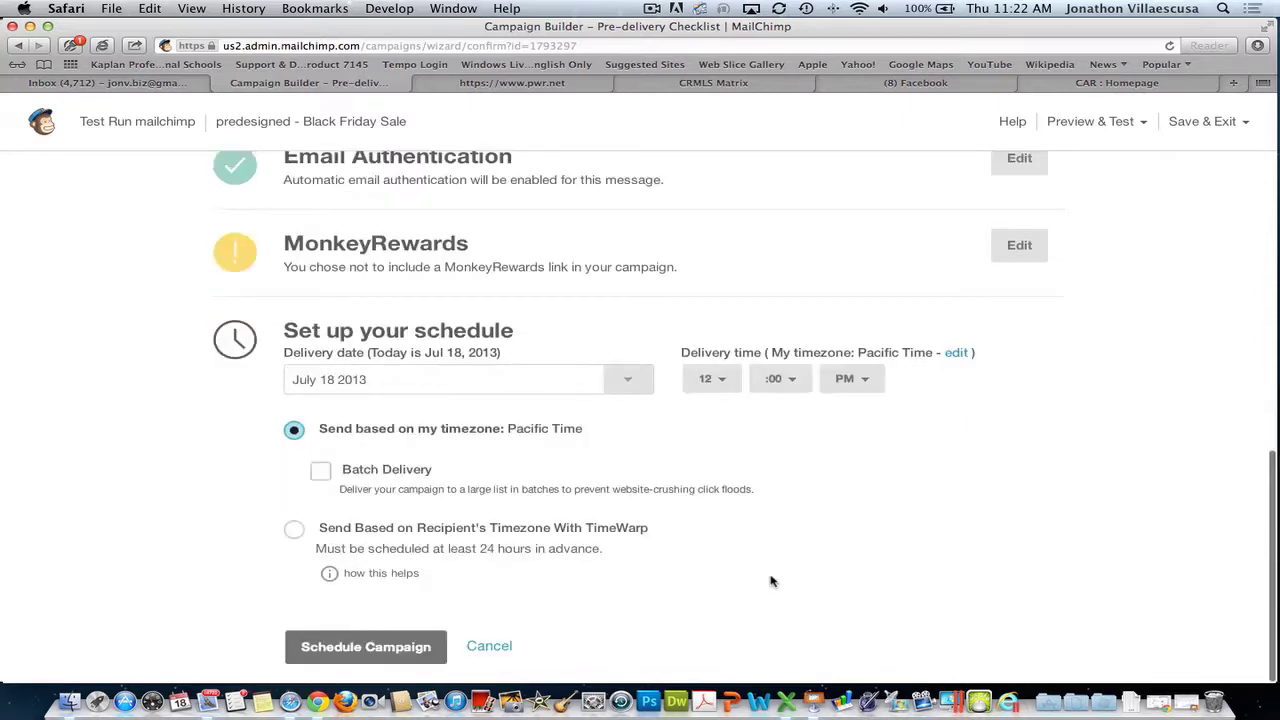
{"action": "scroll", "coordinate": [771, 580], "scroll_direction": "up", "scroll_amount": 5}
{"action": "scroll", "coordinate": [771, 580], "scroll_direction": "up", "scroll_amount": 2}
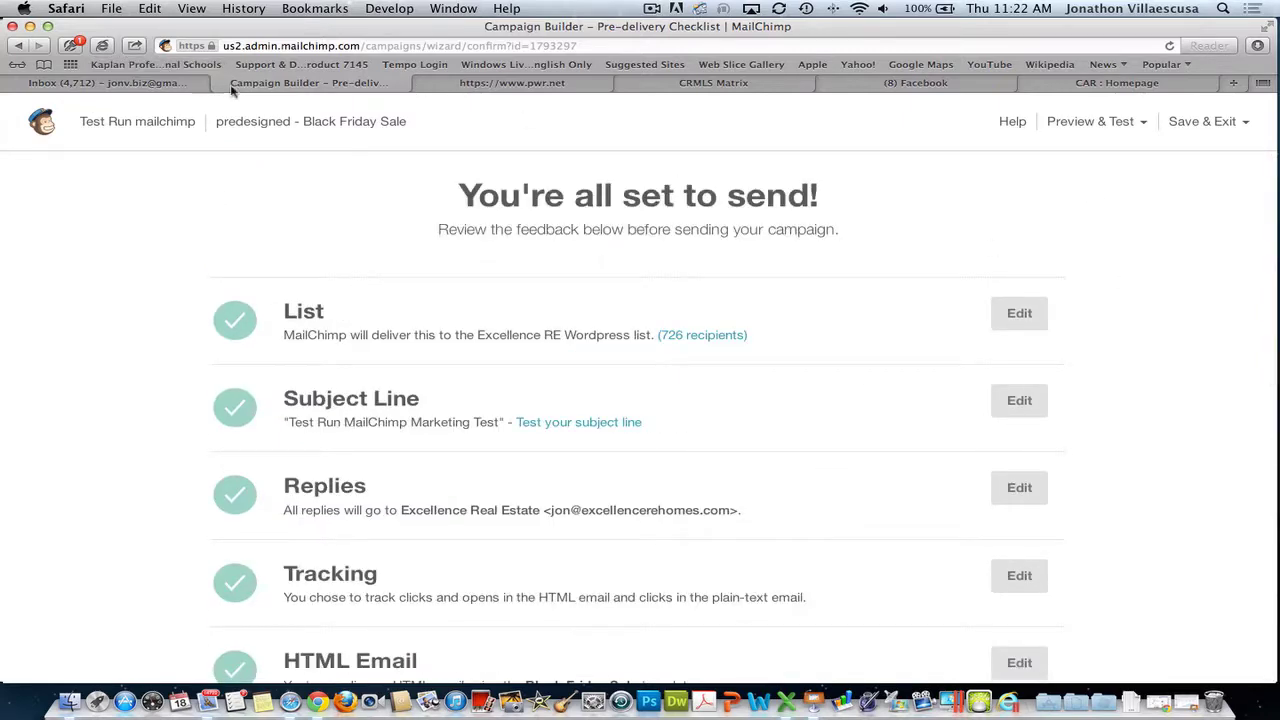
- Go back through the campaign steps to the email Design step
{"action": "left_click", "coordinate": [18, 45]}
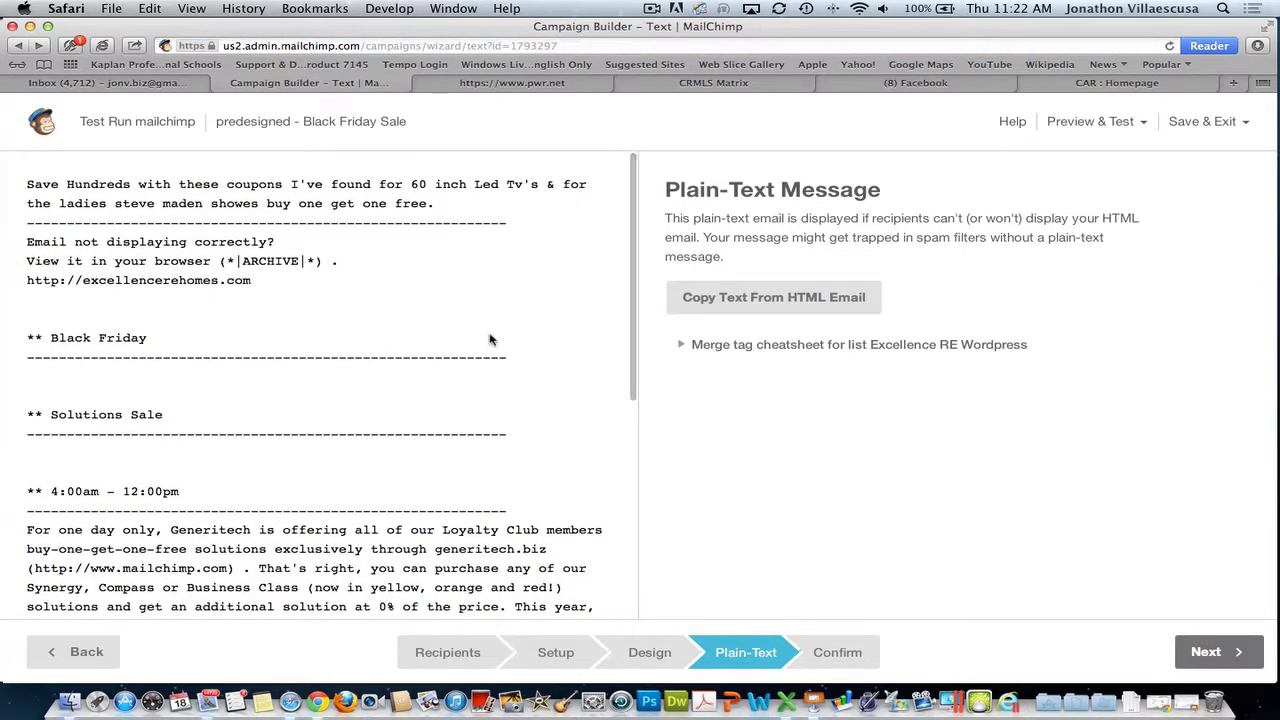
{"action": "left_click", "coordinate": [18, 47]}
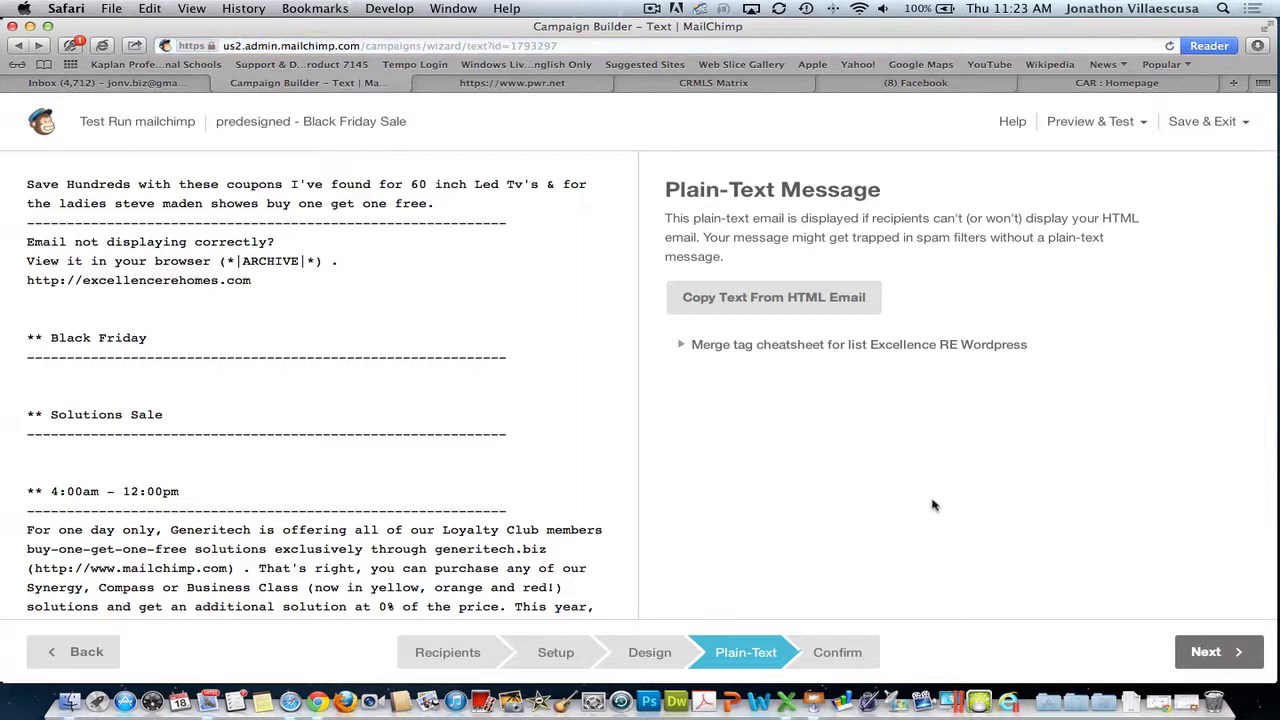
{"action": "left_click", "coordinate": [653, 654]}
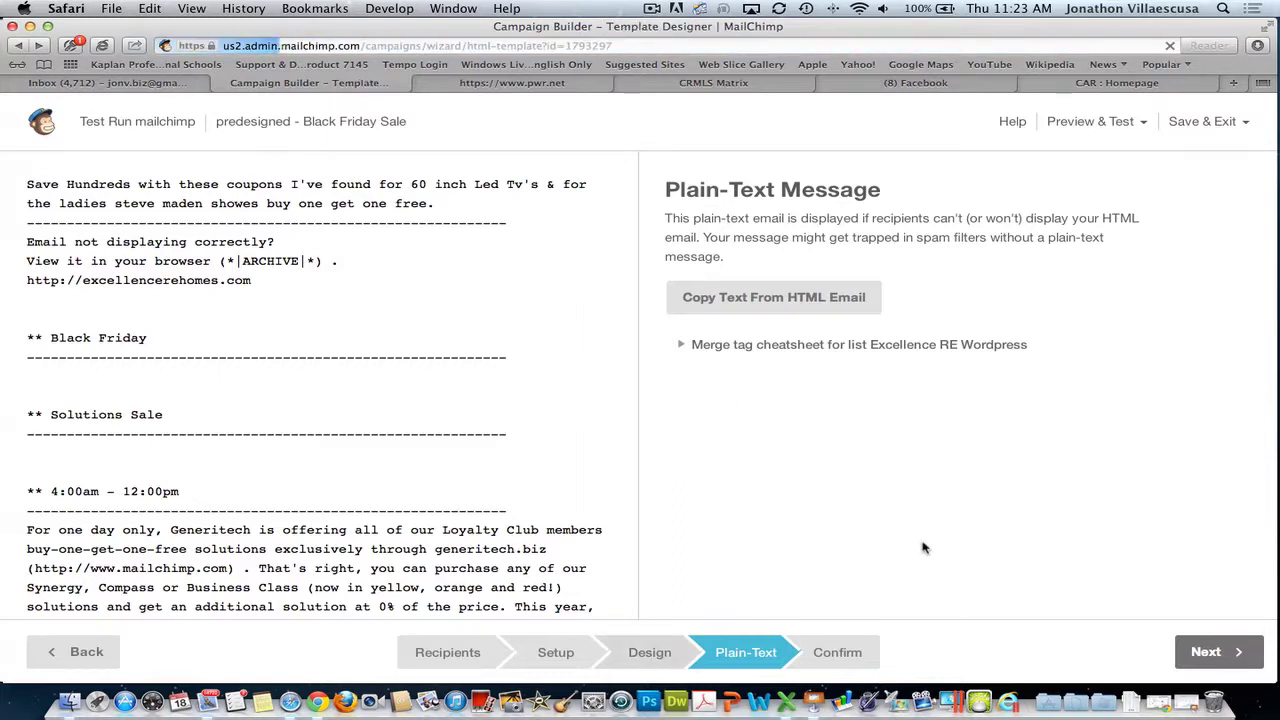
- Advance to Plain-Text, regenerate it from the HTML email, and continue to Confirm
{"action": "scroll", "coordinate": [640, 486], "scroll_direction": "down", "scroll_amount": 3}
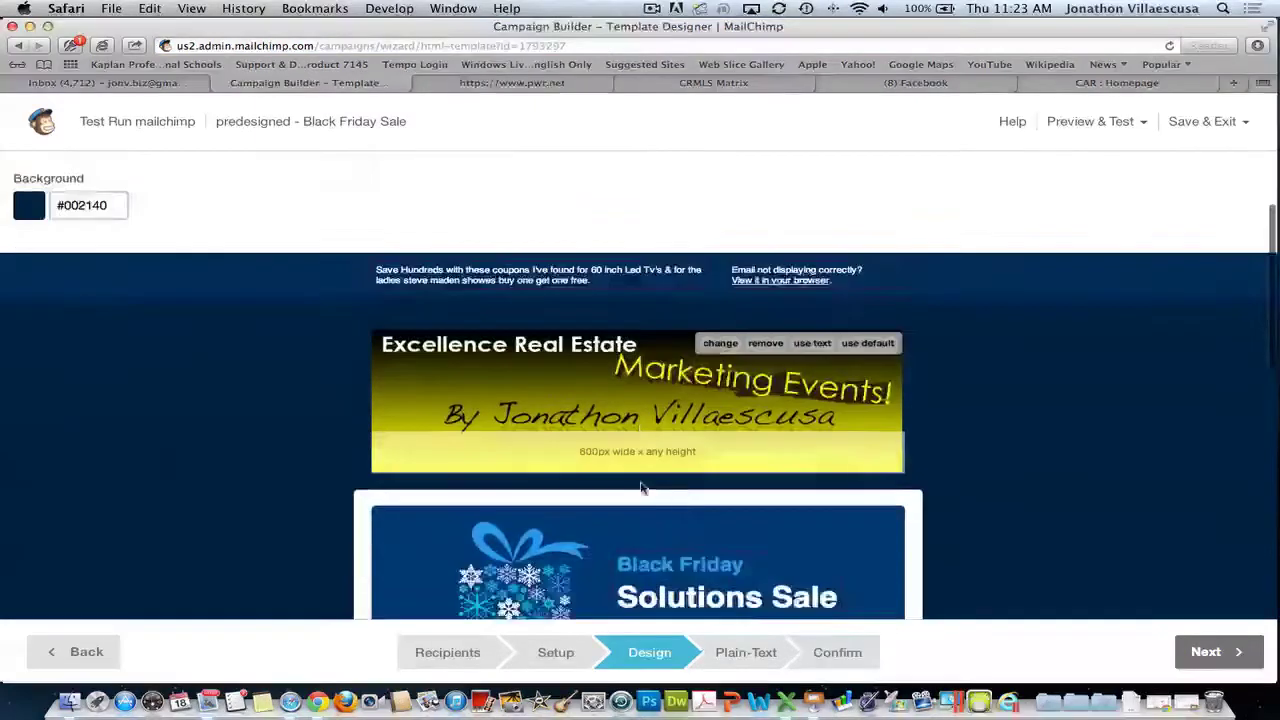
{"action": "scroll", "coordinate": [703, 461], "scroll_direction": "down", "scroll_amount": 5}
{"action": "scroll", "coordinate": [703, 461], "scroll_direction": "down", "scroll_amount": 3}
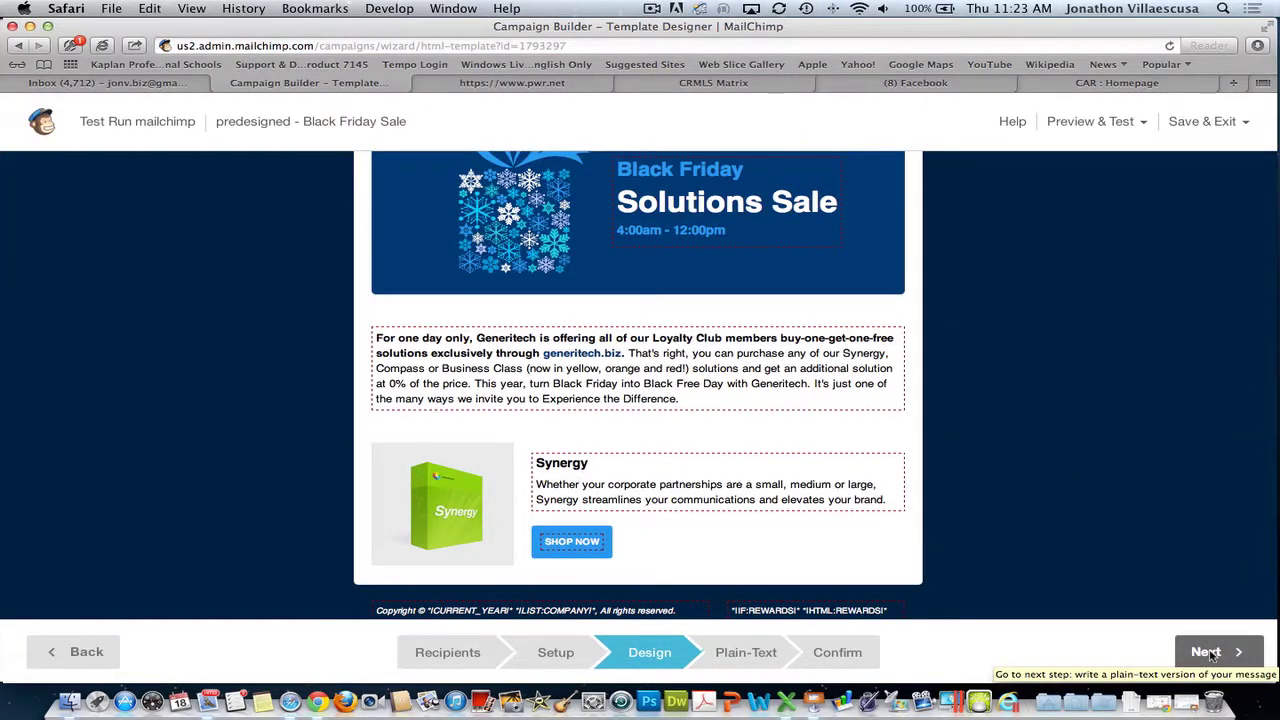
{"action": "left_click", "coordinate": [1210, 652]}
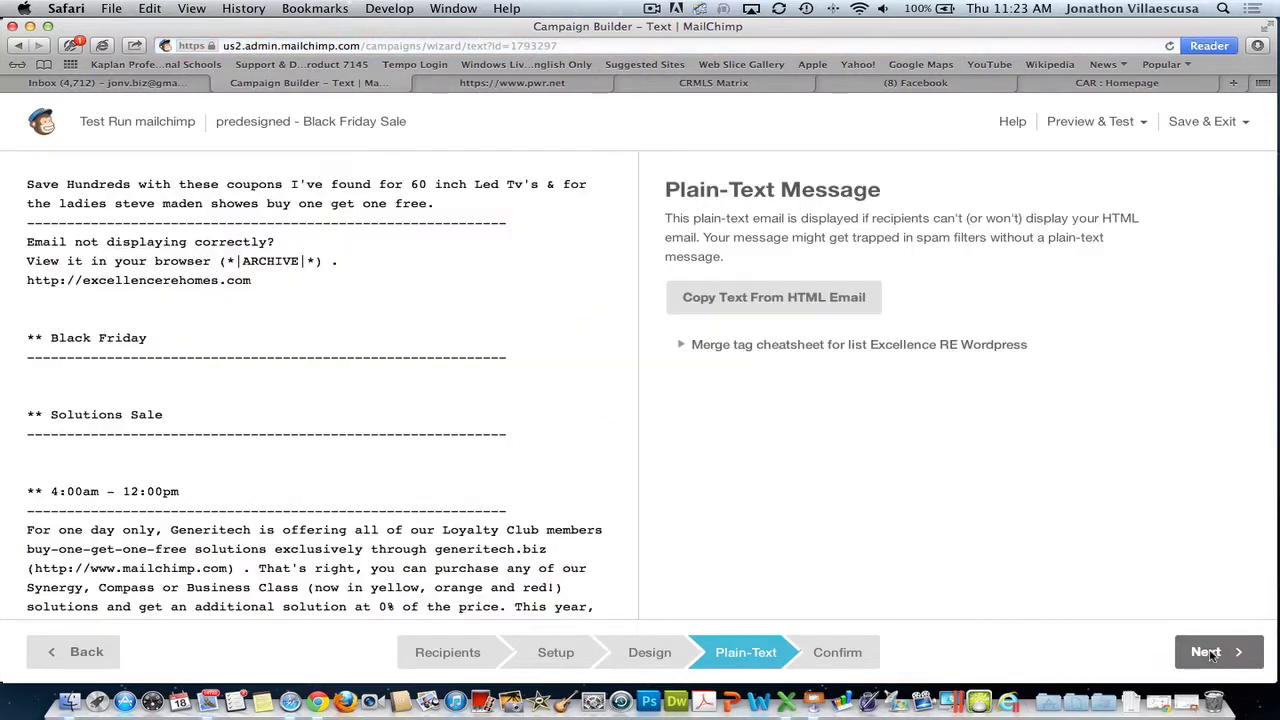
{"action": "left_click", "coordinate": [772, 298]}
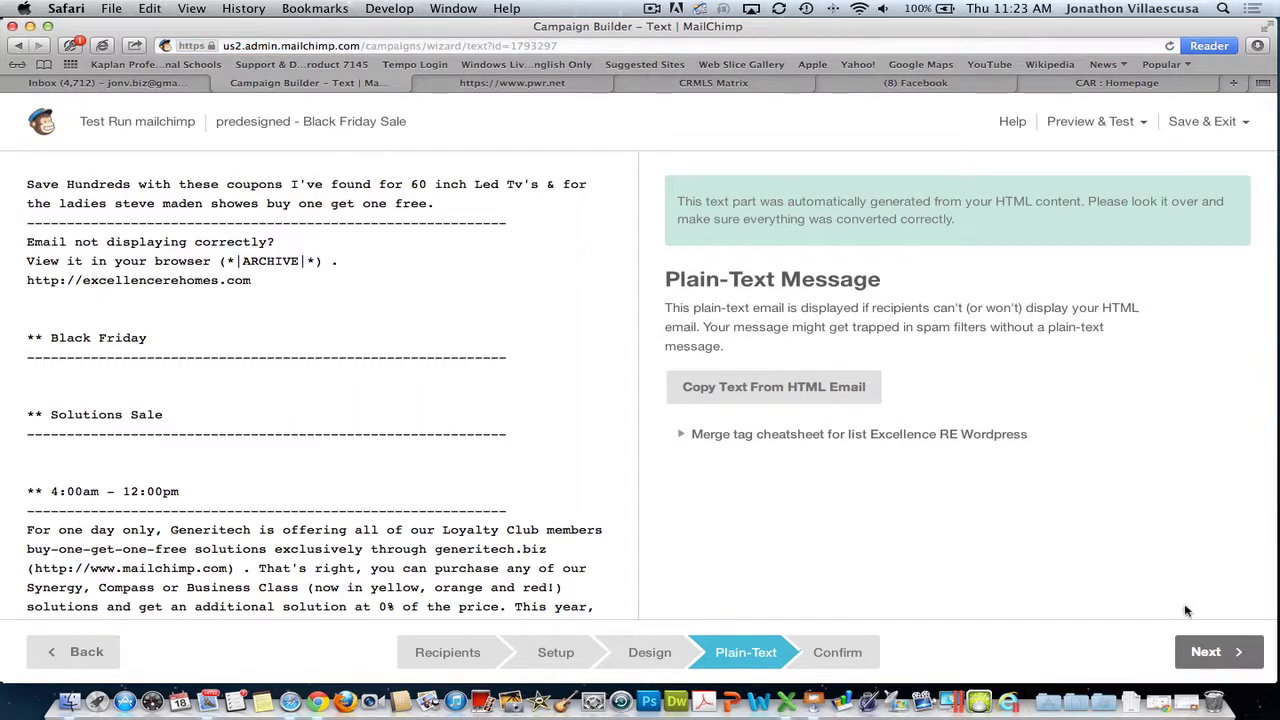
{"action": "left_click", "coordinate": [1226, 654]}
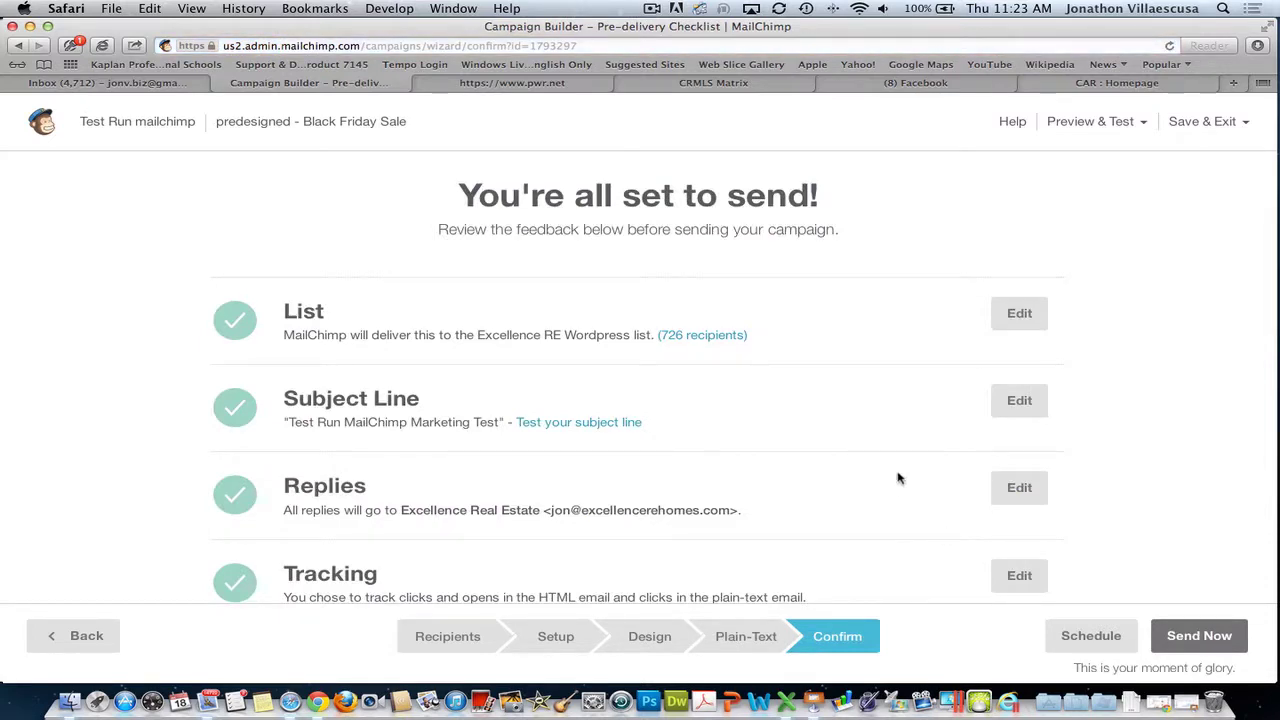
- Bring up Schedule from the checklist and scroll to the Set up your schedule section
{"action": "scroll", "coordinate": [906, 462], "scroll_direction": "down", "scroll_amount": 5}
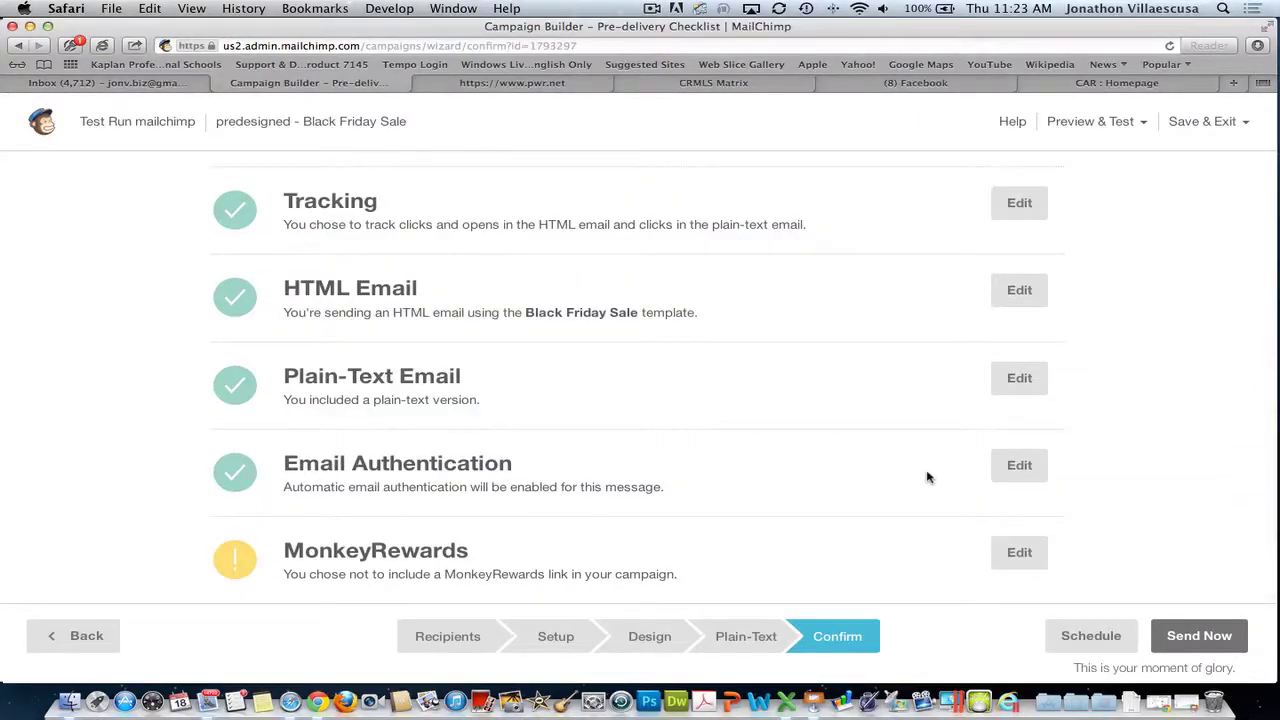
{"action": "left_click", "coordinate": [1090, 635]}
{"action": "scroll", "coordinate": [580, 330], "scroll_direction": "down", "scroll_amount": 5}
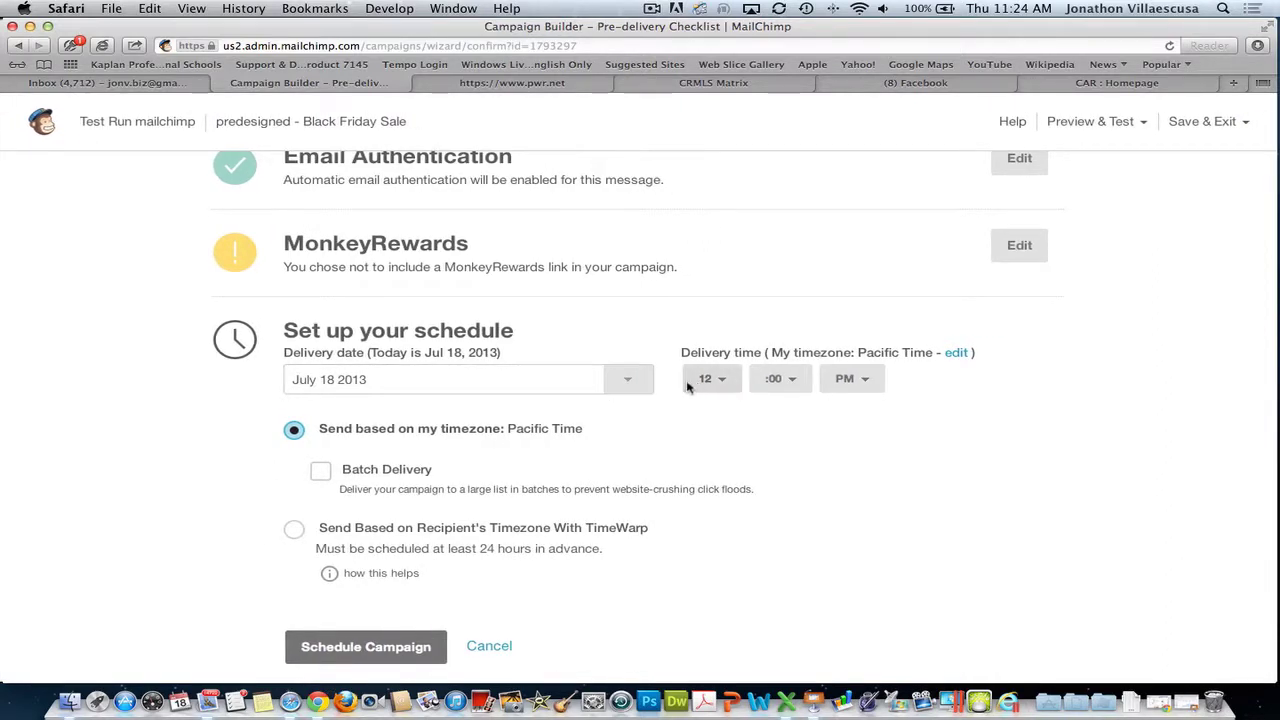
- Schedule delivery for July 19 2013 at 9:30 AM Pacific Time
{"action": "left_click", "coordinate": [622, 379]}
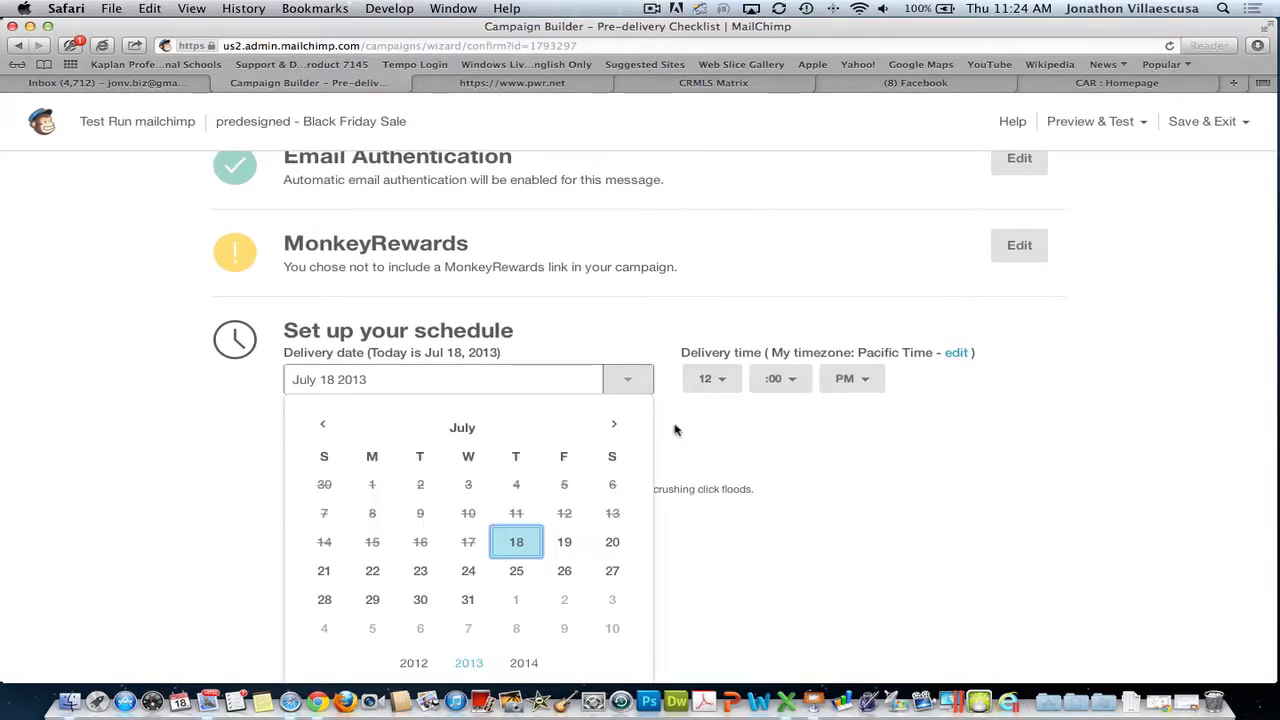
{"action": "left_click", "coordinate": [566, 542]}
{"action": "left_click", "coordinate": [713, 379]}
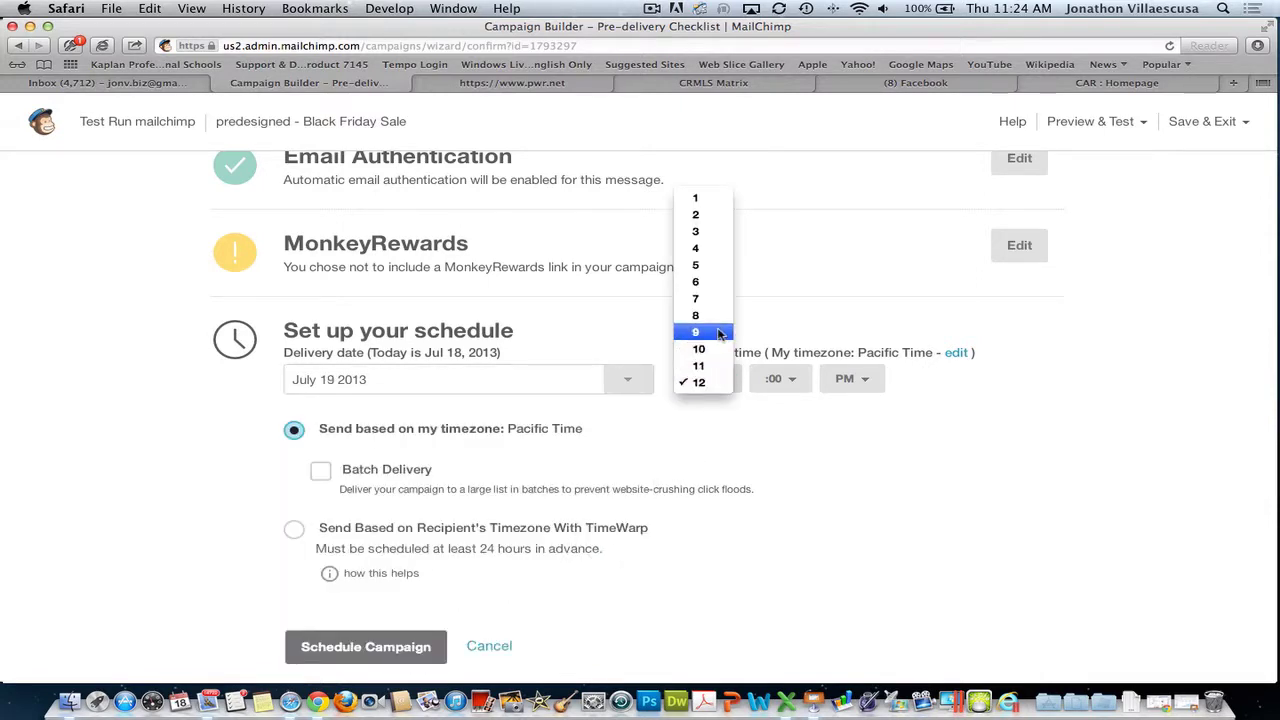
{"action": "left_click", "coordinate": [718, 333]}
{"action": "left_click", "coordinate": [779, 382]}
{"action": "left_click", "coordinate": [779, 395]}
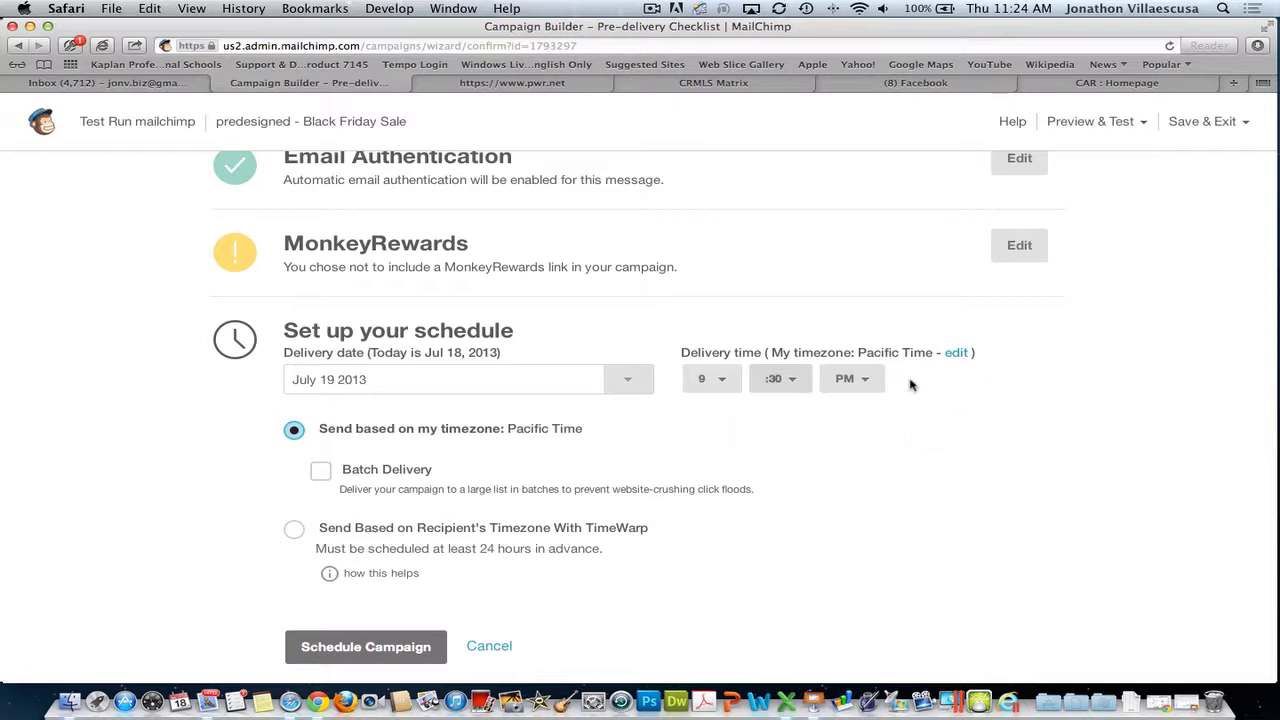
{"action": "left_click", "coordinate": [851, 378]}
{"action": "left_click", "coordinate": [851, 362]}
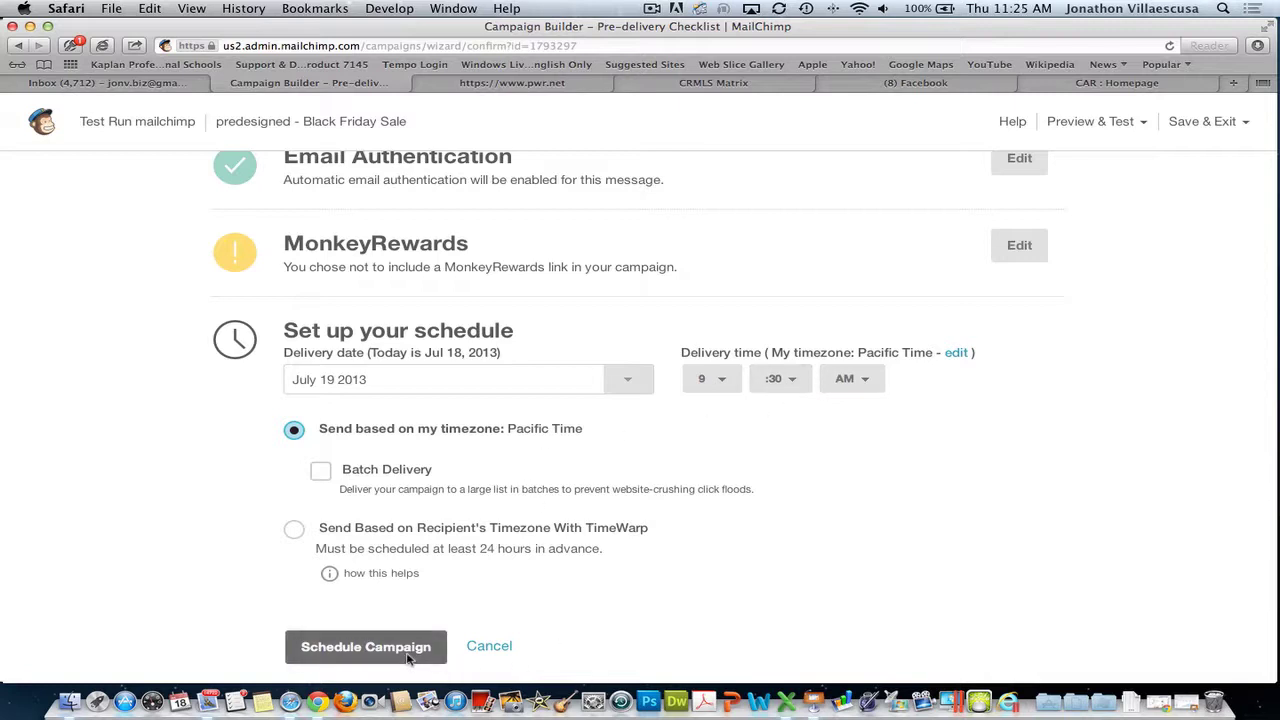
- Return to the top of the page and bring up the Save & Exit menu
{"action": "scroll", "coordinate": [645, 436], "scroll_direction": "up", "scroll_amount": 10}
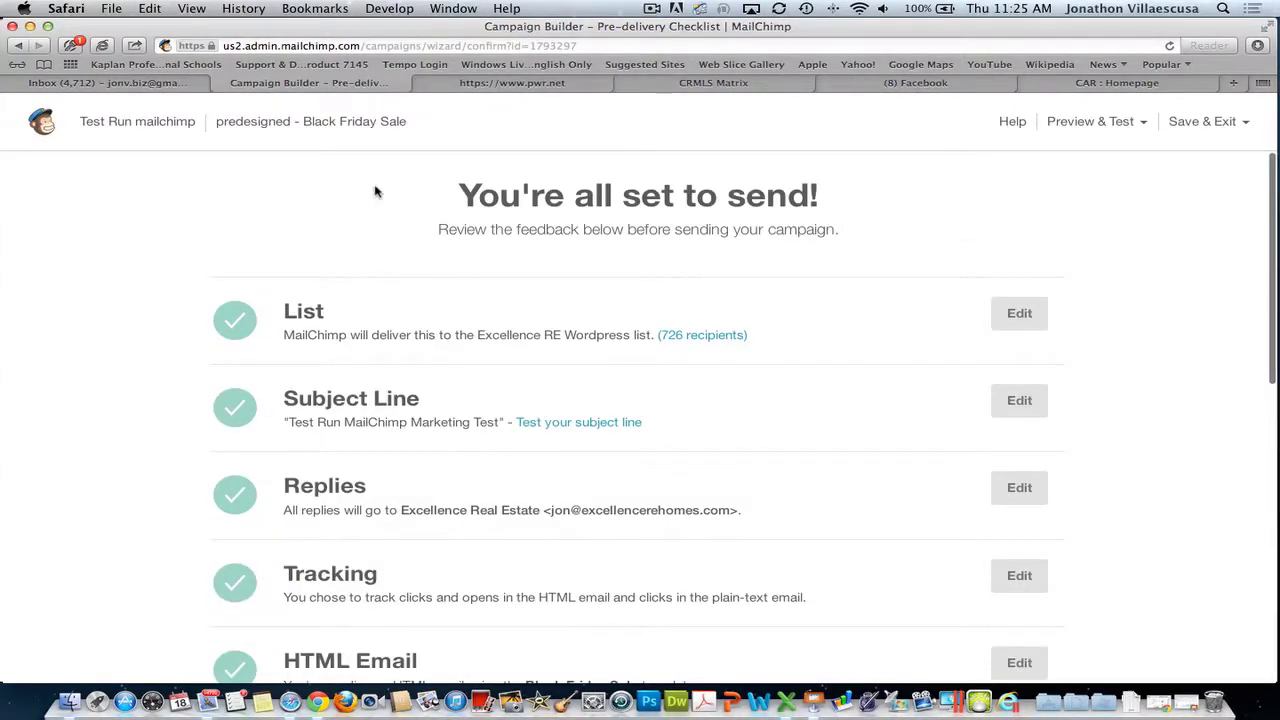
{"action": "scroll", "coordinate": [1162, 404], "scroll_direction": "down", "scroll_amount": 5}
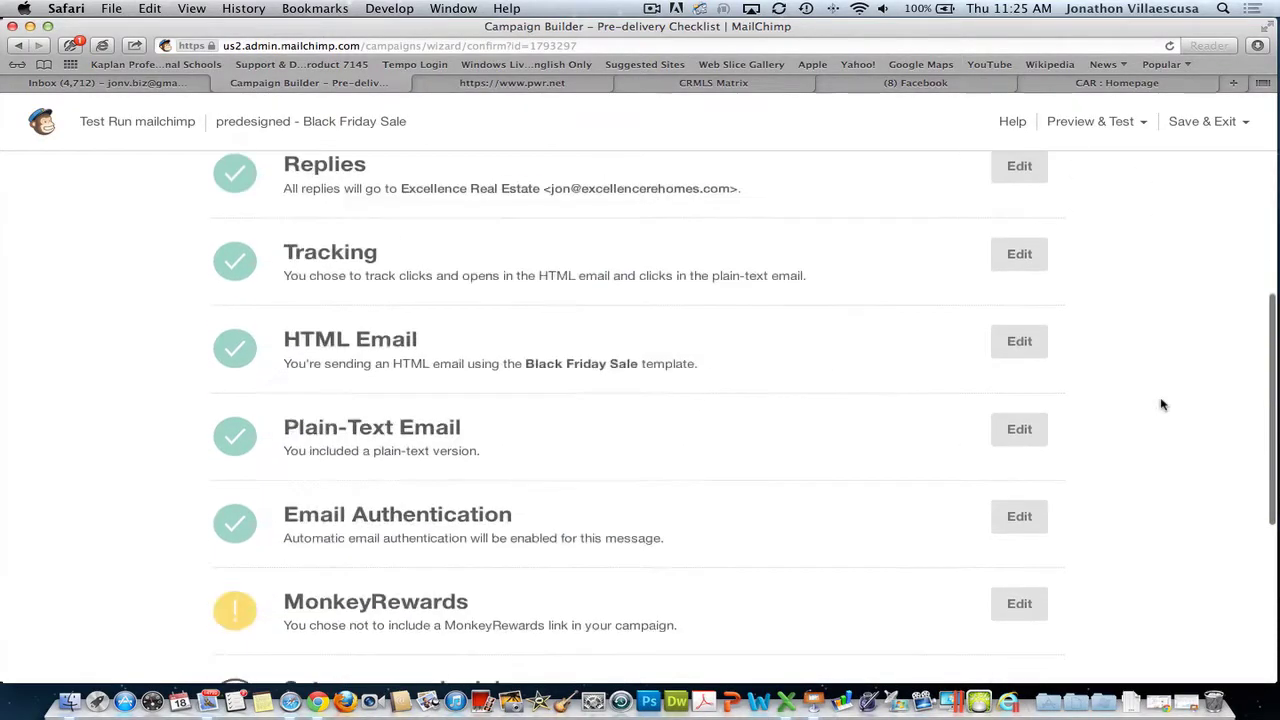
{"action": "scroll", "coordinate": [1162, 404], "scroll_direction": "up", "scroll_amount": 5}
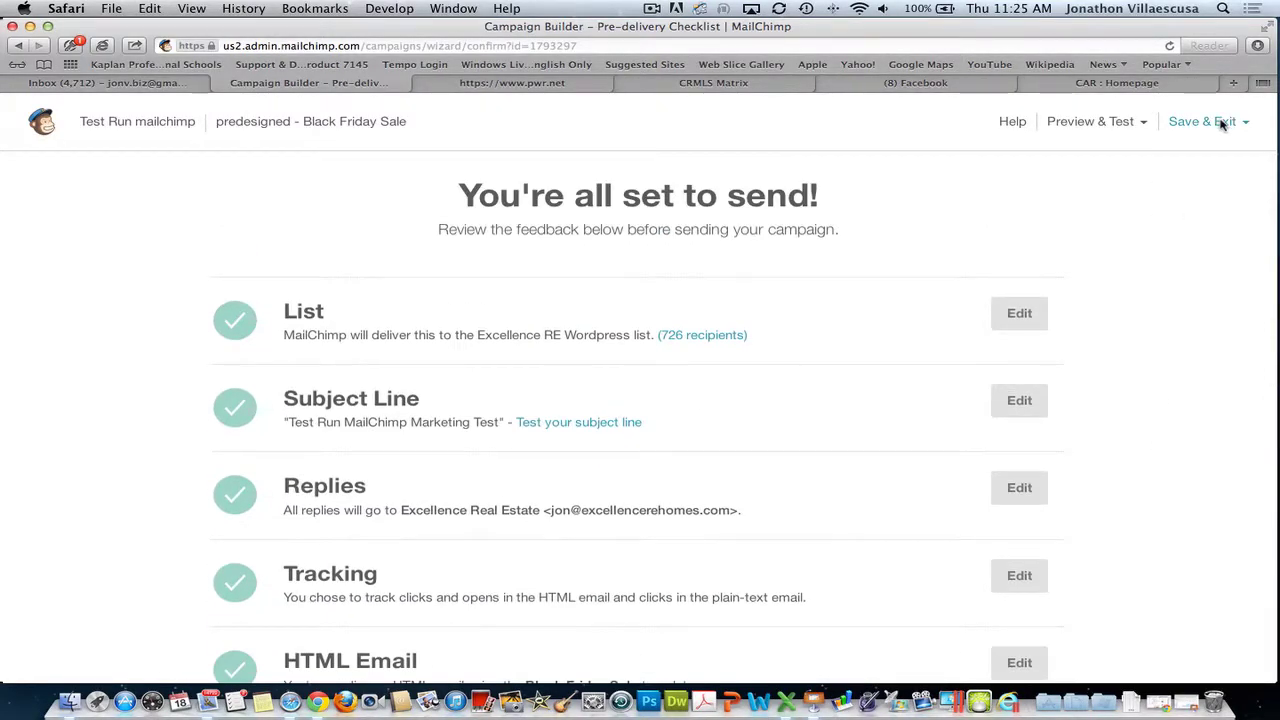
{"action": "left_click", "coordinate": [1221, 123]}
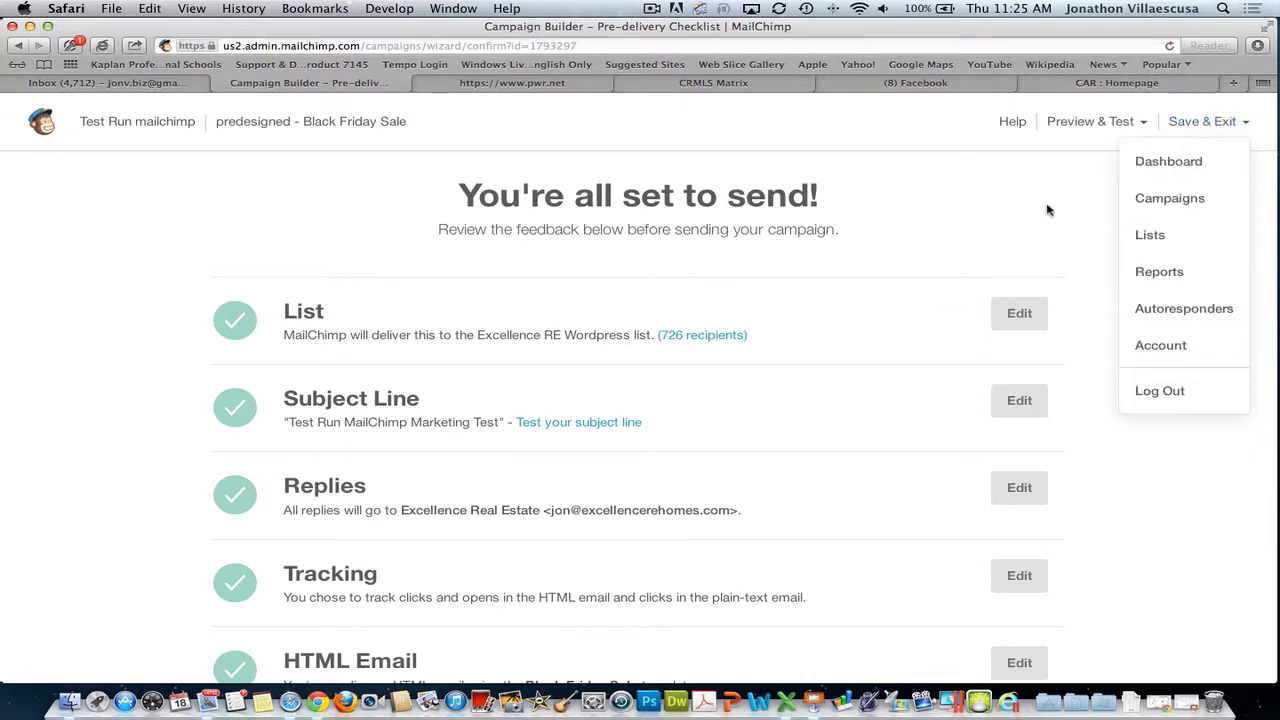
- Exit to the Dashboard, then start a new A/B Split Campaign from Campaigns
{"action": "left_click", "coordinate": [1168, 161]}
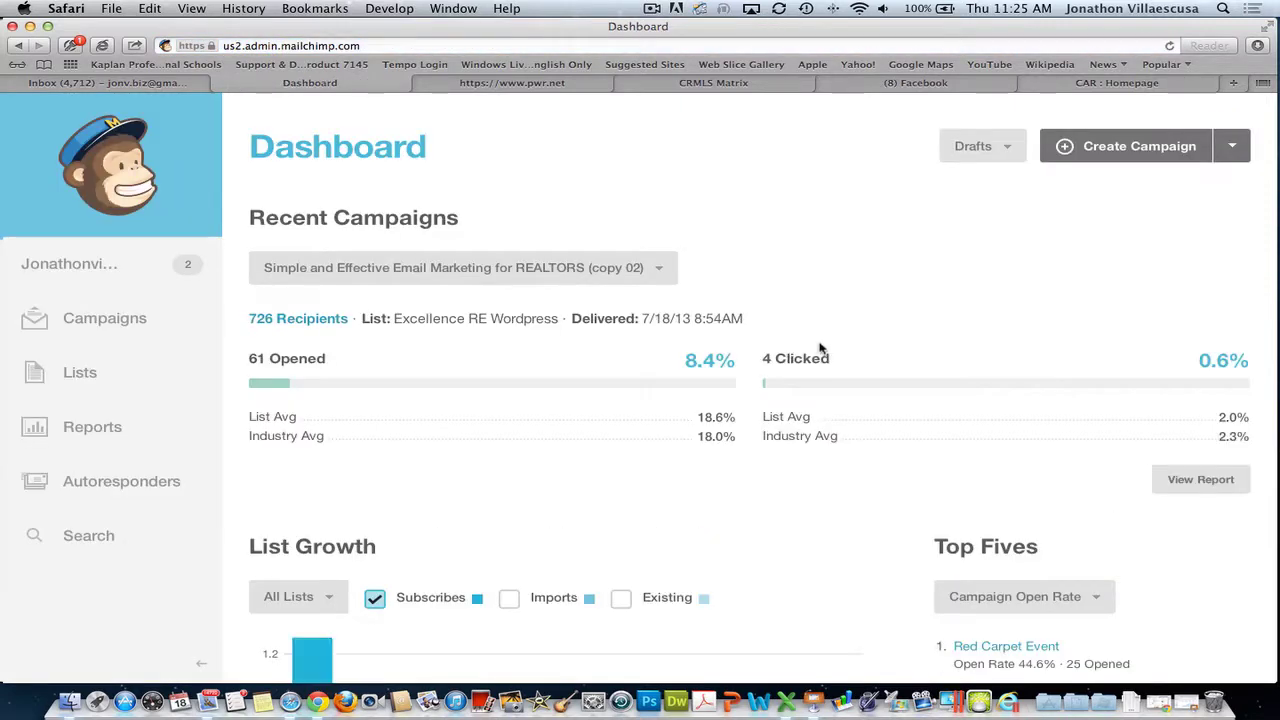
{"action": "left_click", "coordinate": [100, 318]}
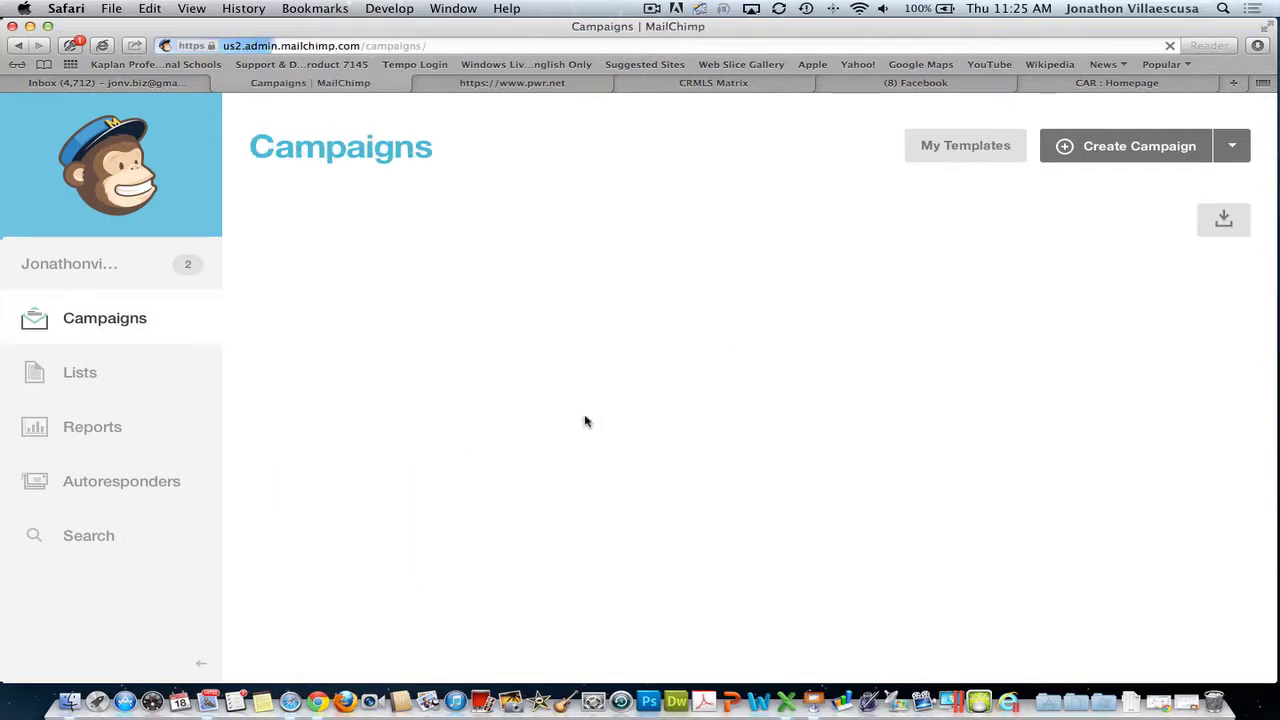
{"action": "left_click", "coordinate": [1234, 147]}
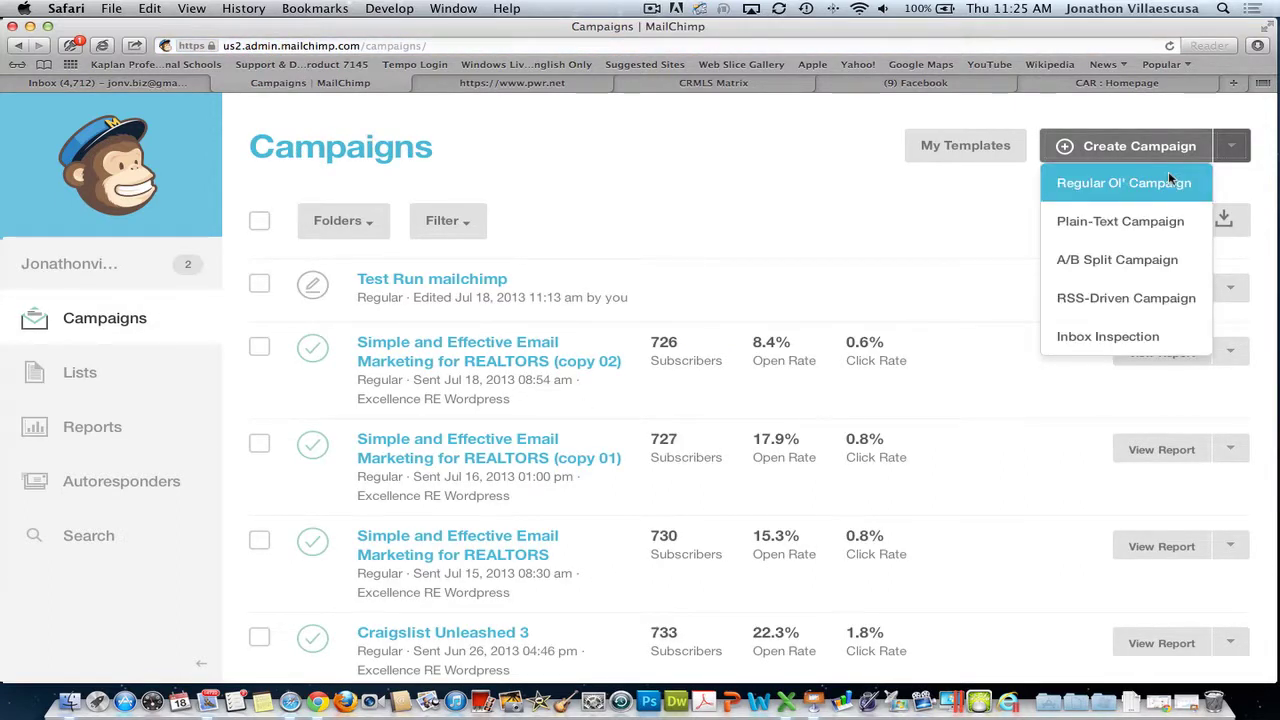
{"action": "left_click", "coordinate": [1133, 262]}
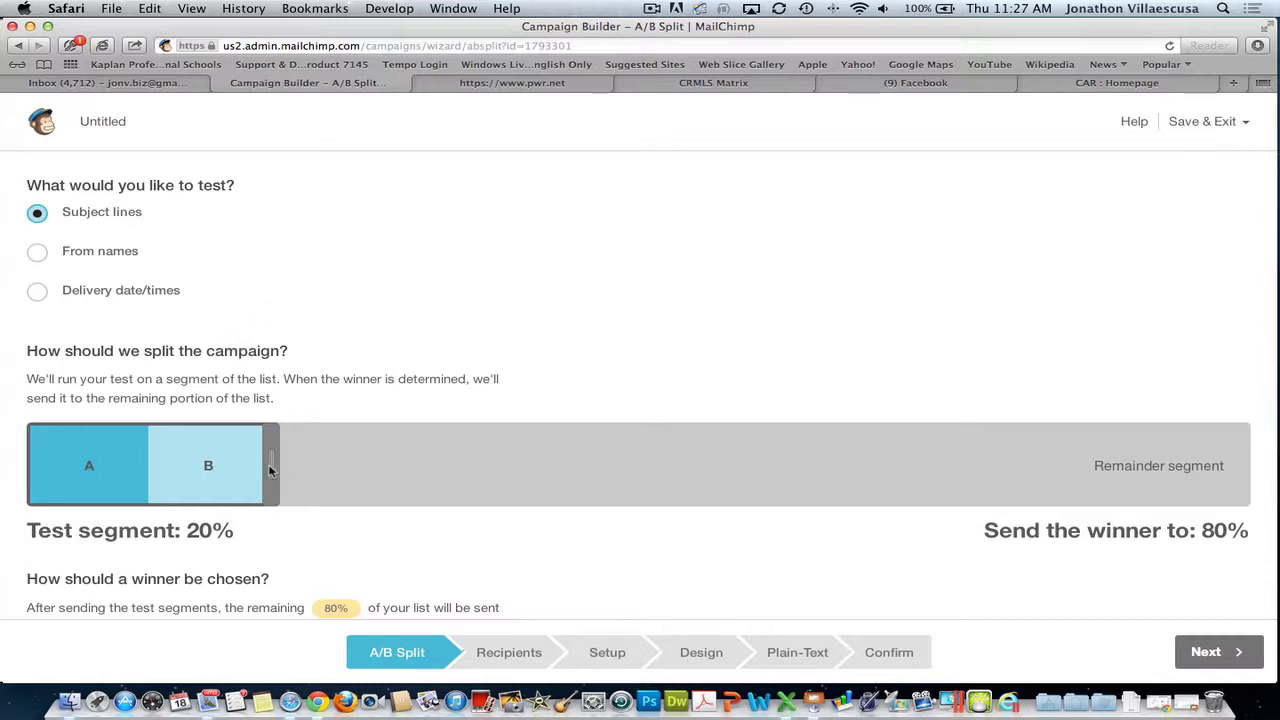
- Test subject lines on a 20% segment, winner by open rate after 1 day, then Save & Exit
{"action": "left_click_drag", "start_coordinate": [264, 466], "coordinate": [268, 453]}
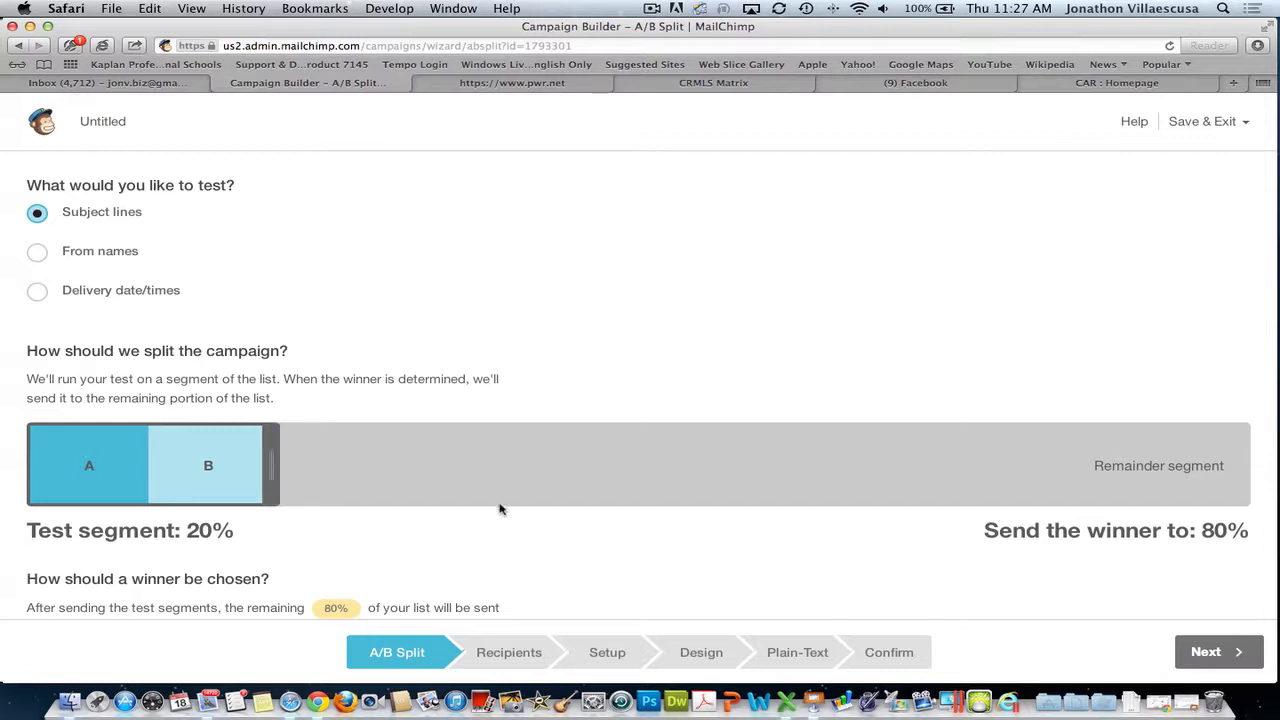
{"action": "scroll", "coordinate": [556, 518], "scroll_direction": "down", "scroll_amount": 3}
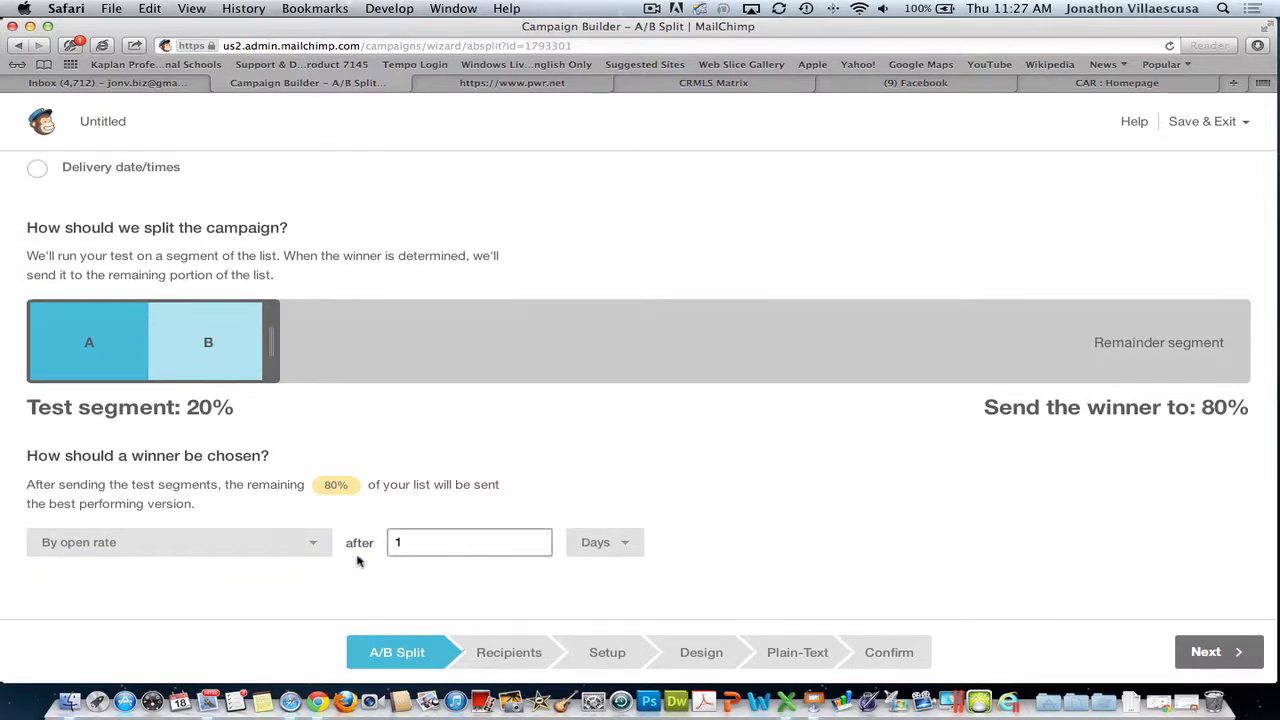
{"action": "left_click", "coordinate": [312, 545]}
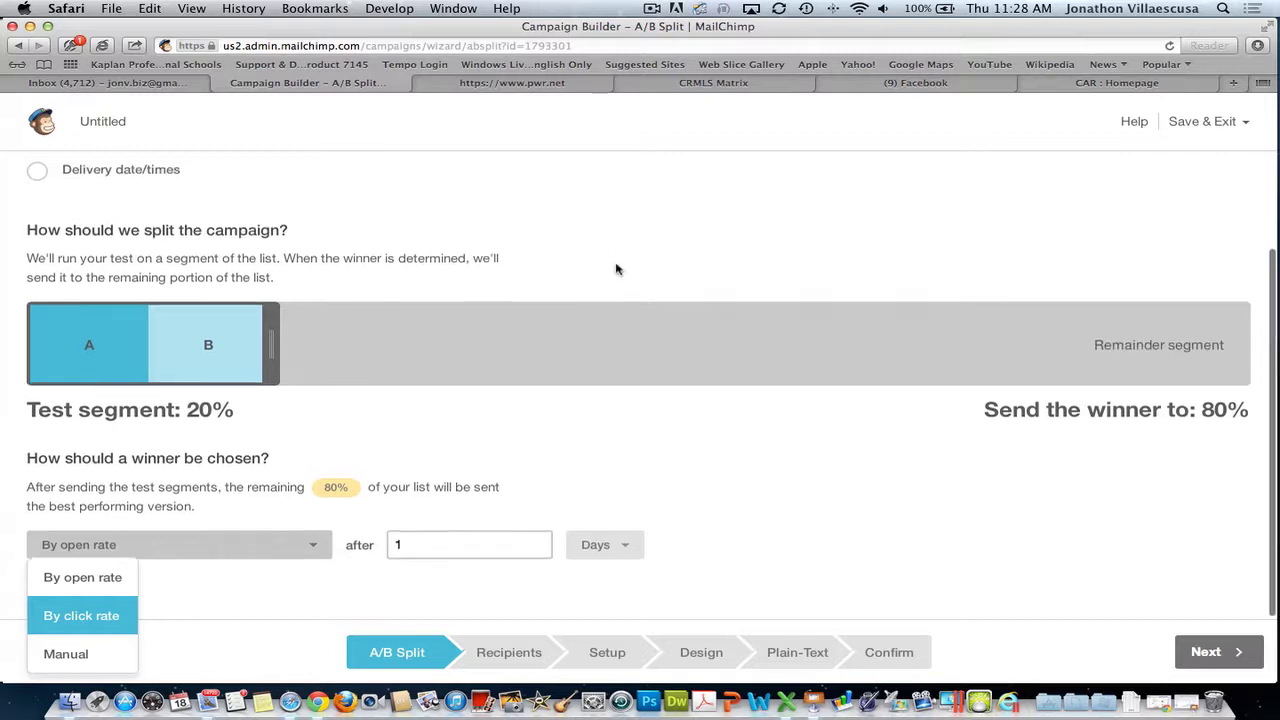
{"action": "scroll", "coordinate": [618, 272], "scroll_direction": "up", "scroll_amount": 1}
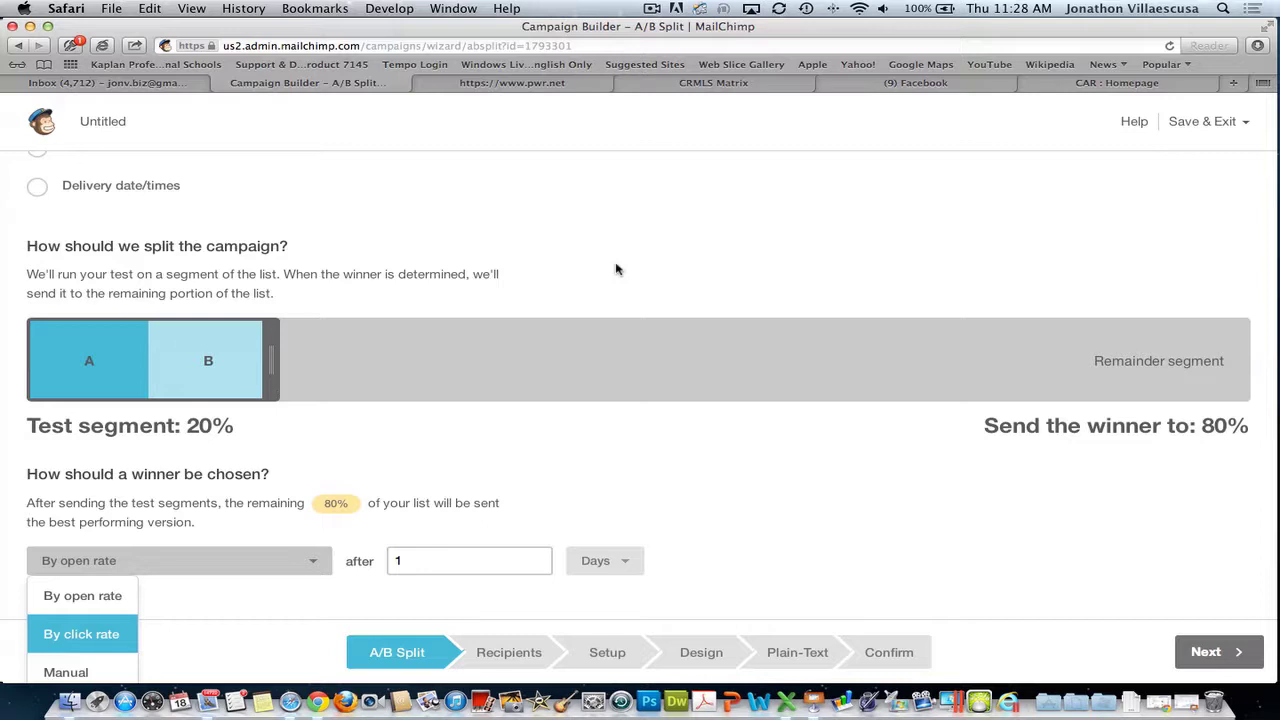
{"action": "scroll", "coordinate": [616, 269], "scroll_direction": "up", "scroll_amount": 5}
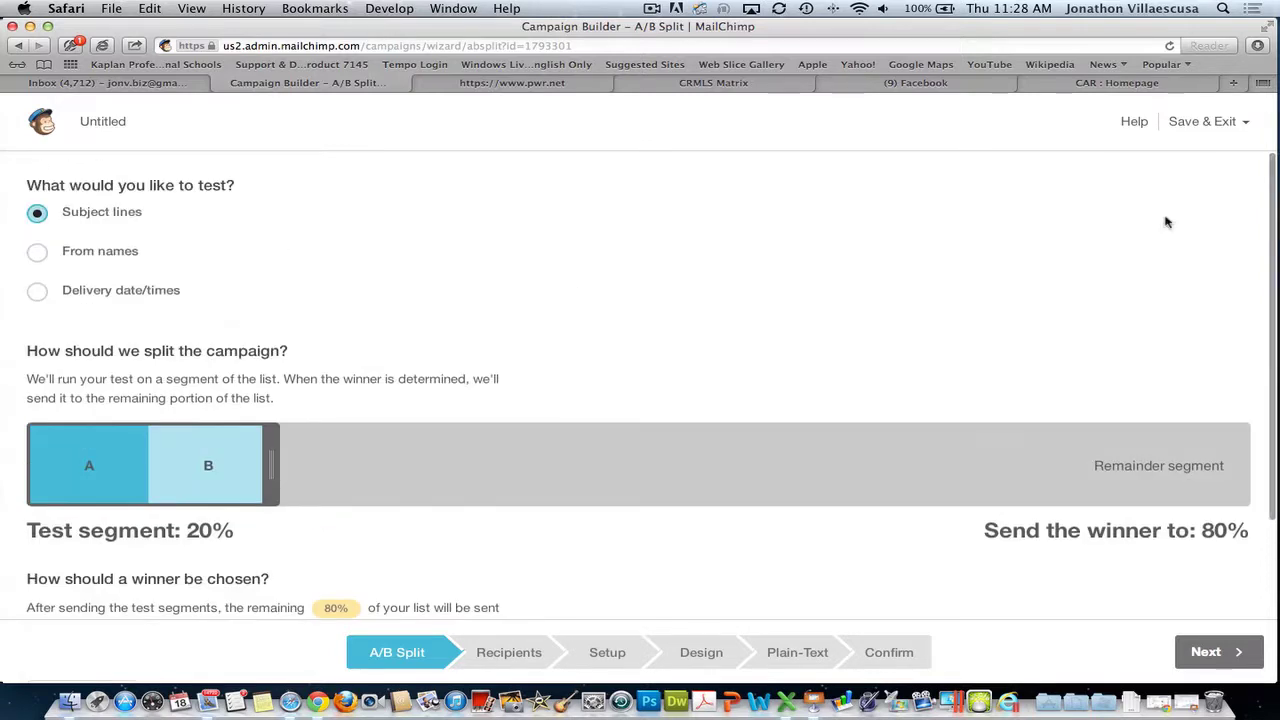
{"action": "left_click", "coordinate": [1244, 122]}
- Exit to the Dashboard, open Reports, and scan the sent campaigns' open and click rates
{"action": "left_click", "coordinate": [1204, 161]}
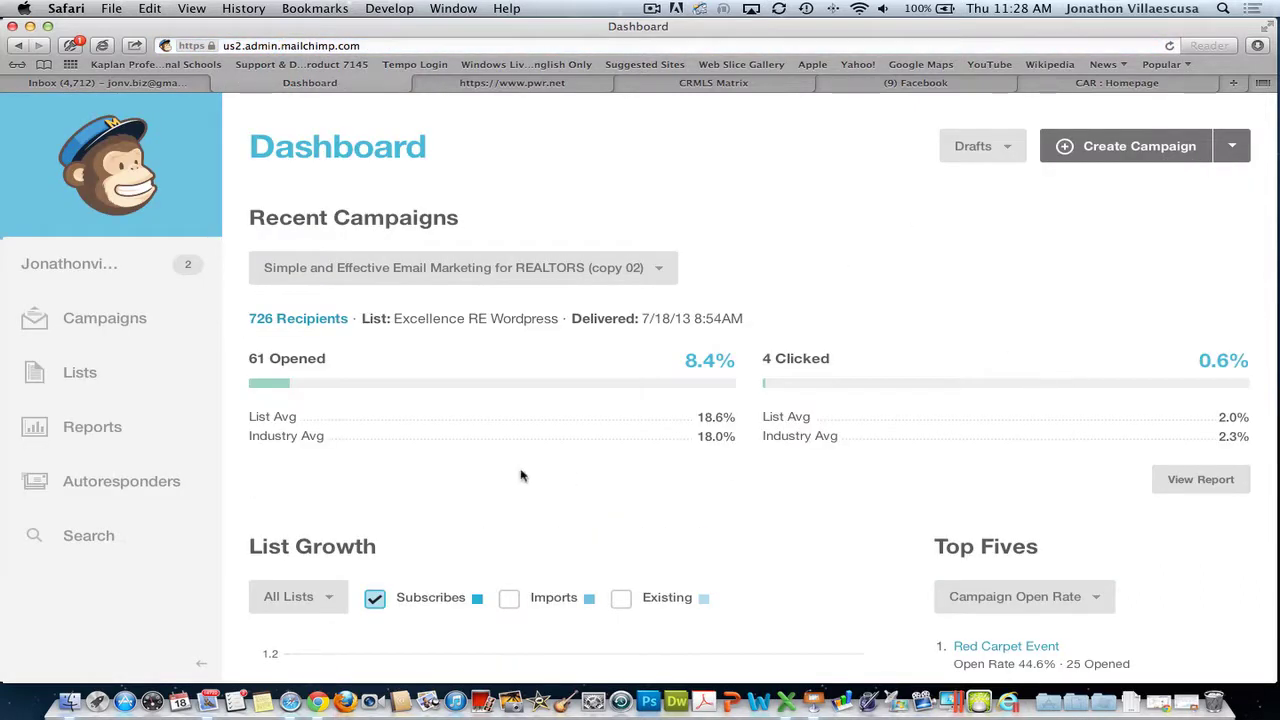
{"action": "left_click", "coordinate": [95, 428]}
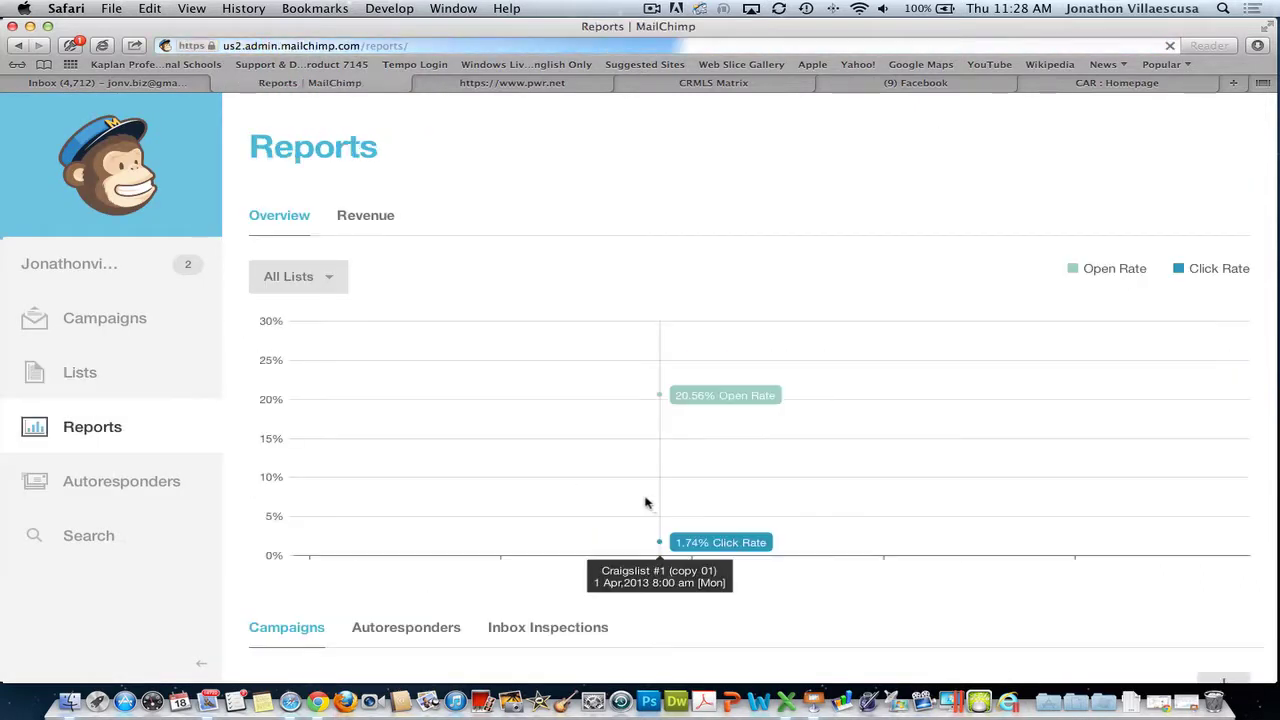
{"action": "scroll", "coordinate": [947, 521], "scroll_direction": "down", "scroll_amount": 5}
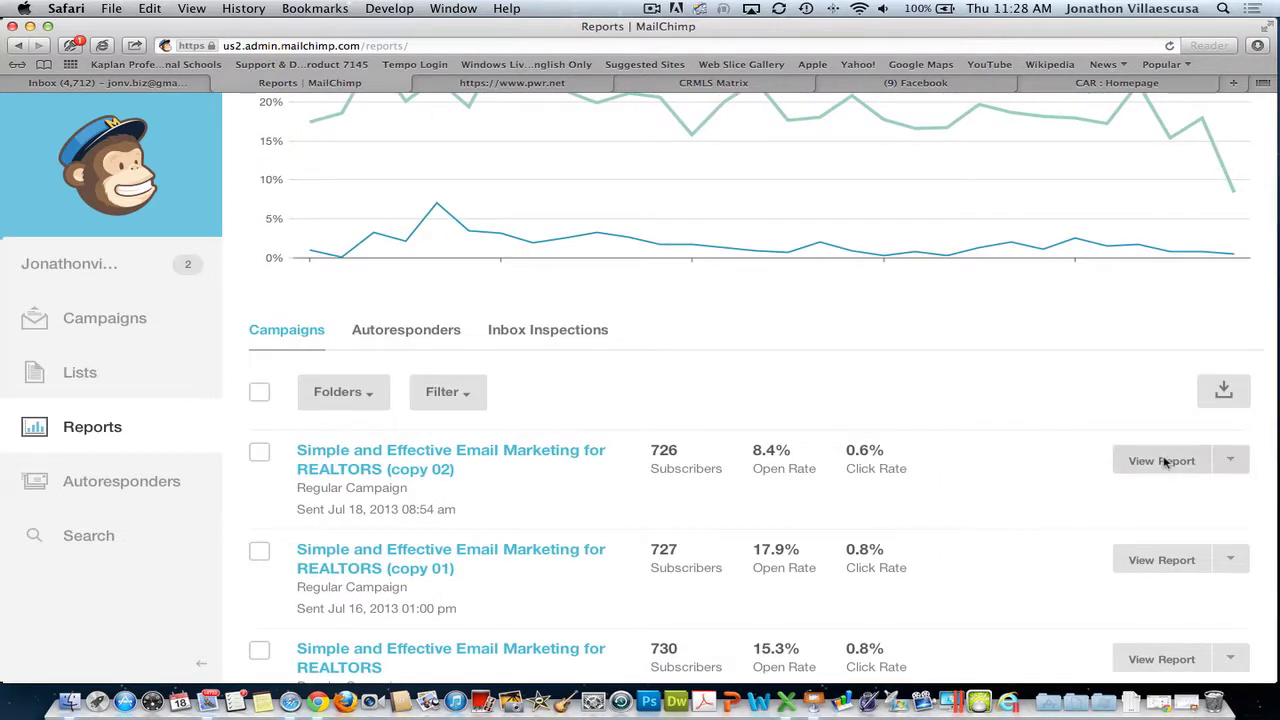
{"action": "scroll", "coordinate": [1130, 490], "scroll_direction": "down", "scroll_amount": 4}
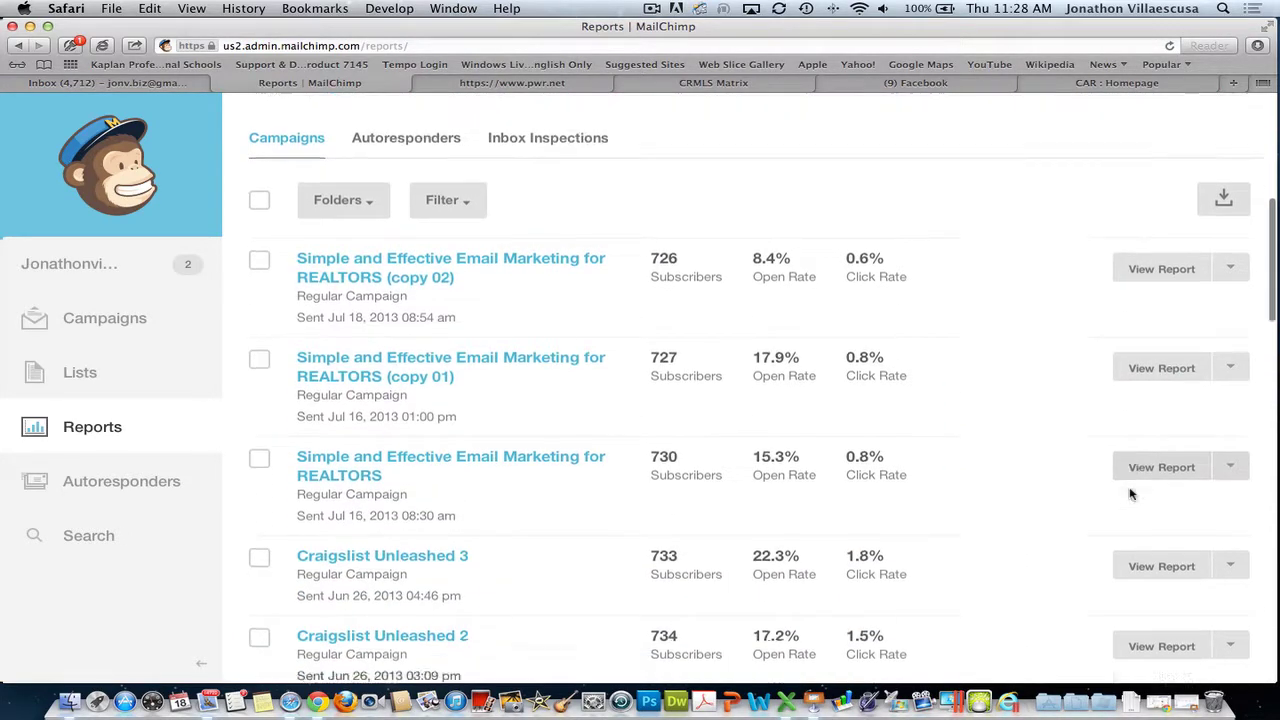
{"action": "scroll", "coordinate": [1058, 525], "scroll_direction": "down", "scroll_amount": 2}
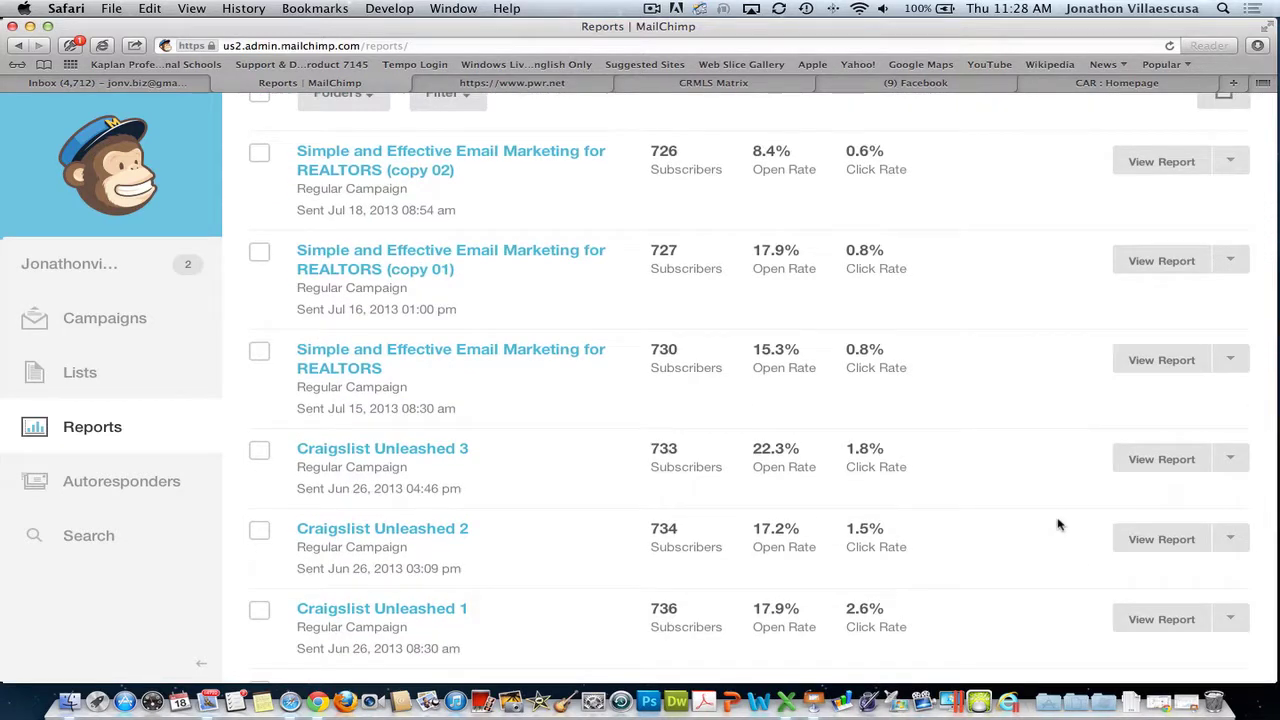
{"action": "scroll", "coordinate": [1086, 546], "scroll_direction": "down", "scroll_amount": 5}
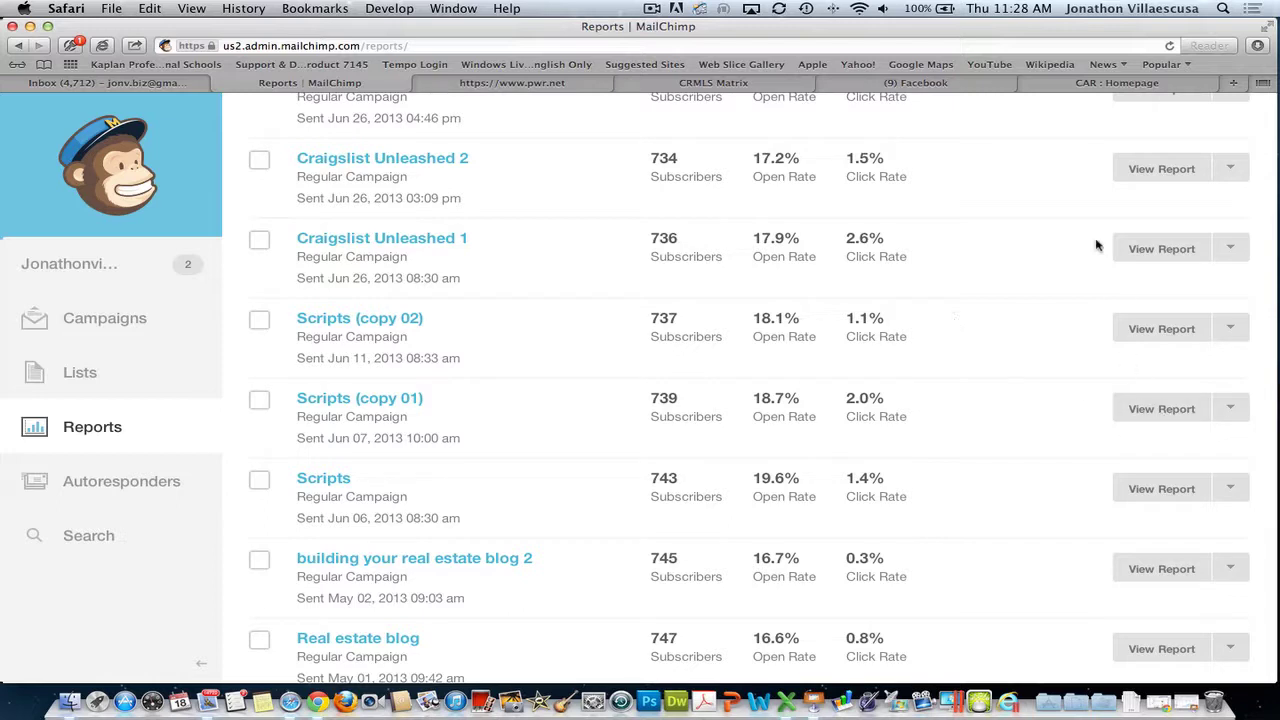
- Review the Craigslist Unleashed 1 report and 24-hour chart, then list its 131 openers
{"action": "left_click", "coordinate": [1164, 251]}
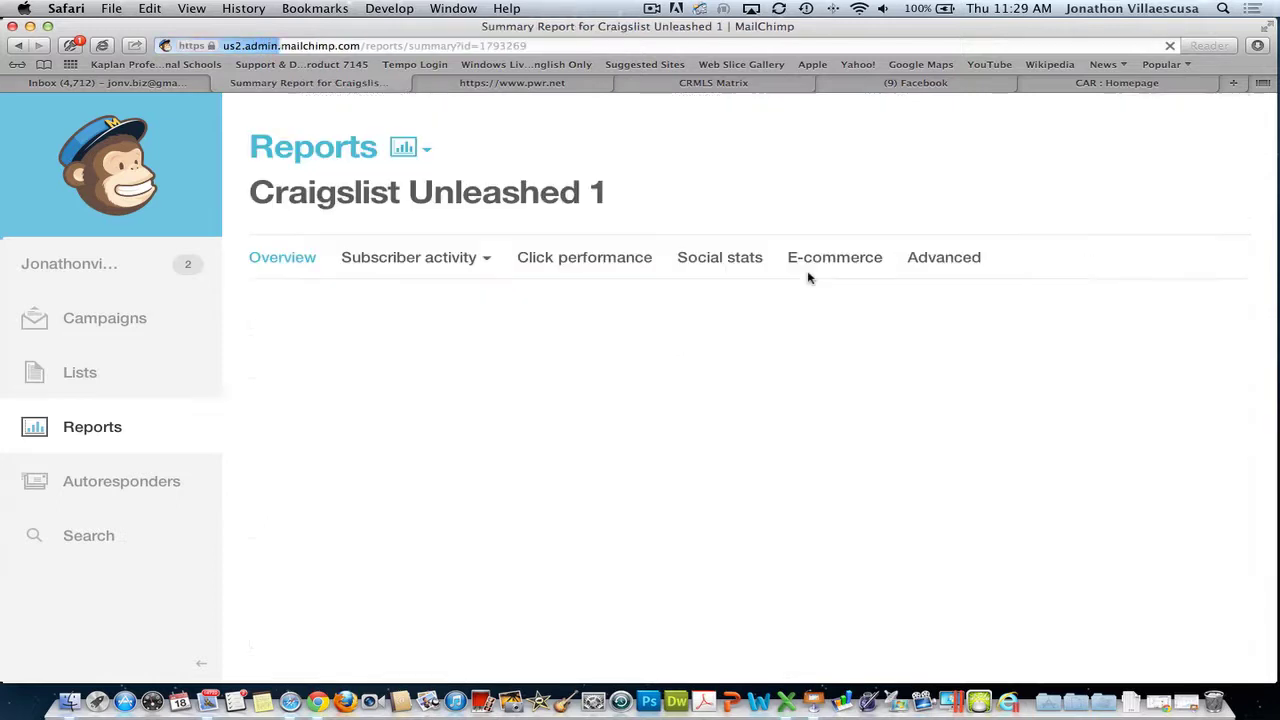
{"action": "scroll", "coordinate": [1086, 404], "scroll_direction": "down", "scroll_amount": 2}
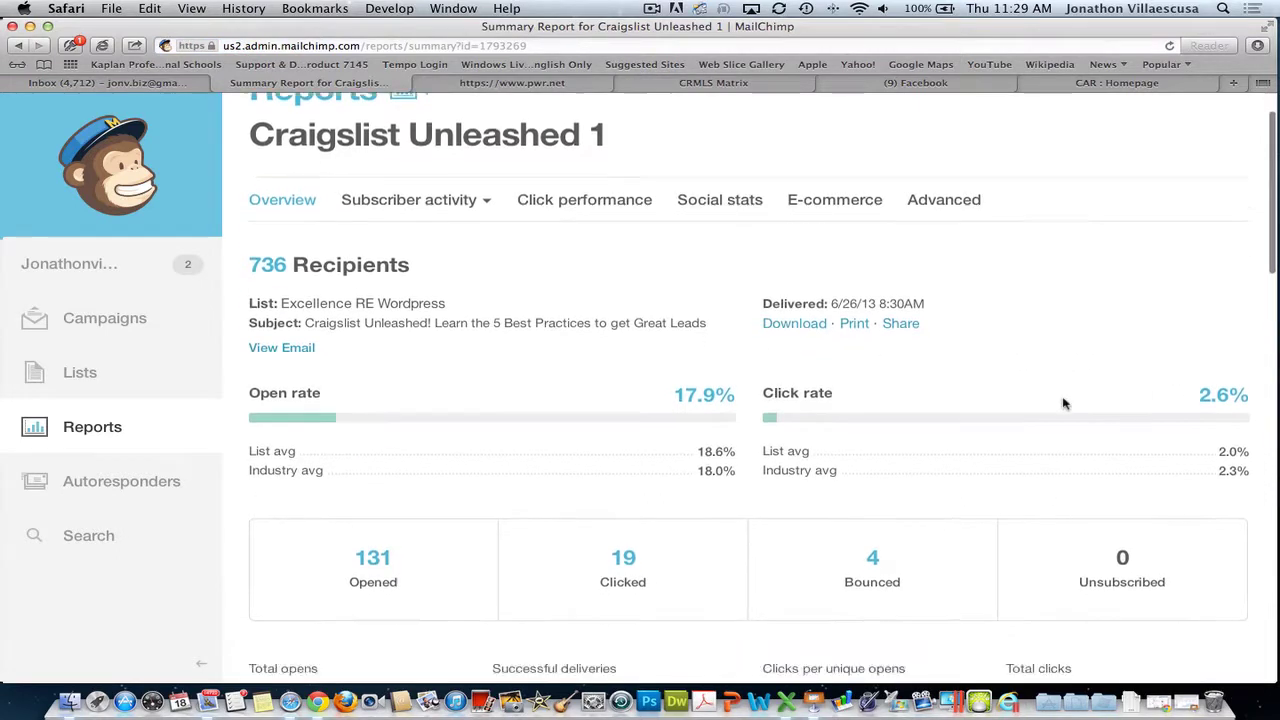
{"action": "scroll", "coordinate": [1064, 403], "scroll_direction": "down", "scroll_amount": 5}
{"action": "scroll", "coordinate": [808, 334], "scroll_direction": "up", "scroll_amount": 4}
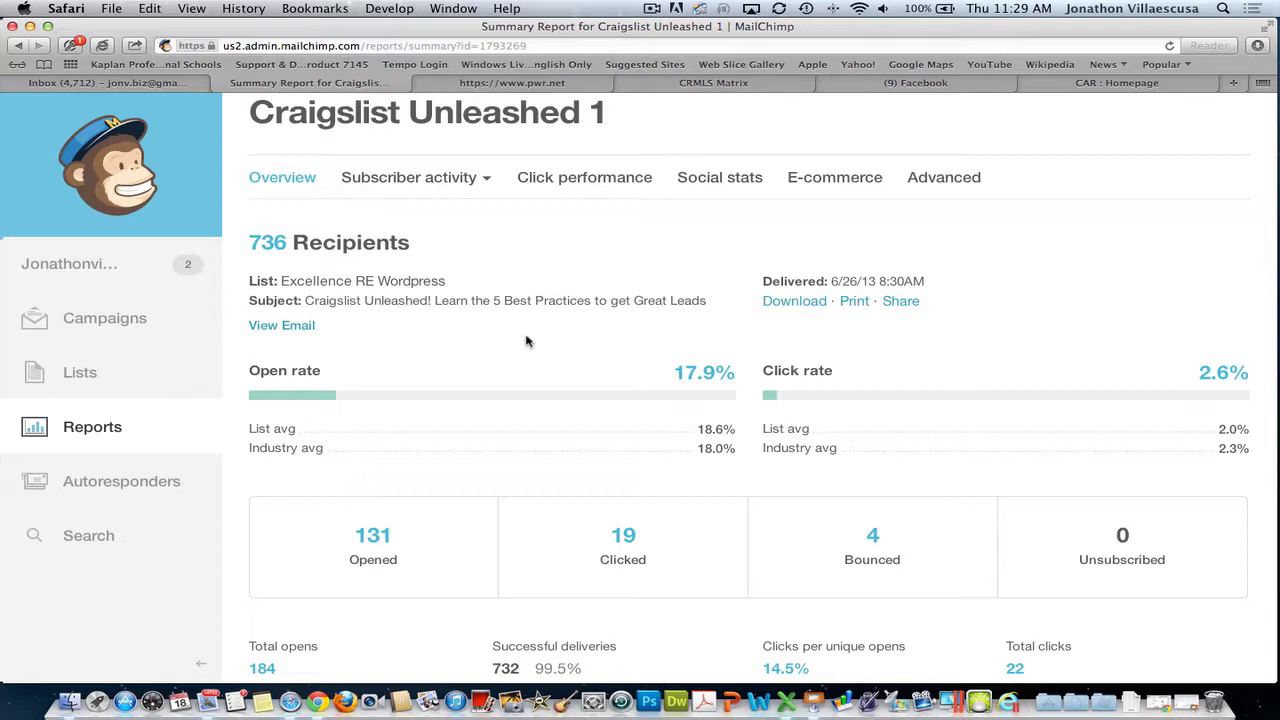
{"action": "scroll", "coordinate": [686, 423], "scroll_direction": "down", "scroll_amount": 3}
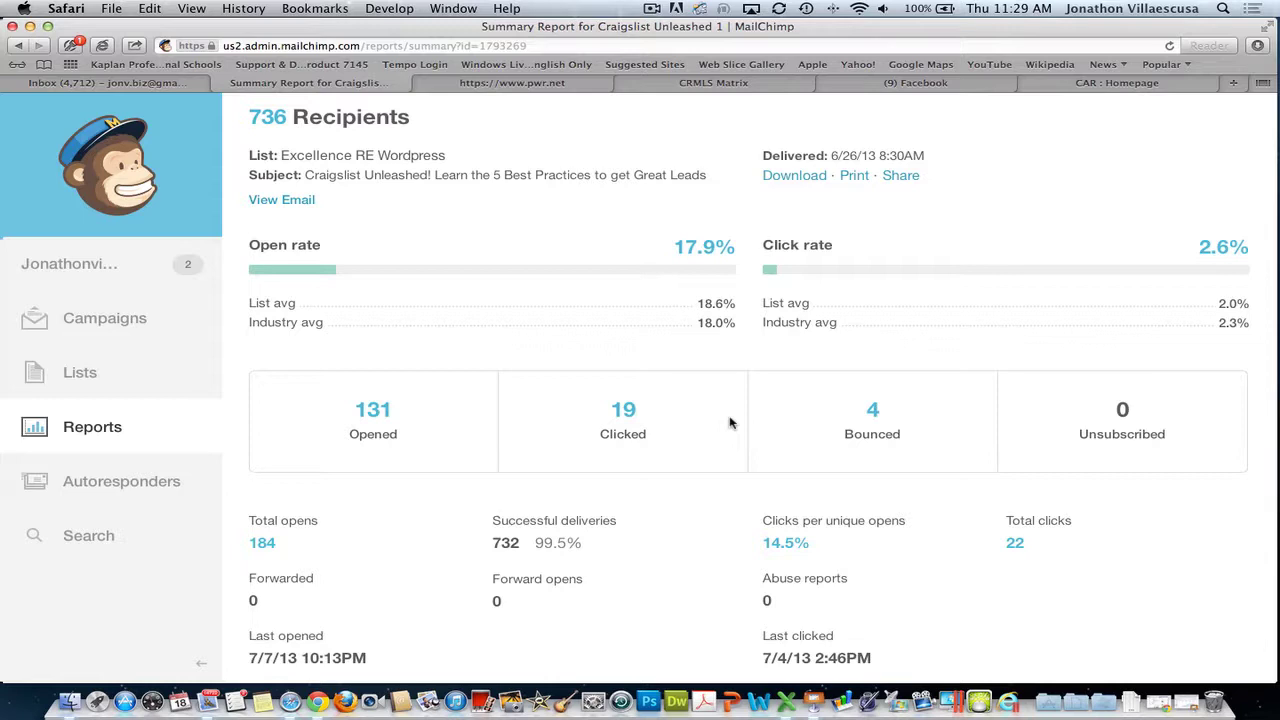
{"action": "scroll", "coordinate": [730, 423], "scroll_direction": "down", "scroll_amount": 5}
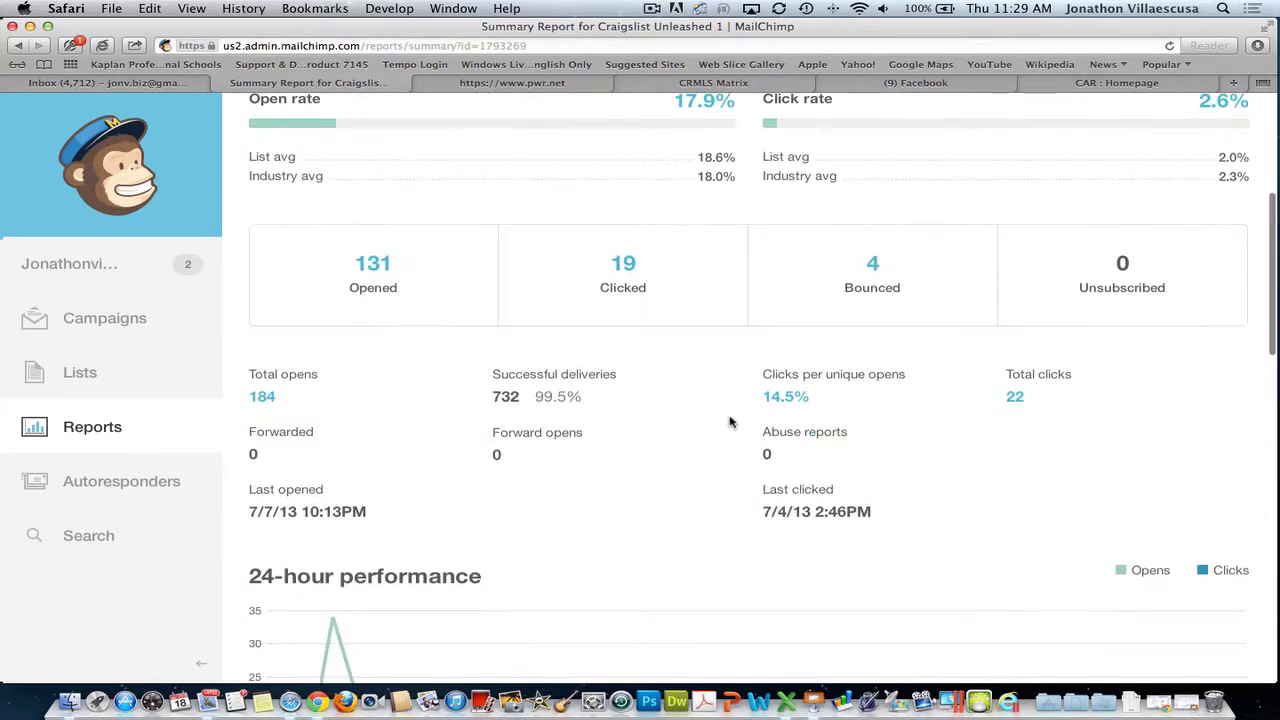
{"action": "scroll", "coordinate": [755, 391], "scroll_direction": "down", "scroll_amount": 4}
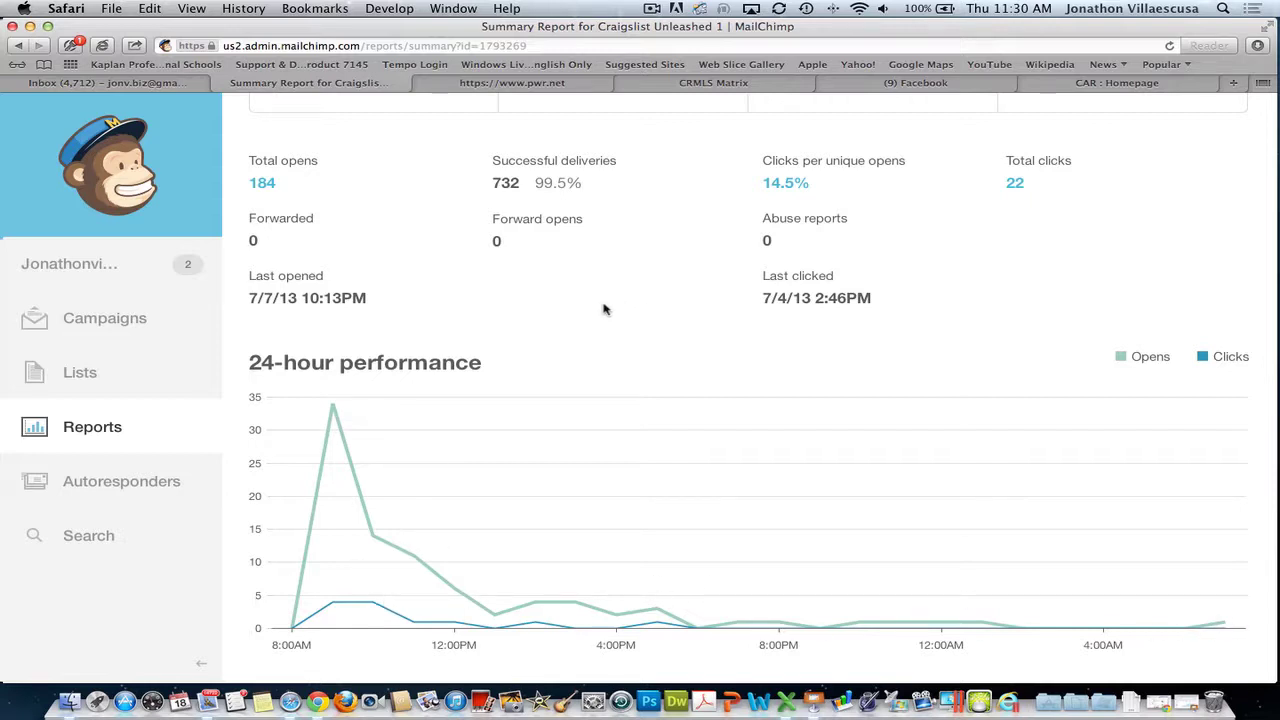
{"action": "scroll", "coordinate": [476, 246], "scroll_direction": "down", "scroll_amount": 8}
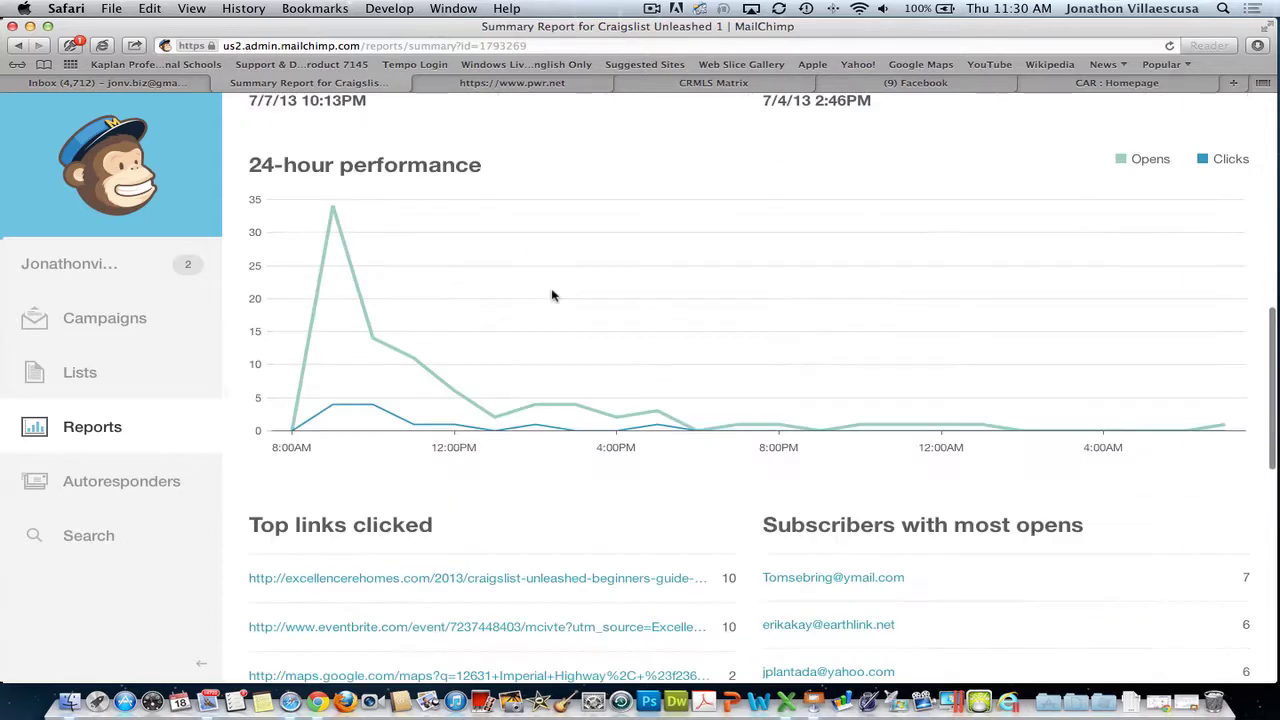
{"action": "scroll", "coordinate": [754, 300], "scroll_direction": "up", "scroll_amount": 12}
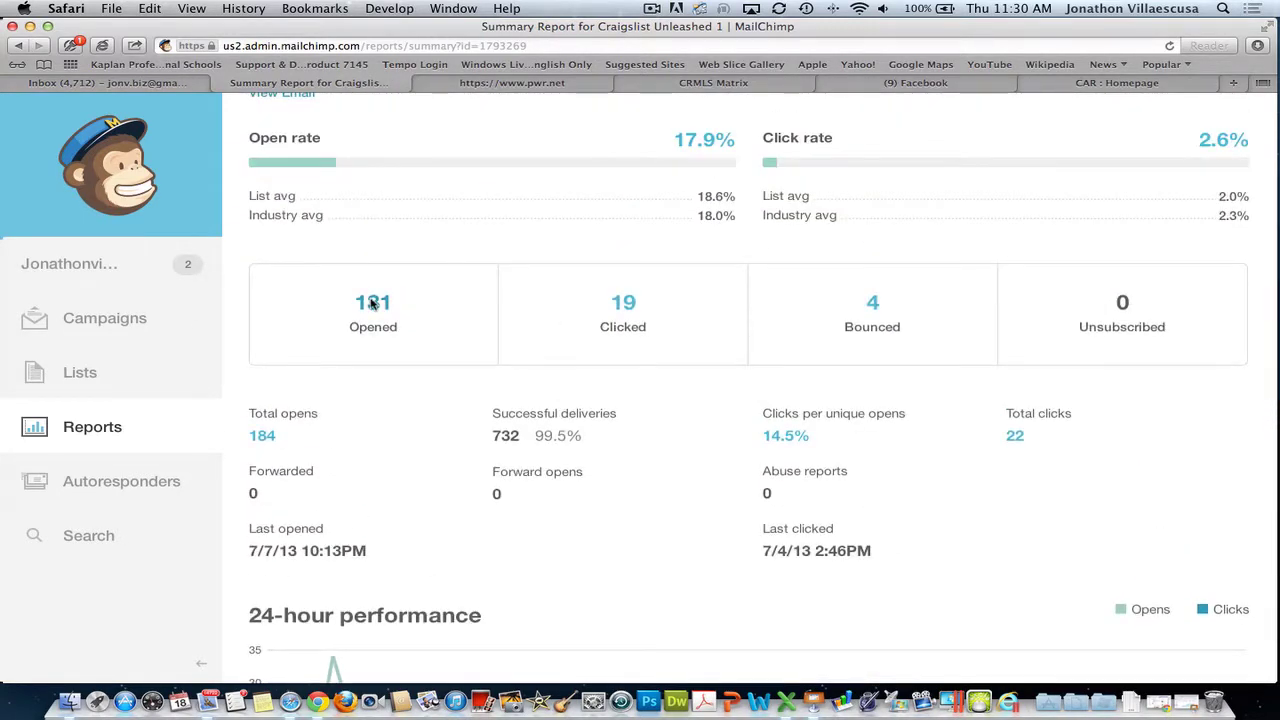
{"action": "left_click", "coordinate": [371, 303]}
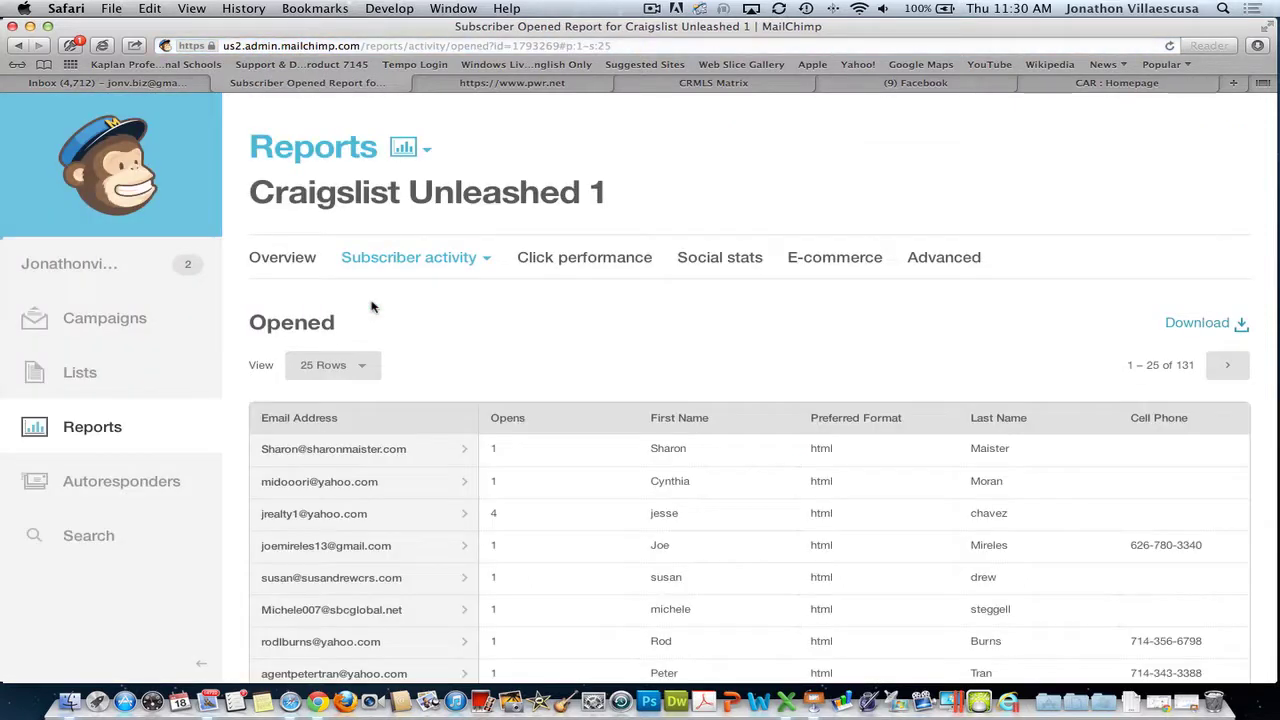
{"action": "scroll", "coordinate": [623, 346], "scroll_direction": "down", "scroll_amount": 2}
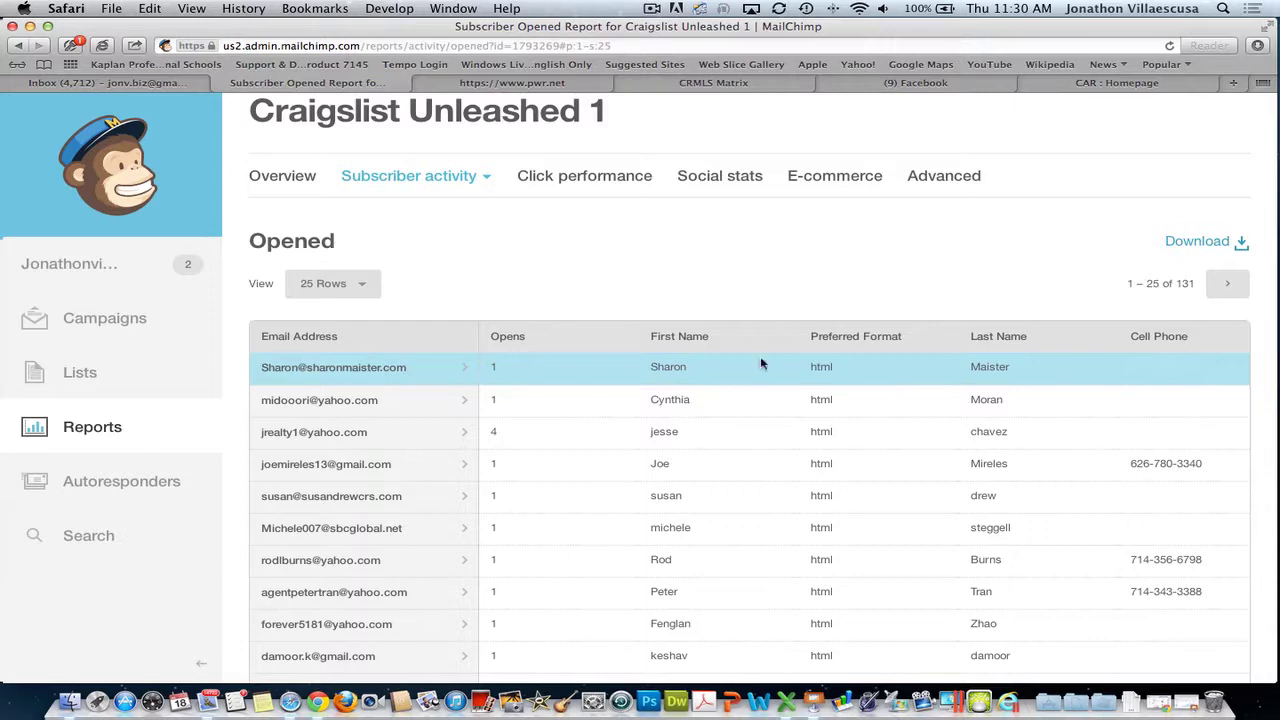
{"action": "scroll", "coordinate": [856, 376], "scroll_direction": "down", "scroll_amount": 5}
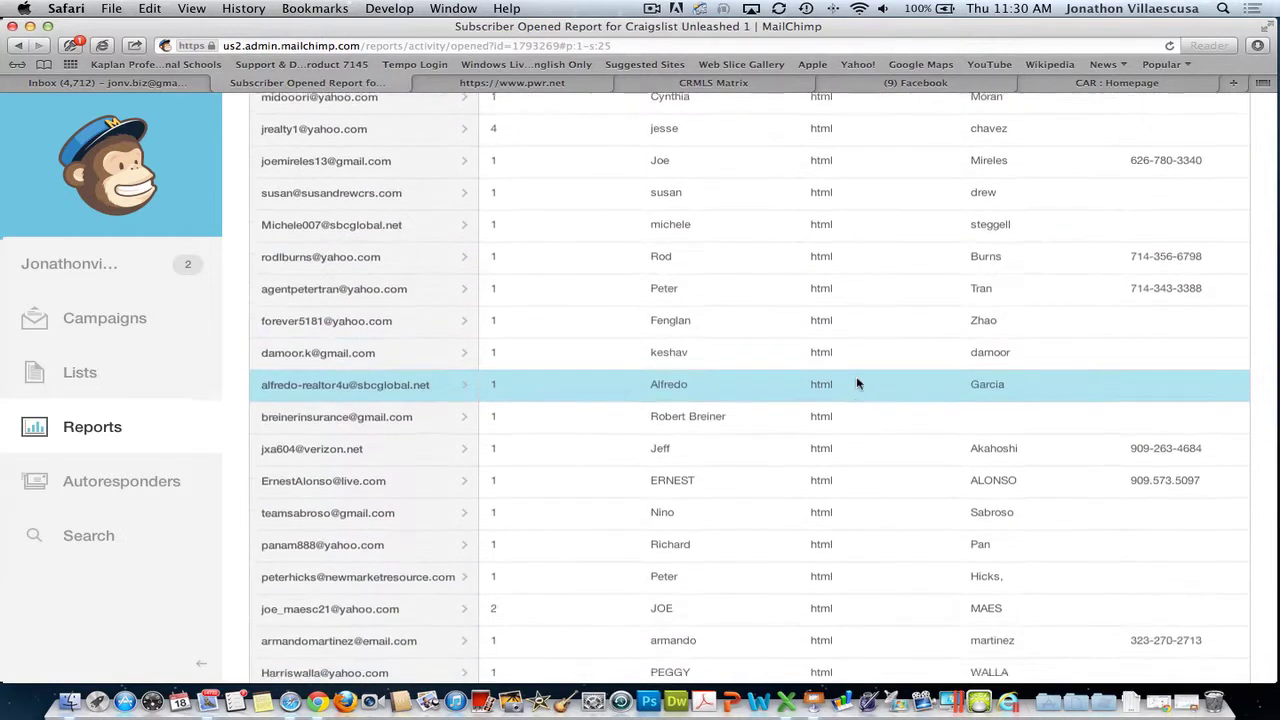
{"action": "scroll", "coordinate": [866, 357], "scroll_direction": "up", "scroll_amount": 4}
{"action": "scroll", "coordinate": [826, 355], "scroll_direction": "up", "scroll_amount": 1}
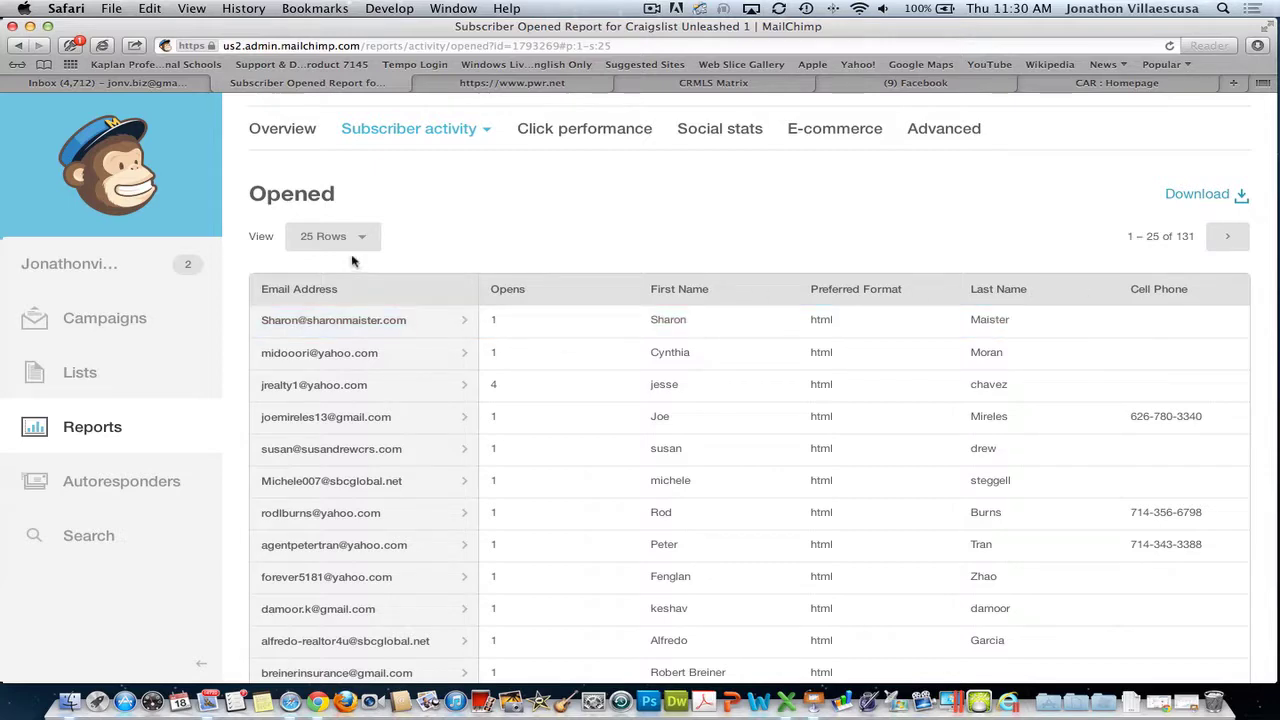
{"action": "scroll", "coordinate": [910, 393], "scroll_direction": "down", "scroll_amount": 9}
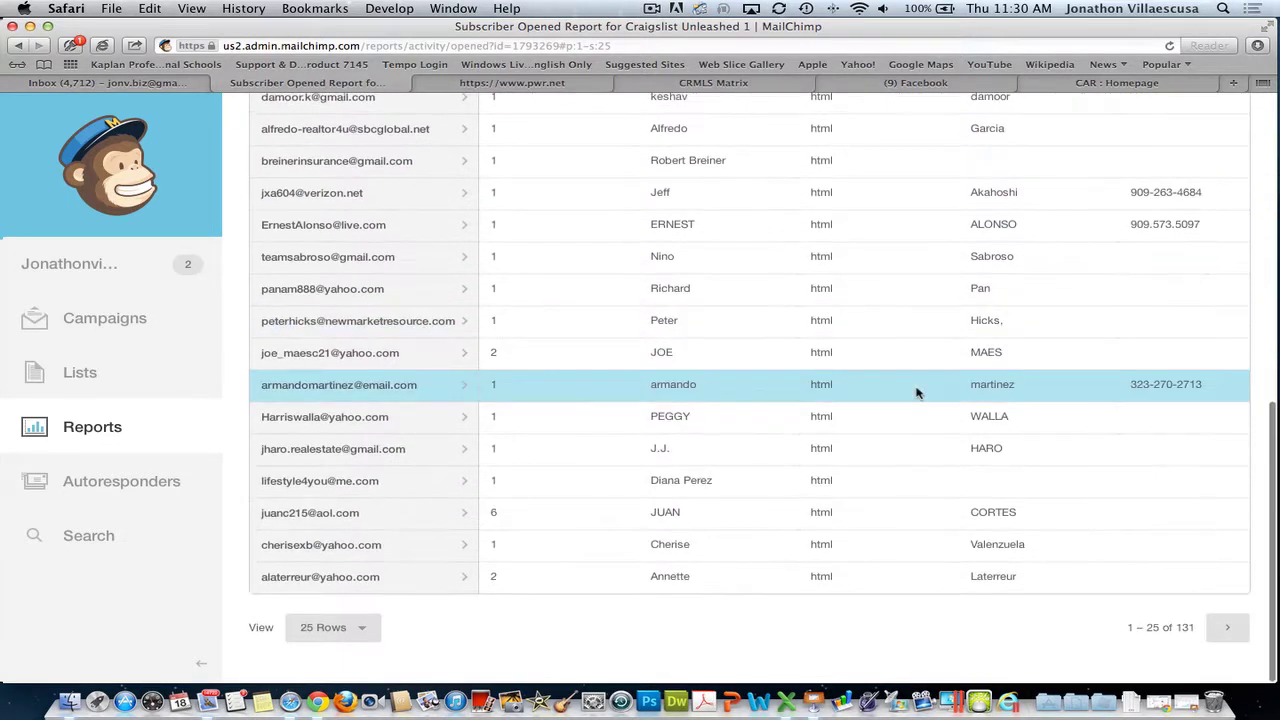
{"action": "scroll", "coordinate": [886, 386], "scroll_direction": "up", "scroll_amount": 2}
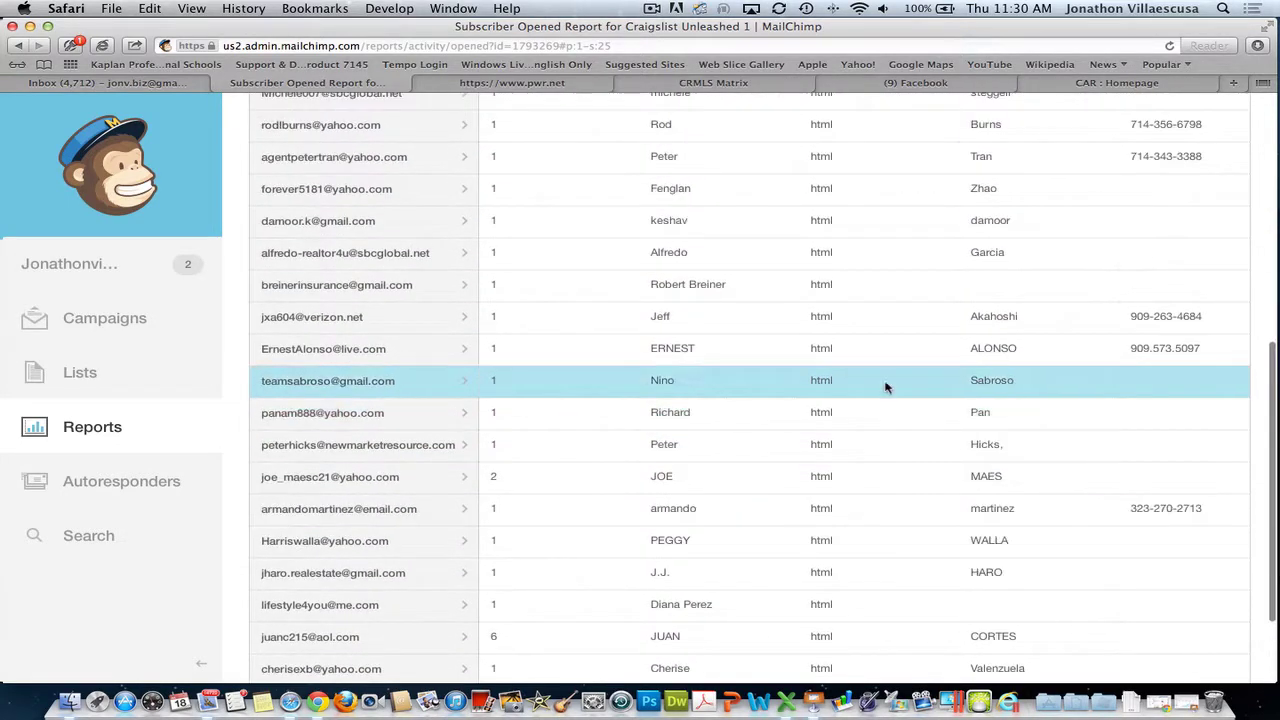
{"action": "scroll", "coordinate": [886, 386], "scroll_direction": "down", "scroll_amount": 2}
{"action": "scroll", "coordinate": [889, 380], "scroll_direction": "up", "scroll_amount": 10}
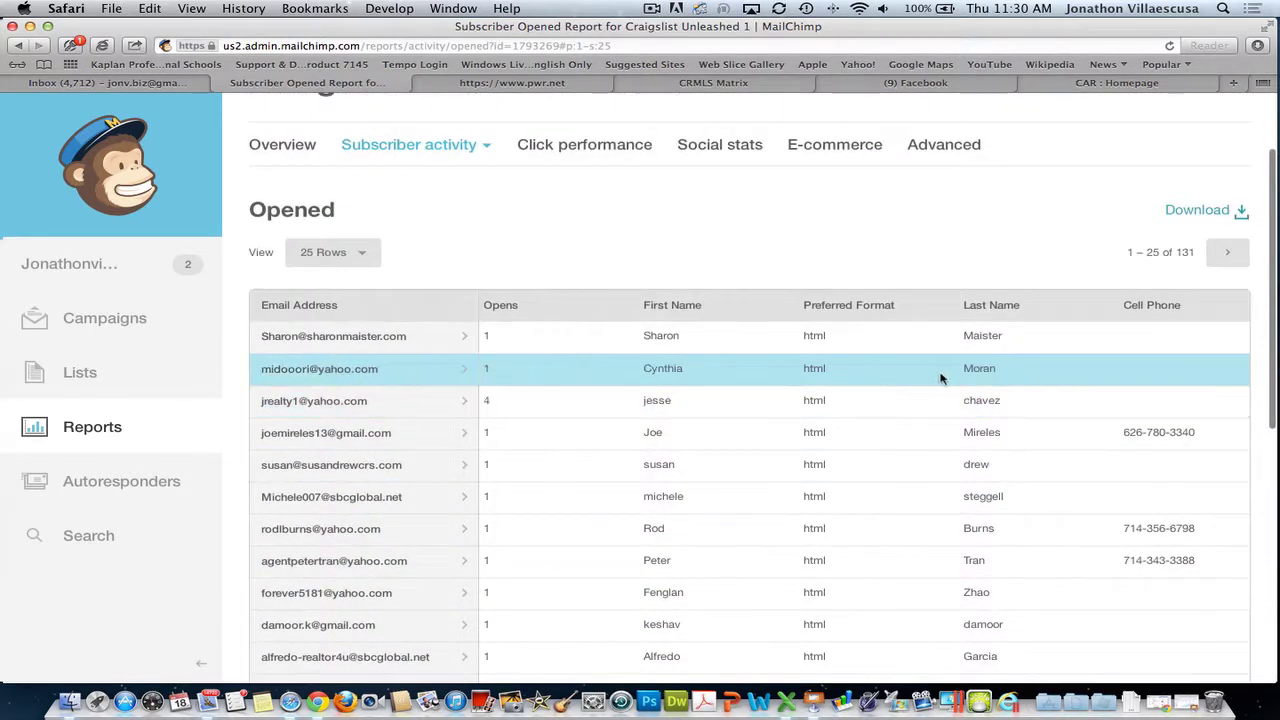
{"action": "scroll", "coordinate": [971, 377], "scroll_direction": "right", "scroll_amount": 10}
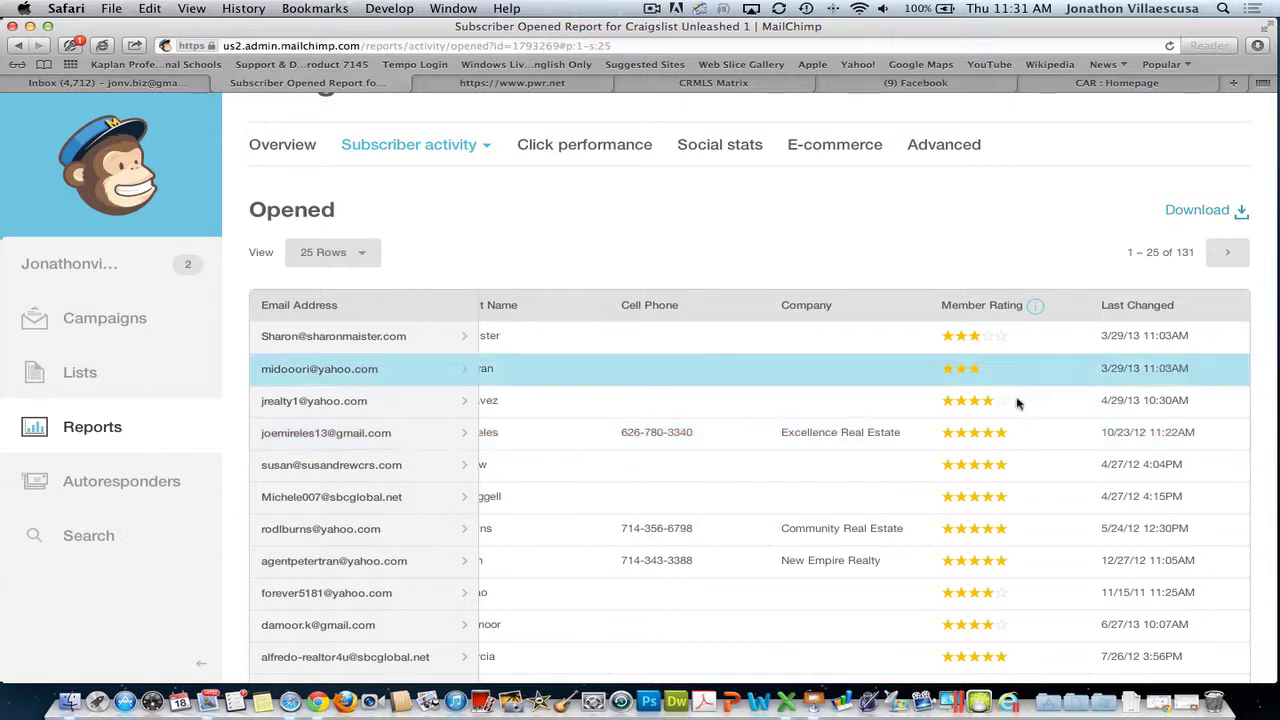
- Open the click performance report for Craigslist Unleashed 1 from its summary report
{"action": "left_click", "coordinate": [18, 45]}
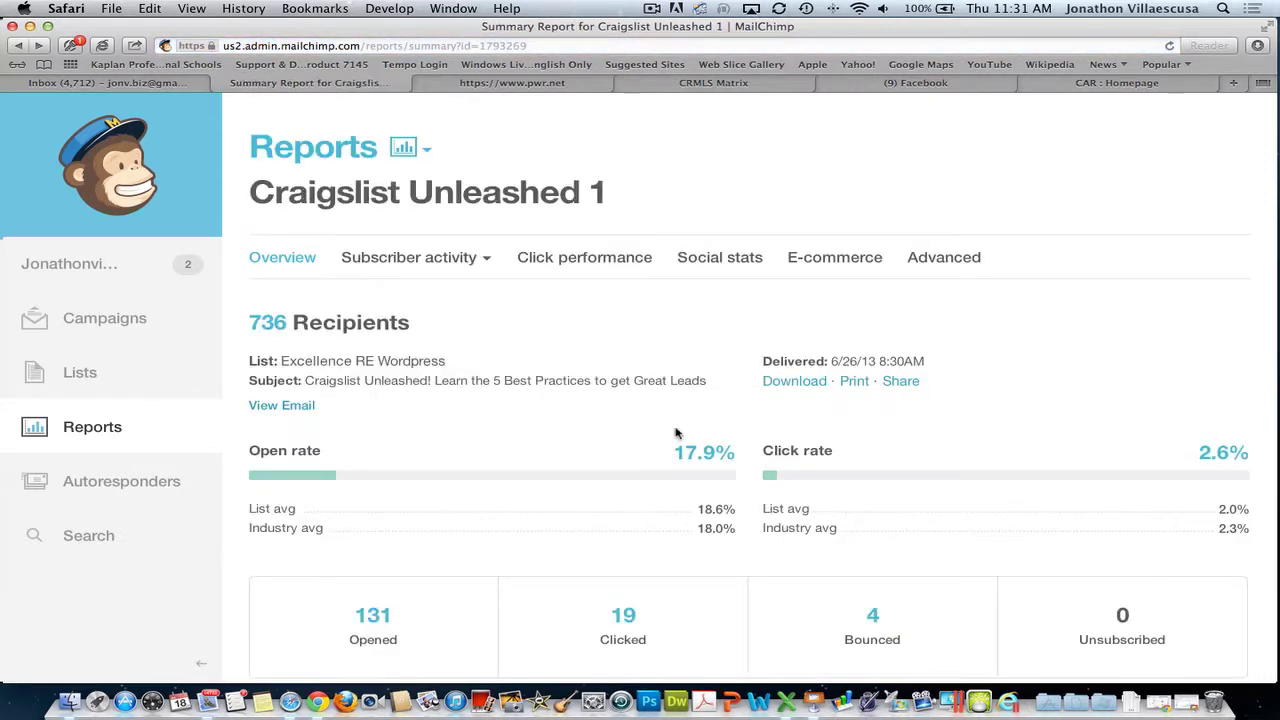
{"action": "scroll", "coordinate": [680, 440], "scroll_direction": "down", "scroll_amount": 3}
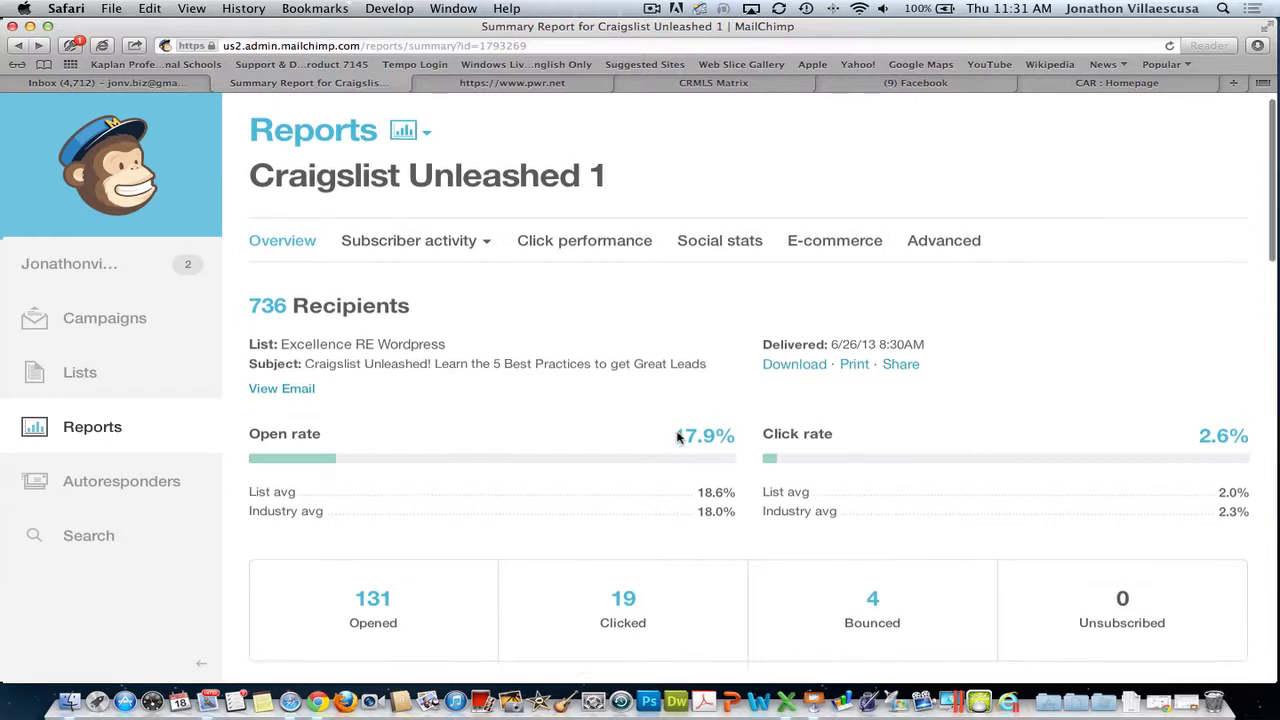
{"action": "left_click", "coordinate": [632, 494]}
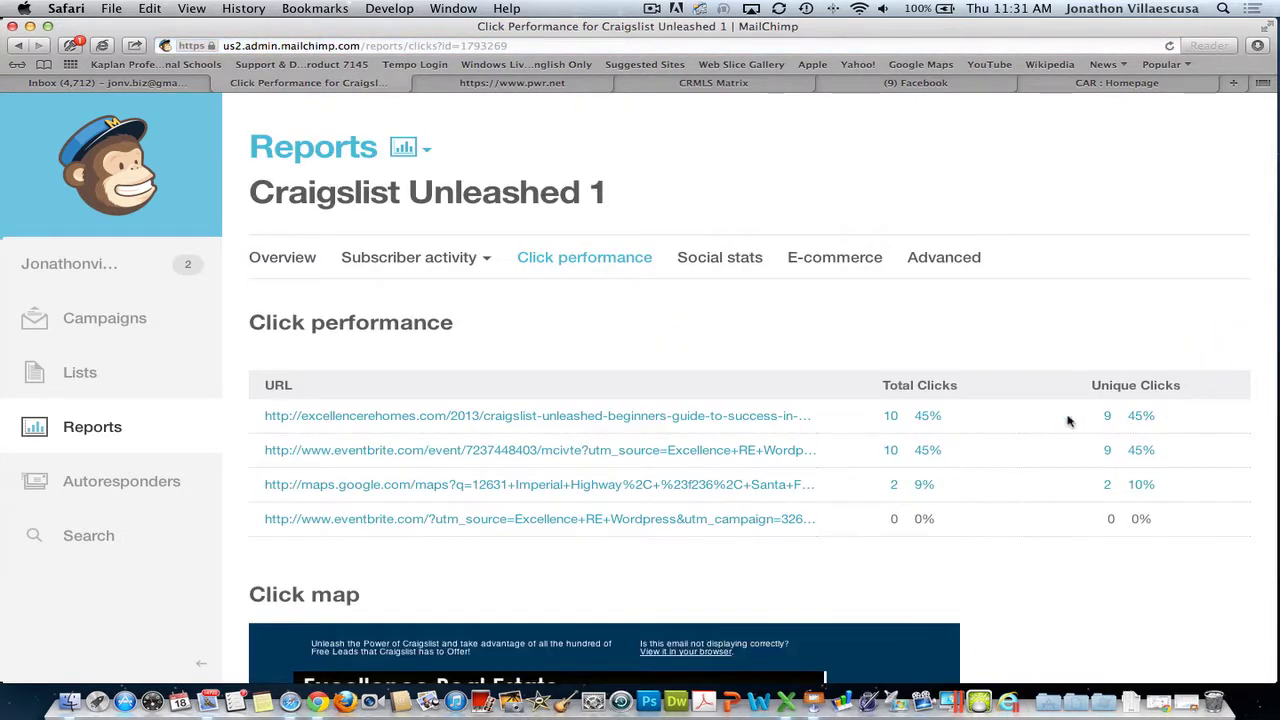
- Check the blog post link (10 clicks, 45%), then list the subscribers who clicked it
{"action": "scroll", "coordinate": [917, 468], "scroll_direction": "down", "scroll_amount": 8}
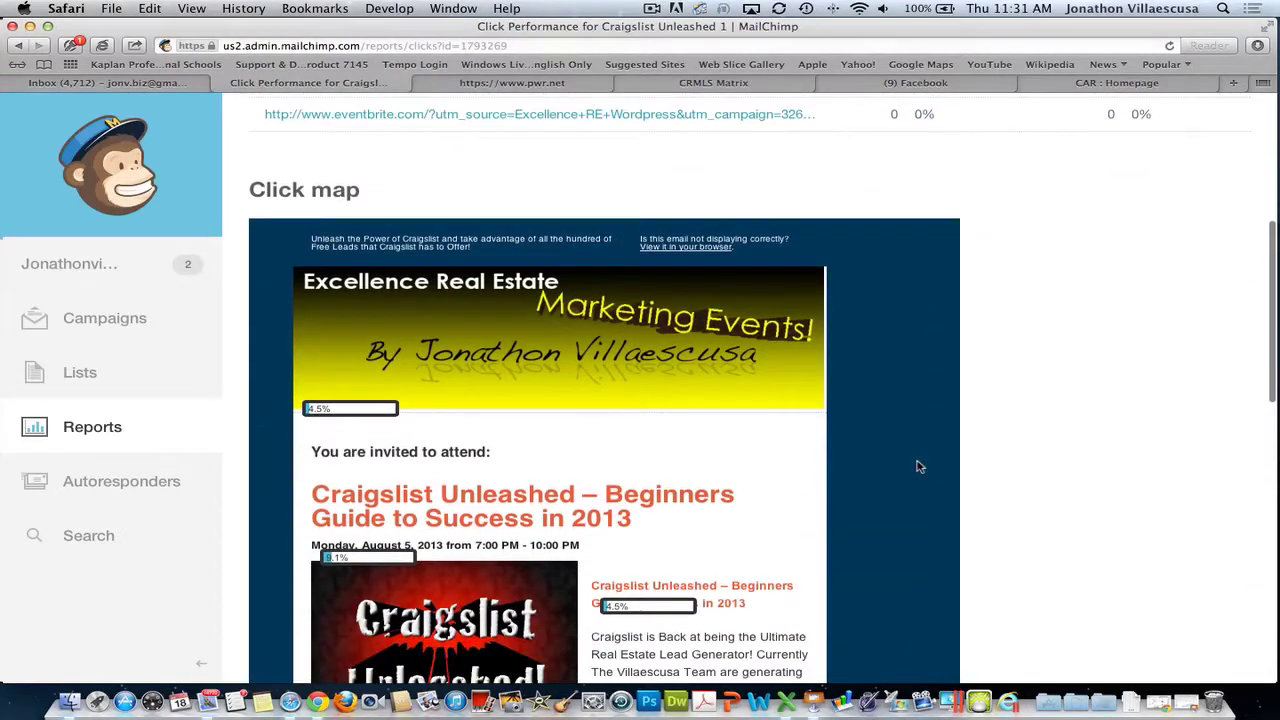
{"action": "scroll", "coordinate": [917, 463], "scroll_direction": "up", "scroll_amount": 7}
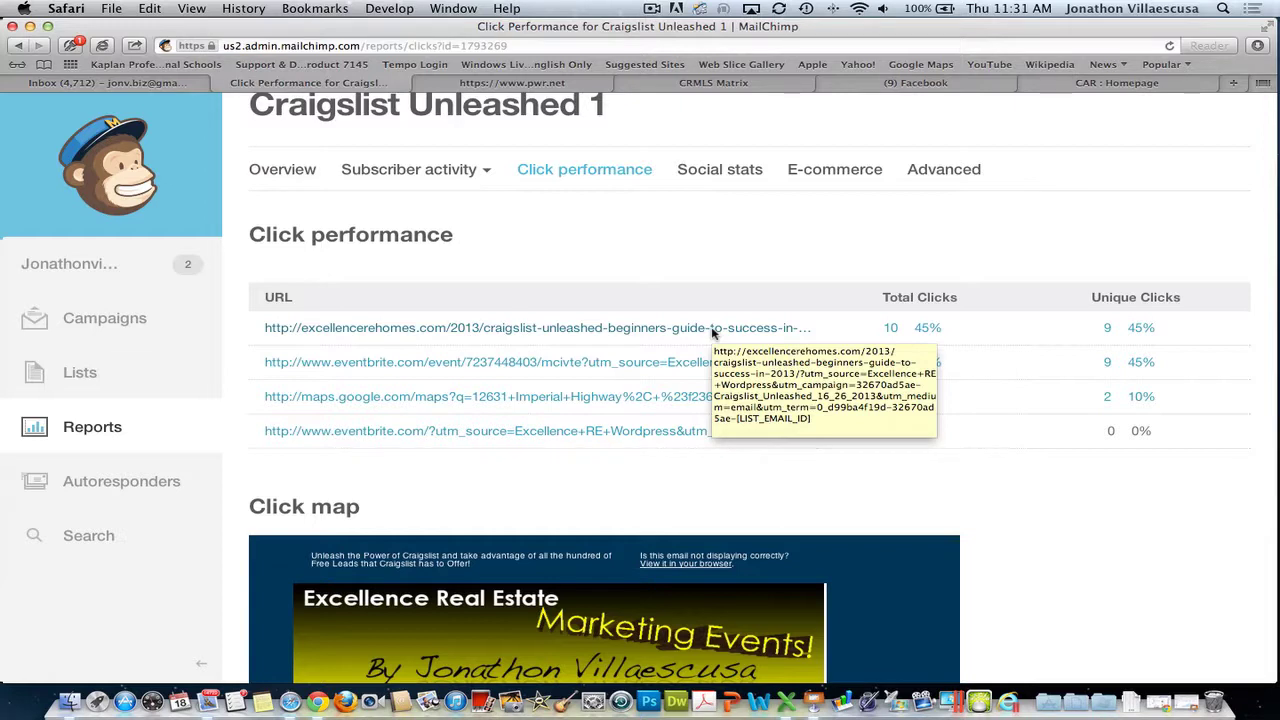
{"action": "left_click", "coordinate": [594, 329]}
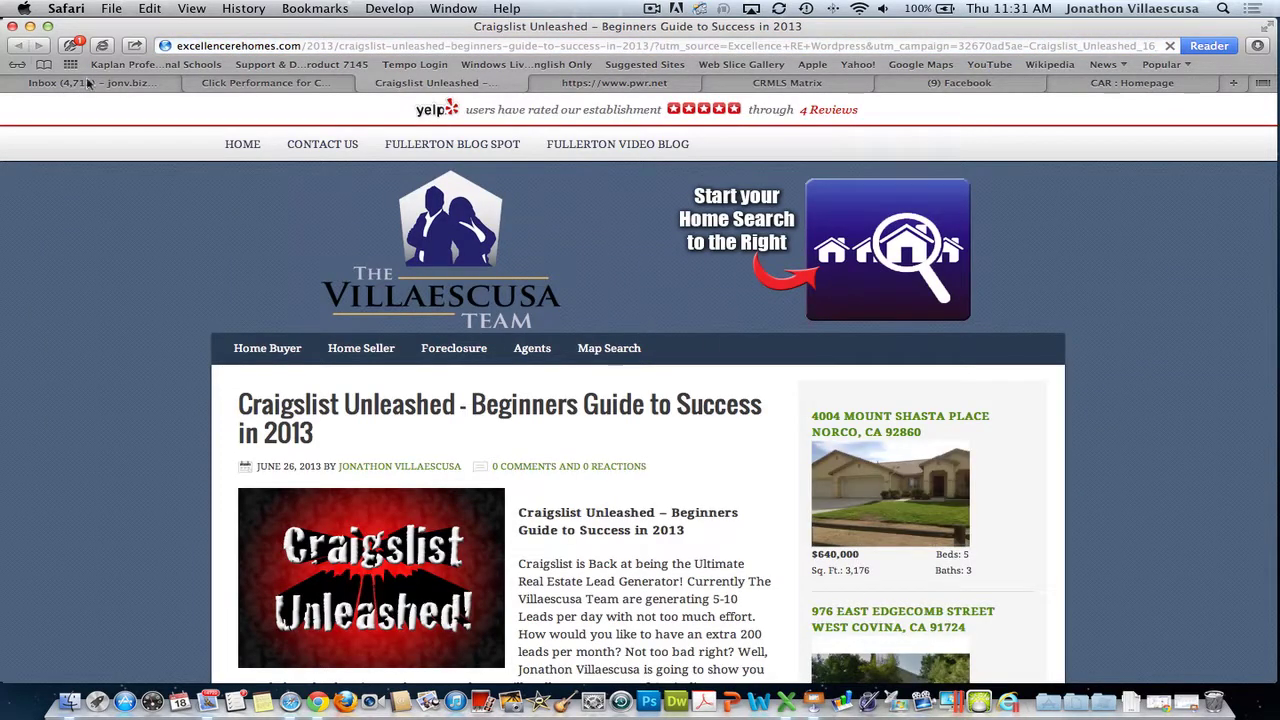
{"action": "left_click", "coordinate": [268, 86]}
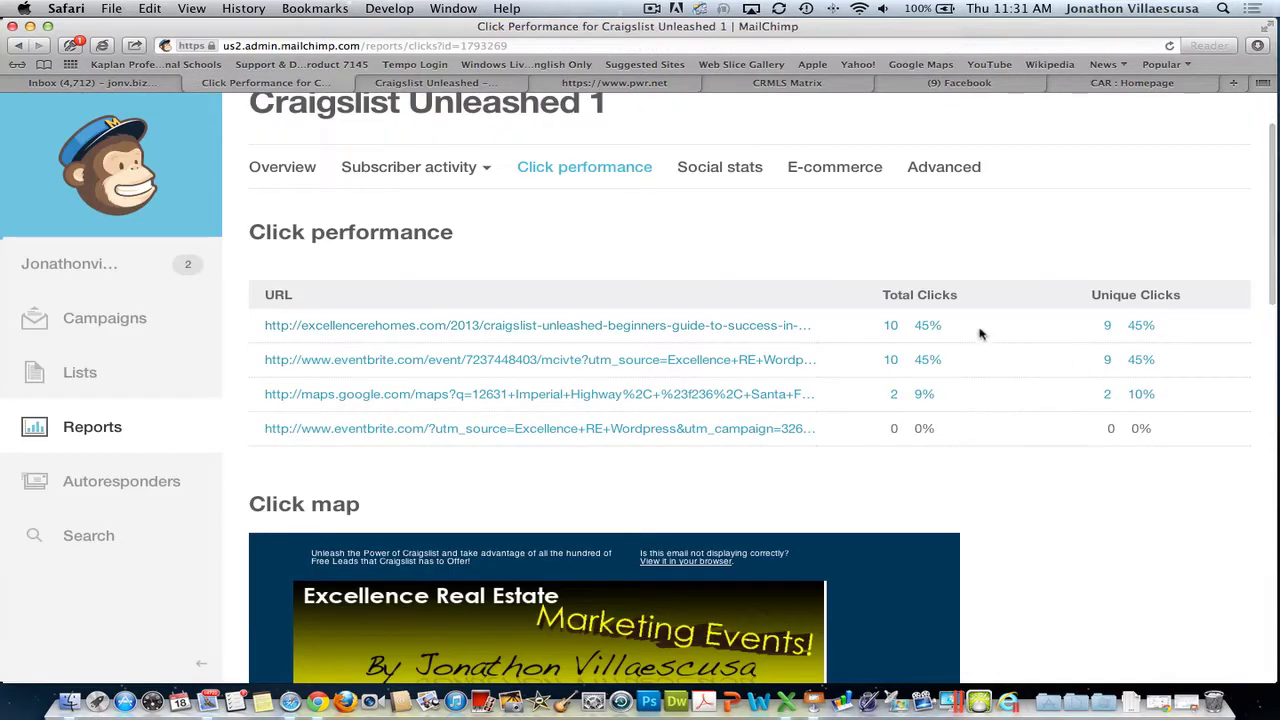
{"action": "left_click", "coordinate": [933, 326]}
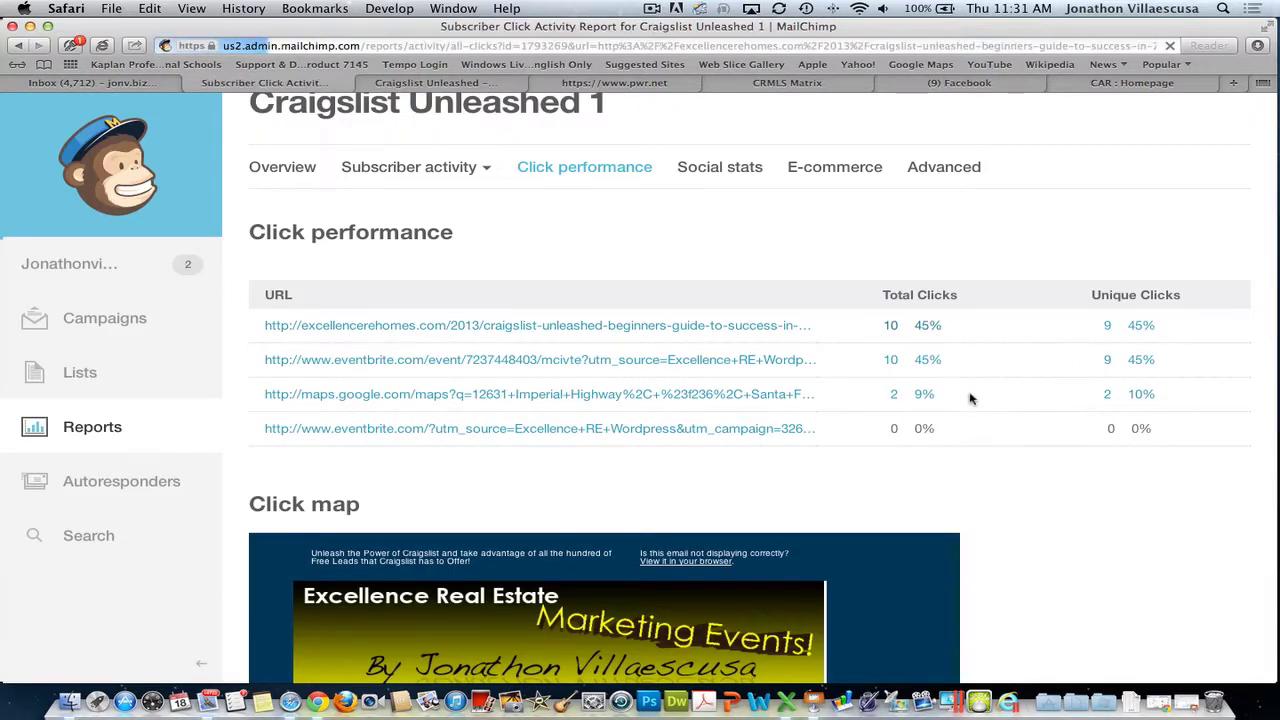
- Review the clicking subscribers' Member Rating column, then go to the Lists overview
{"action": "scroll", "coordinate": [890, 412], "scroll_direction": "down", "scroll_amount": 4}
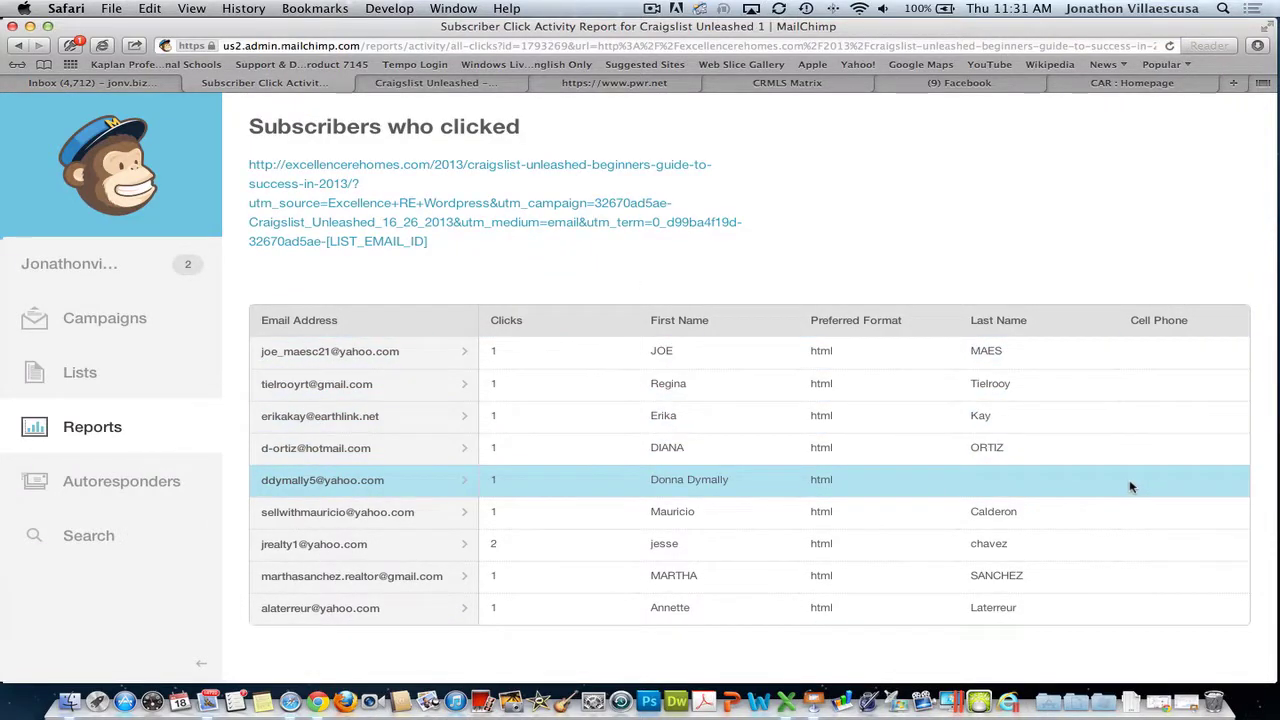
{"action": "scroll", "coordinate": [1125, 483], "scroll_direction": "right", "scroll_amount": 5}
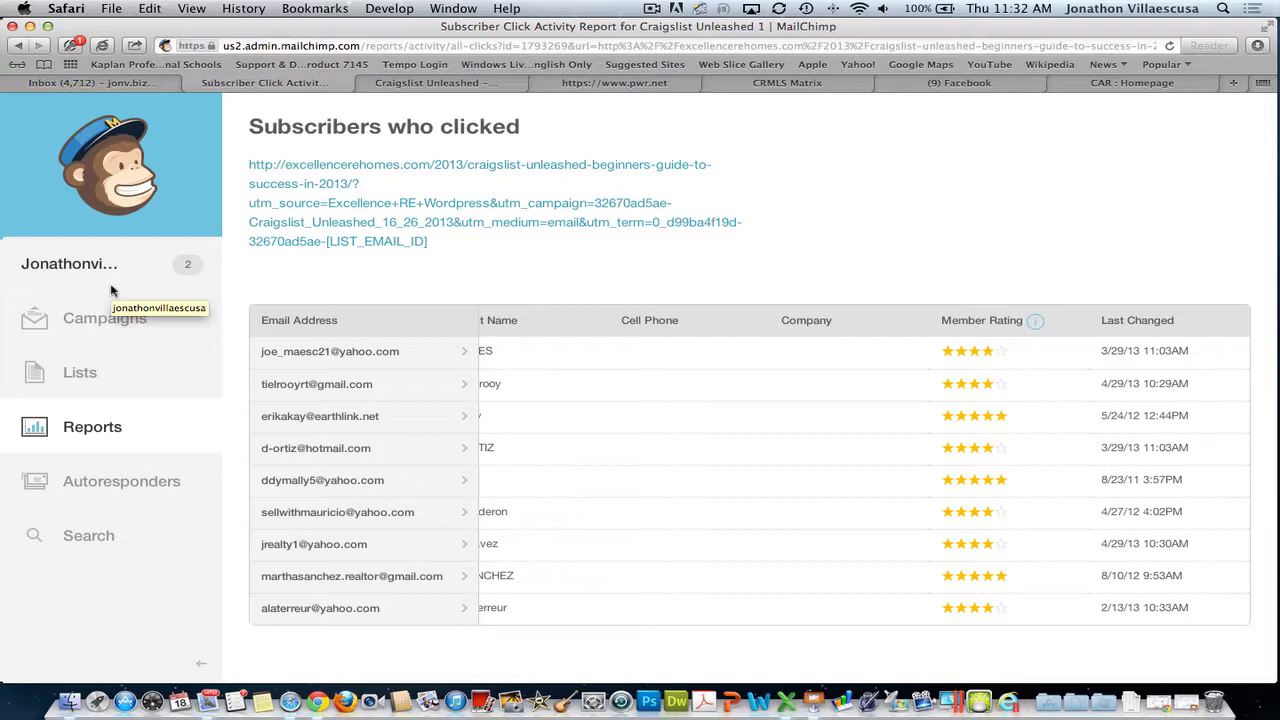
{"action": "left_click", "coordinate": [80, 372]}
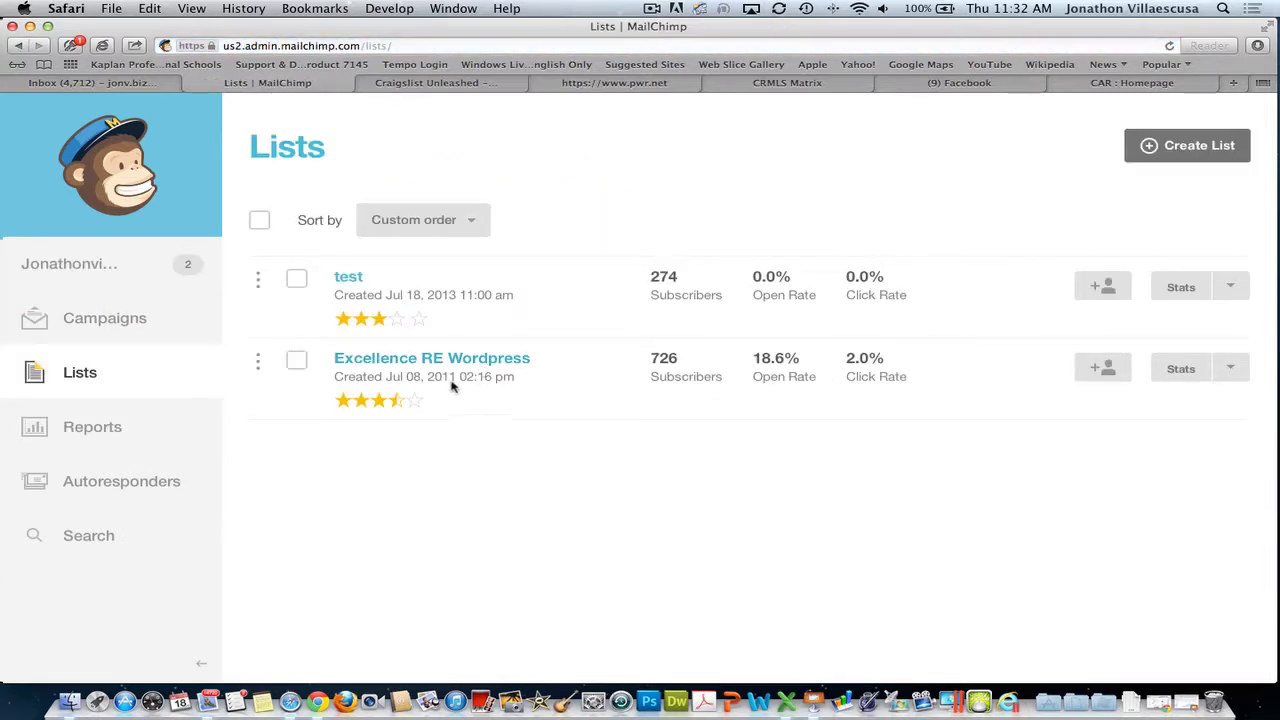
- Review Excellence RE Wordpress stats: list growth and campaign performance (19% open, 2% click rate)
{"action": "left_click", "coordinate": [1187, 368]}
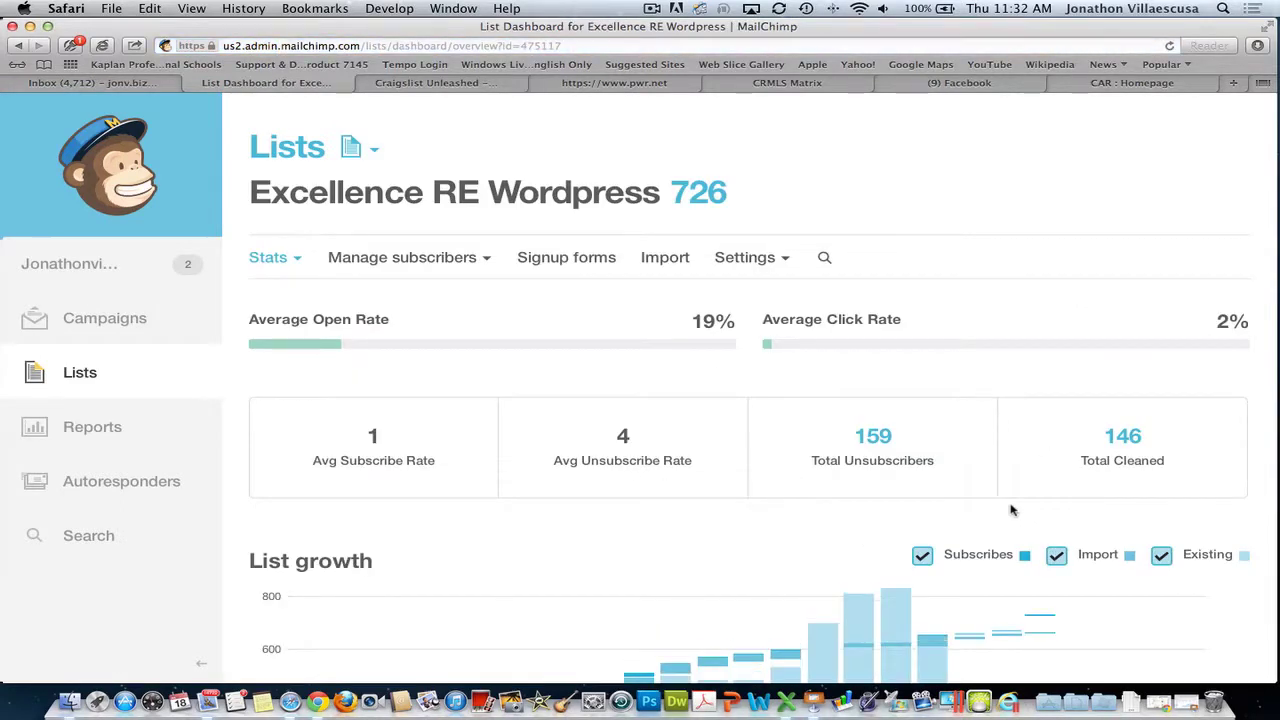
{"action": "scroll", "coordinate": [826, 523], "scroll_direction": "down", "scroll_amount": 2}
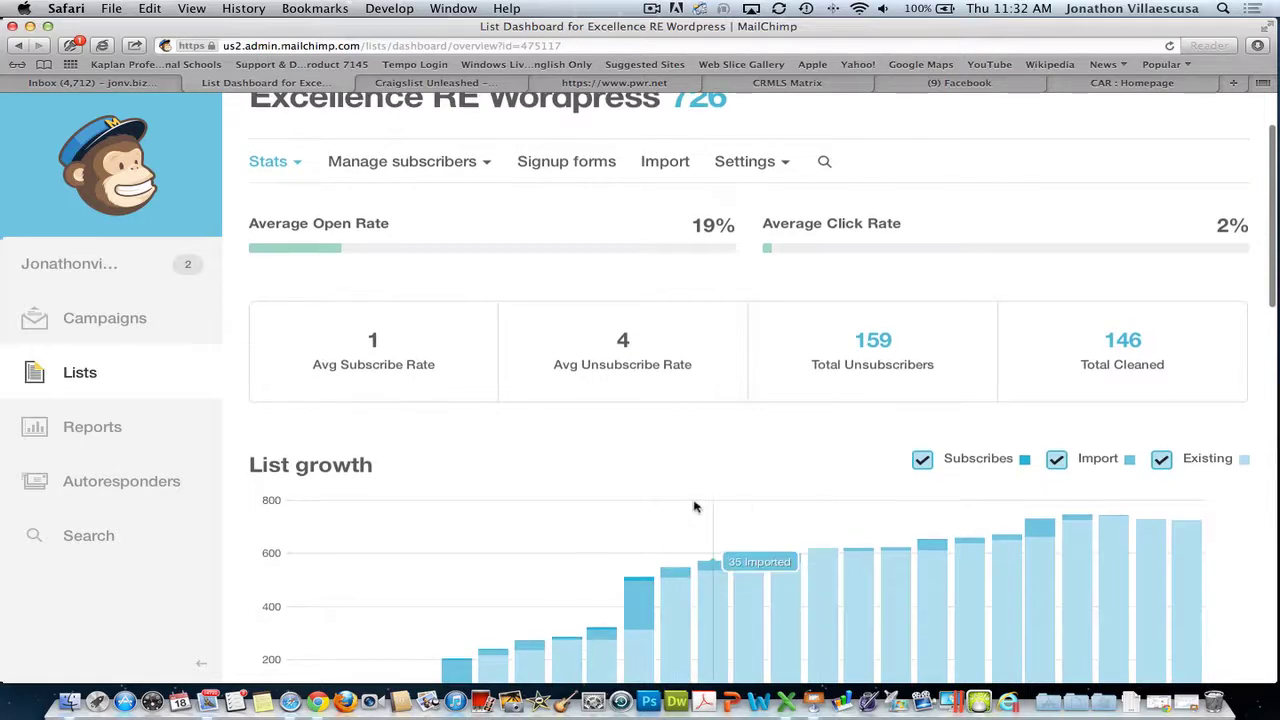
{"action": "scroll", "coordinate": [740, 465], "scroll_direction": "down", "scroll_amount": 2}
{"action": "scroll", "coordinate": [790, 425], "scroll_direction": "down", "scroll_amount": 1}
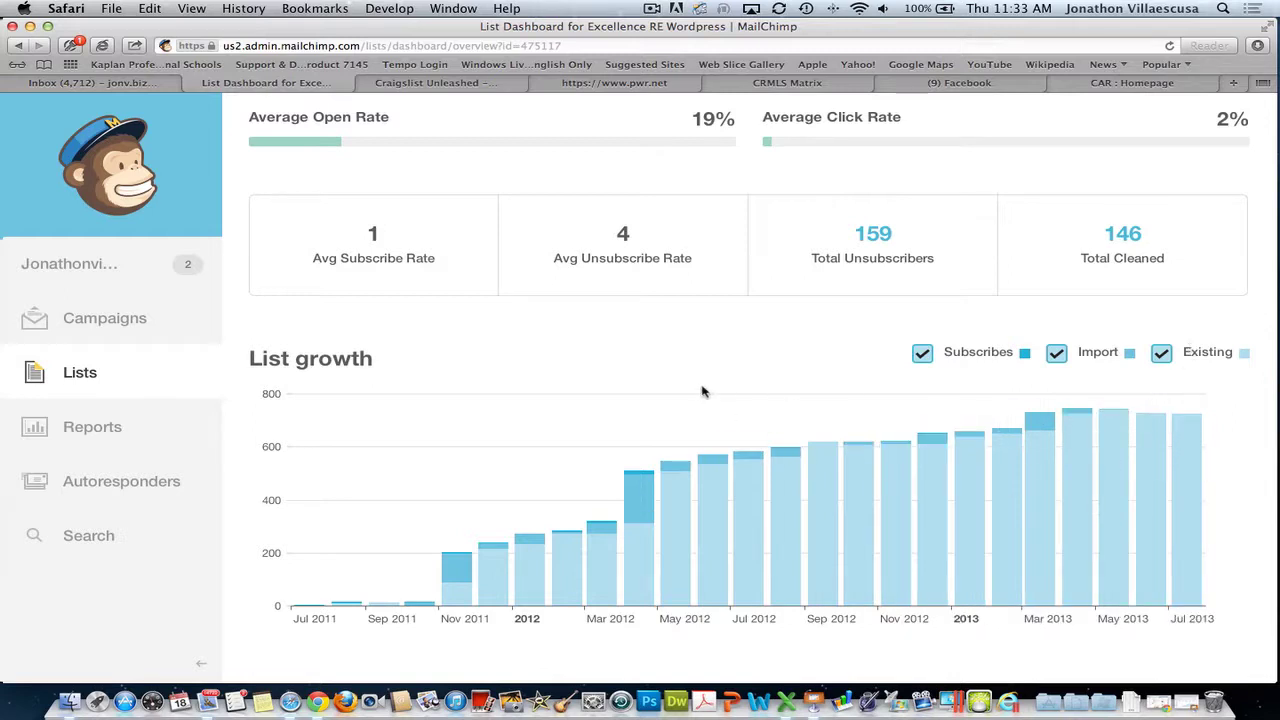
{"action": "scroll", "coordinate": [702, 392], "scroll_direction": "down", "scroll_amount": 4}
{"action": "scroll", "coordinate": [717, 391], "scroll_direction": "up", "scroll_amount": 2}
{"action": "scroll", "coordinate": [717, 391], "scroll_direction": "down", "scroll_amount": 5}
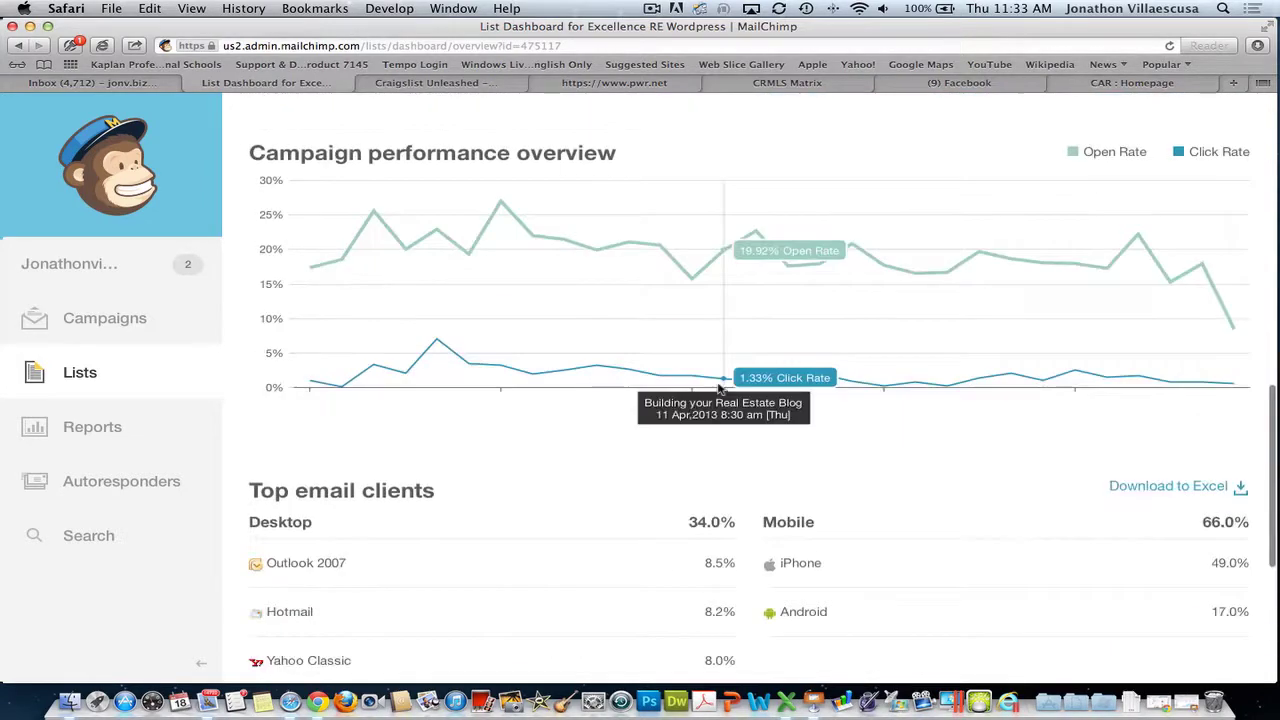
{"action": "scroll", "coordinate": [717, 391], "scroll_direction": "down", "scroll_amount": 4}
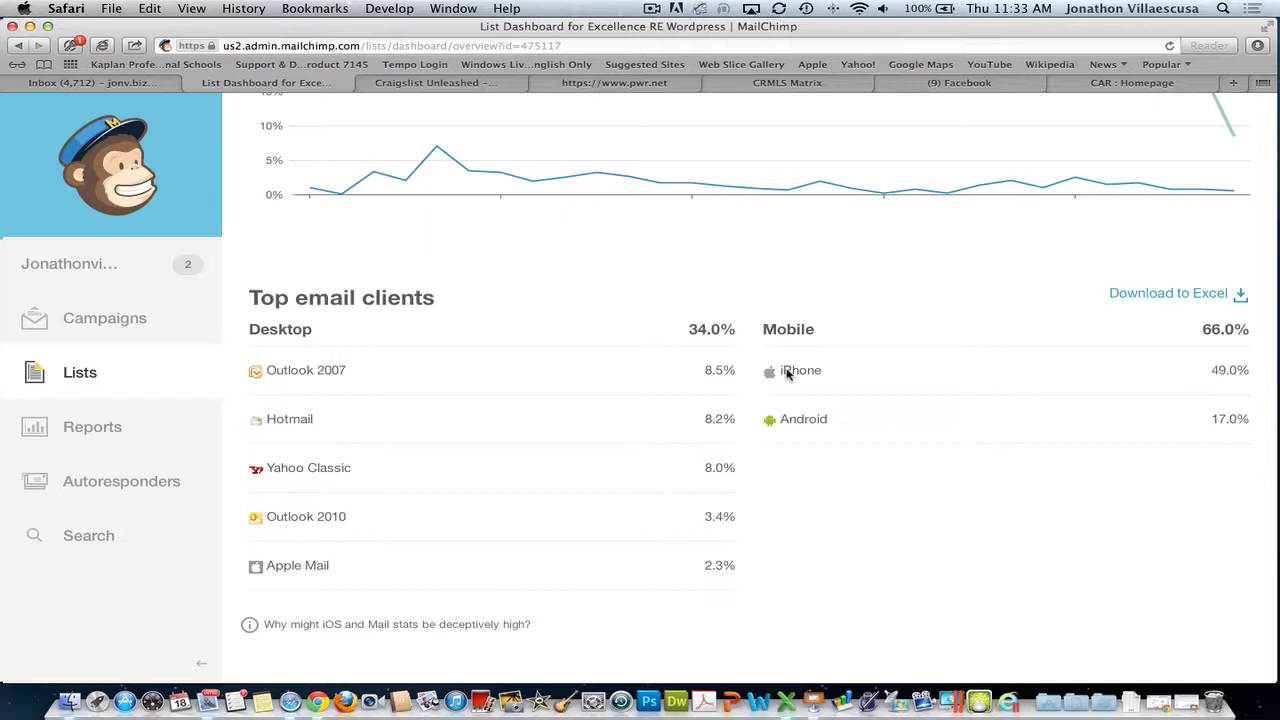
- Inspect the top email clients and mobile clients tables, then return to the dashboard top
{"action": "scroll", "coordinate": [860, 374], "scroll_direction": "down", "scroll_amount": 1}
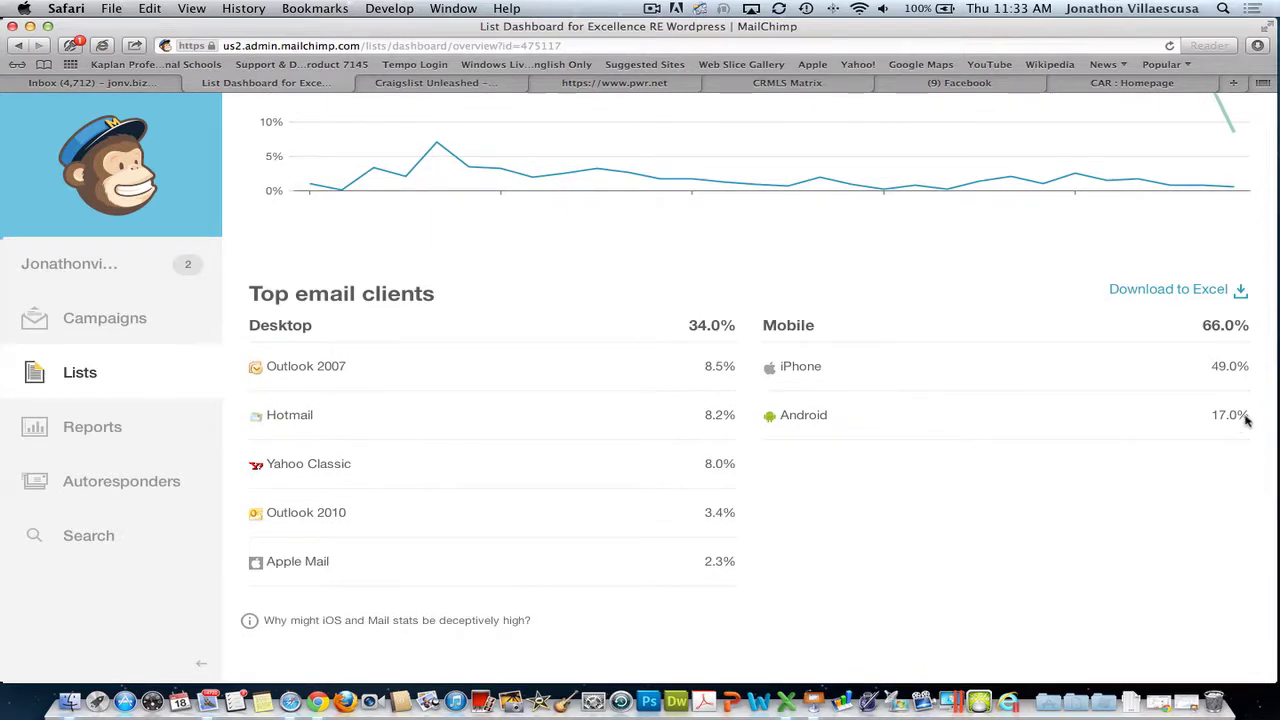
{"action": "left_click_drag", "start_coordinate": [1252, 420], "coordinate": [1200, 367]}
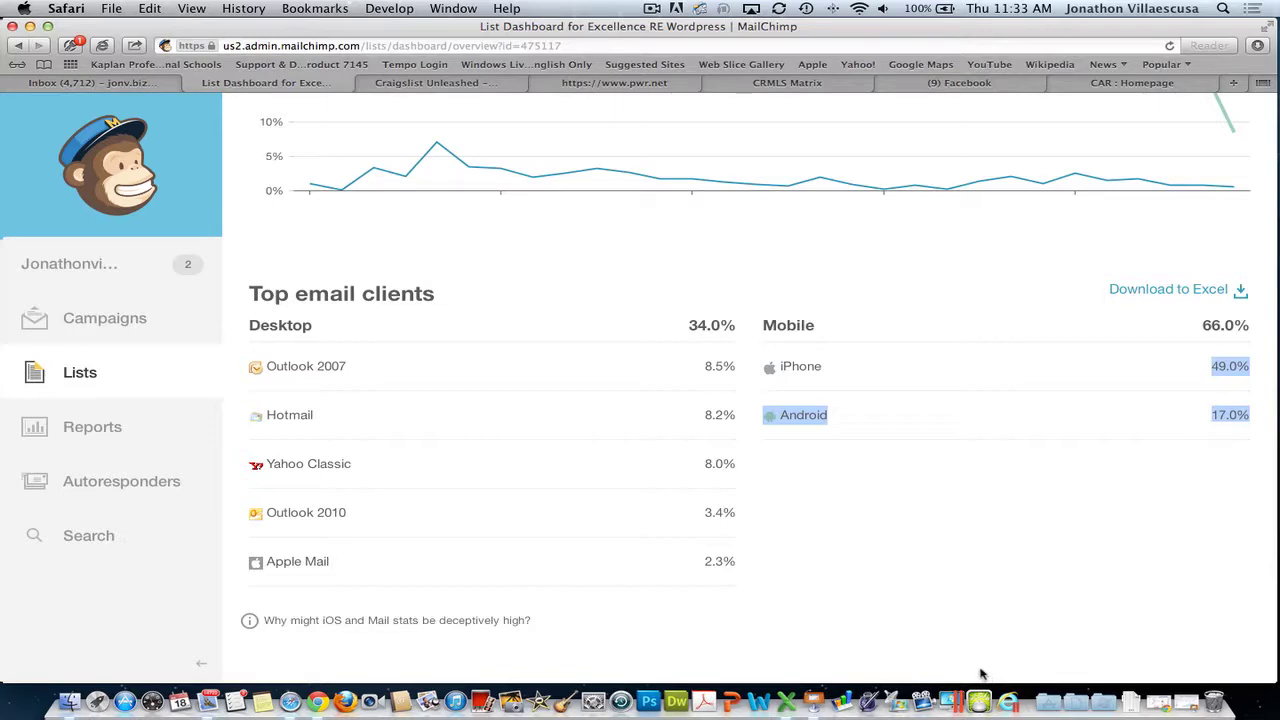
{"action": "left_click", "coordinate": [838, 606]}
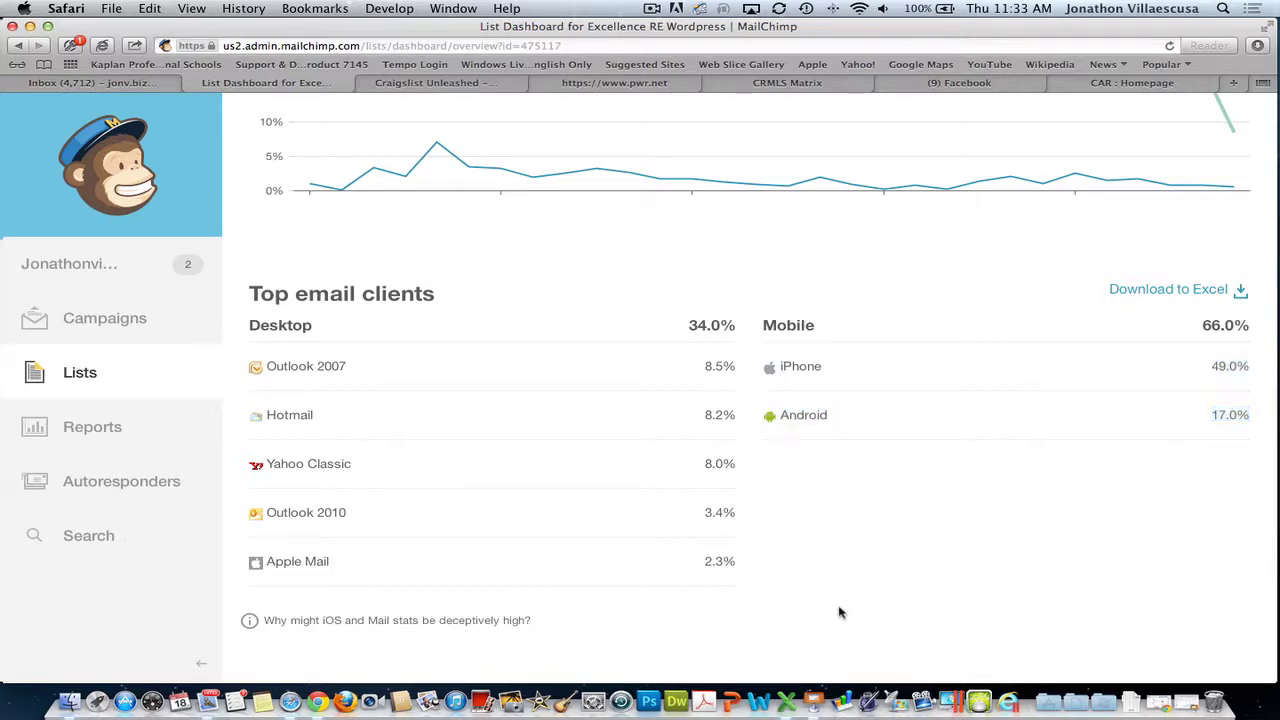
{"action": "scroll", "coordinate": [840, 603], "scroll_direction": "up", "scroll_amount": 5}
{"action": "scroll", "coordinate": [840, 601], "scroll_direction": "up", "scroll_amount": 10}
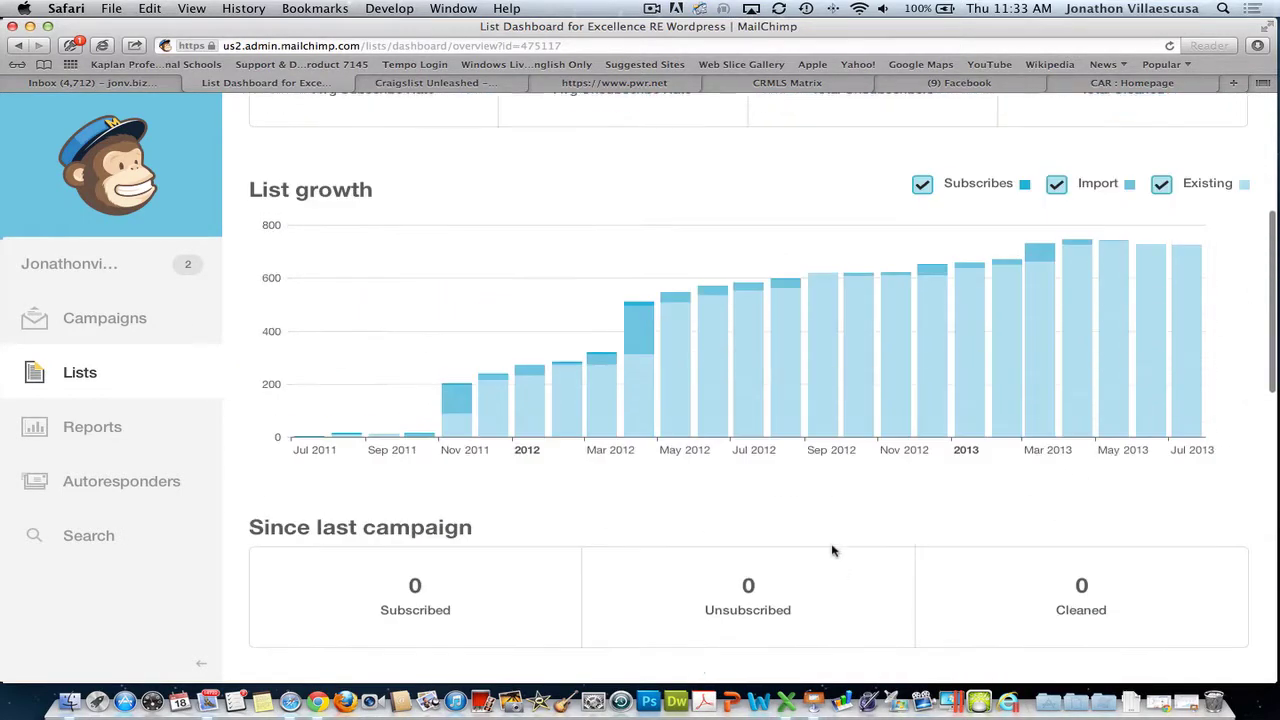
{"action": "scroll", "coordinate": [675, 454], "scroll_direction": "up", "scroll_amount": 2}
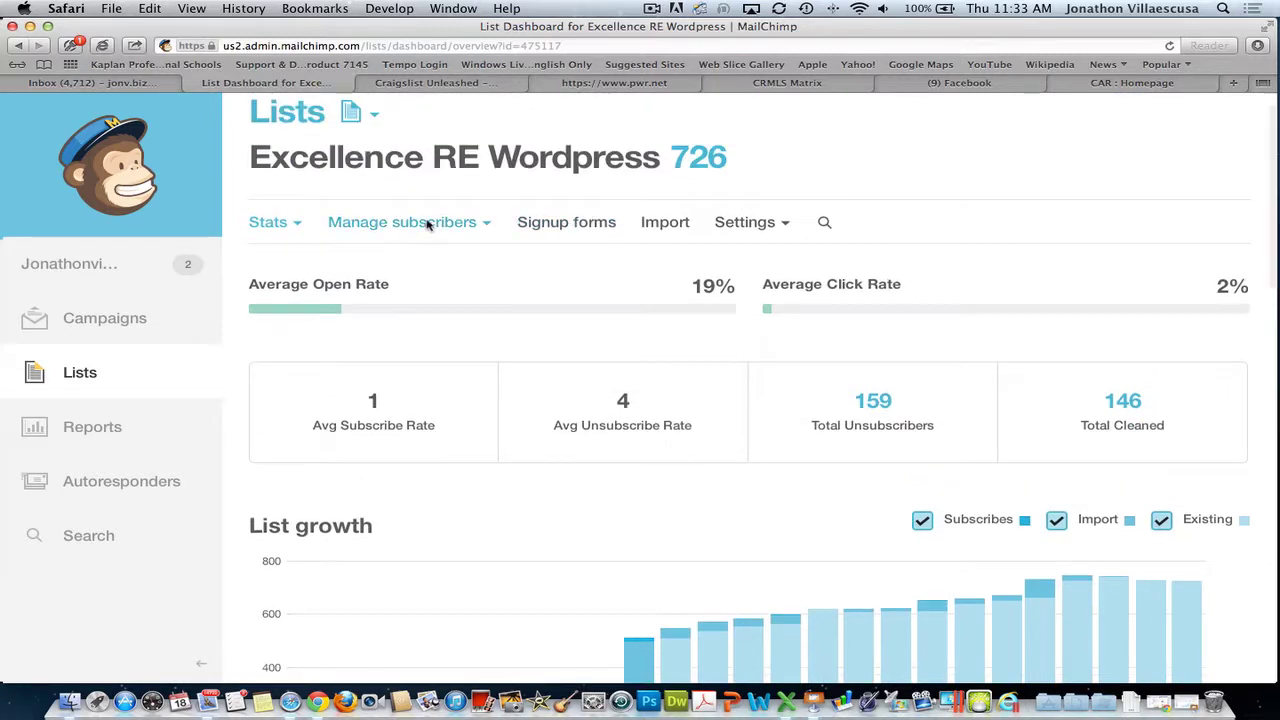
- View all 726 Excellence RE Wordpress subscribers via Manage subscribers > View subscribers
{"action": "left_click", "coordinate": [468, 223]}
{"action": "left_click", "coordinate": [405, 268]}
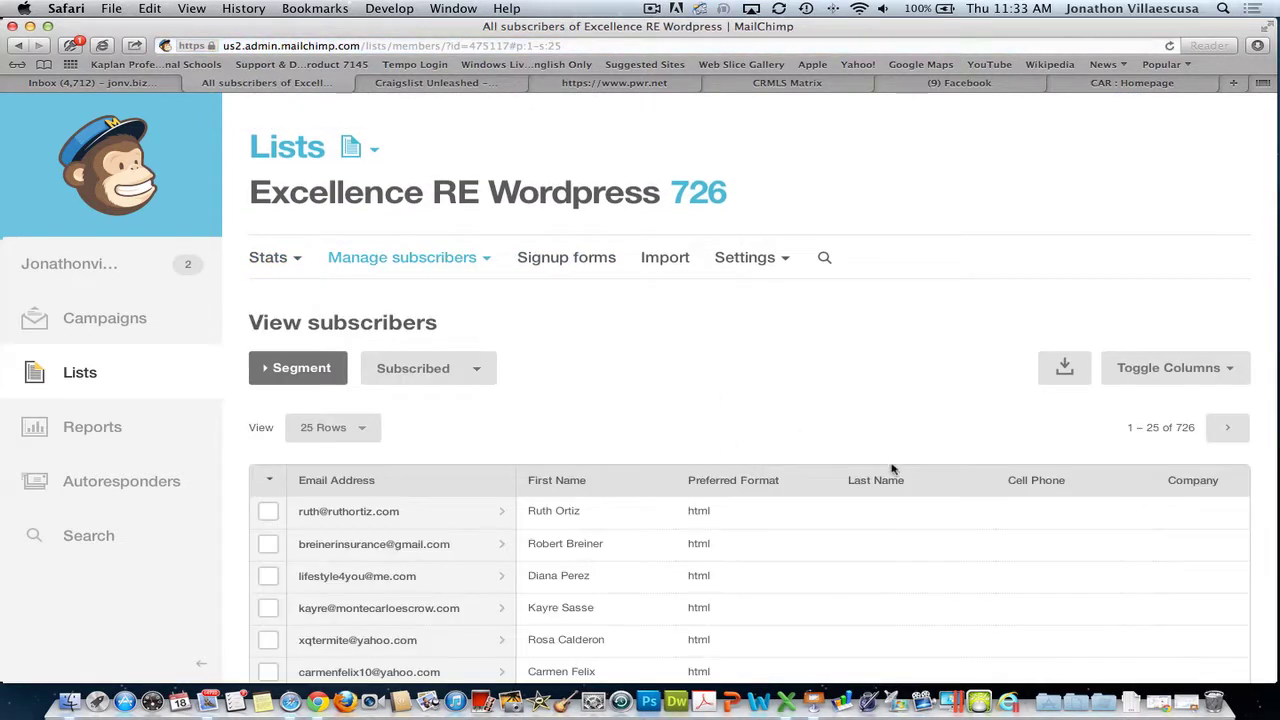
{"action": "scroll", "coordinate": [795, 420], "scroll_direction": "down", "scroll_amount": 2}
{"action": "scroll", "coordinate": [784, 403], "scroll_direction": "down", "scroll_amount": 2}
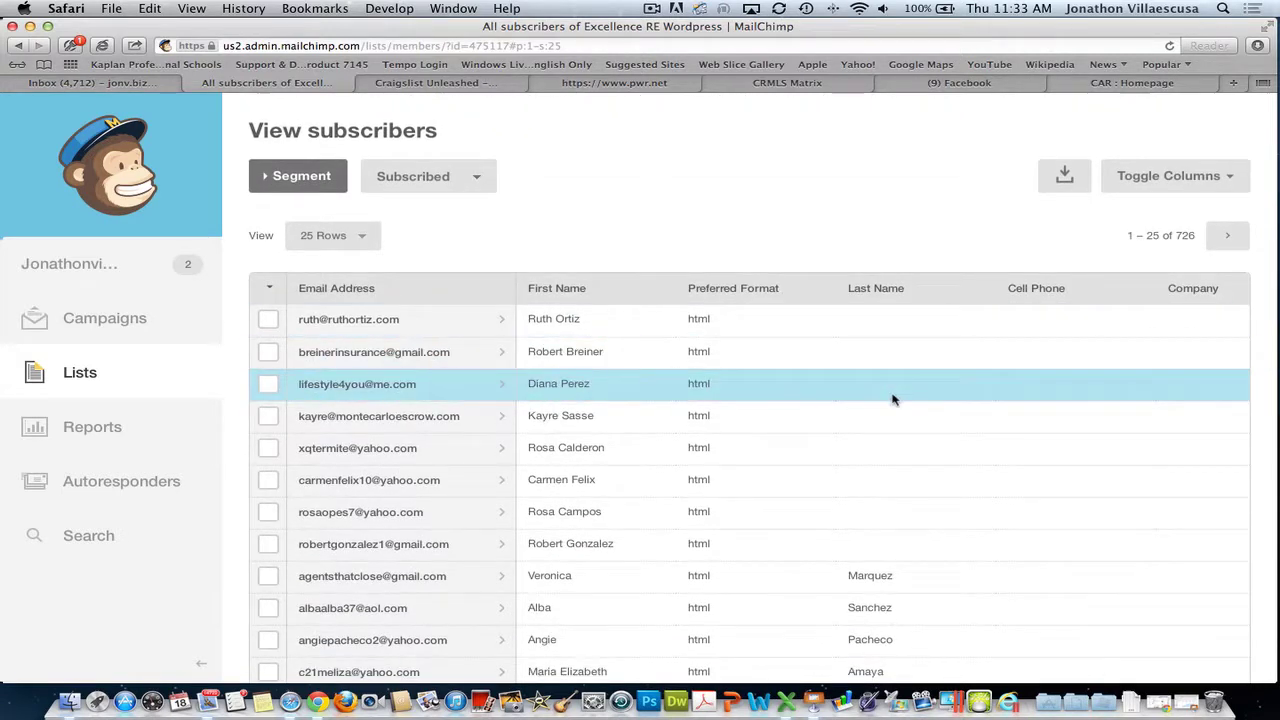
{"action": "scroll", "coordinate": [986, 416], "scroll_direction": "right", "scroll_amount": 6}
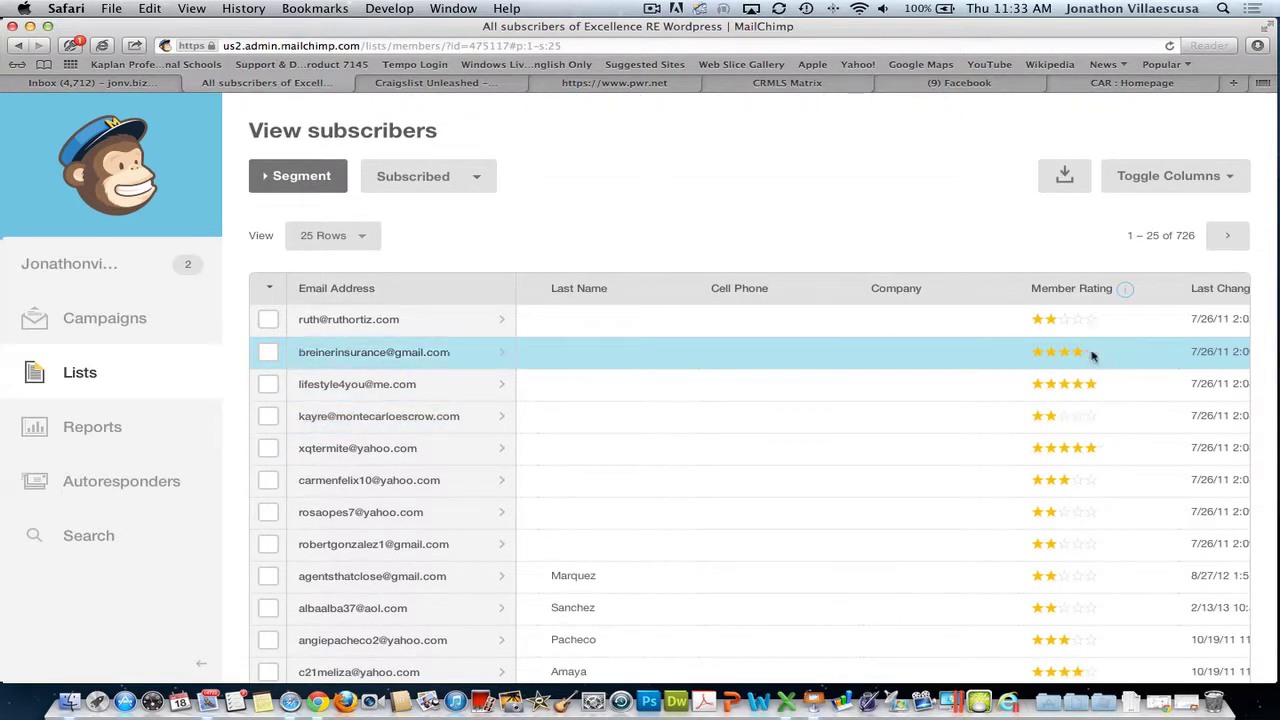
- Sort subscribers by Member Rating descending so five-star subscribers appear first
{"action": "left_click", "coordinate": [1062, 290]}
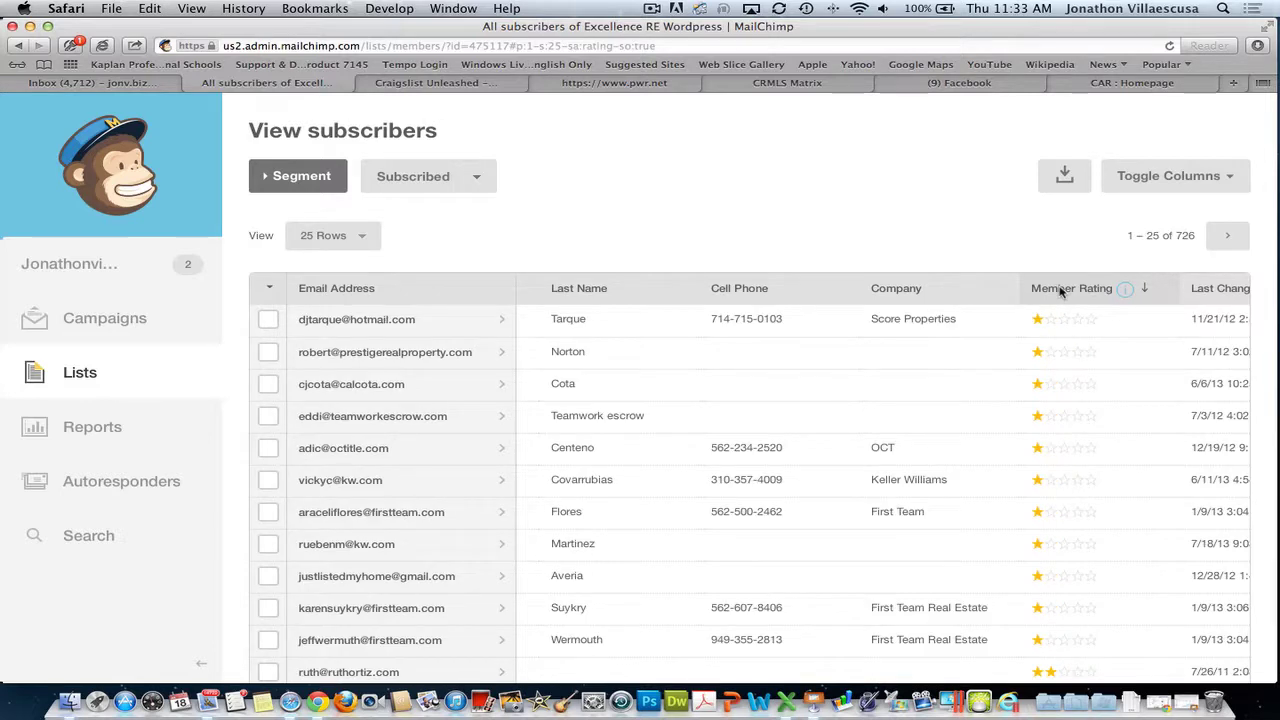
{"action": "left_click", "coordinate": [1062, 290]}
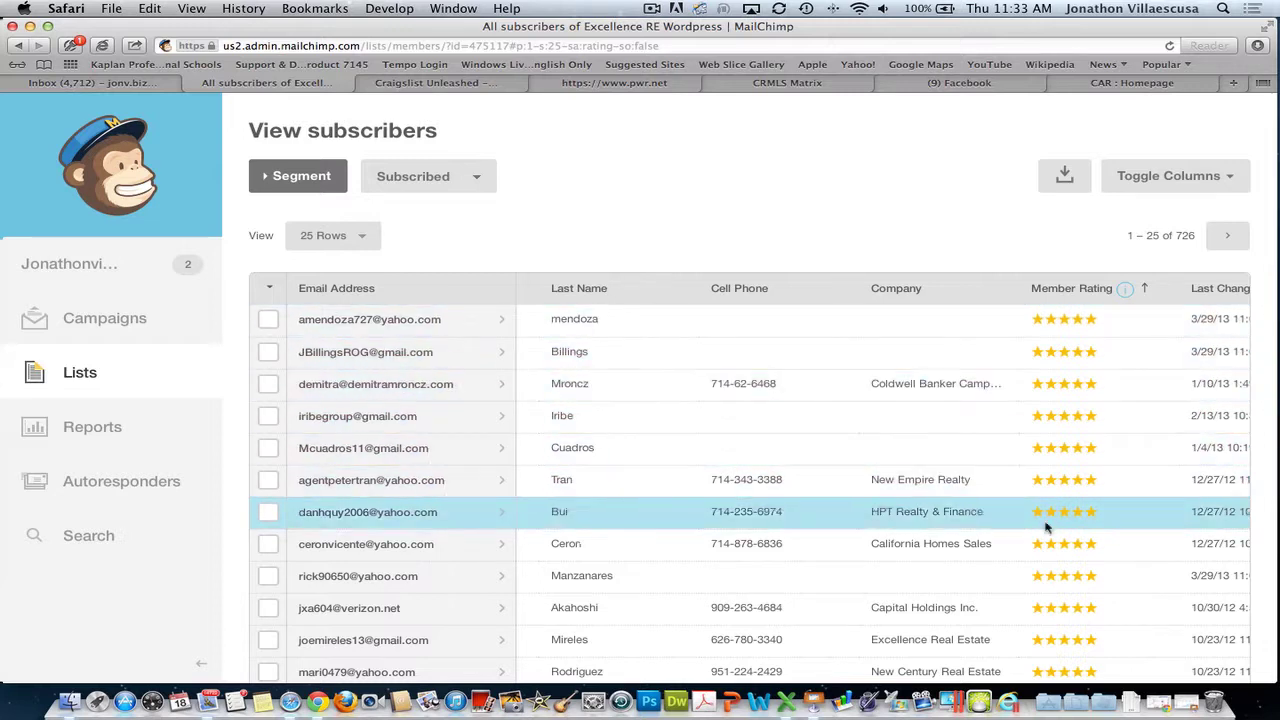
{"action": "scroll", "coordinate": [1037, 537], "scroll_direction": "down", "scroll_amount": 1}
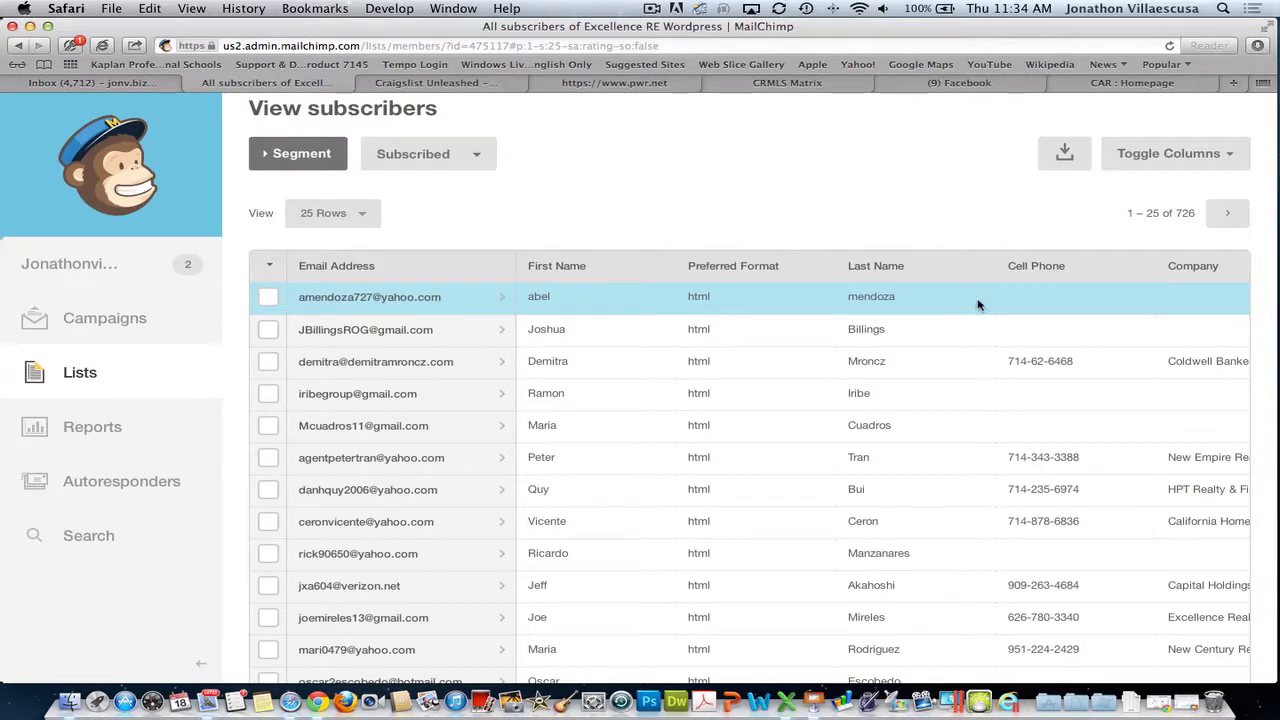
{"action": "scroll", "coordinate": [960, 300], "scroll_direction": "right", "scroll_amount": 5}
{"action": "scroll", "coordinate": [937, 296], "scroll_direction": "left", "scroll_amount": 5}
{"action": "scroll", "coordinate": [933, 356], "scroll_direction": "down", "scroll_amount": 1}
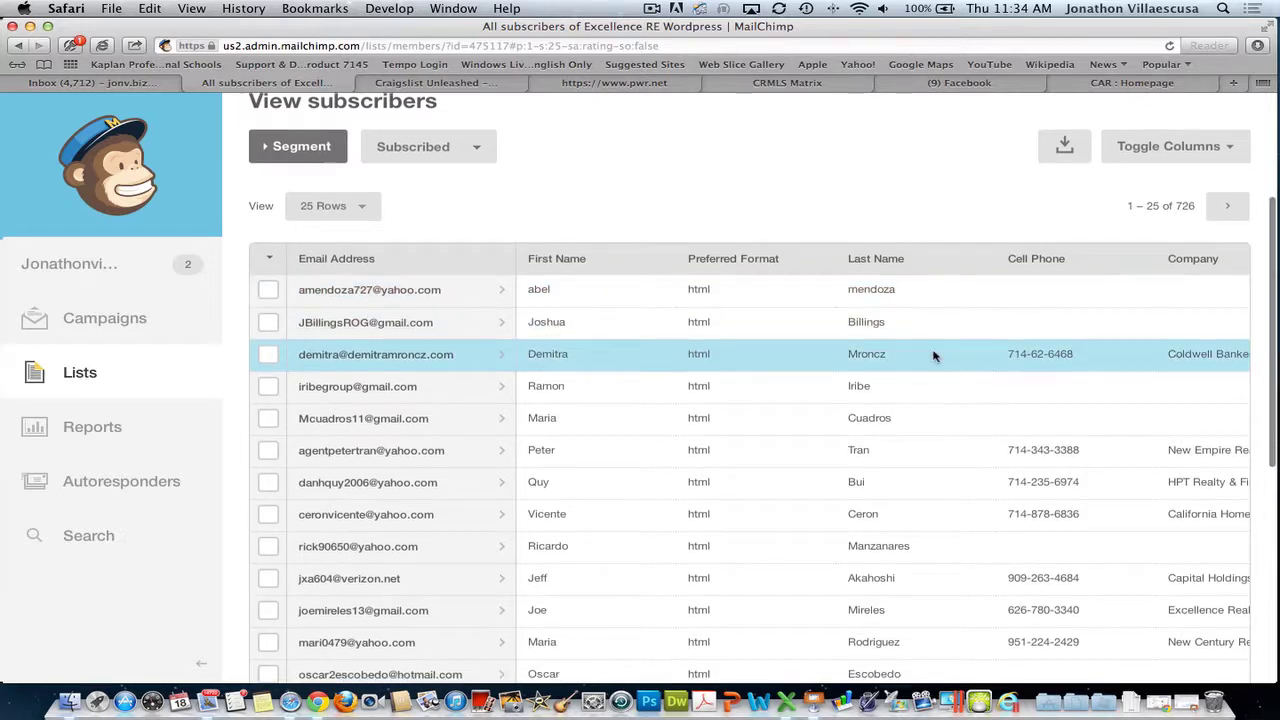